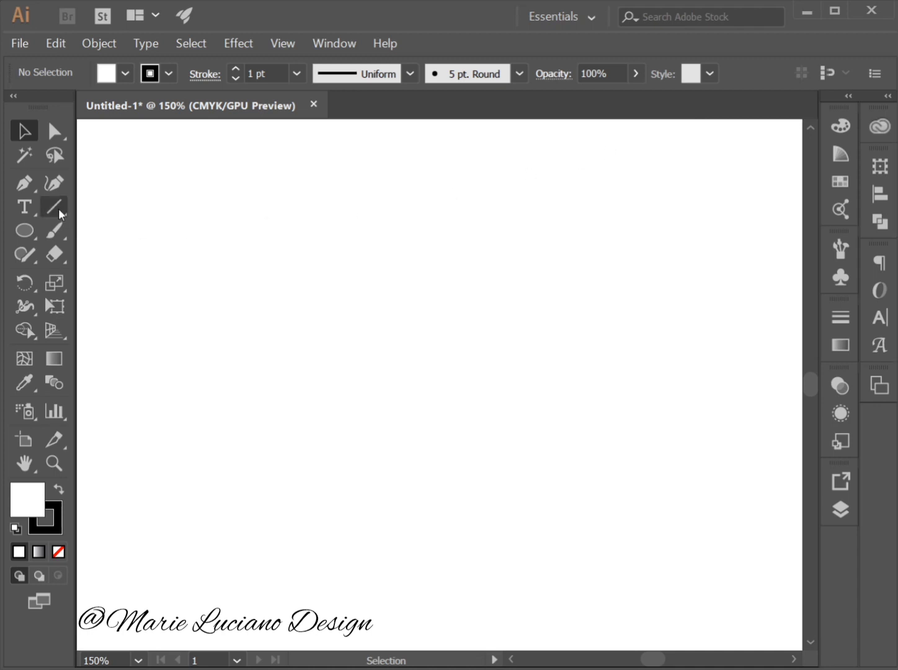
Draw a small spiral near the top centre of the artboard, with a radius of about 1.13 cm.
left_click(58, 208)
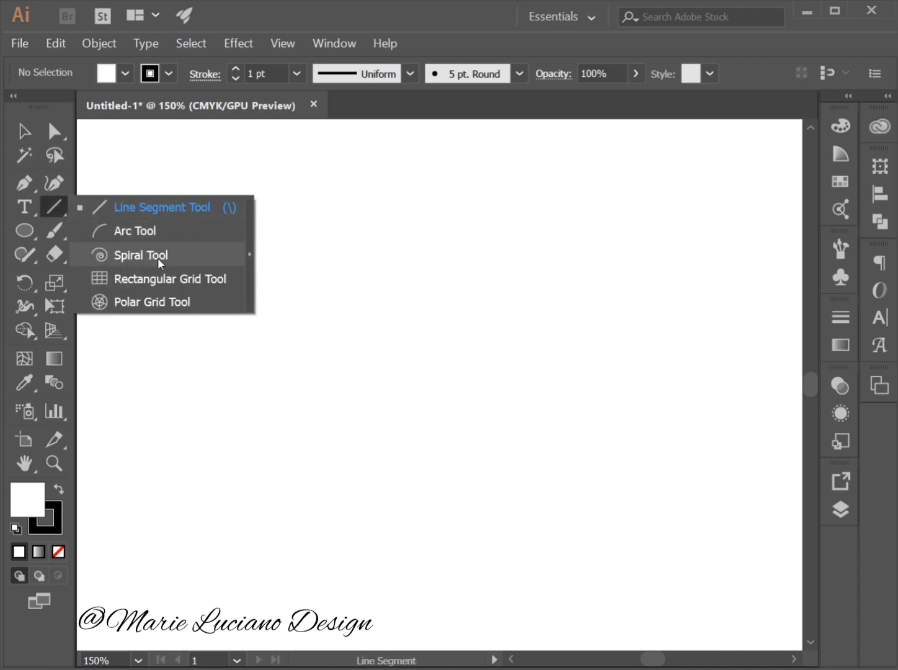
left_click(158, 257)
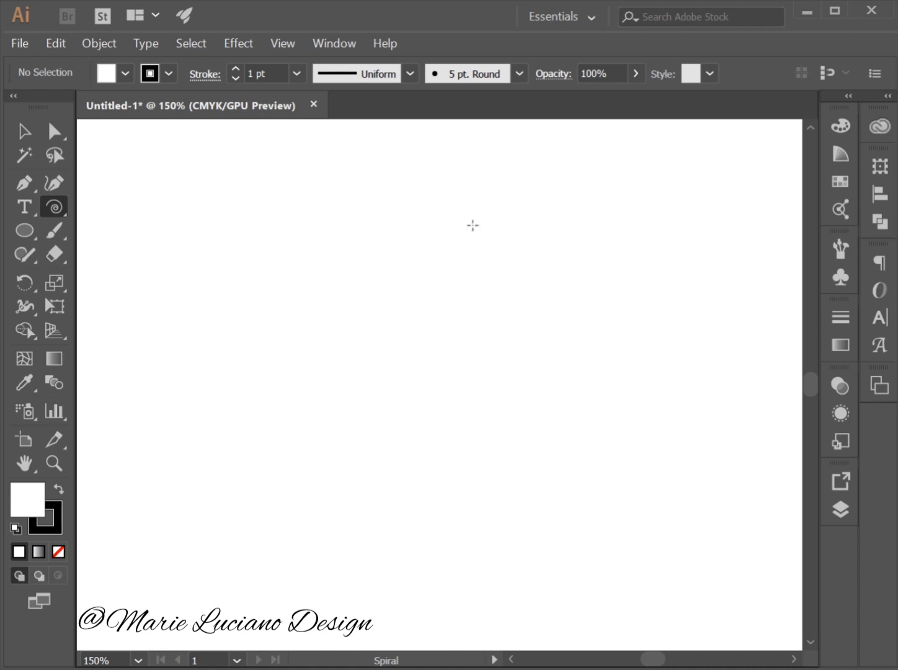
left_click_drag(472, 225, 457, 254)
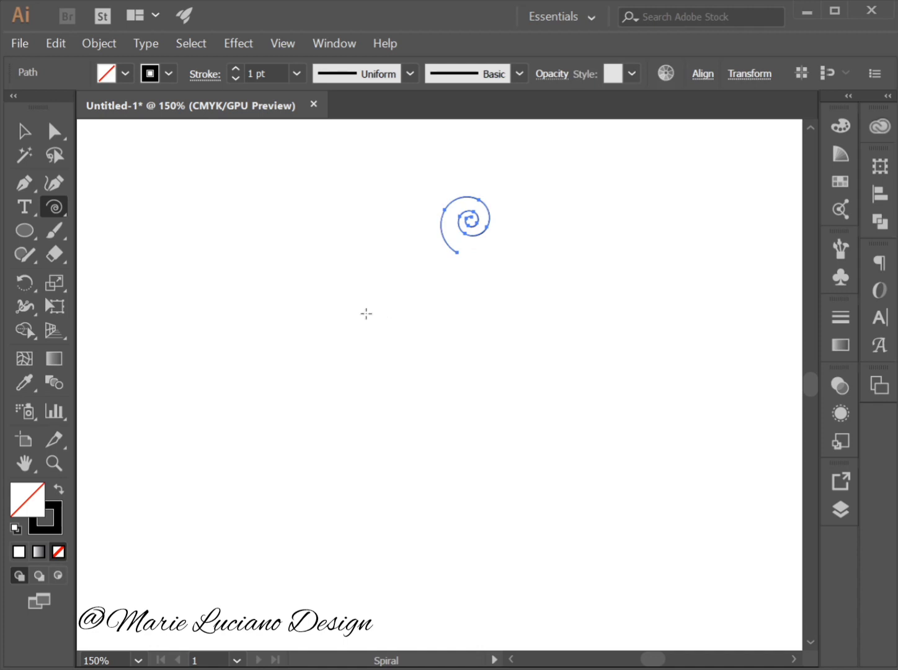
left_click(23, 132)
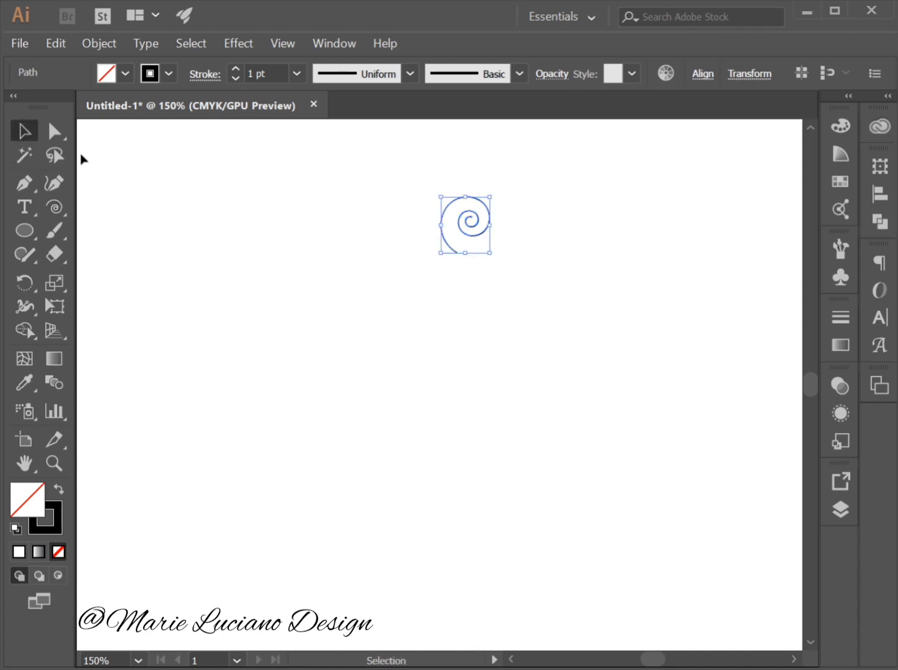
left_click(532, 227)
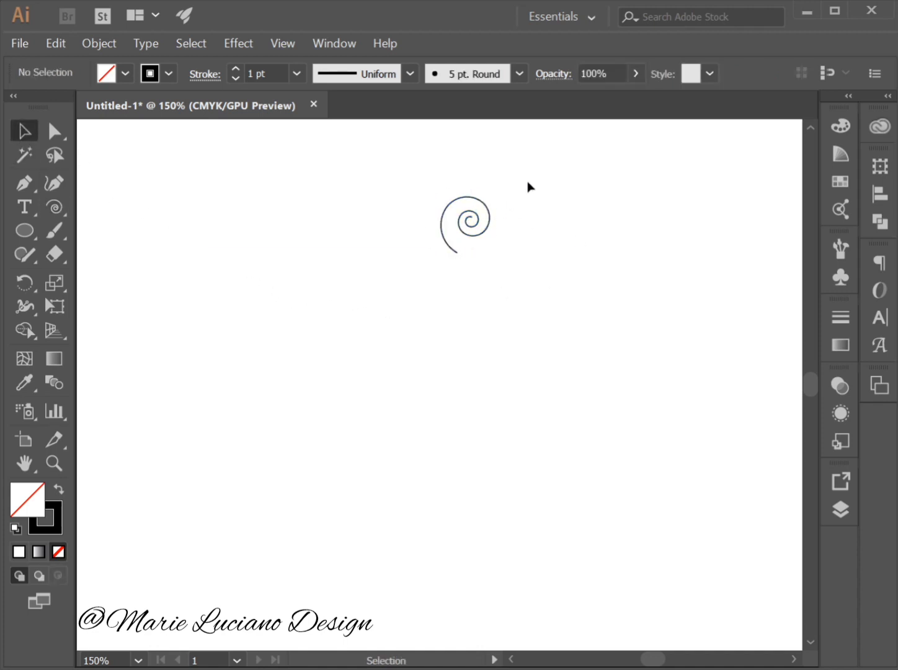
left_click(488, 231)
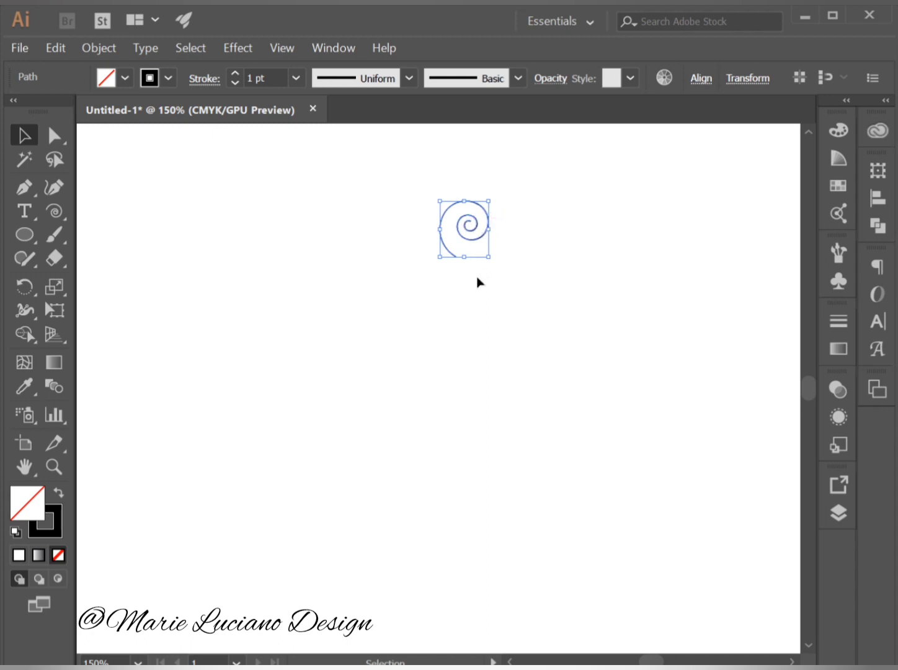
Review the Spiral tool's radius, decay, segments and style options without creating another spiral.
left_click(57, 214)
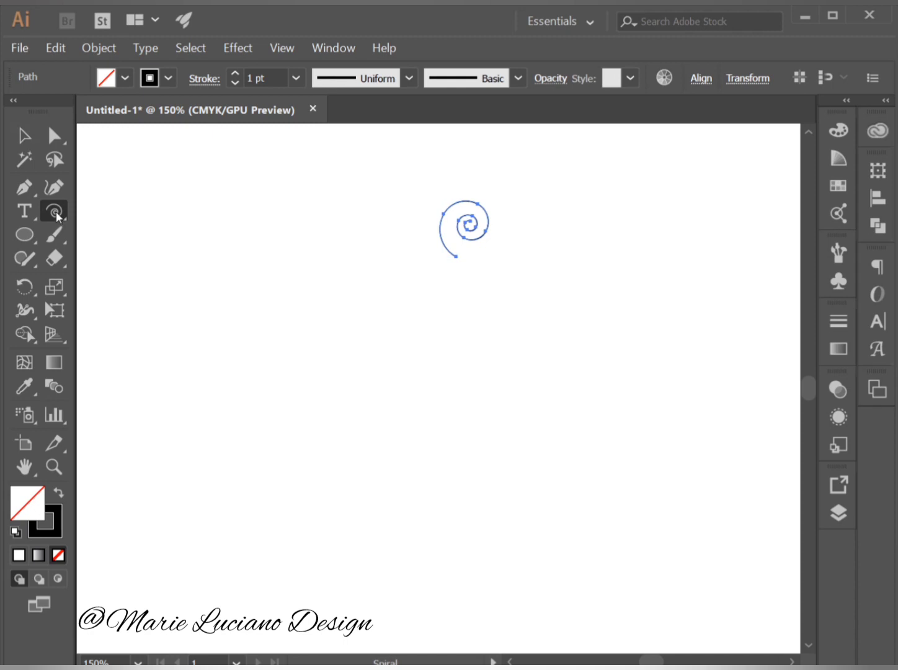
left_click(56, 212)
left_click(329, 256)
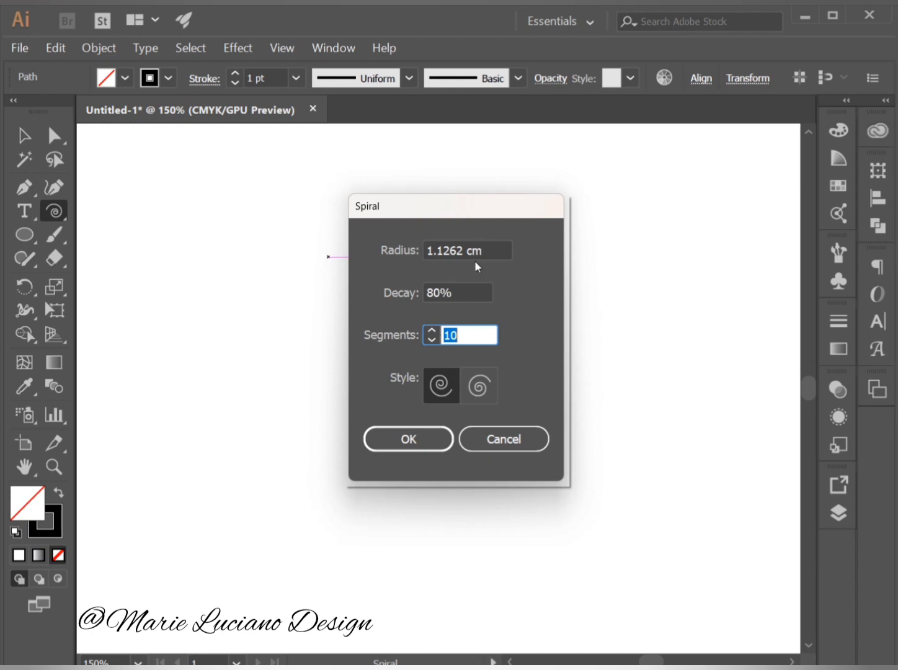
left_click(521, 440)
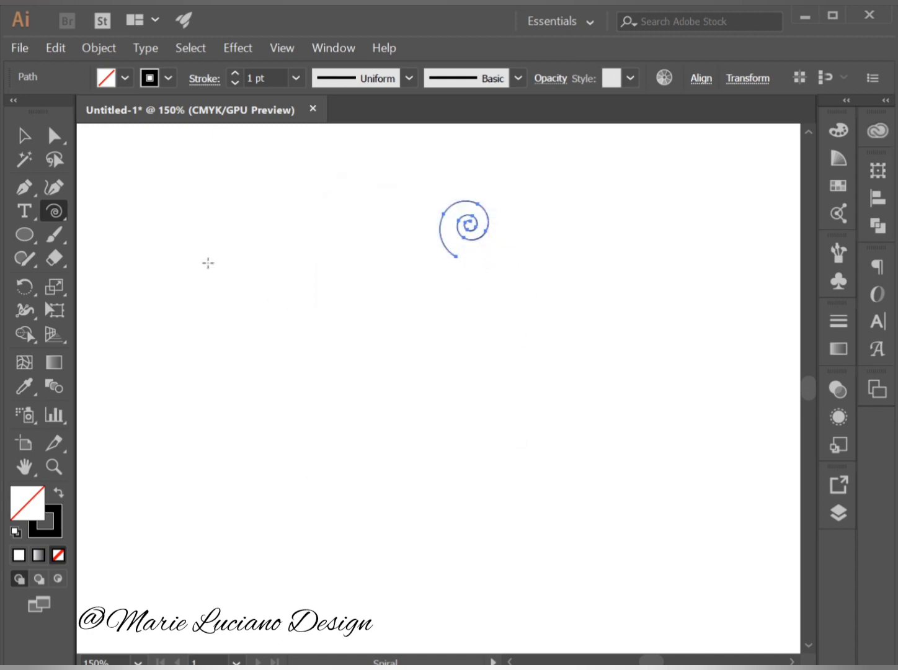
Cut the spiral with the Scissors tool at the anchor on its inner coil and delete the innermost turns.
left_click(57, 258)
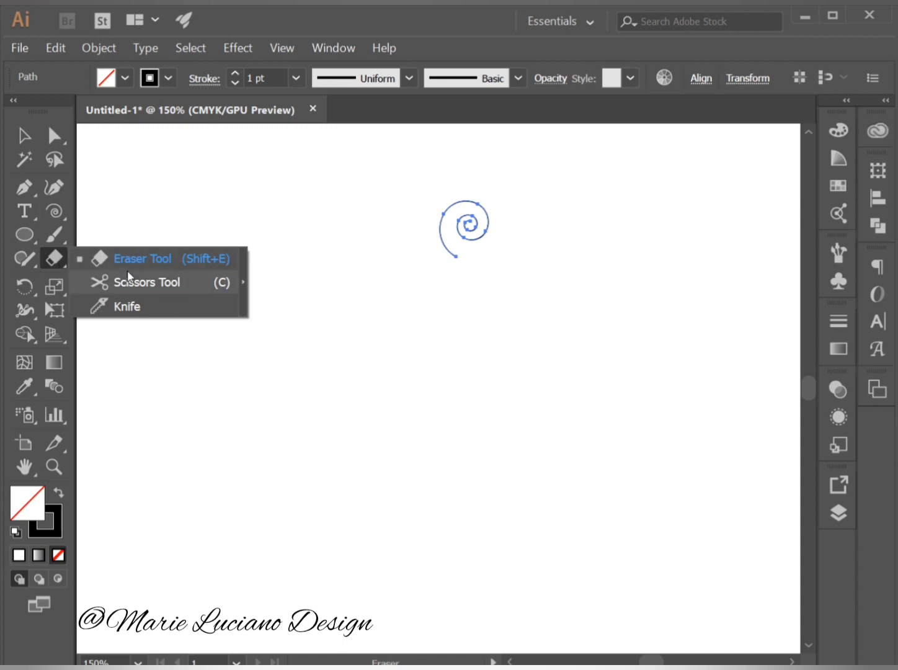
left_click(178, 280)
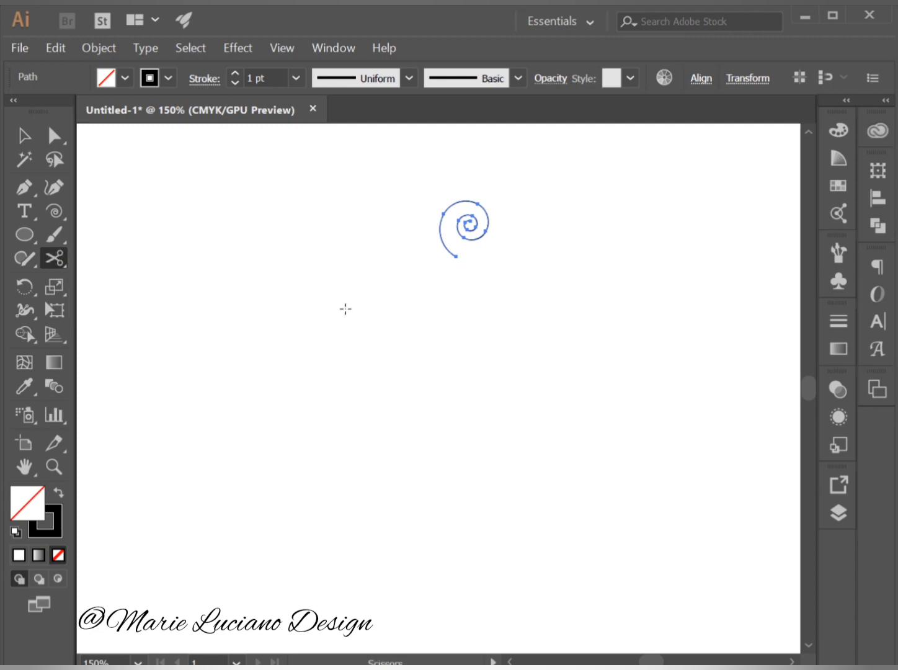
left_click(458, 220)
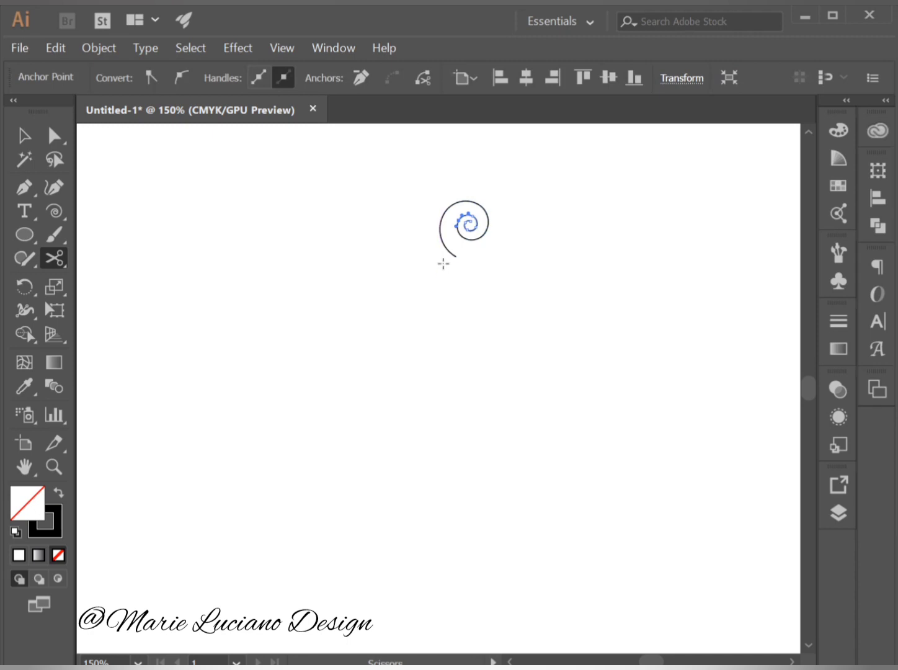
key("Delete")
key("Delete")
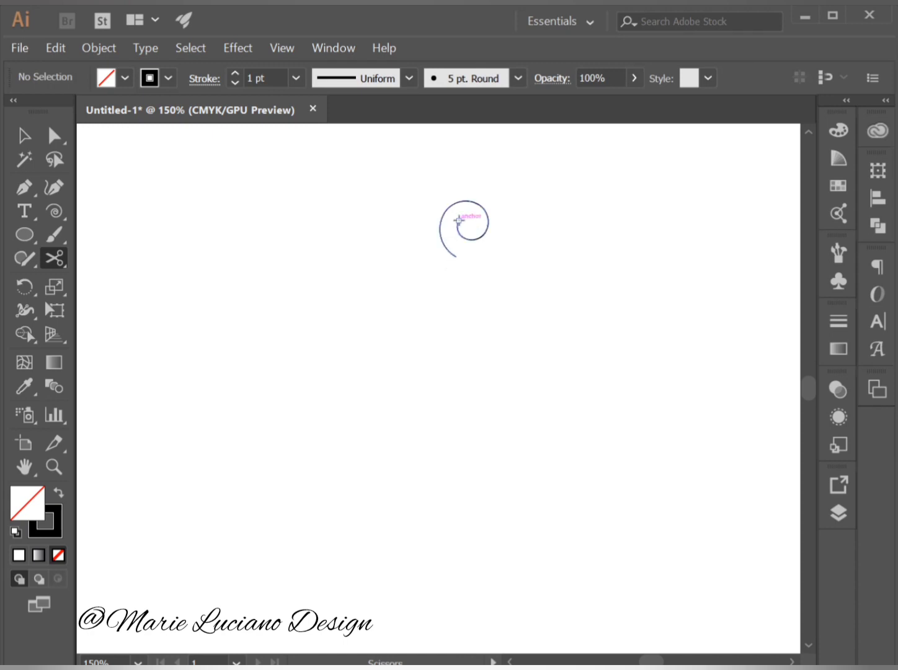
left_click(24, 136)
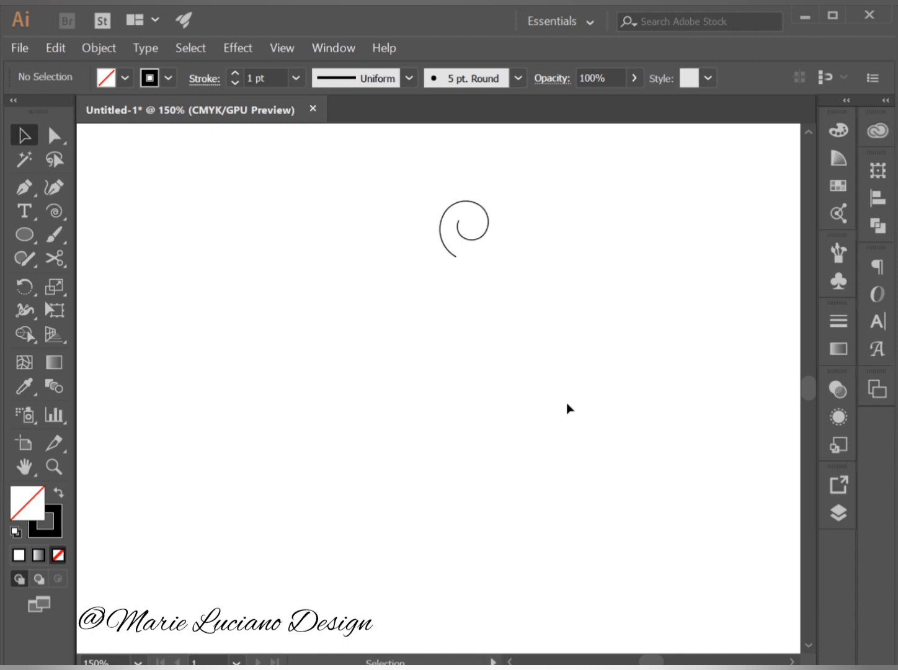
Draw a large unfilled circle below the spiral so that its upper edge meets the spiral's outer end.
left_click(12, 242)
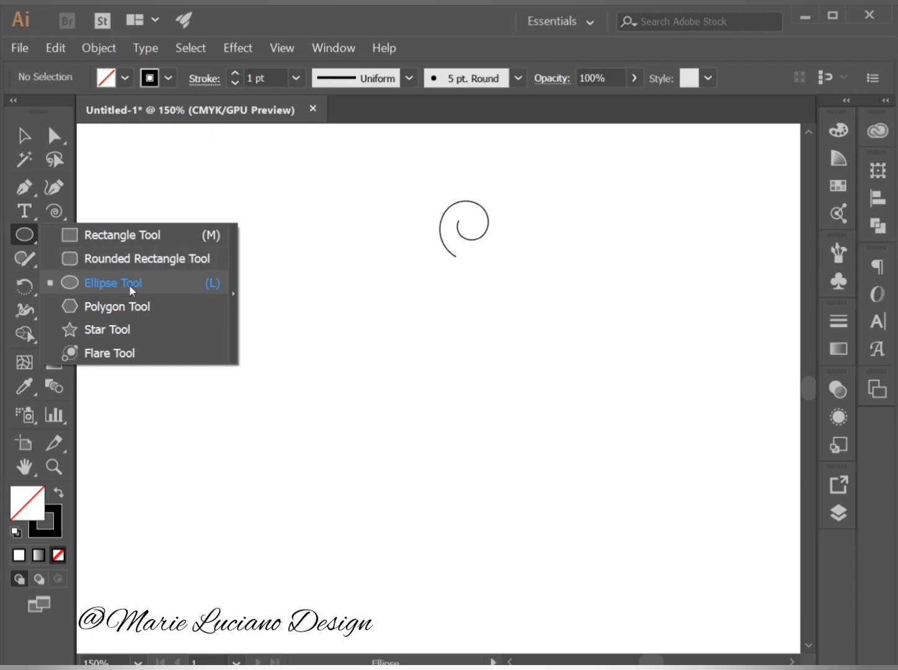
left_click(213, 286)
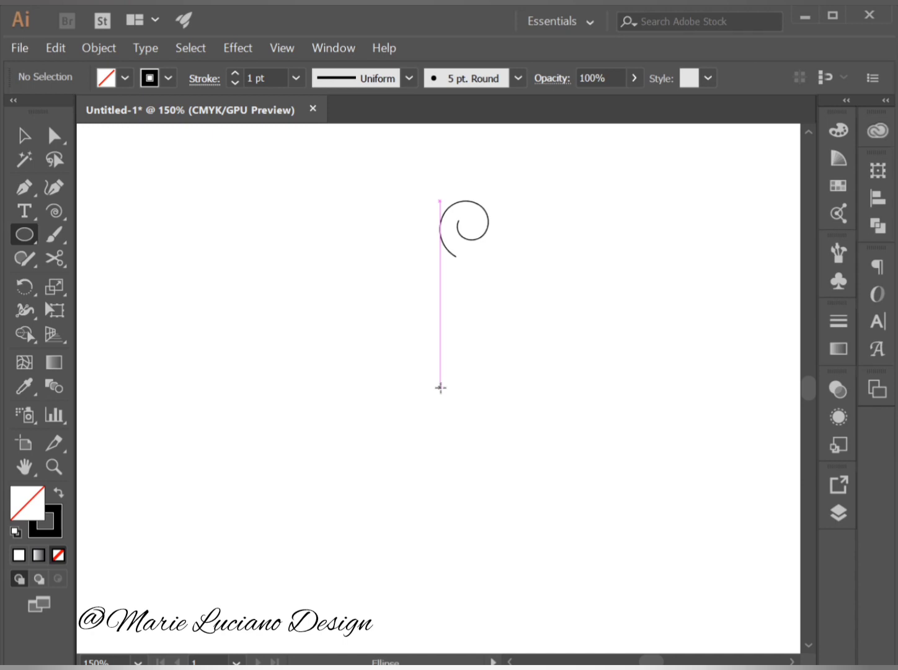
left_click_drag(440, 387, 311, 253)
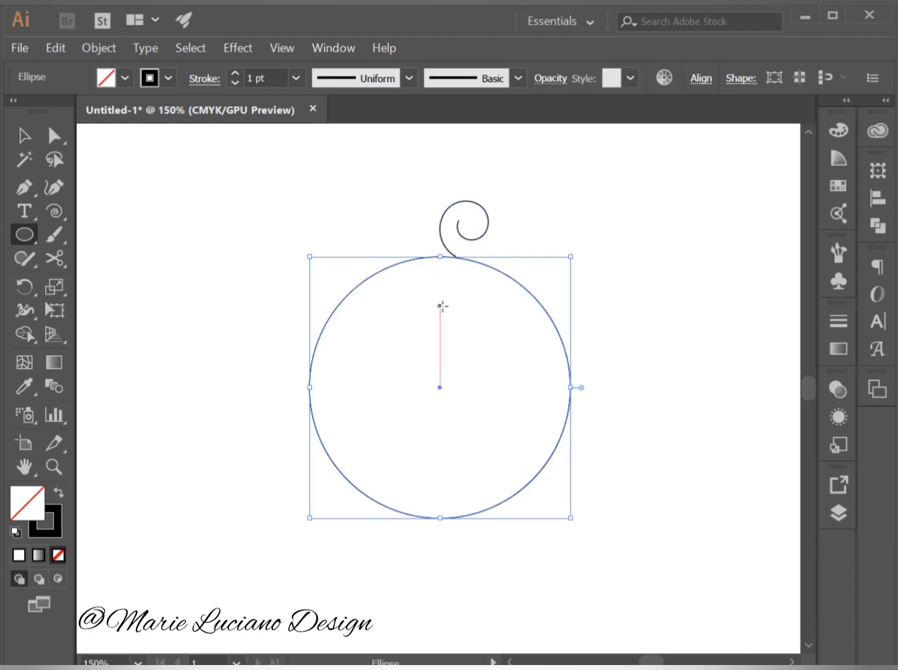
left_click(24, 135)
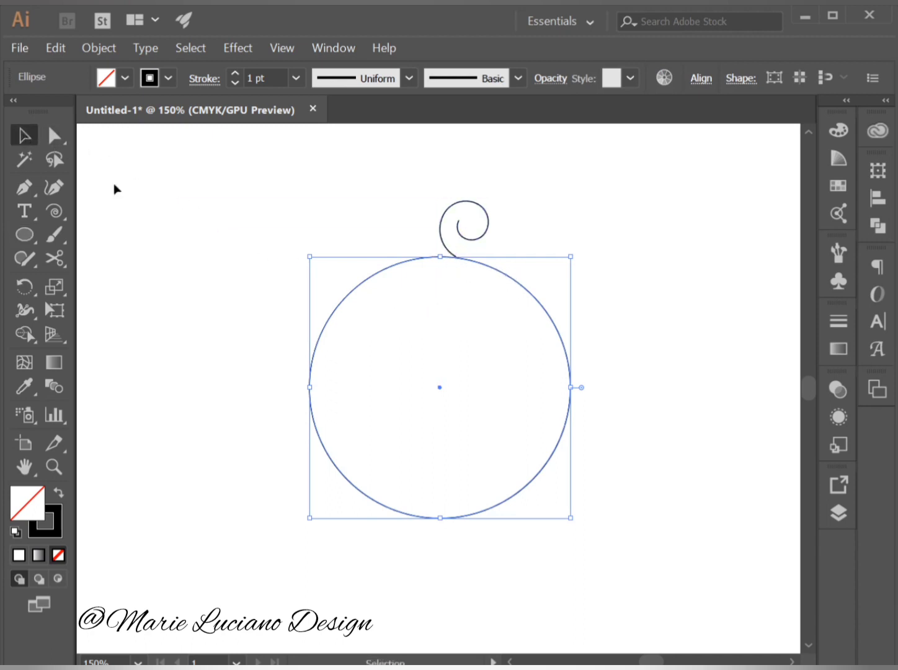
left_click(115, 189)
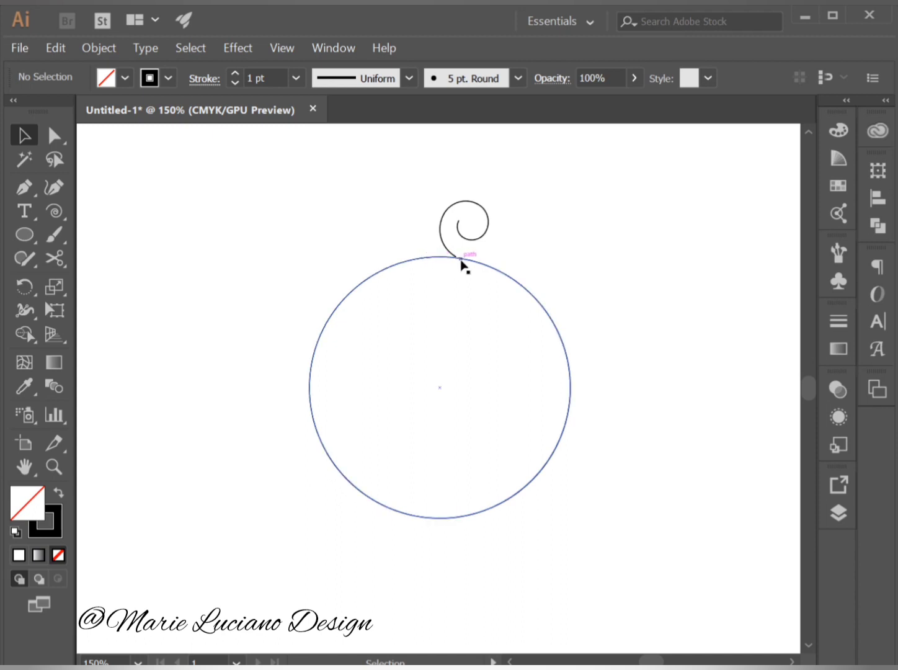
Cut the circle at its right anchor and just right of the spiral's end, and delete everything except the upper-right arc.
left_click(538, 304)
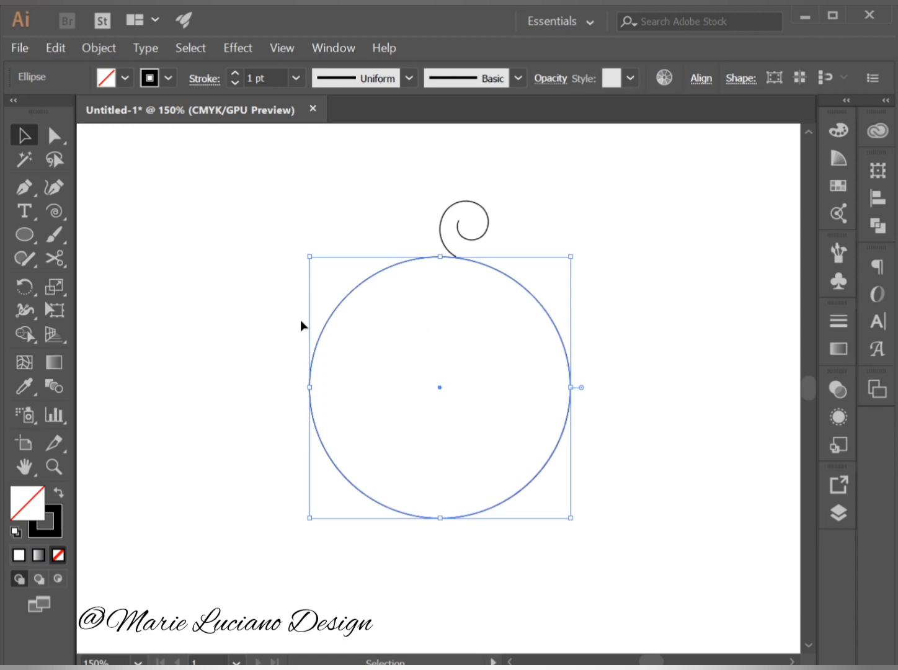
left_click(53, 261)
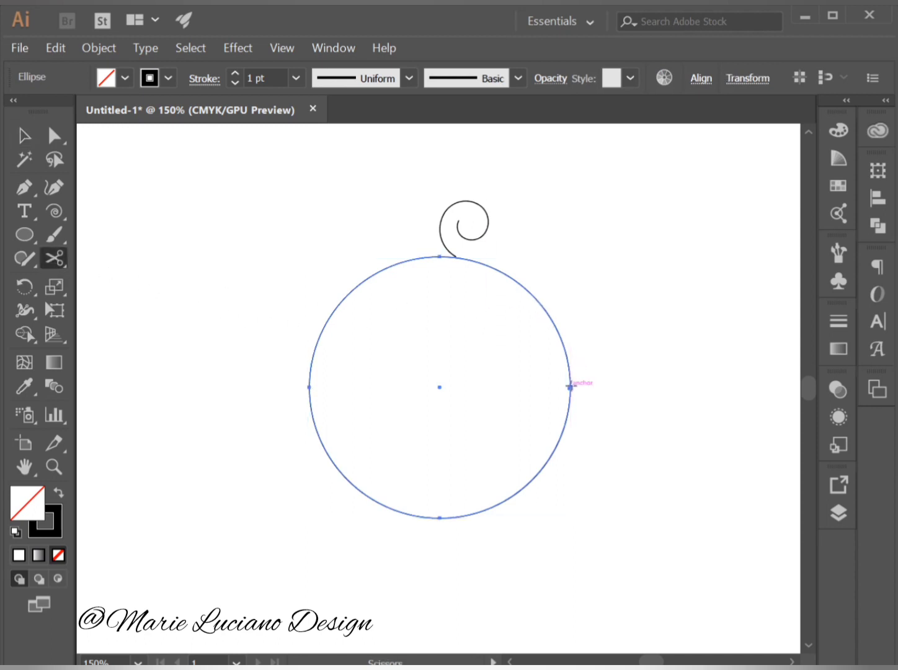
left_click(569, 387)
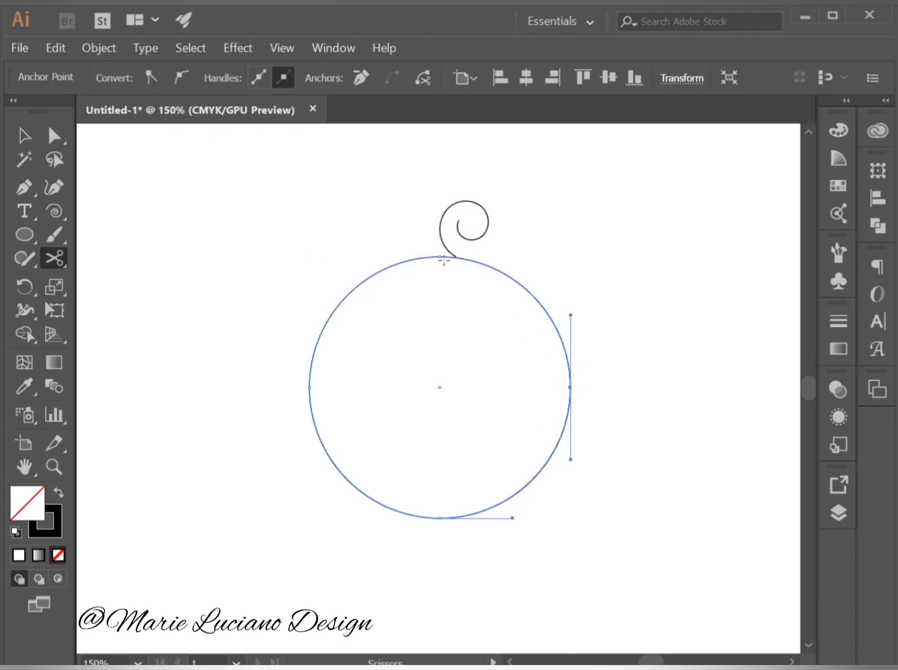
left_click(476, 262)
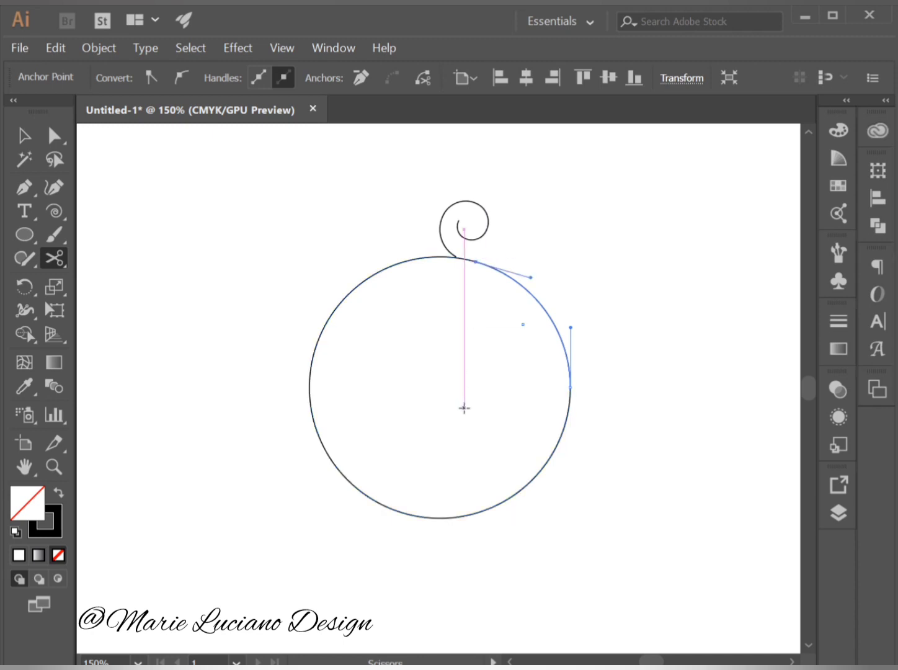
left_click(46, 143)
left_click_drag(293, 270, 356, 337)
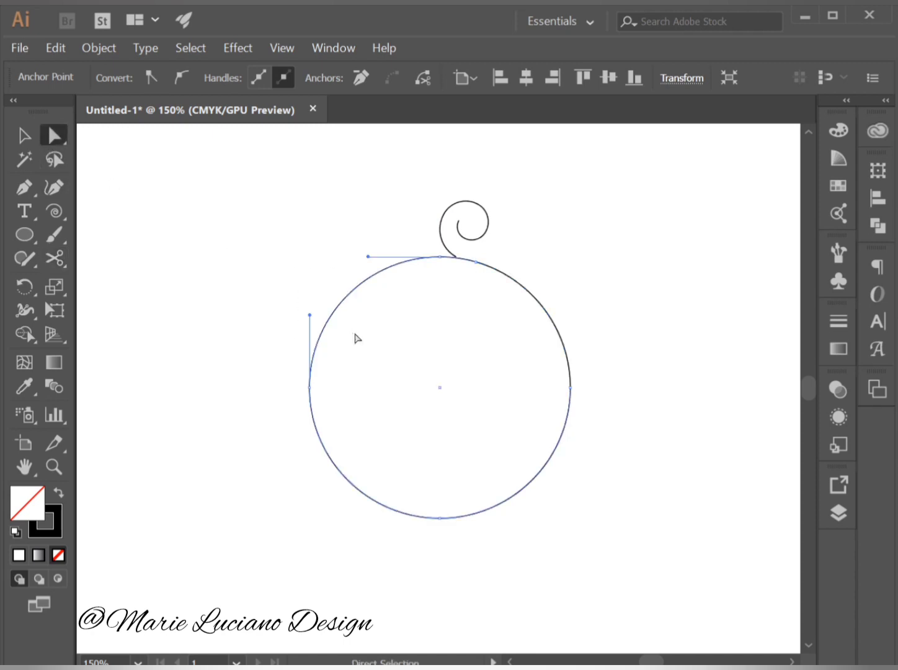
key("Delete")
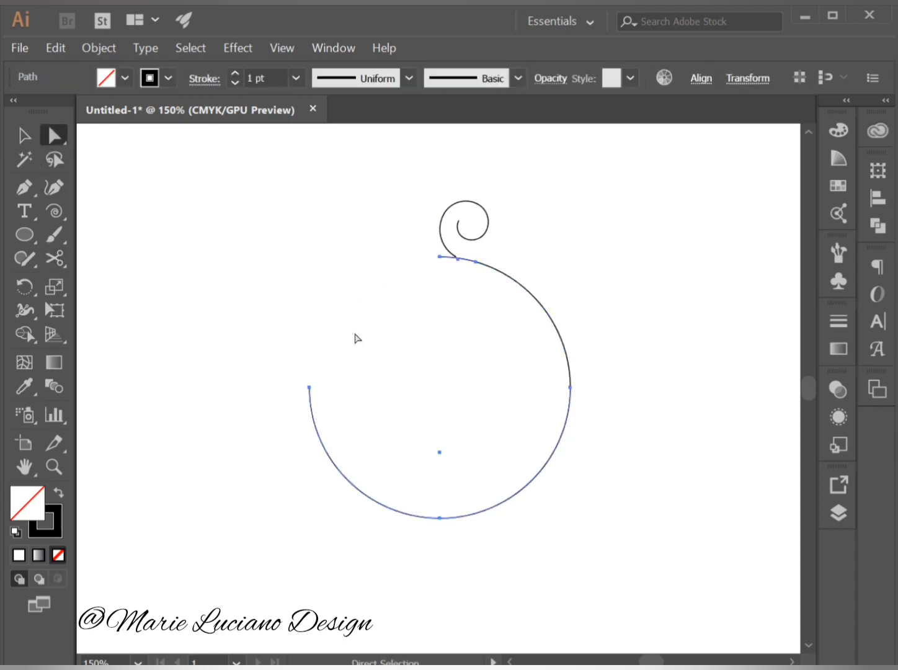
key("Delete")
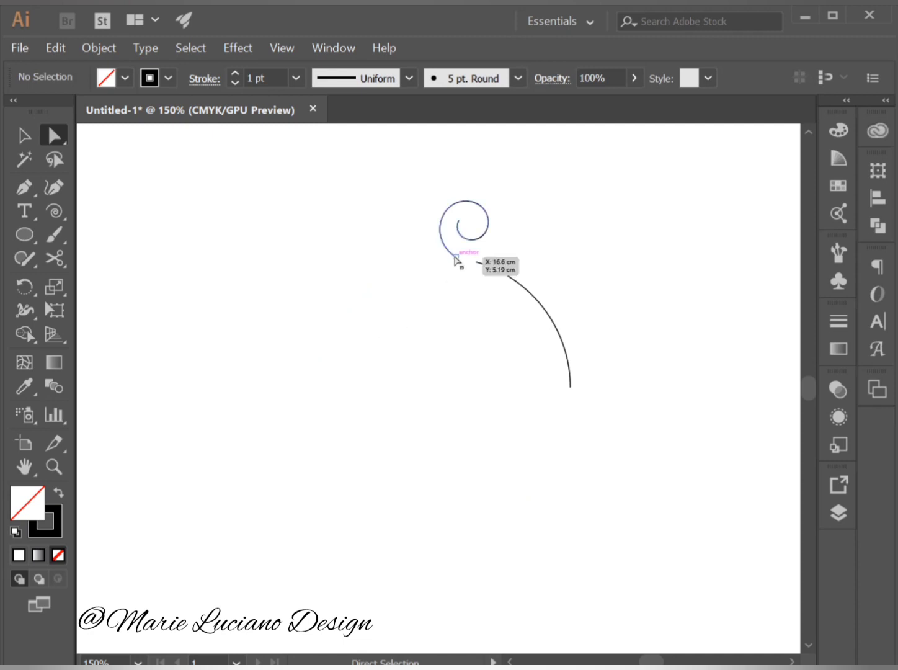
Join the outer end point of the spiral to the upper end point of the arc.
left_click(456, 257)
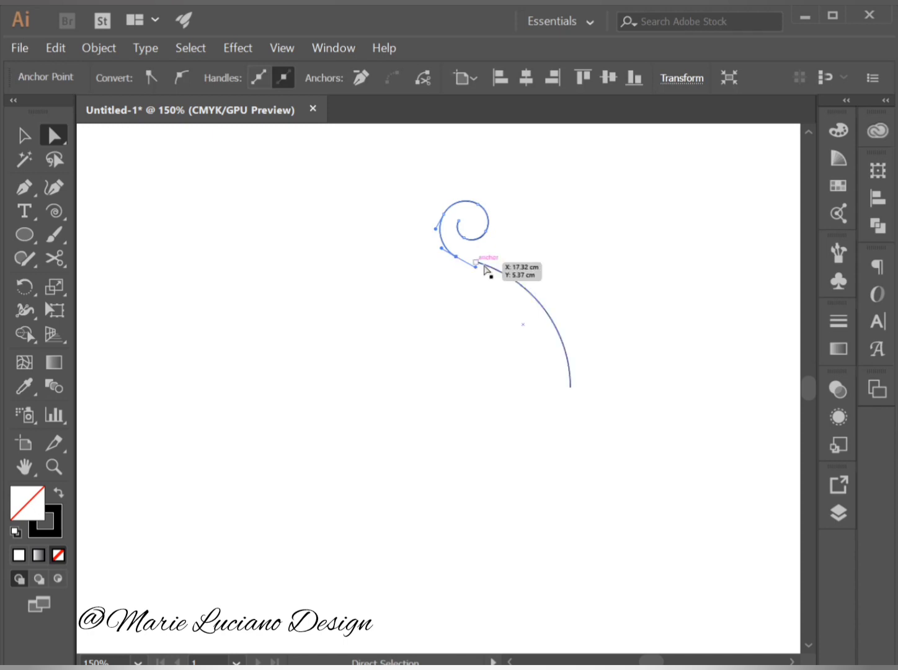
left_click(476, 264, "shift")
key("ctrl")
left_click(477, 261, "ctrl")
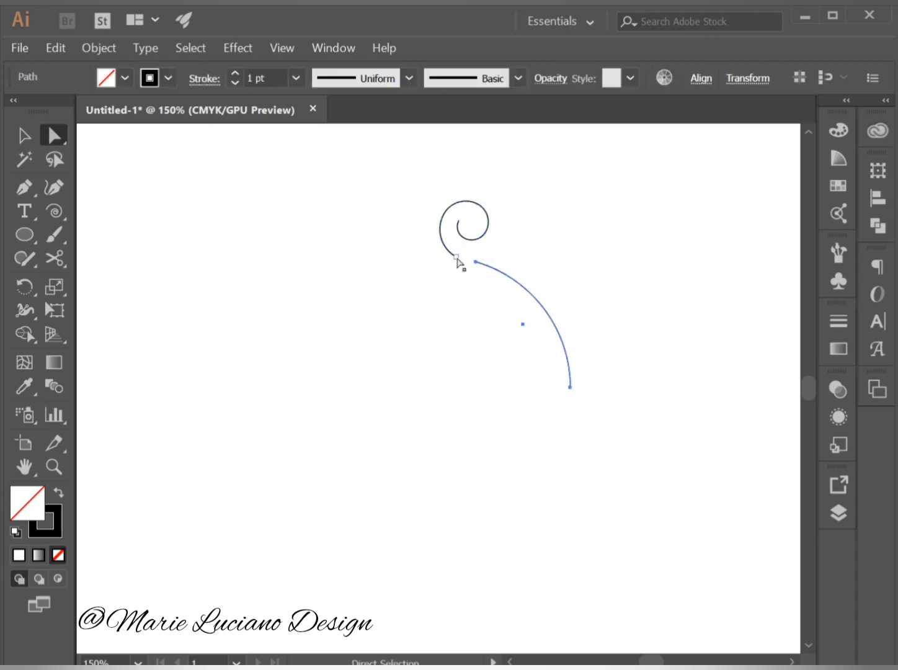
left_click(457, 257)
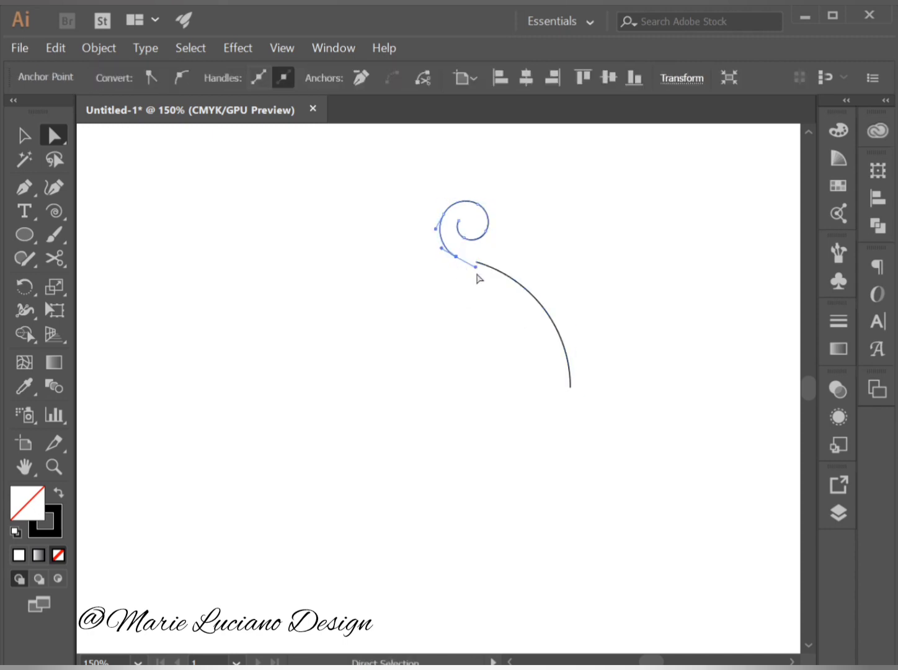
left_click(477, 263, "shift")
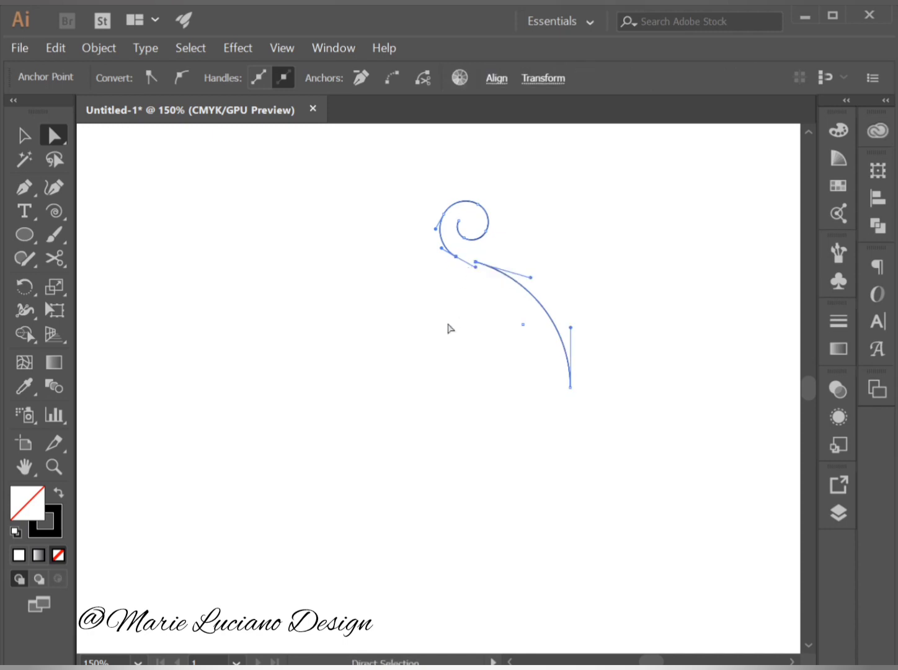
key("ctrl+j")
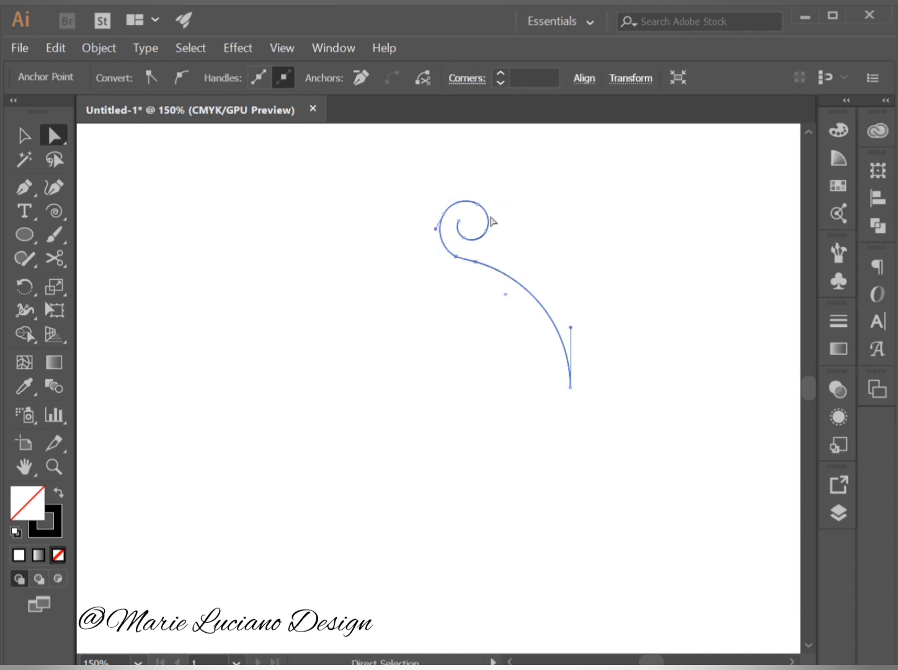
Round the corner where the spiral meets the connecting segment to a radius of 1.12 cm.
left_click_drag(453, 302, 456, 196)
left_click(456, 265)
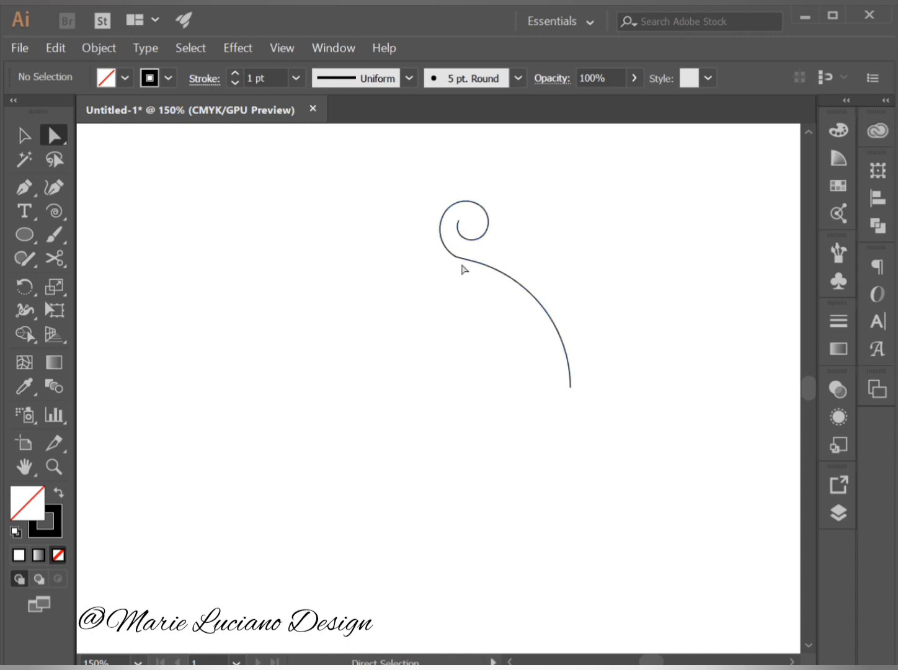
left_click(457, 261)
left_click_drag(461, 245, 521, 196)
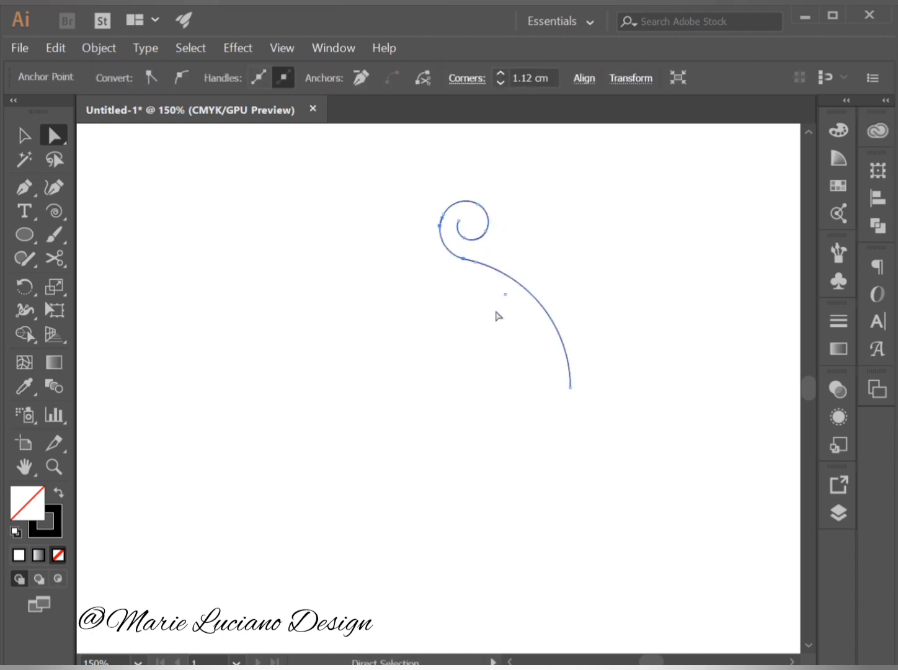
left_click(498, 314)
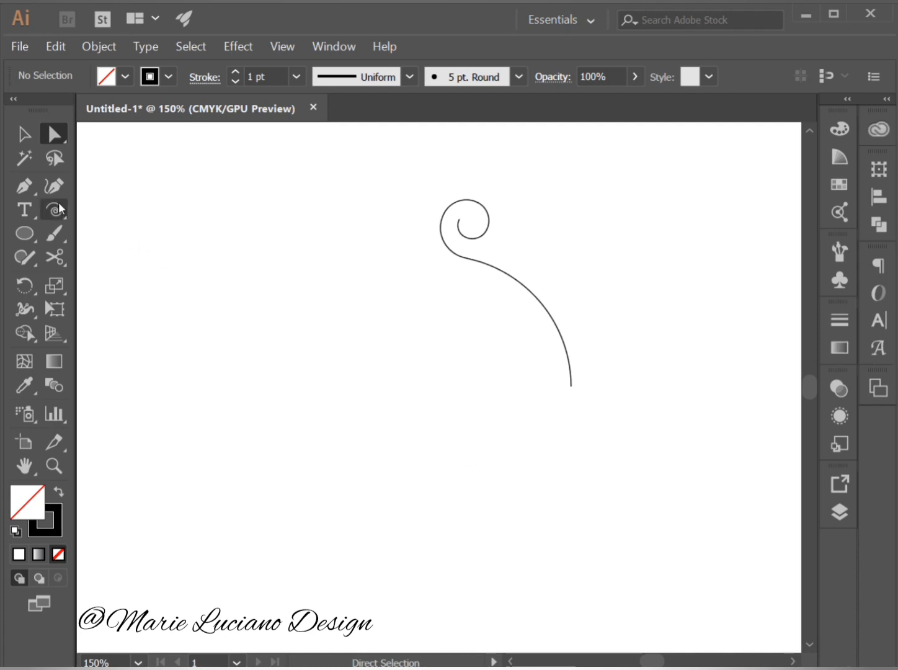
Draw a straight horizontal line about 10 cm long with the Pen tool, crossing the lower end of the arc.
left_click_drag(26, 191, 80, 184)
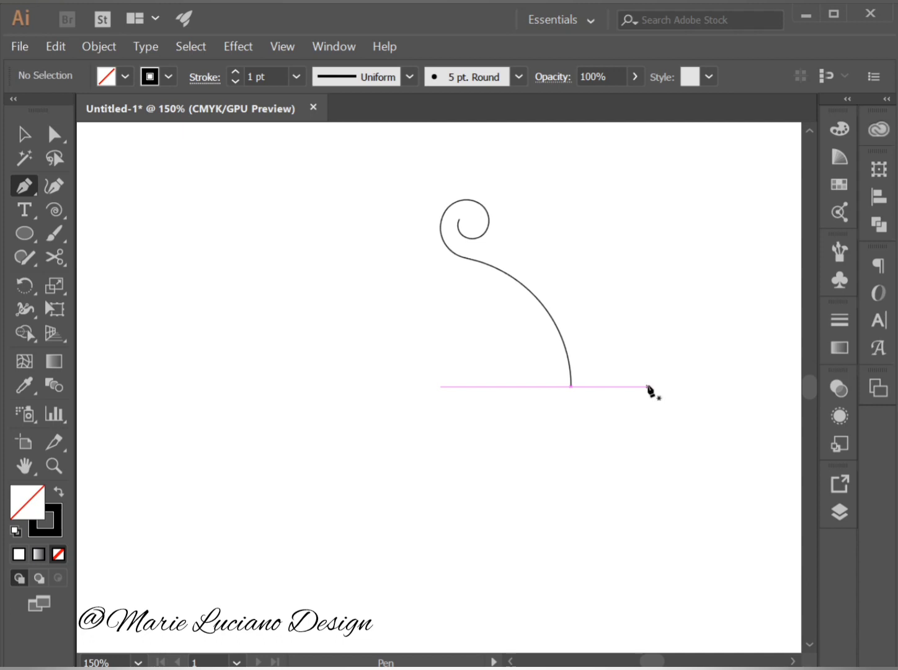
left_click(648, 387)
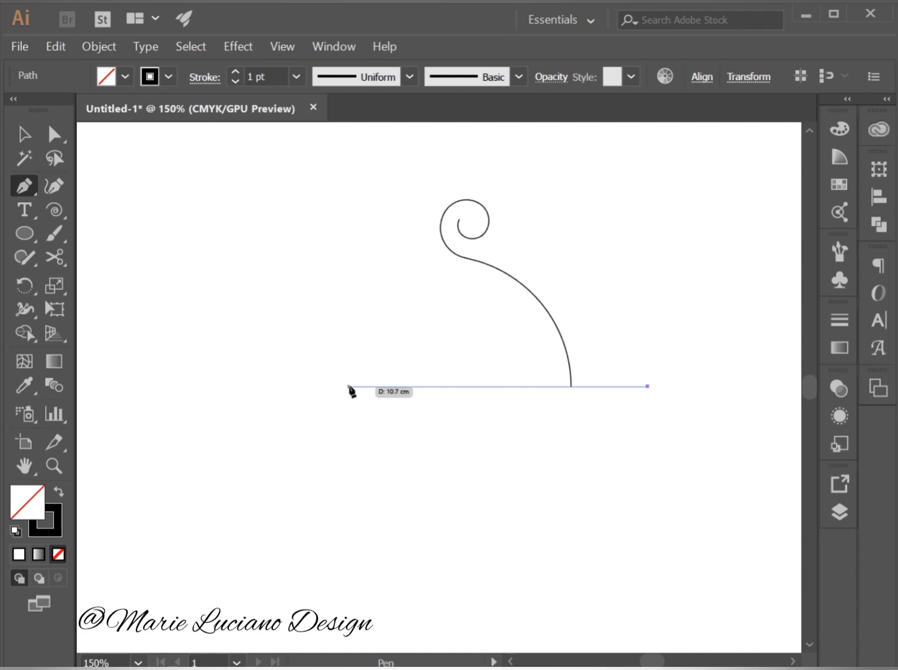
left_click(359, 387)
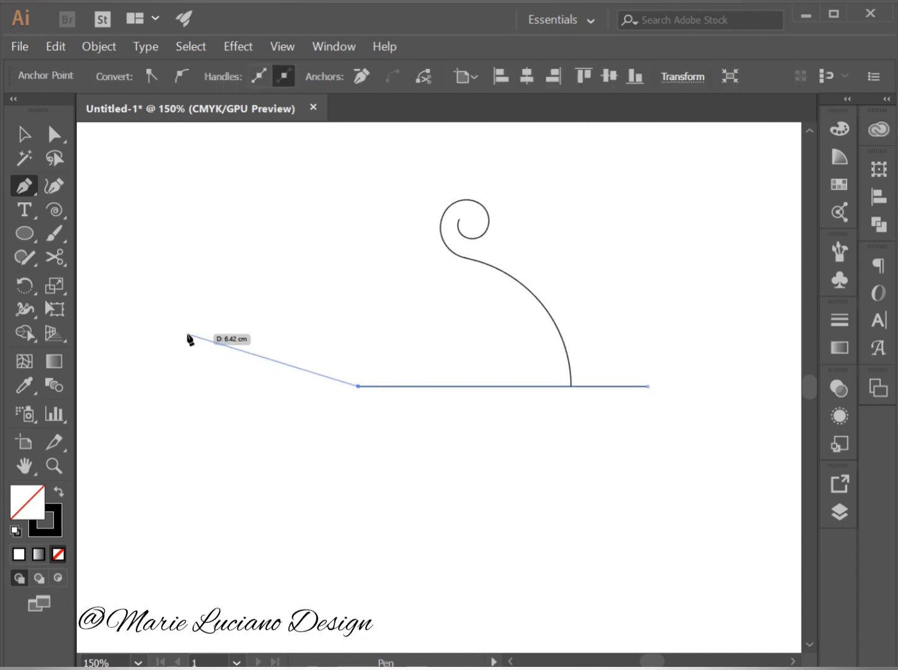
left_click(25, 134)
left_click(165, 235)
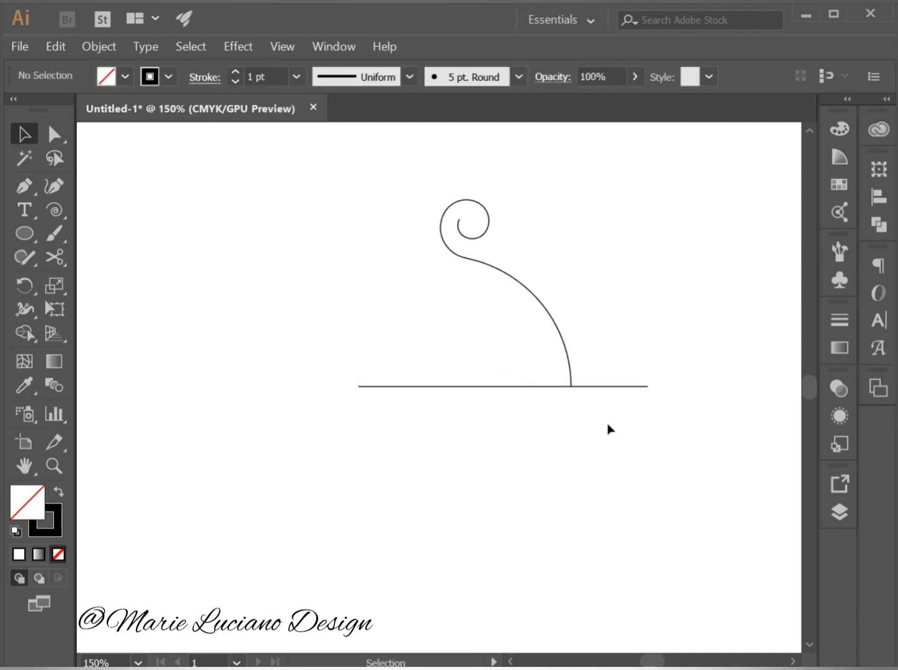
Give the end of the horizontal line the Arrow 17 arrowhead, scaled to 600%.
left_click(631, 387)
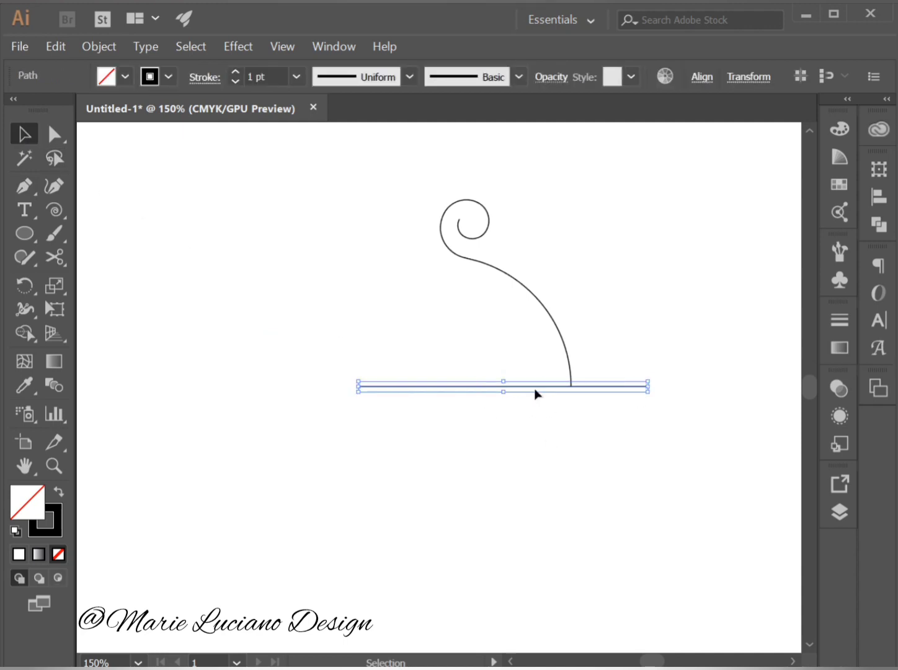
left_click(834, 319)
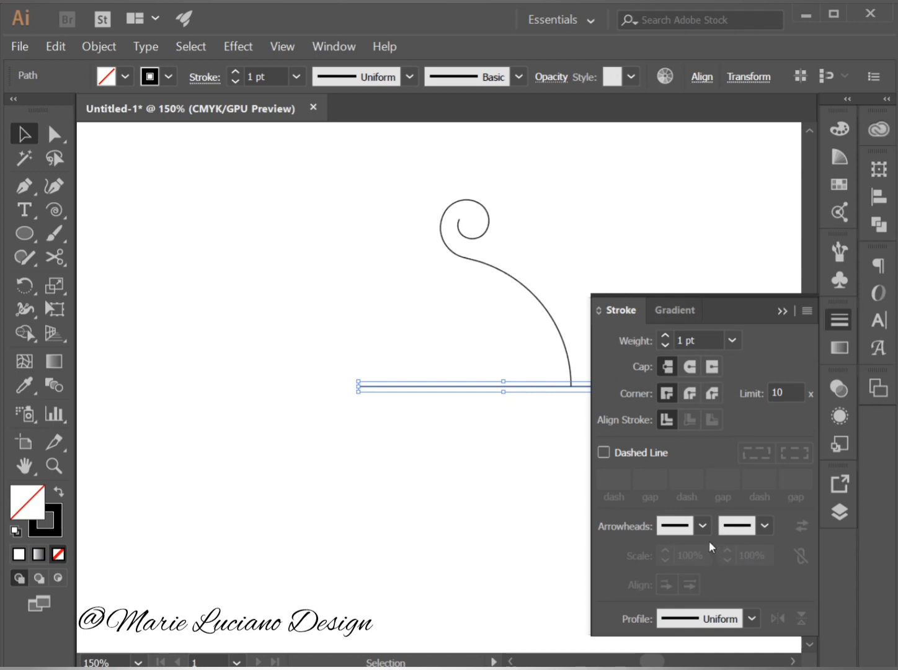
left_click(766, 526)
left_click_drag(758, 292, 752, 369)
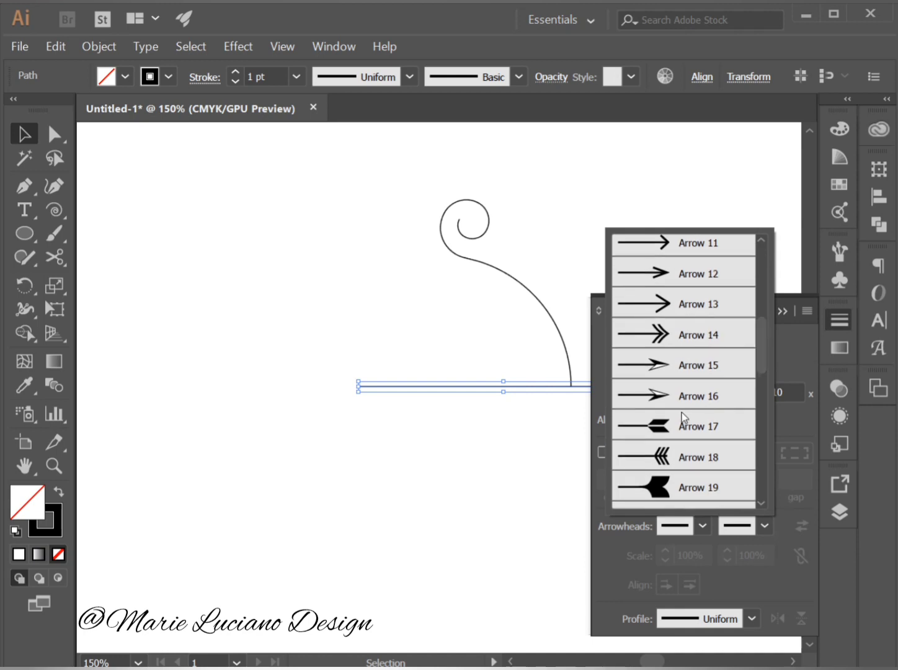
left_click(688, 427)
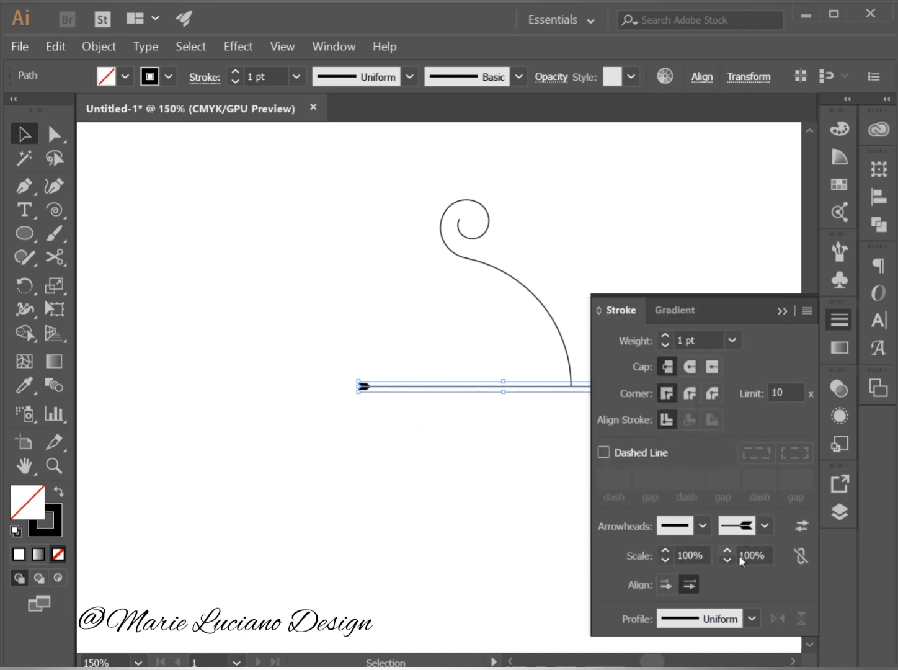
left_click(761, 556)
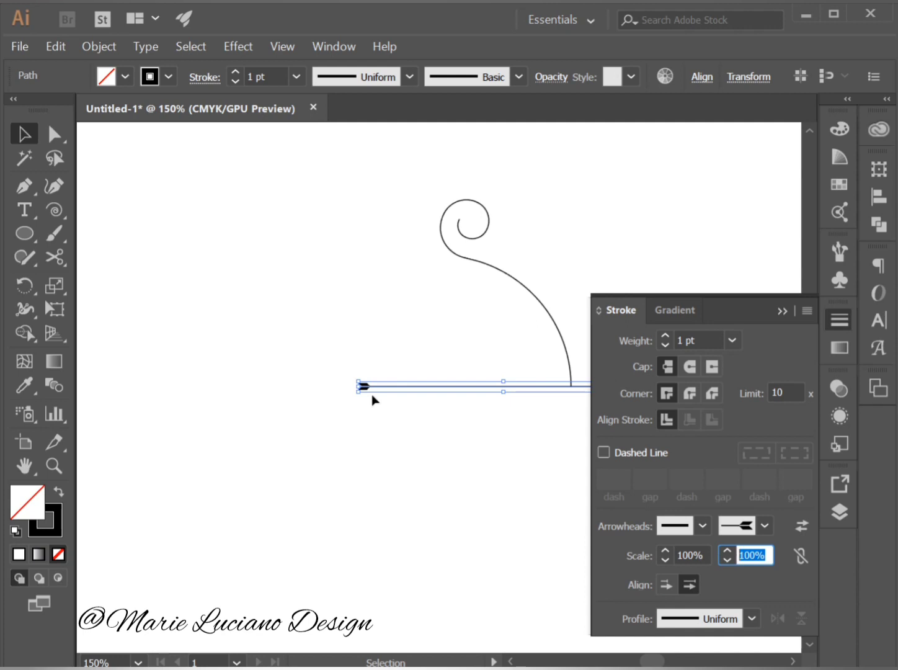
type("6")
key("Tab")
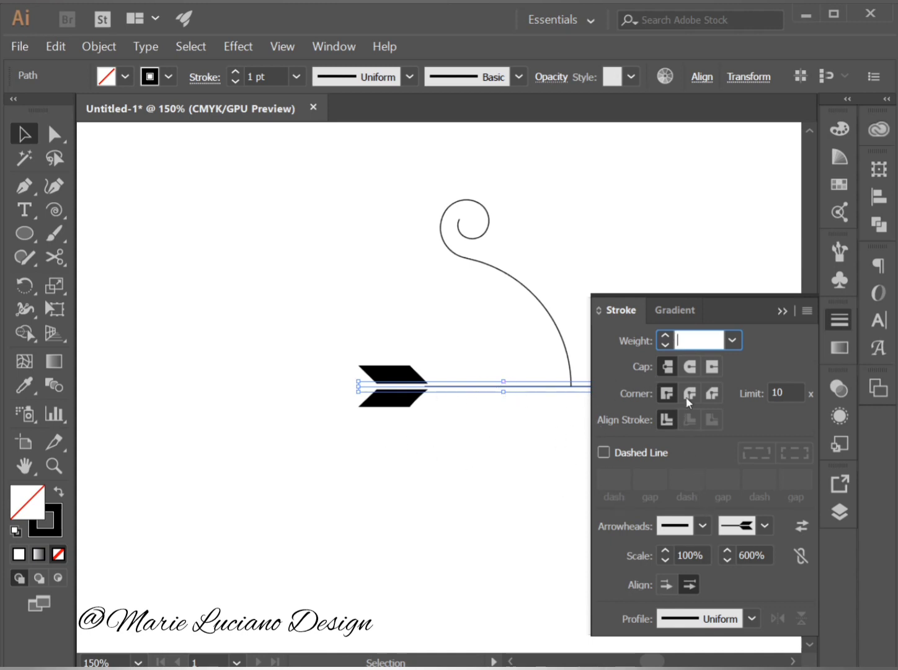
Give the start of the horizontal line the Arrow 5 arrowhead, scaled to 500%, and deselect the line.
left_click(704, 525)
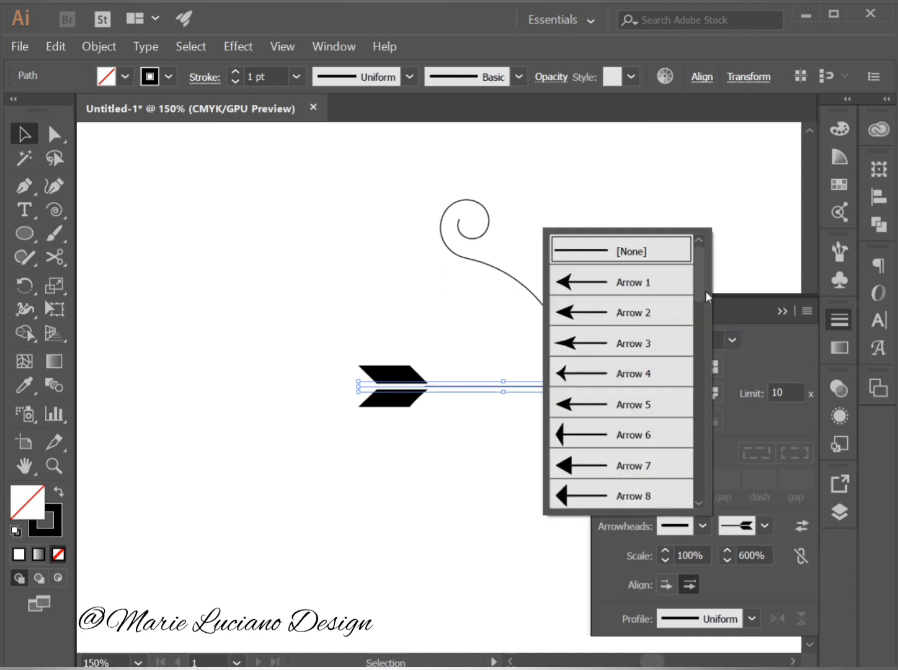
left_click_drag(704, 293, 657, 321)
scroll(657, 322, "up", 1)
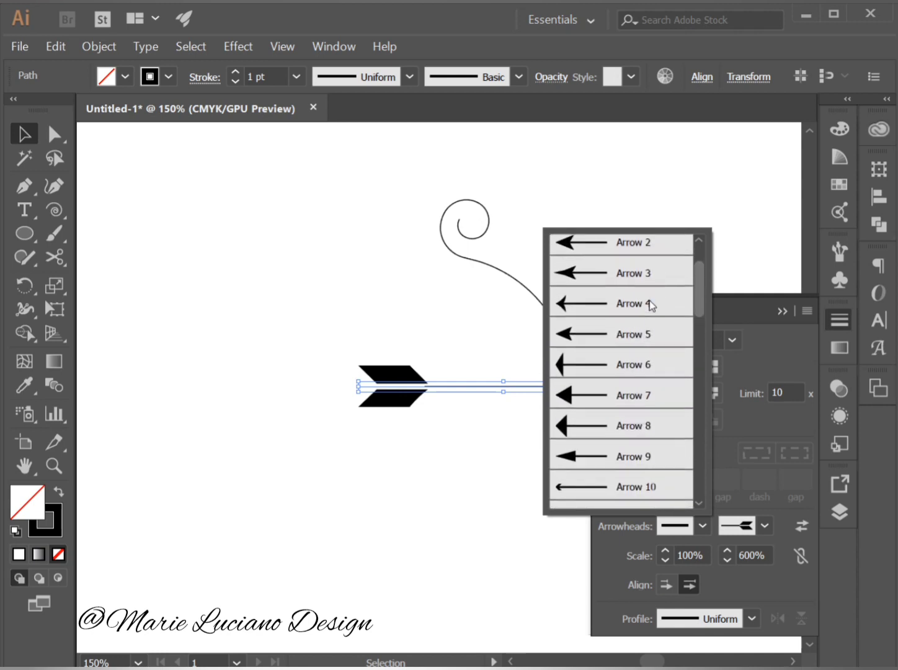
left_click(600, 350)
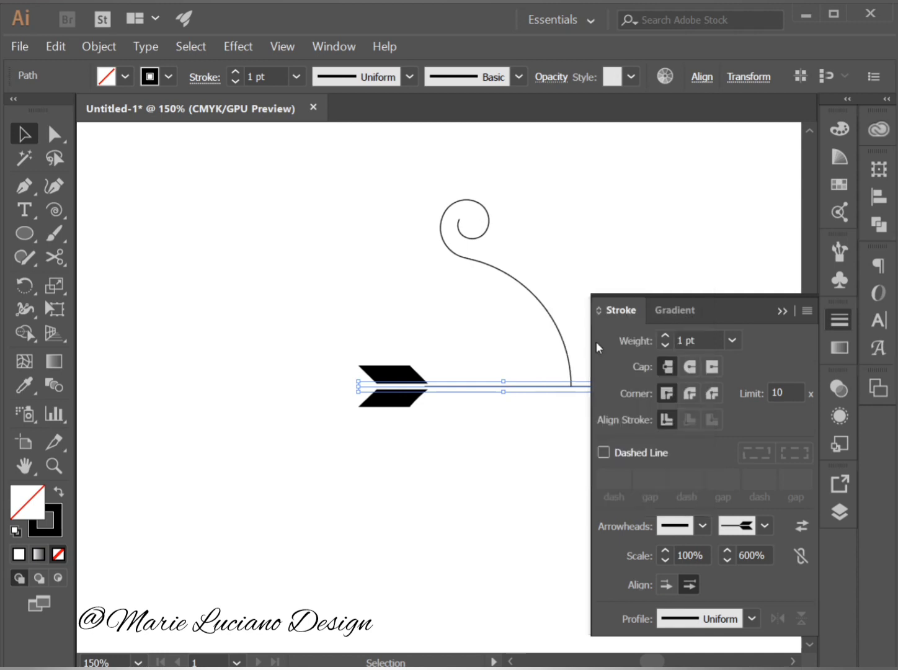
left_click(702, 553)
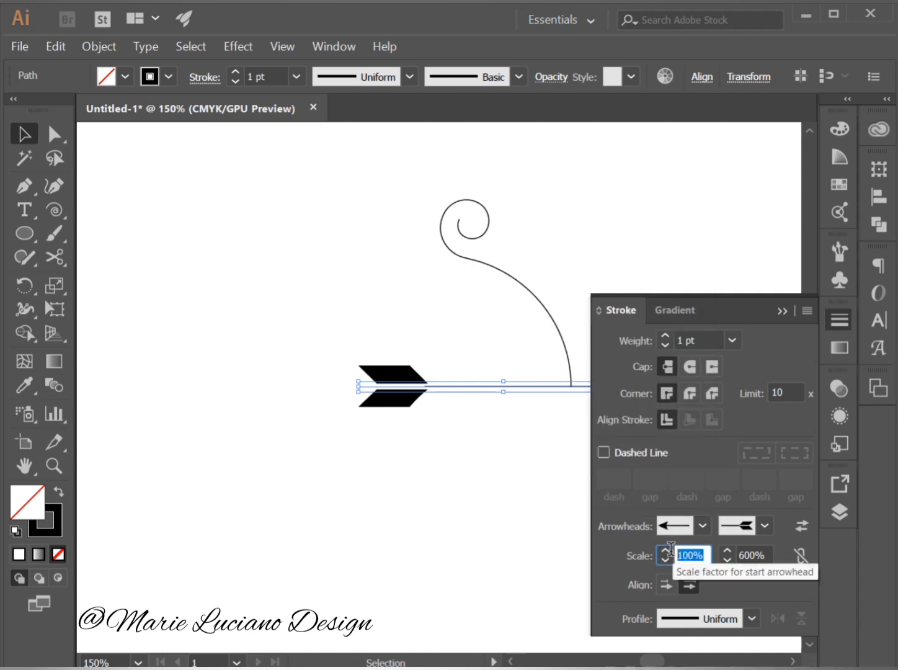
type("5")
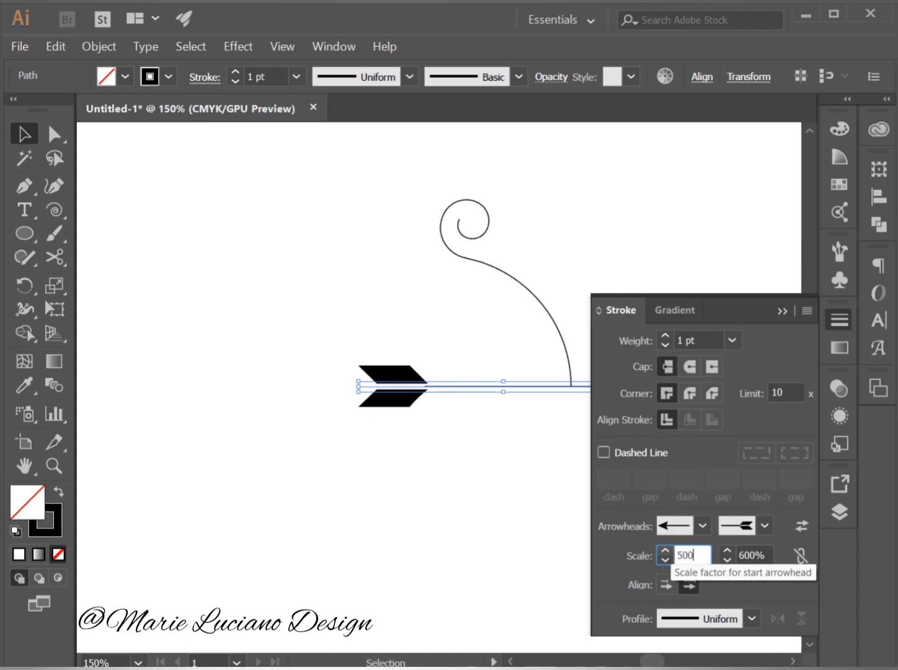
type("00")
key("Tab")
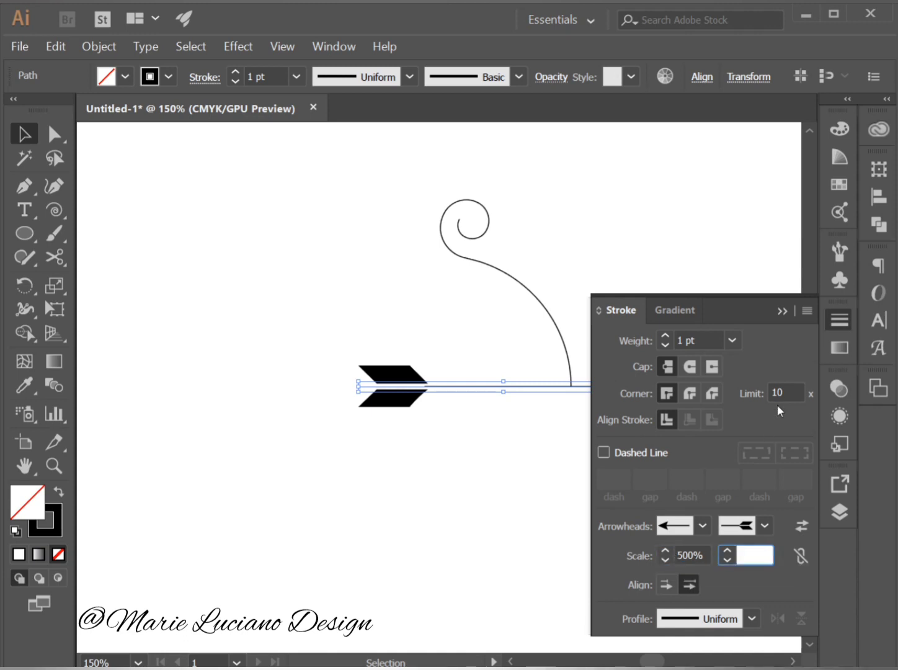
left_click(782, 312)
left_click(623, 415)
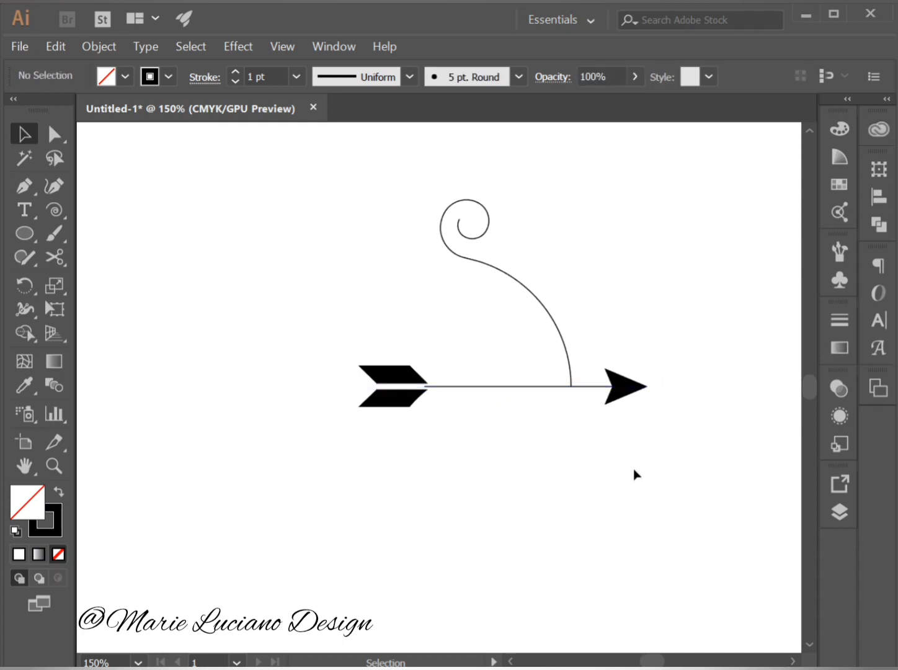
Remove the start and end arrowheads from the horizontal line by setting both to None, and deselect it.
left_click(623, 398)
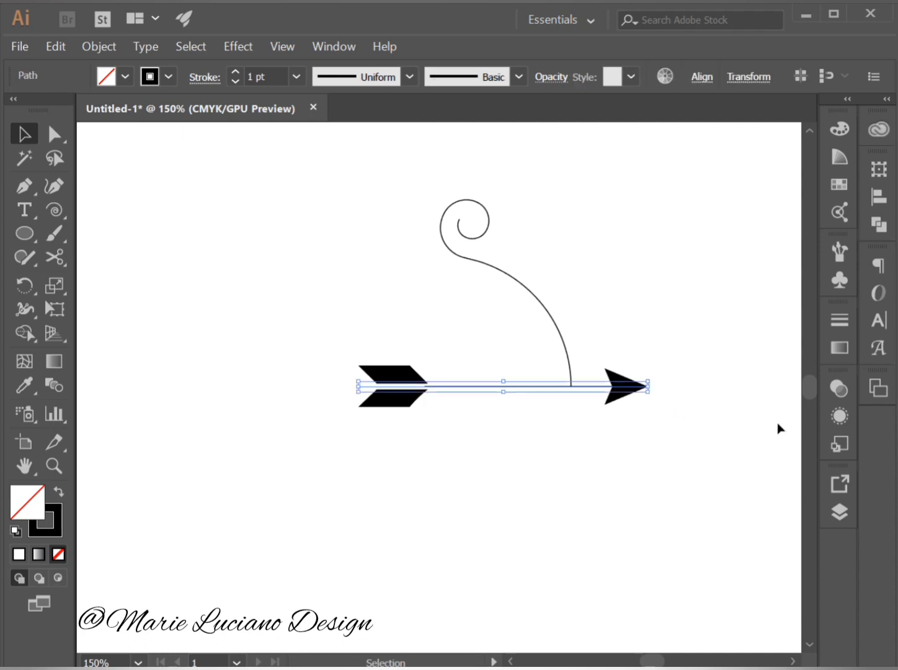
left_click(844, 323)
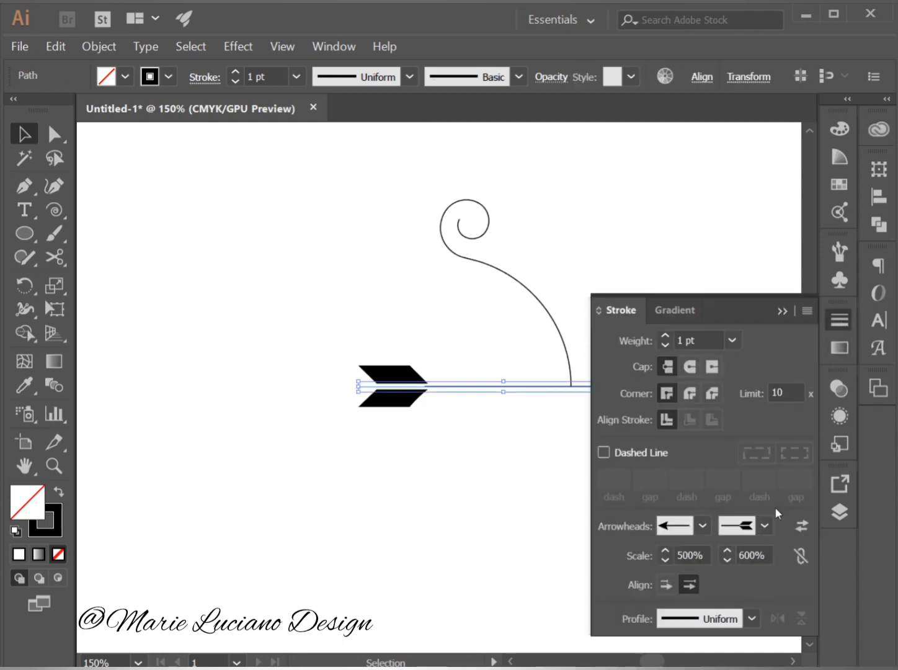
left_click(702, 526)
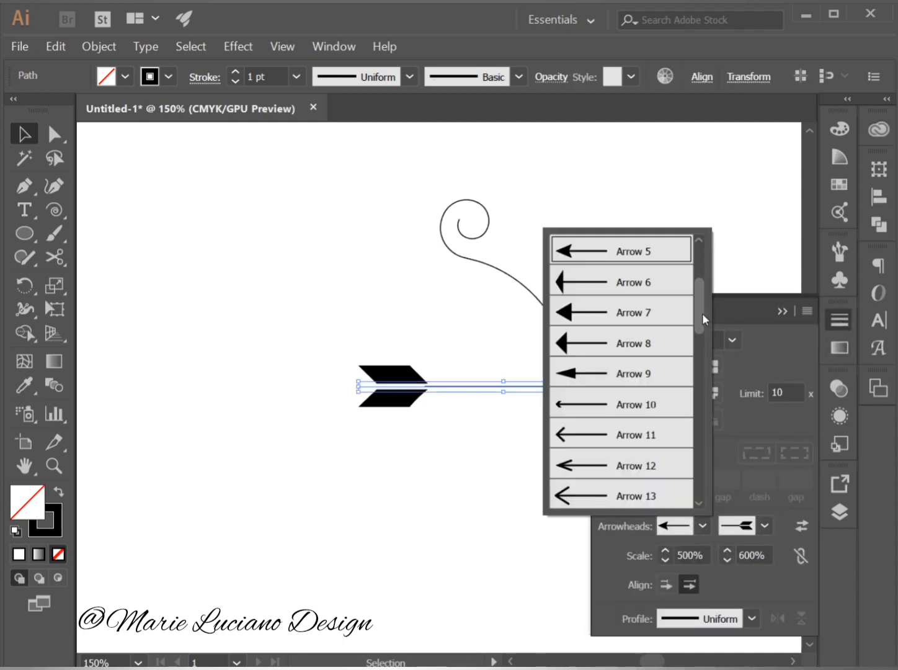
left_click_drag(703, 313, 703, 255)
left_click(654, 249)
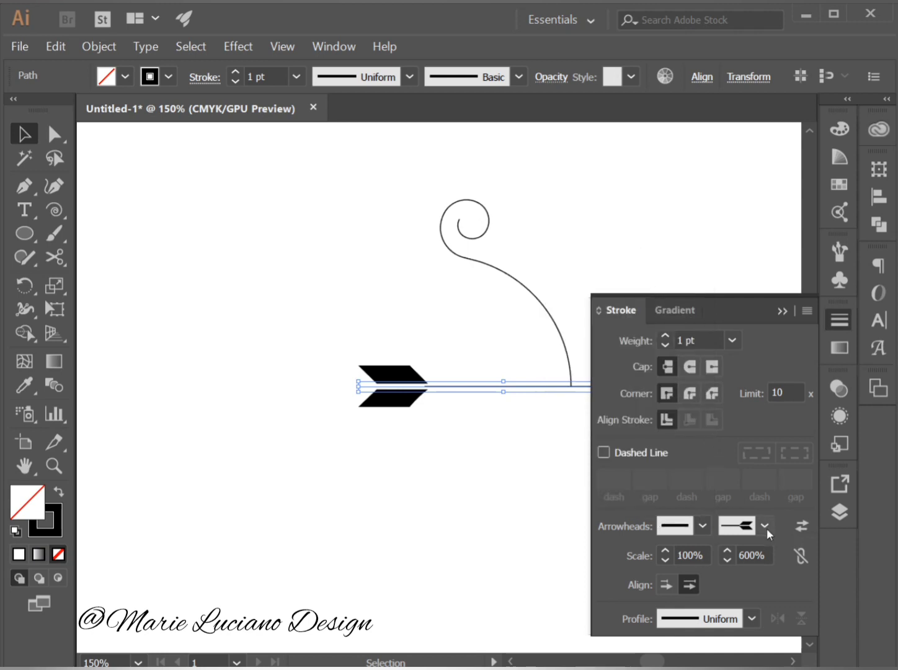
left_click(766, 526)
left_click_drag(762, 372, 869, 250)
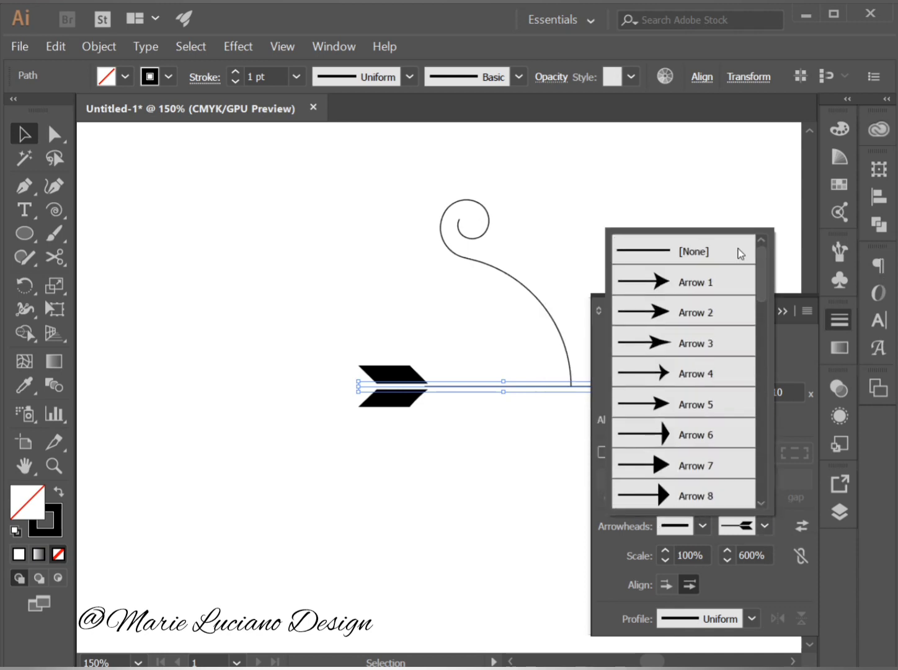
left_click(738, 251)
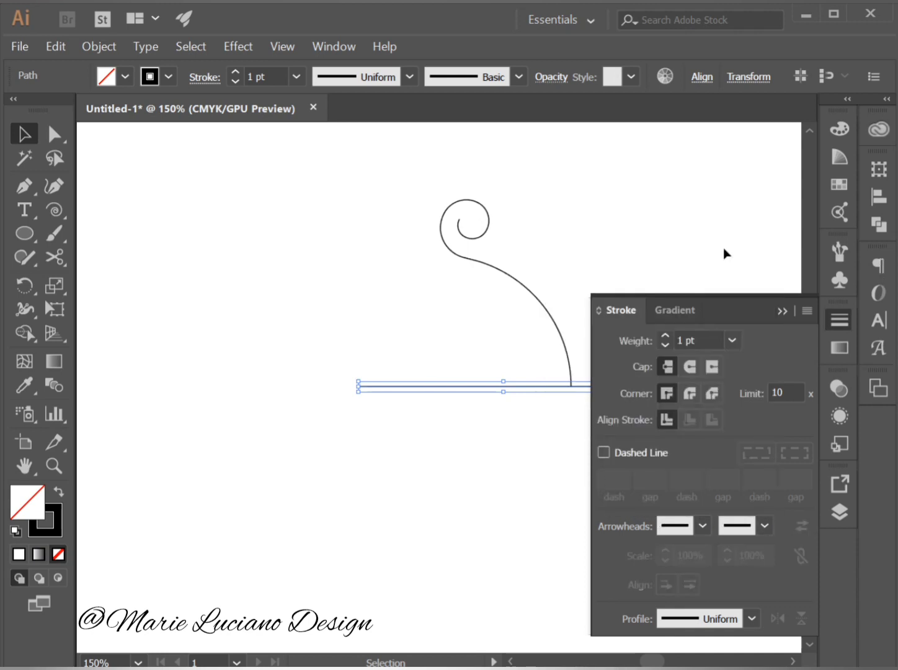
left_click(783, 313)
left_click(712, 409)
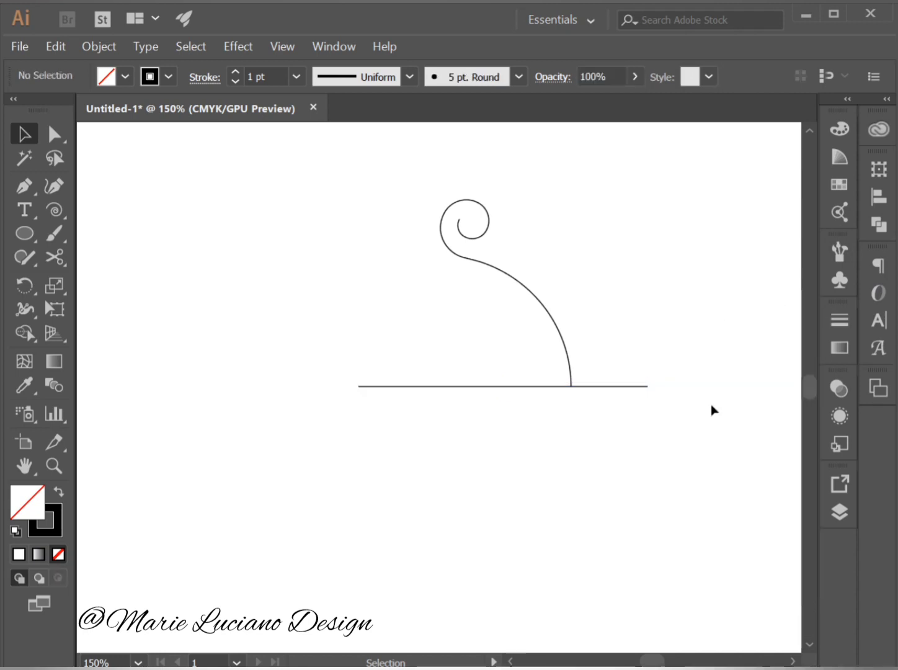
Set the stroke weight of the swirl path to 20 pt.
left_click(531, 295)
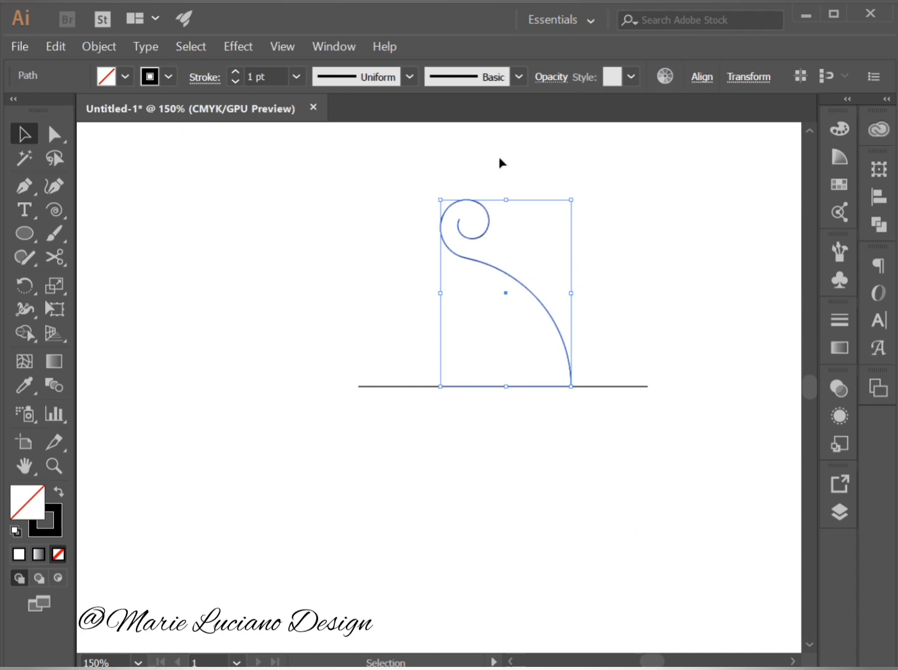
left_click(297, 77)
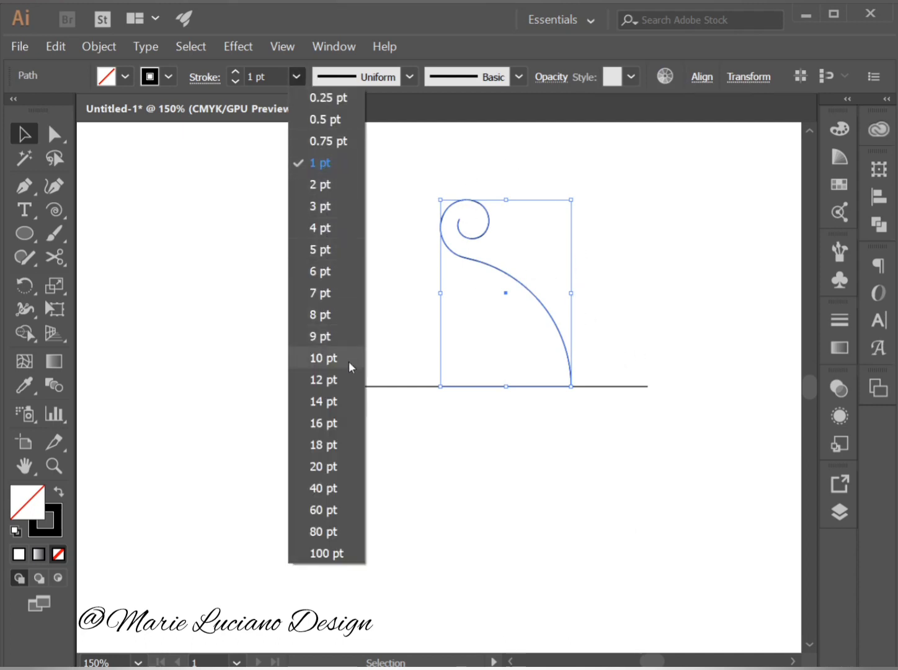
left_click(355, 465)
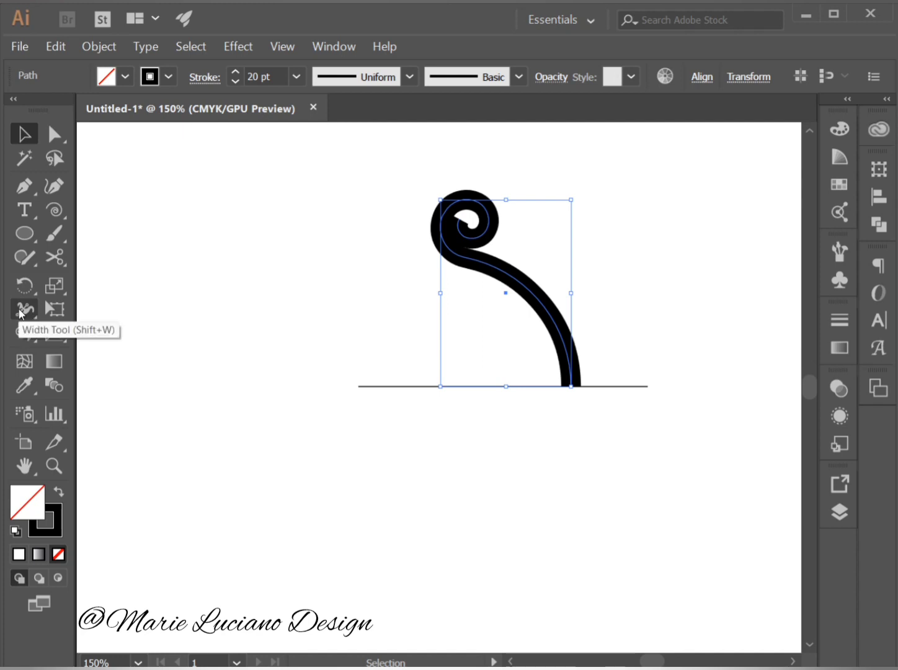
With the Width tool, taper the swirl's stroke to a point at the spiral's inner end and thicken it at the nearby lower anchor.
left_click_drag(20, 313, 124, 311)
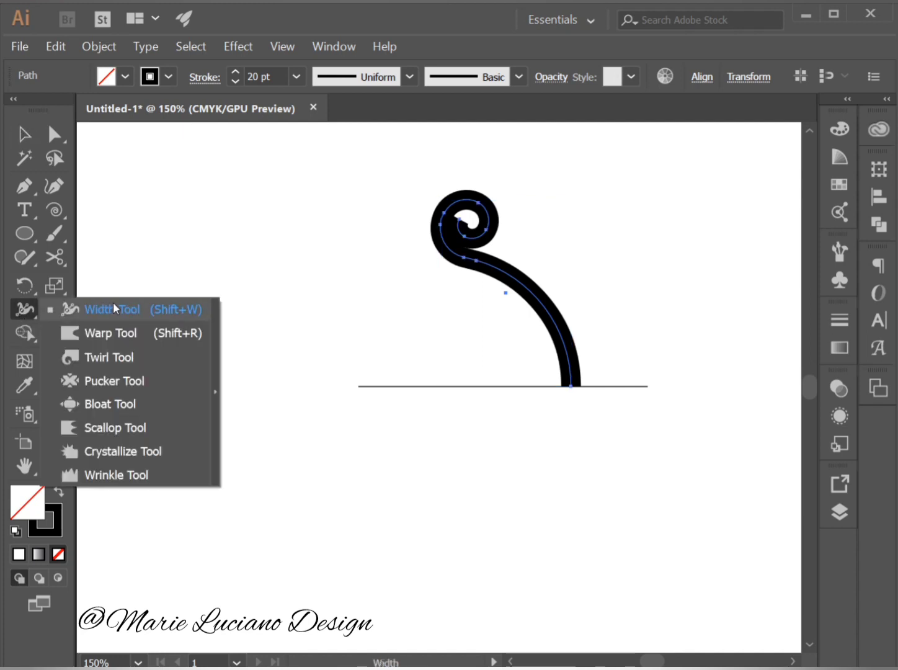
left_click(154, 309)
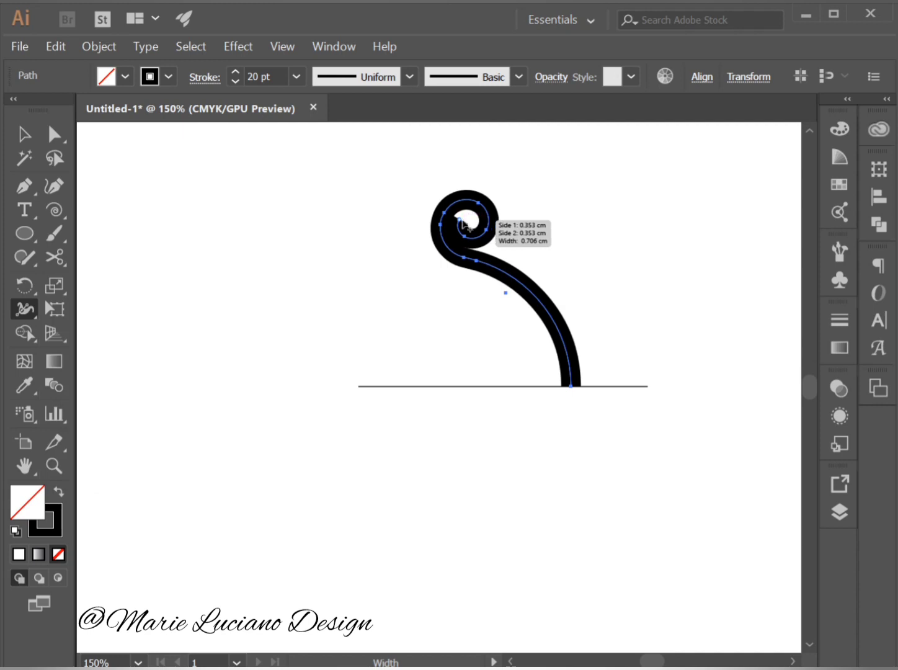
mouse_move(461, 221)
left_mouse_down()
mouse_move(467, 225)
mouse_move(461, 222)
left_mouse_up()
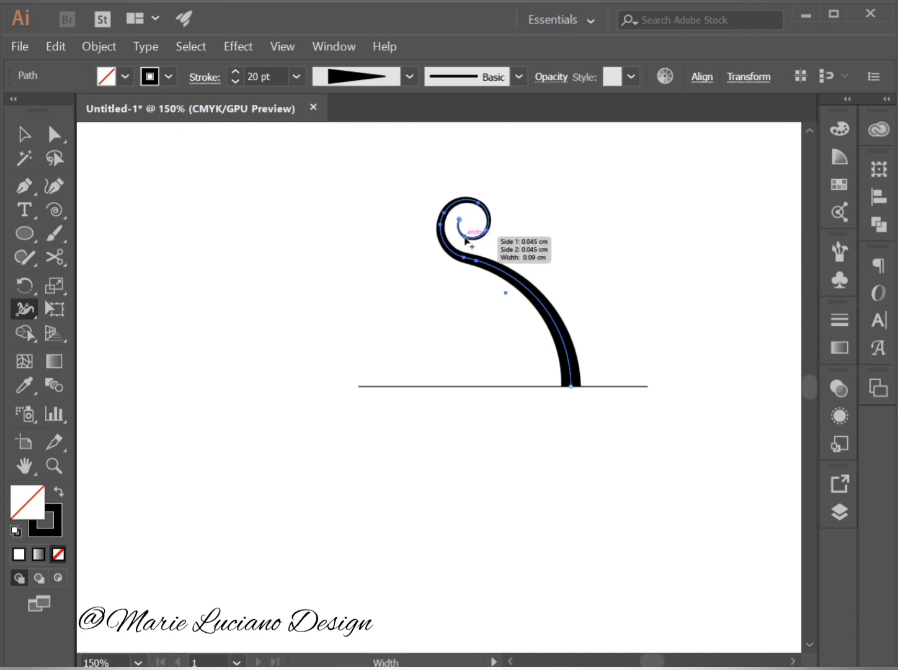
left_click_drag(465, 239, 467, 246)
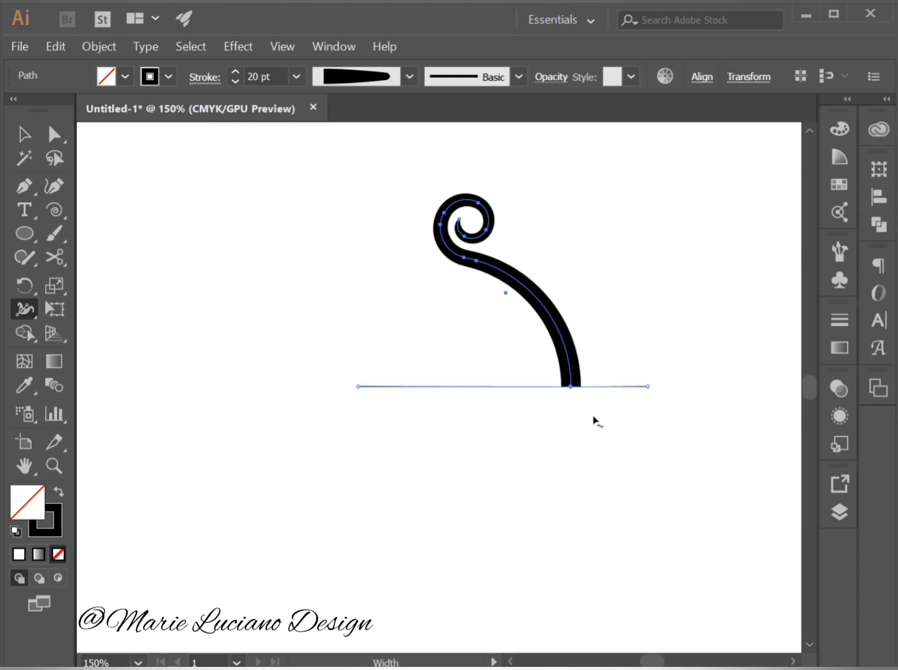
key("ctrl")
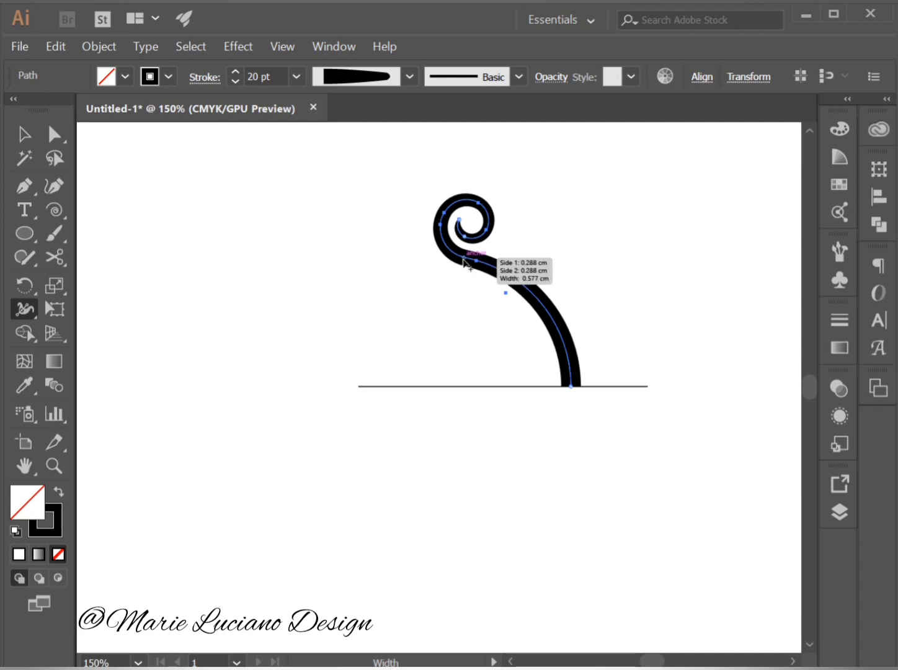
Narrow the swirl's stroke at the anchor joining spiral and arc, and thicken it at the spiral's upper-left anchor.
mouse_move(466, 264)
left_mouse_down()
mouse_move(456, 262)
mouse_move(466, 261)
left_mouse_up()
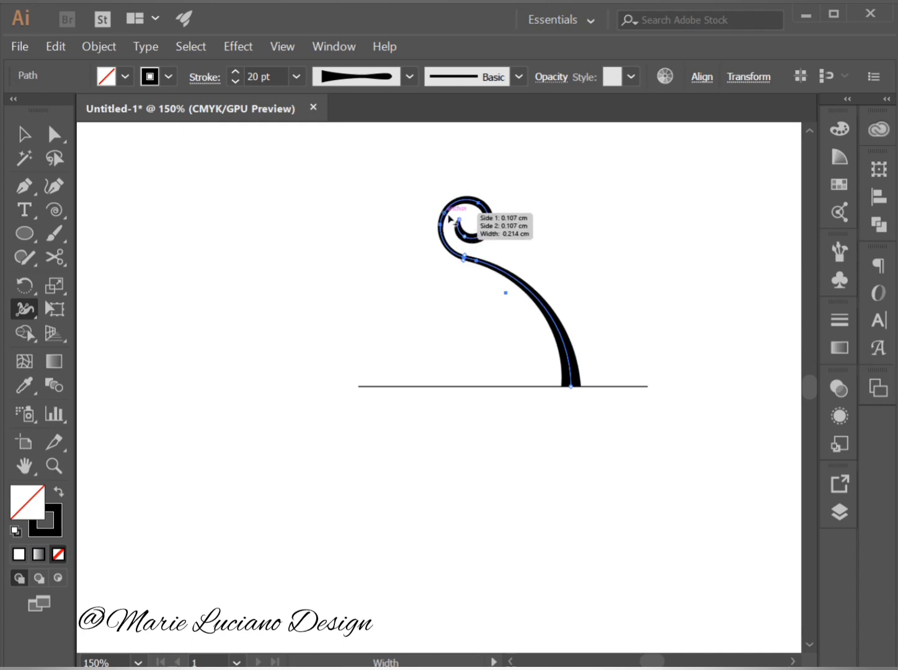
left_click_drag(449, 218, 450, 220)
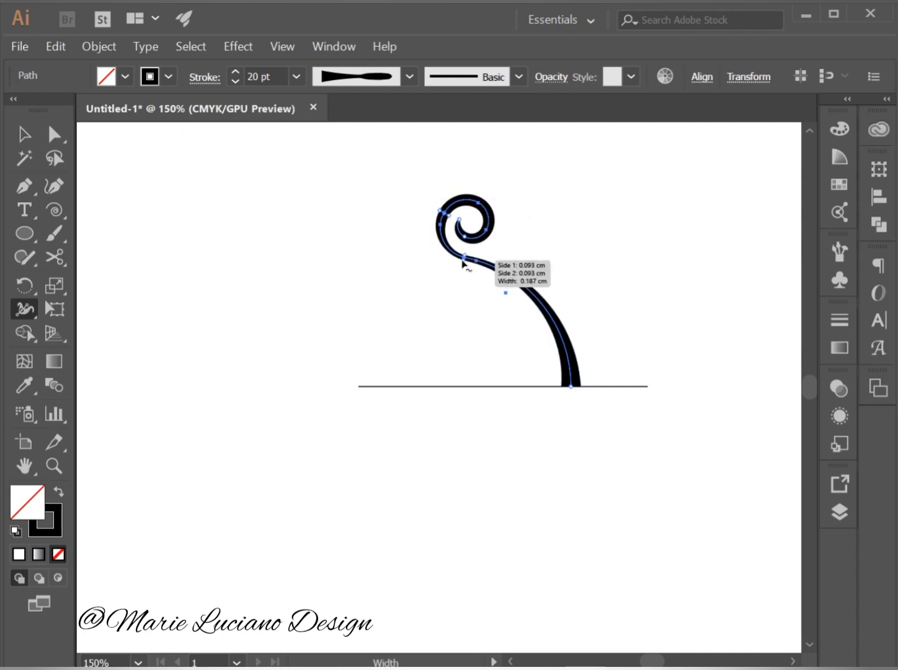
left_click_drag(464, 267, 463, 276)
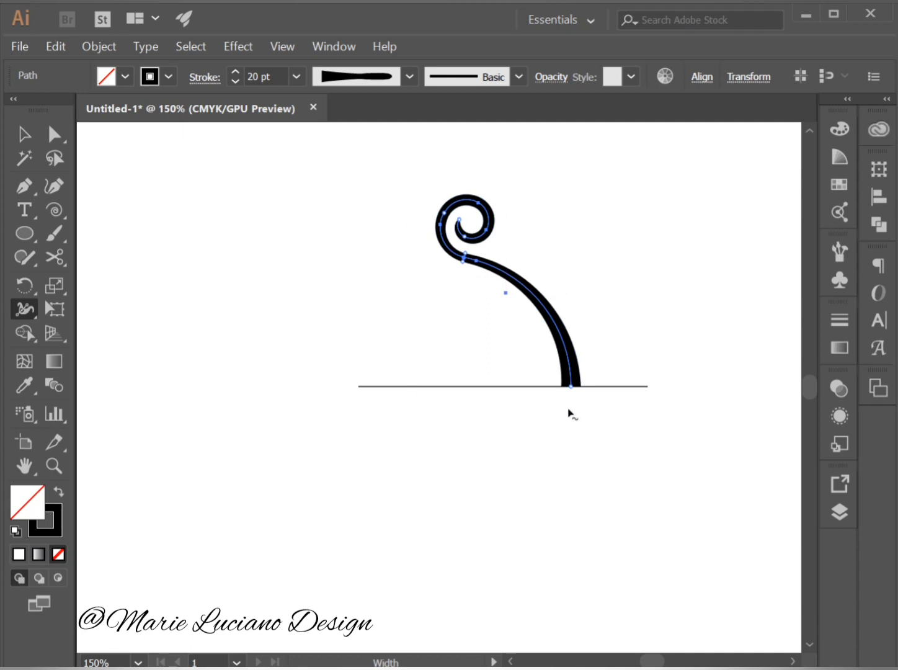
Reselect the swirl and use the Width tool to thicken its stroke at the spiral's upper-right anchor.
left_click(24, 134)
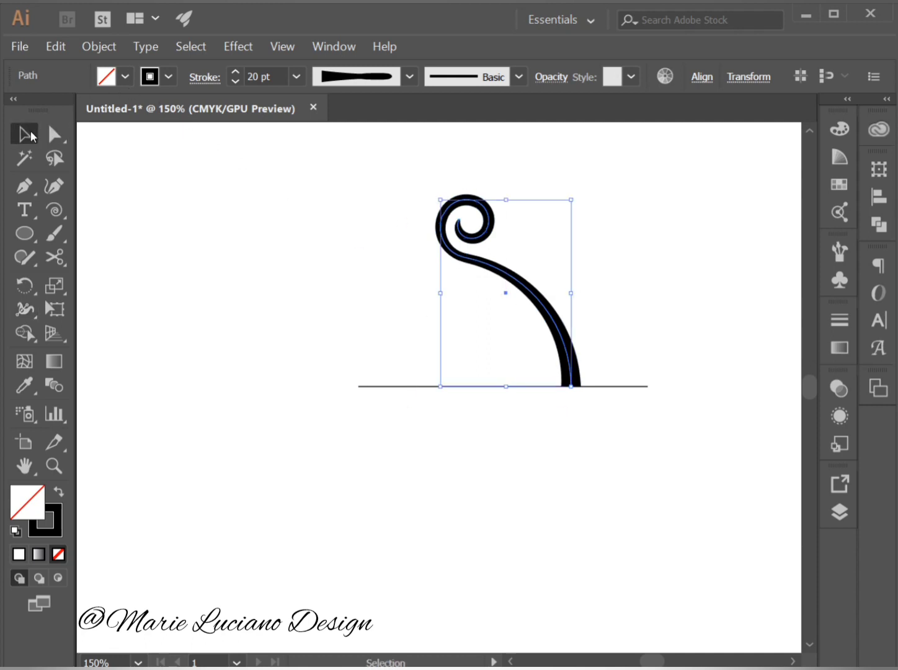
left_click(490, 397)
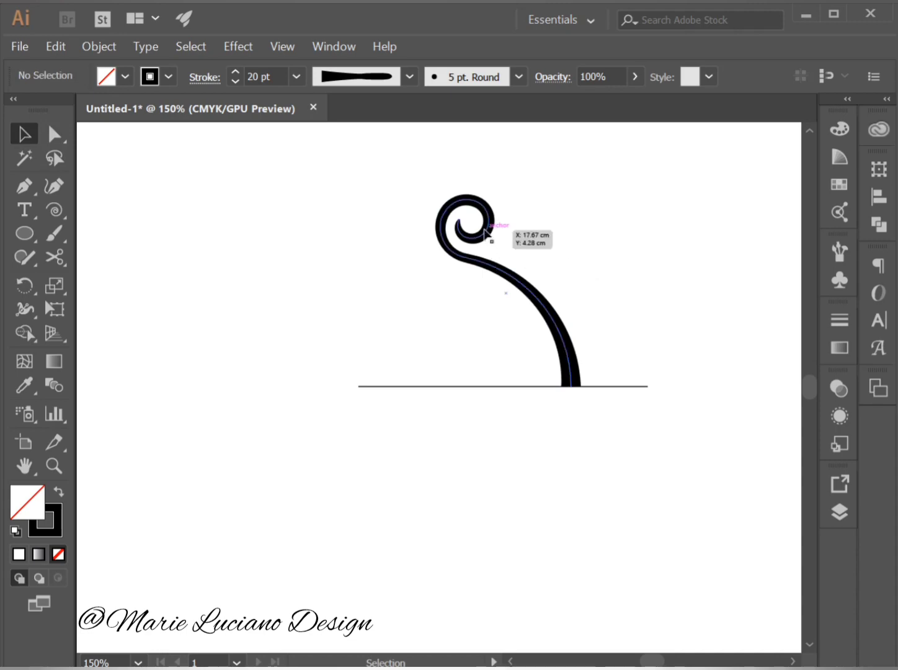
left_click(486, 234)
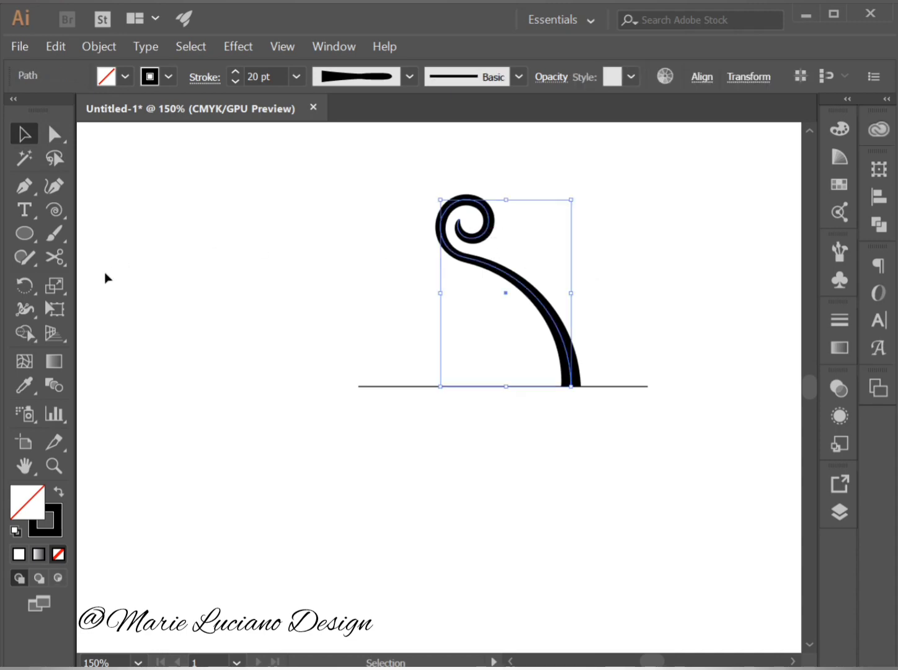
left_click(23, 306)
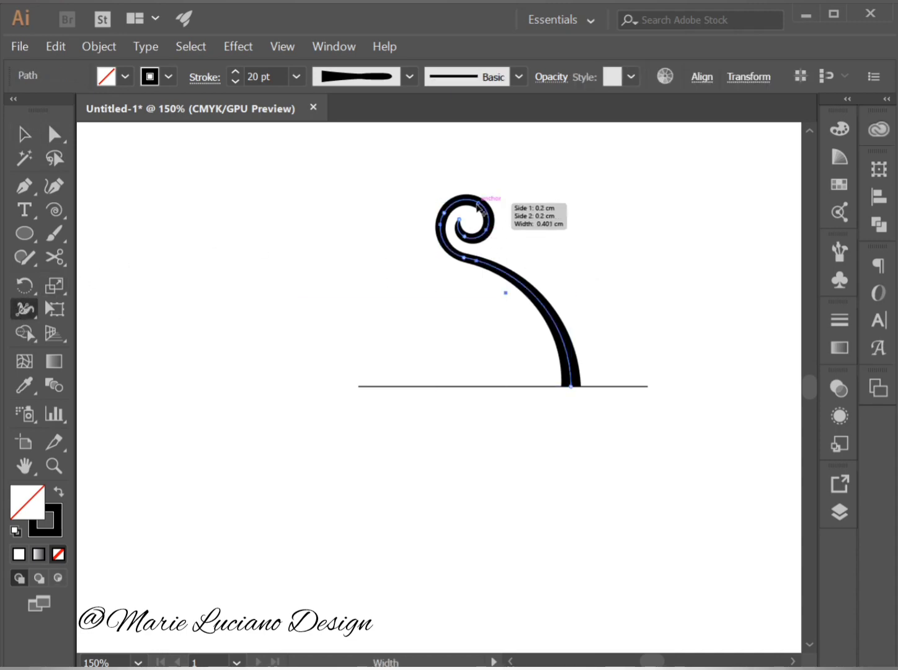
left_click_drag(476, 212, 473, 218)
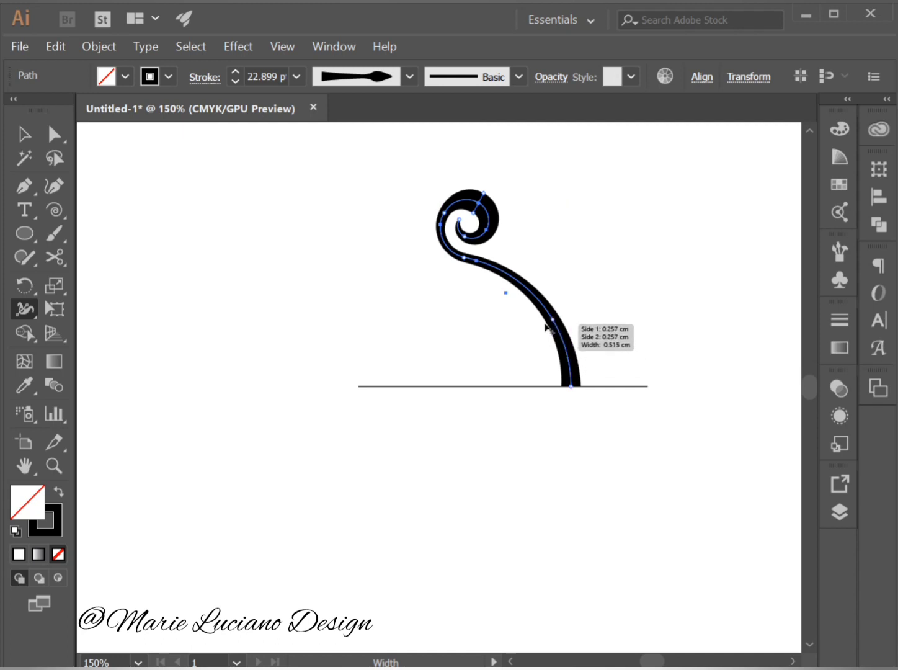
Thicken the swirl's stroke slightly at two points along the arc, one in its lower part and one in its upper part, and deselect it.
left_click_drag(566, 342, 570, 339)
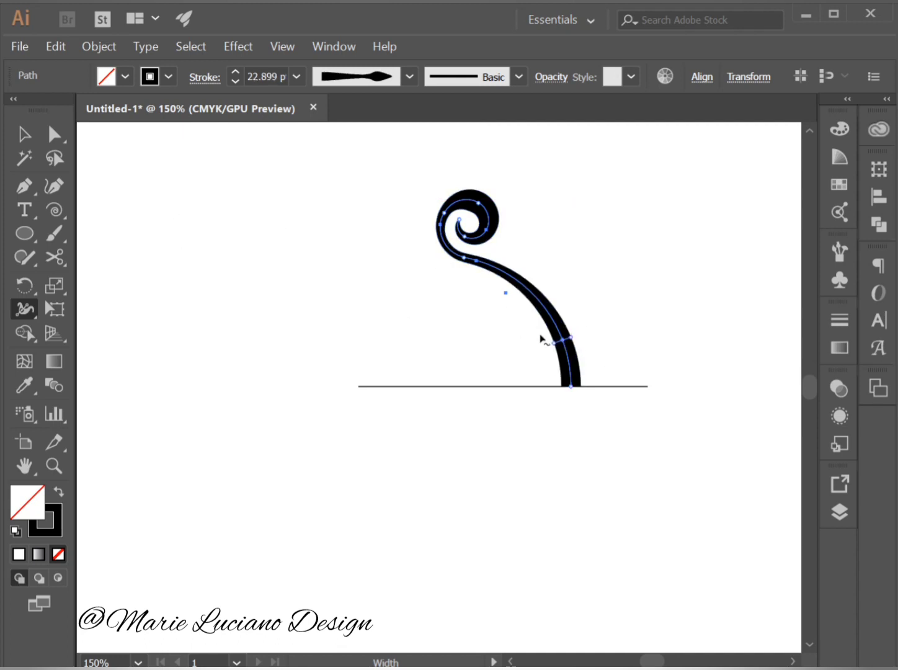
left_click_drag(521, 298, 520, 296)
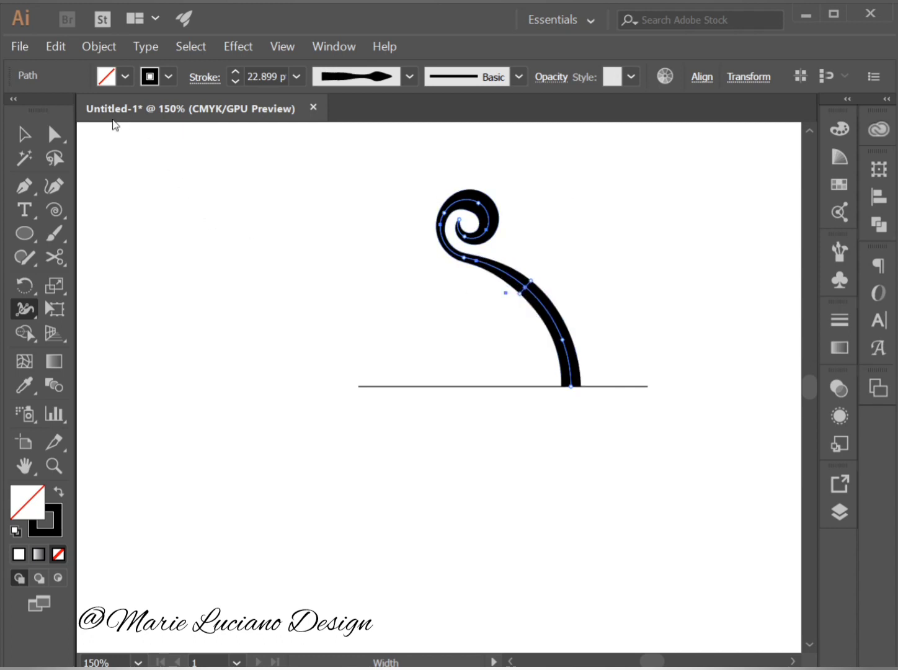
left_click(24, 134)
left_click(366, 290)
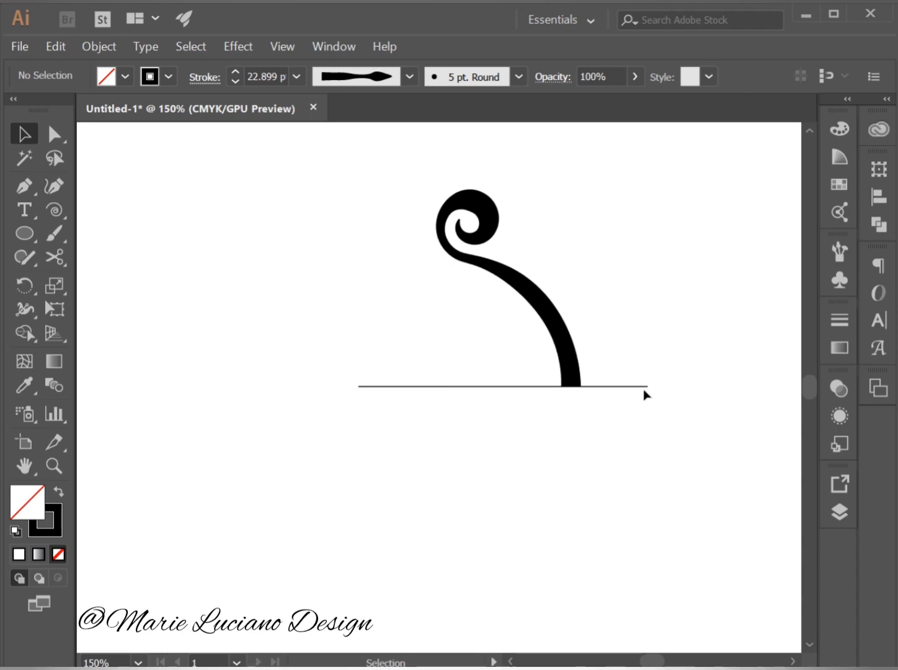
Slide the horizontal line leftward clear of the swirl, and widen the swirl's stroke at its base end and lower arc.
left_click_drag(643, 388, 521, 390)
left_click(528, 397)
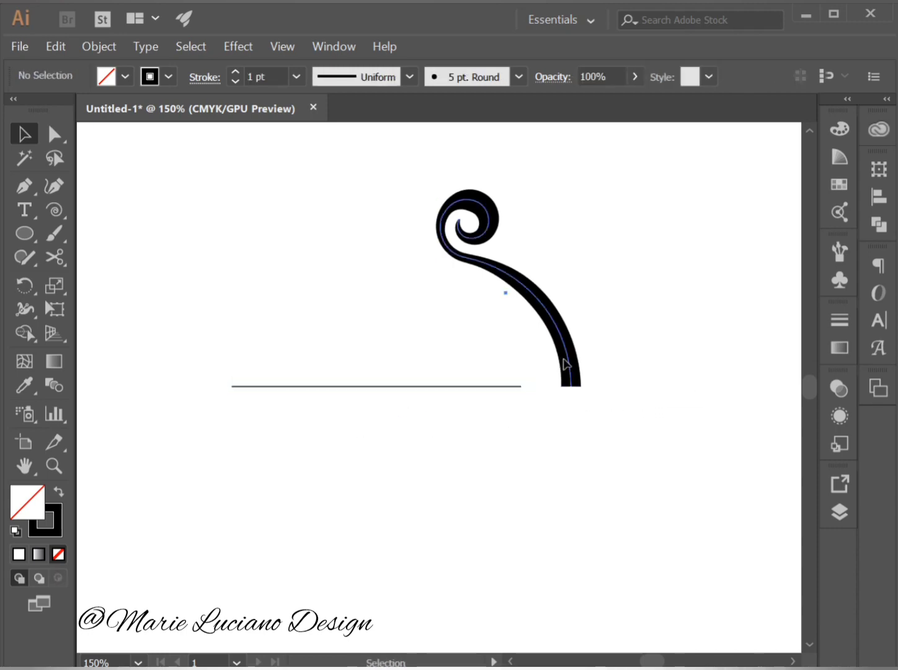
left_click(563, 360)
left_click(26, 311)
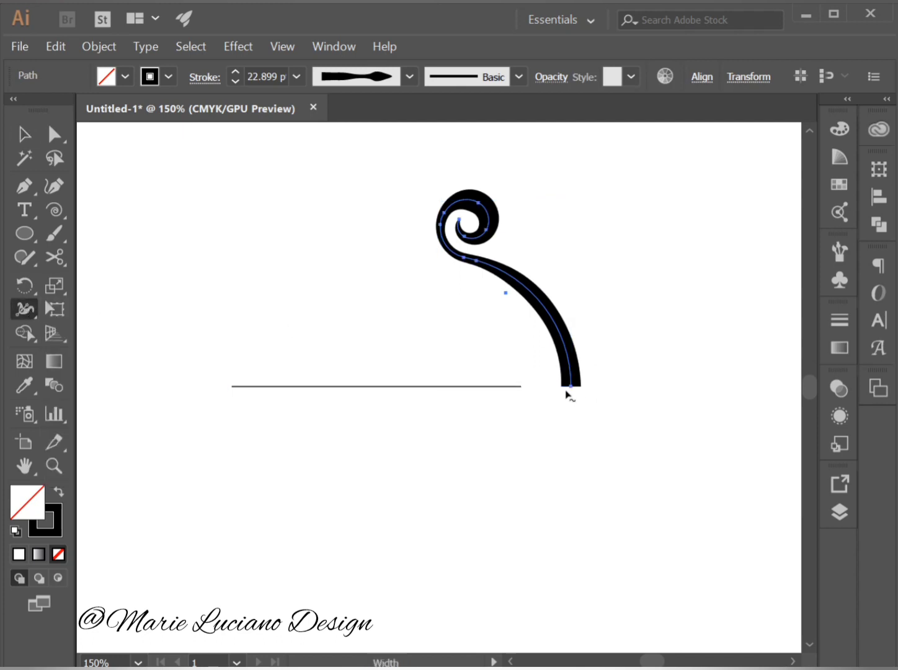
left_click_drag(581, 387, 589, 389)
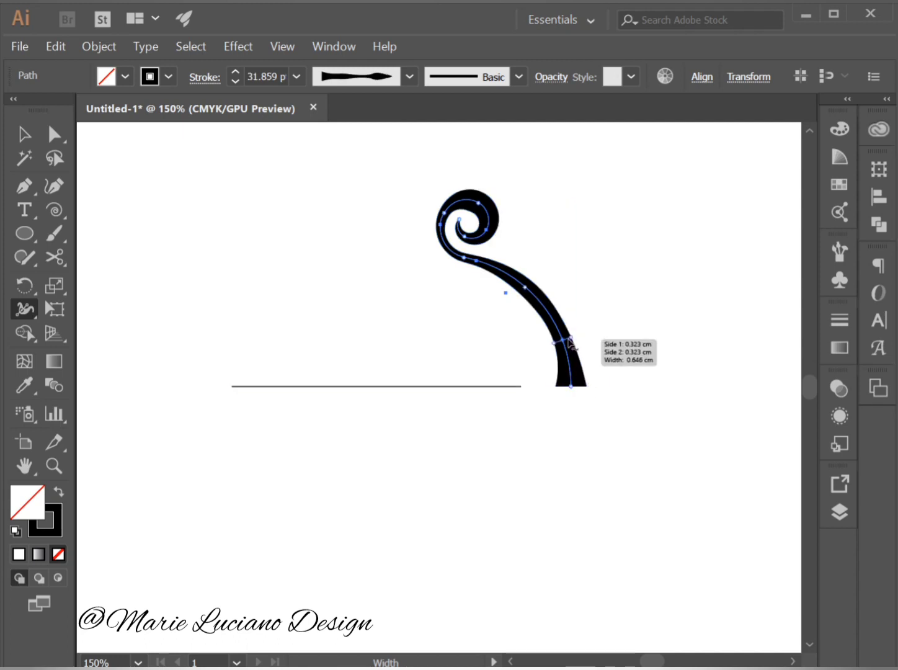
left_click_drag(571, 338, 575, 336)
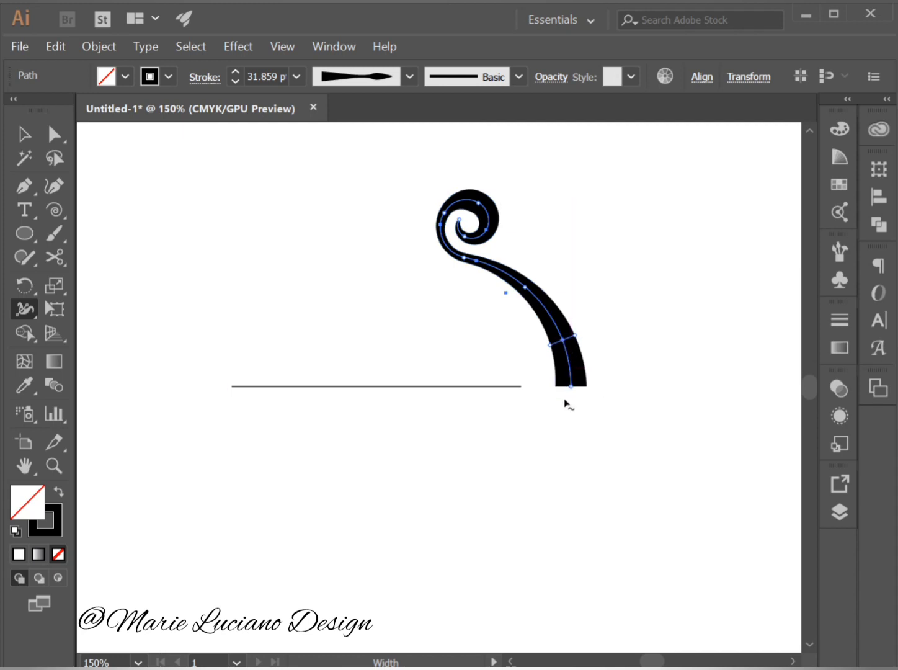
left_click(23, 134)
left_click(235, 264)
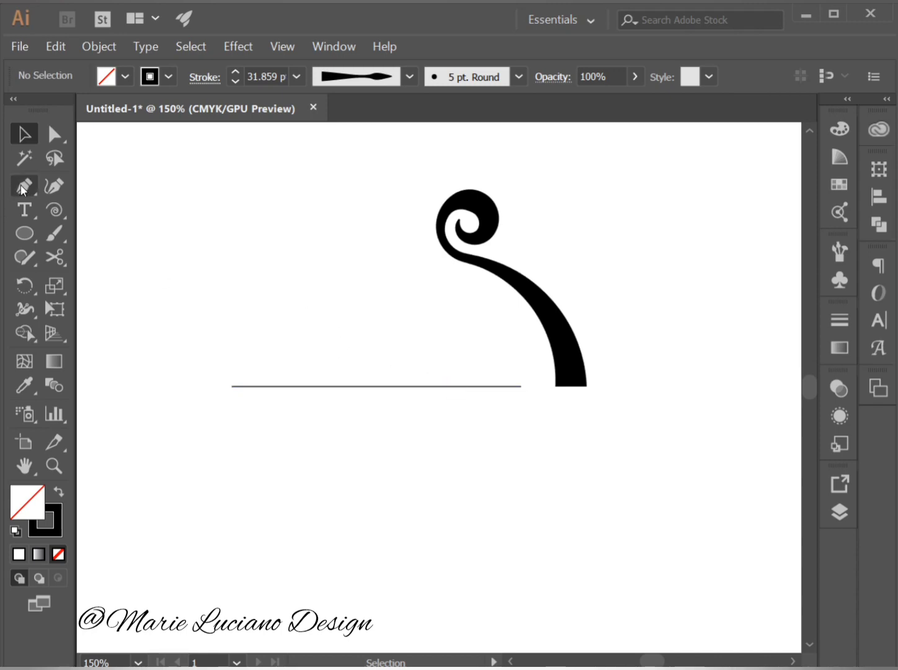
With the Pen tool, draw a straight diagonal from the spiral's upper-left edge down to the horizontal line near its left end.
left_click_drag(22, 190, 81, 185)
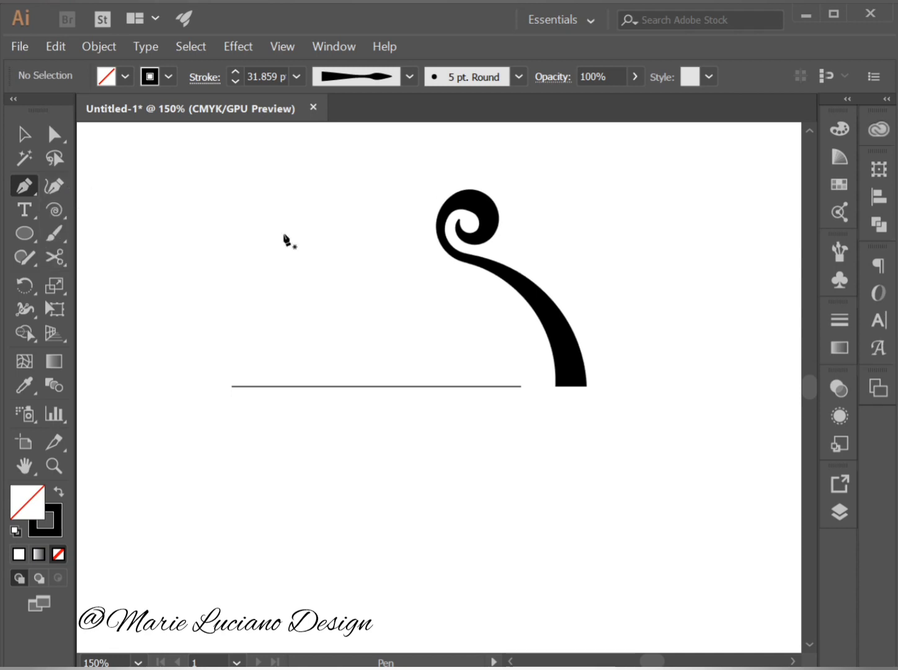
left_click(437, 217)
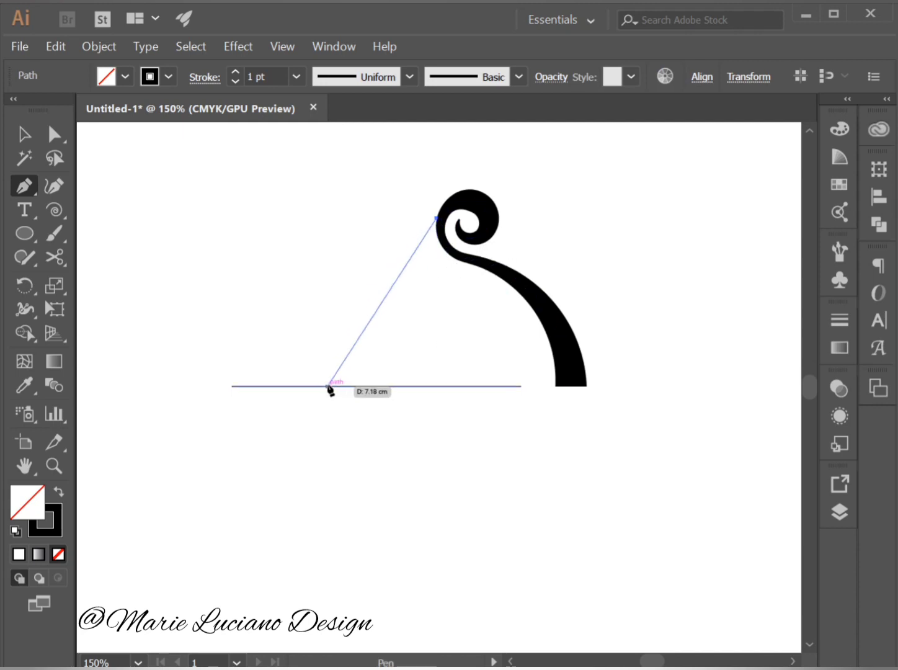
left_click(287, 387)
left_click(24, 134)
left_click(384, 242)
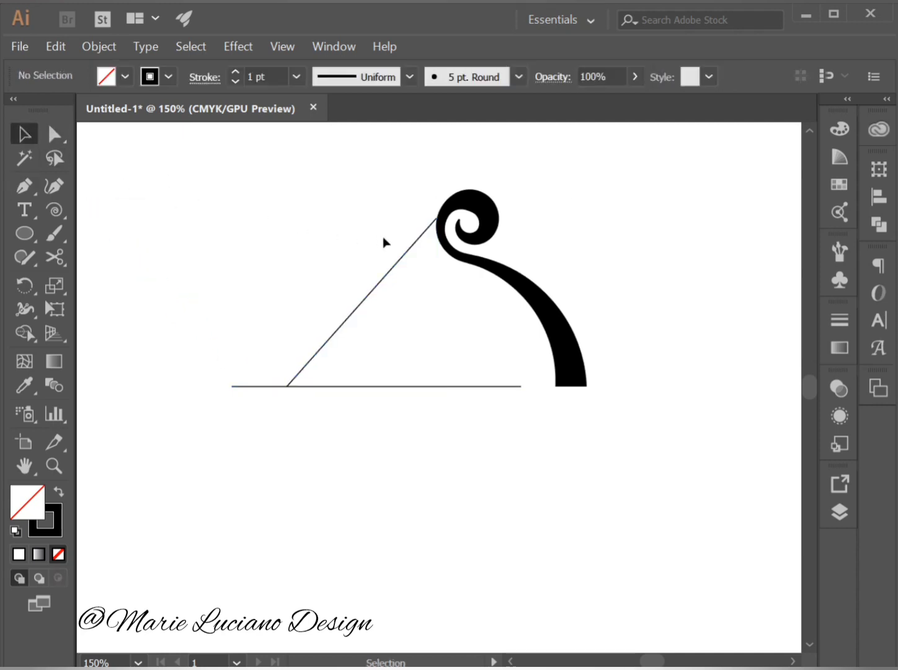
Move the diagonal line's upper anchor slightly right so it overlaps the spiral's edge.
key("a")
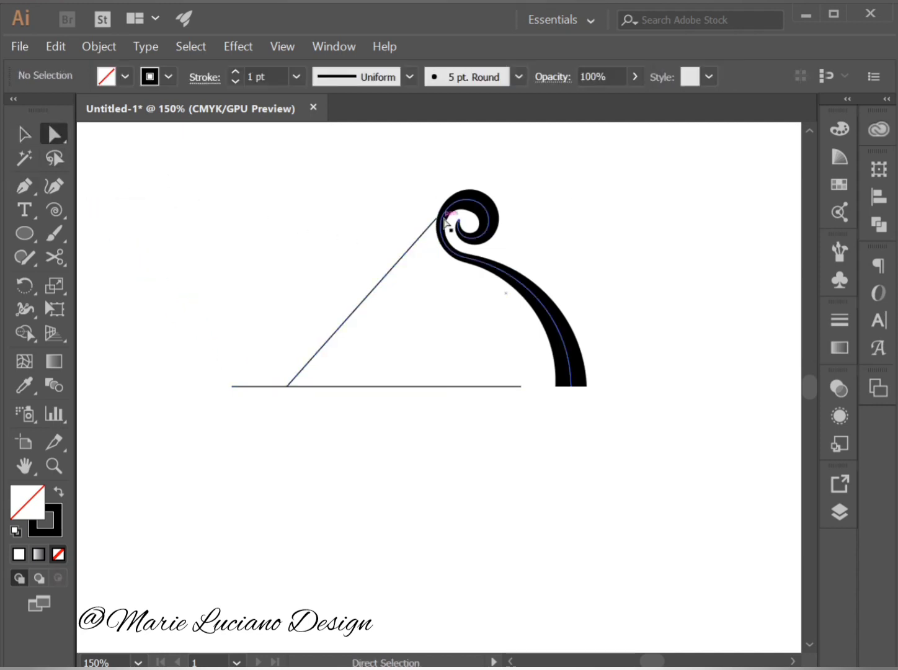
left_click_drag(437, 218, 439, 217)
left_click(380, 234)
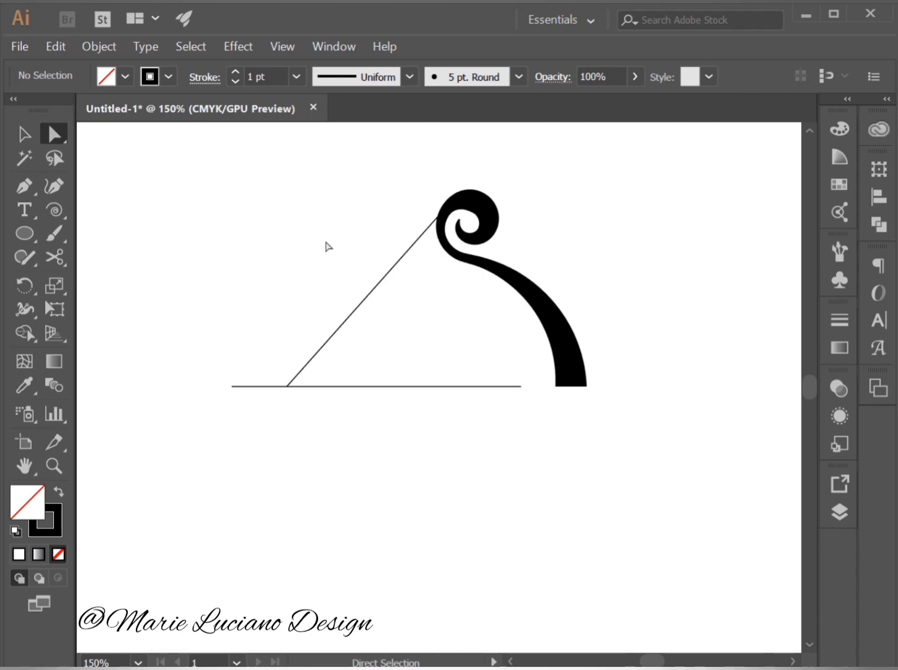
Convert the swirl's variable-width stroke into a filled shape with Expand Appearance.
left_click(61, 463)
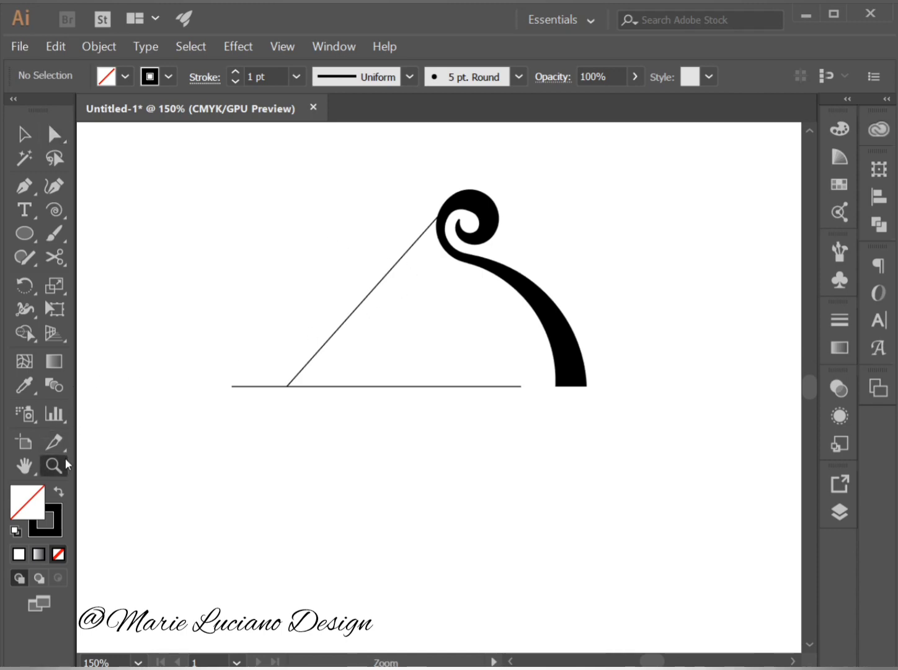
left_click(450, 229)
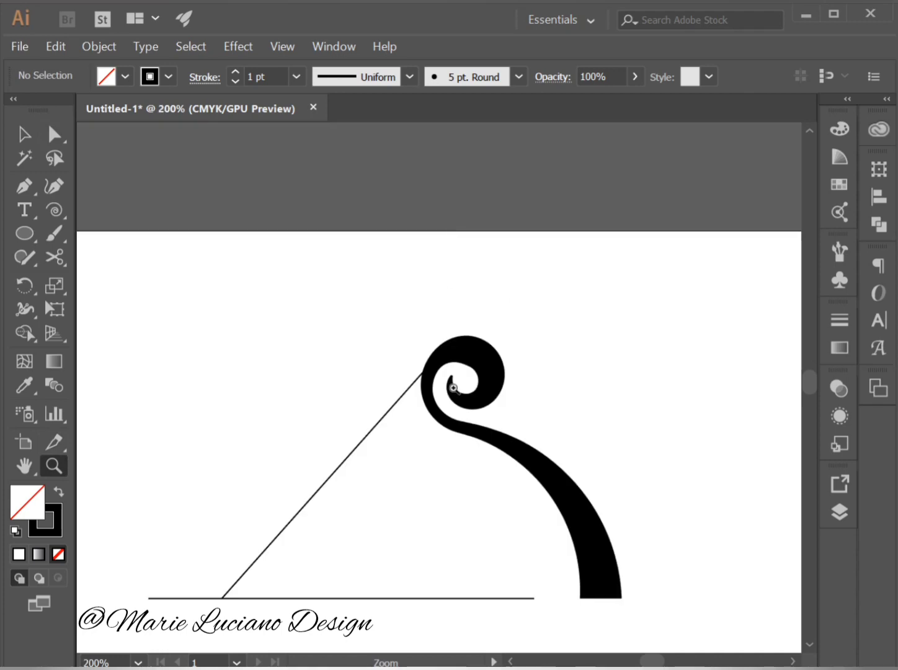
key("space")
left_click_drag(456, 419, 493, 285)
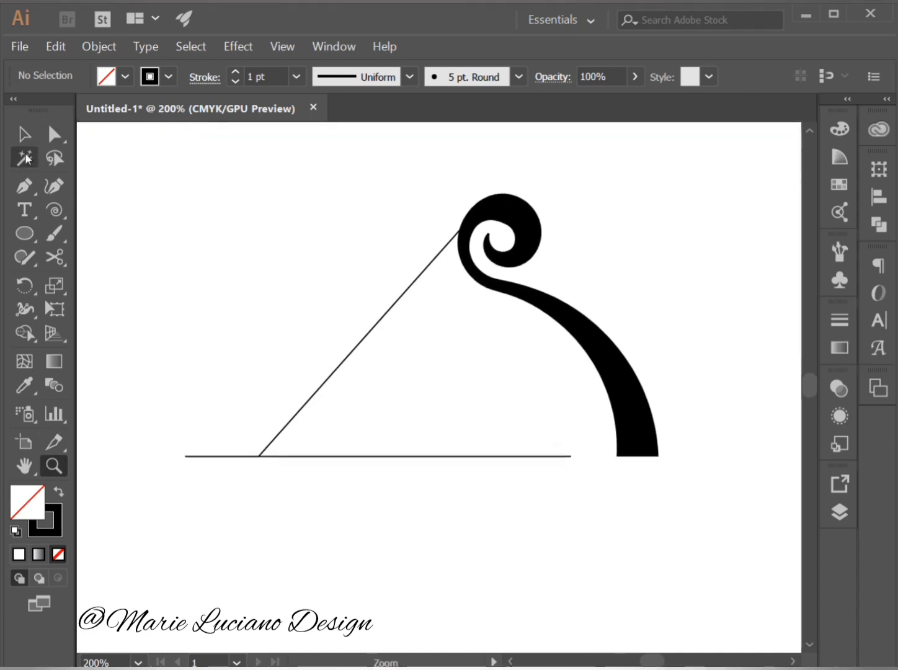
left_click(24, 134)
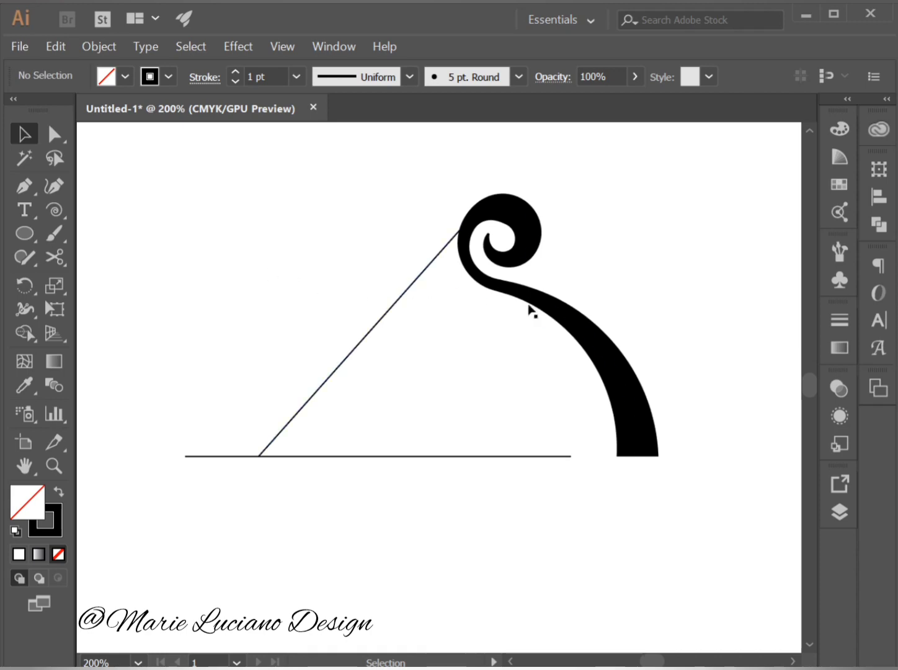
left_click(542, 313)
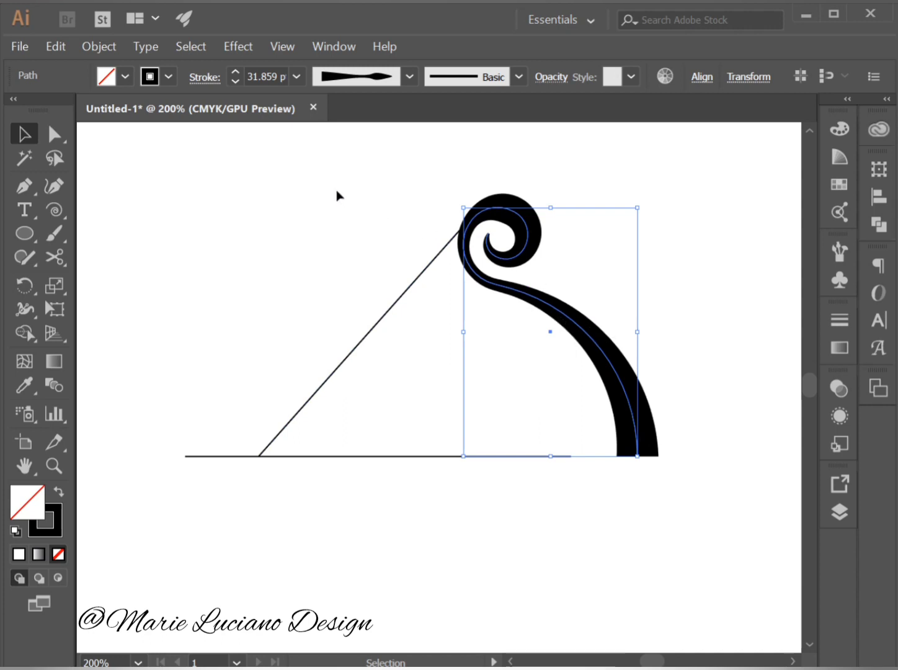
left_click(98, 48)
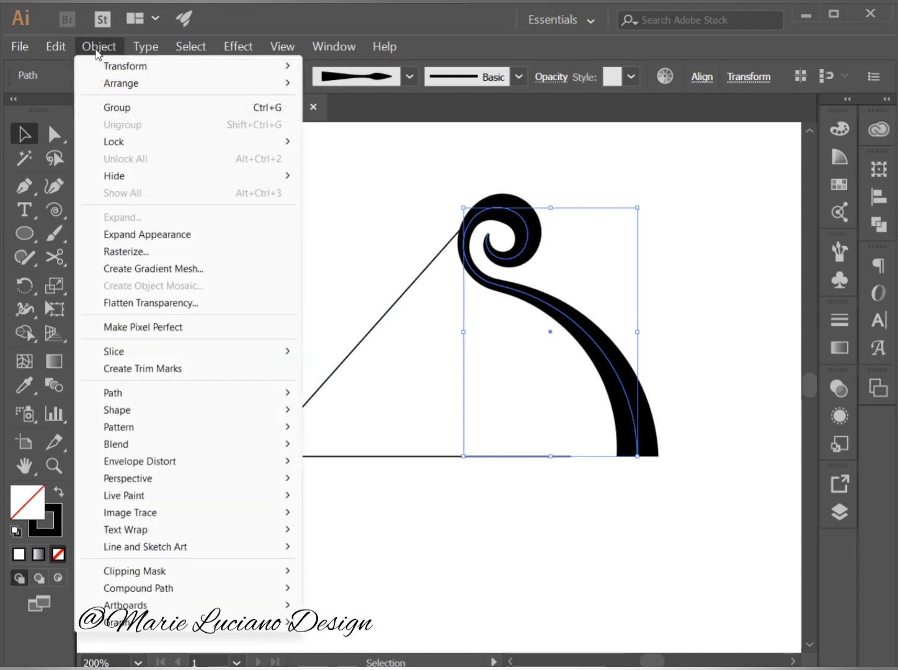
left_click(163, 234)
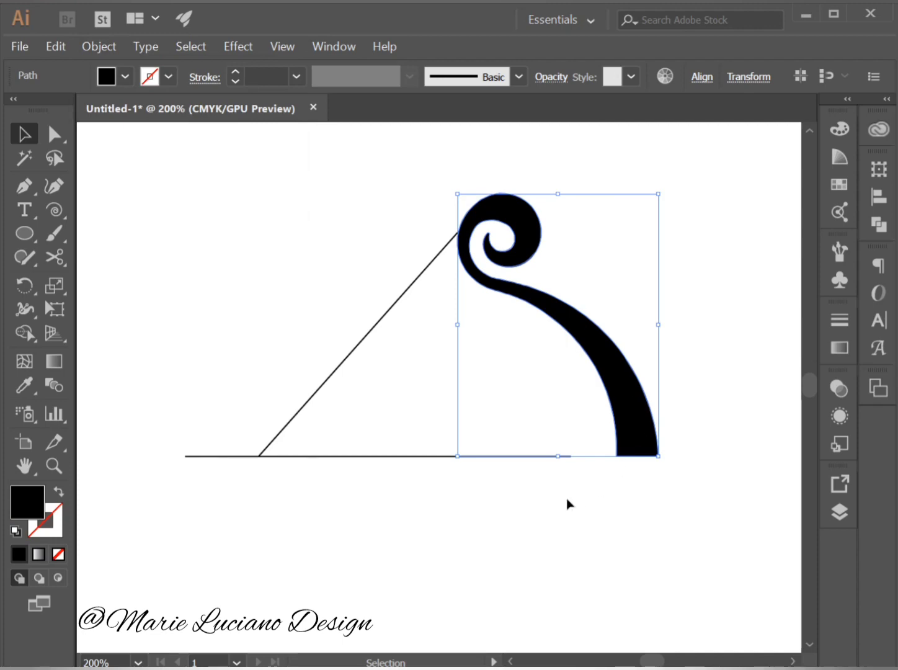
Fill the expanded swirl with the pink swatch C=0 M=95 Y=20 K=0 and deselect it.
double_click(21, 514)
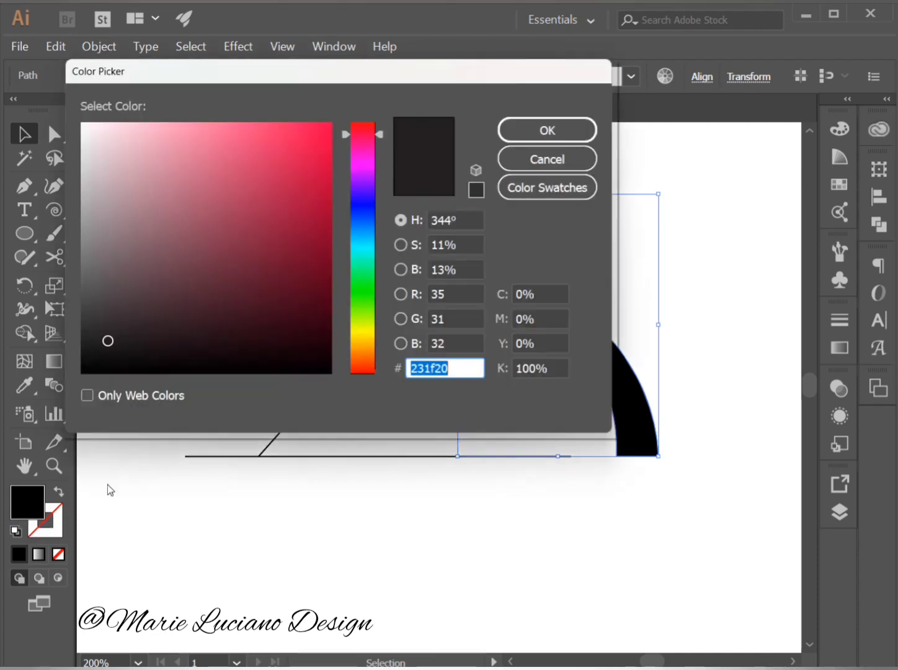
left_click(477, 193)
left_click(217, 271)
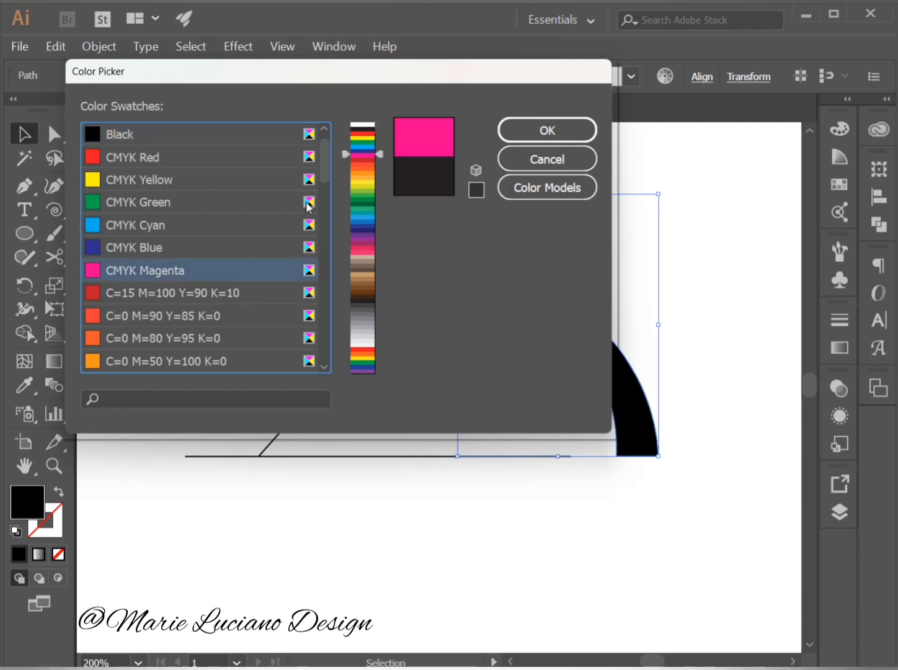
left_click_drag(324, 161, 322, 256)
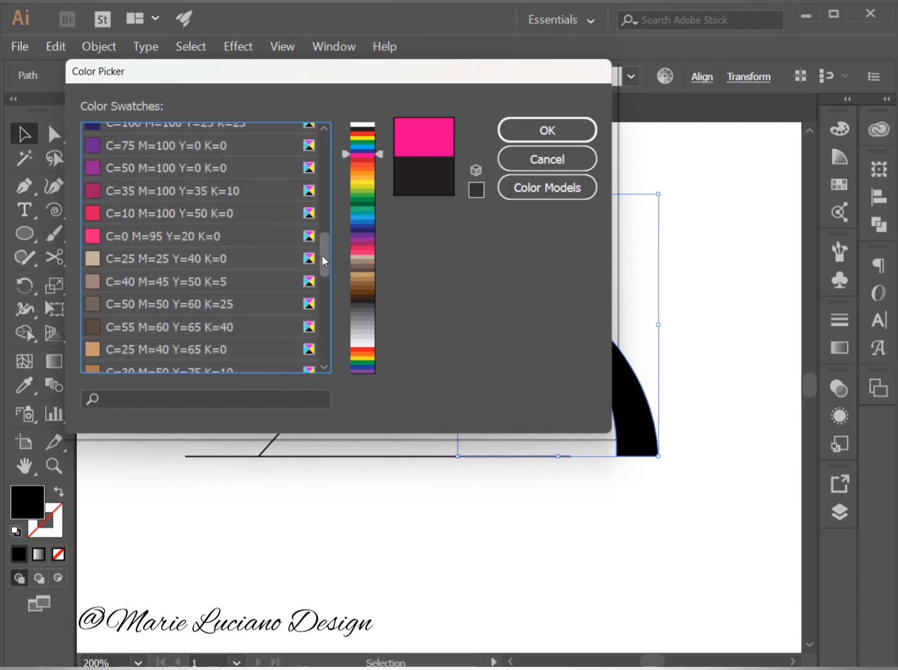
left_click(202, 220)
left_click(201, 227)
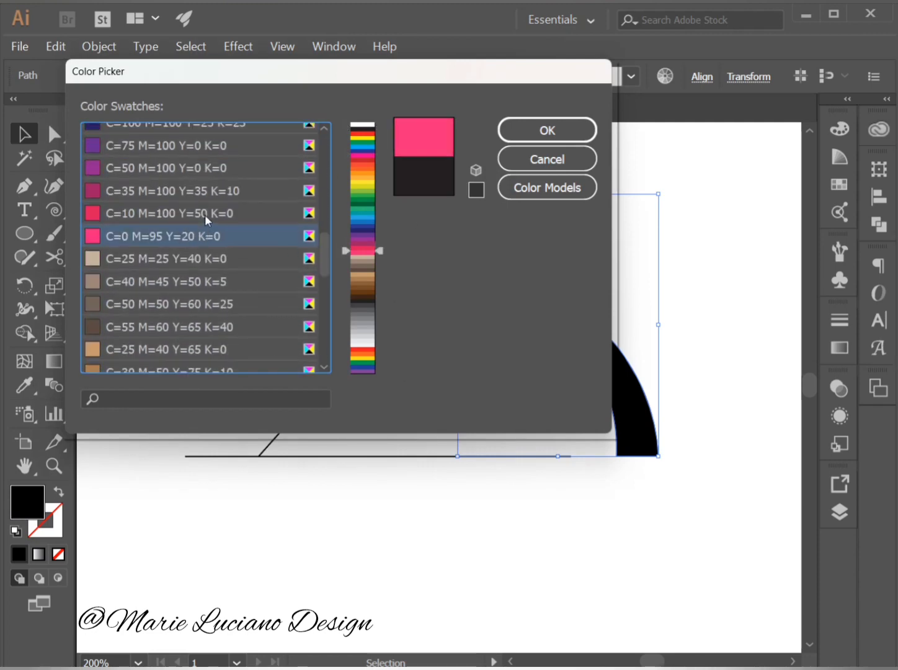
left_click(204, 214)
left_click(218, 238)
left_click(538, 132)
left_click(726, 338)
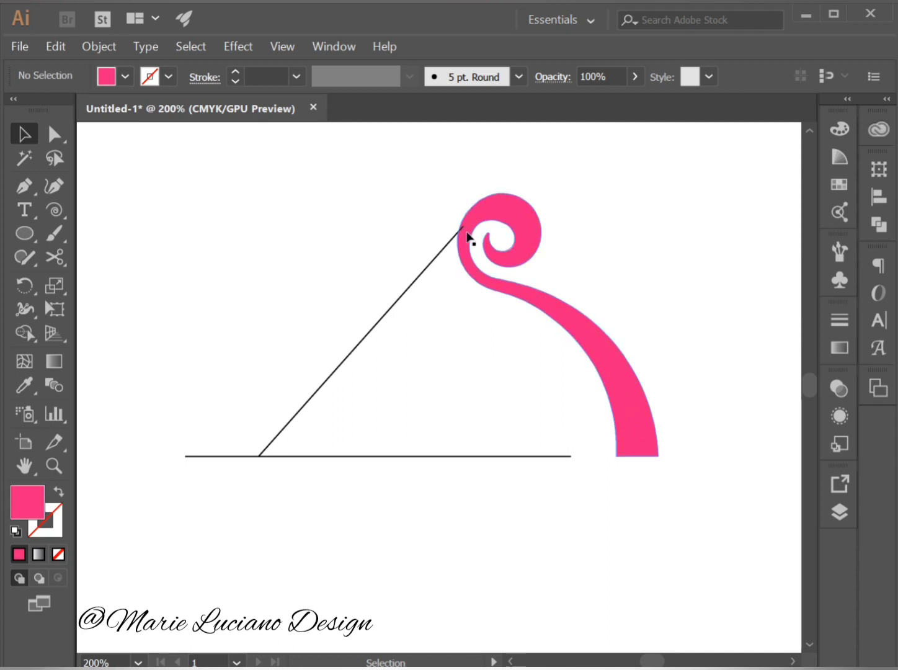
Set the diagonal line's stroke colour to the swatch C=0 M=35 Y=85 K=0 and deselect the line.
left_click(443, 257)
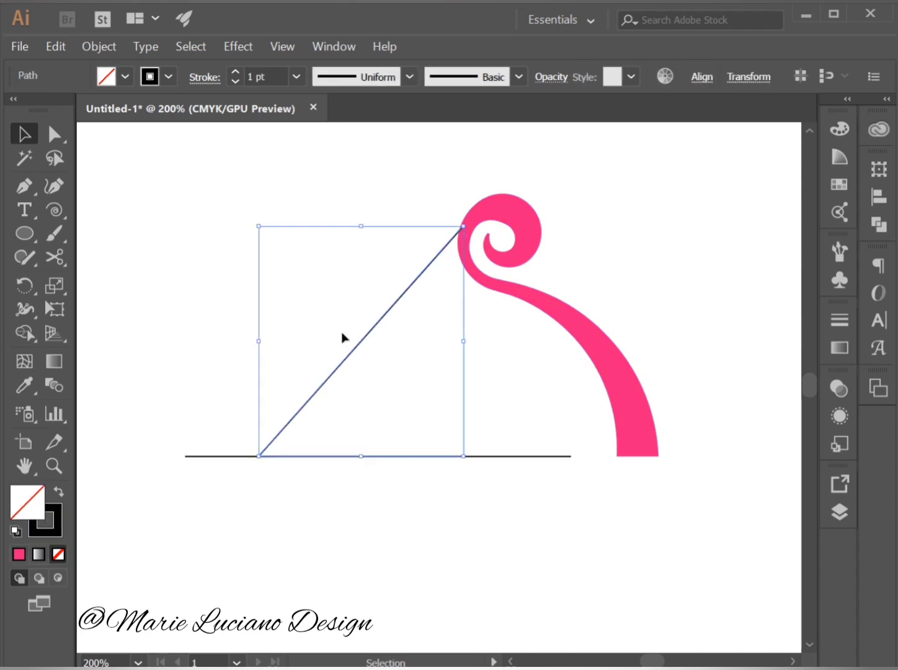
double_click(51, 531)
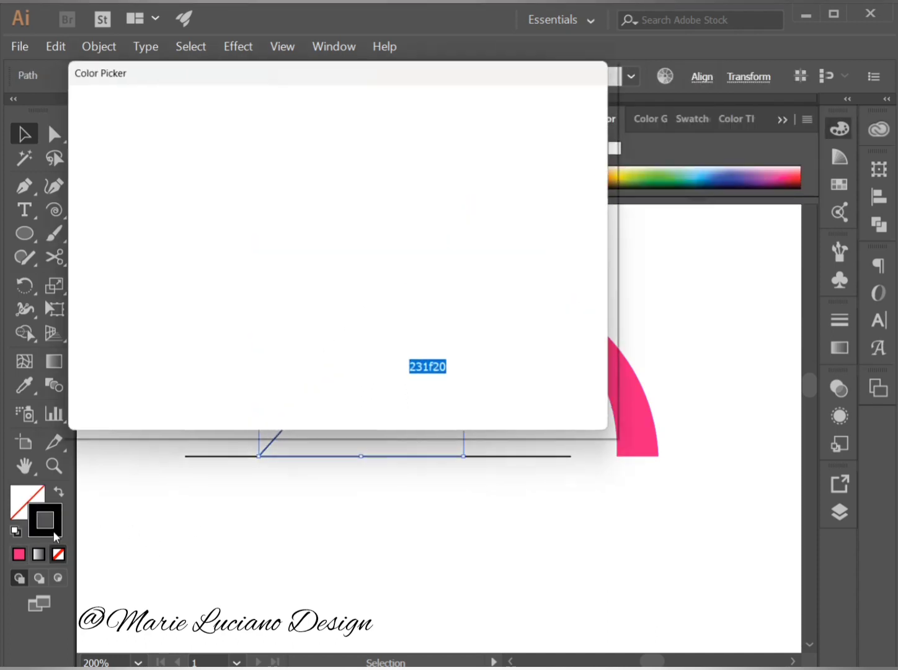
left_click(529, 189)
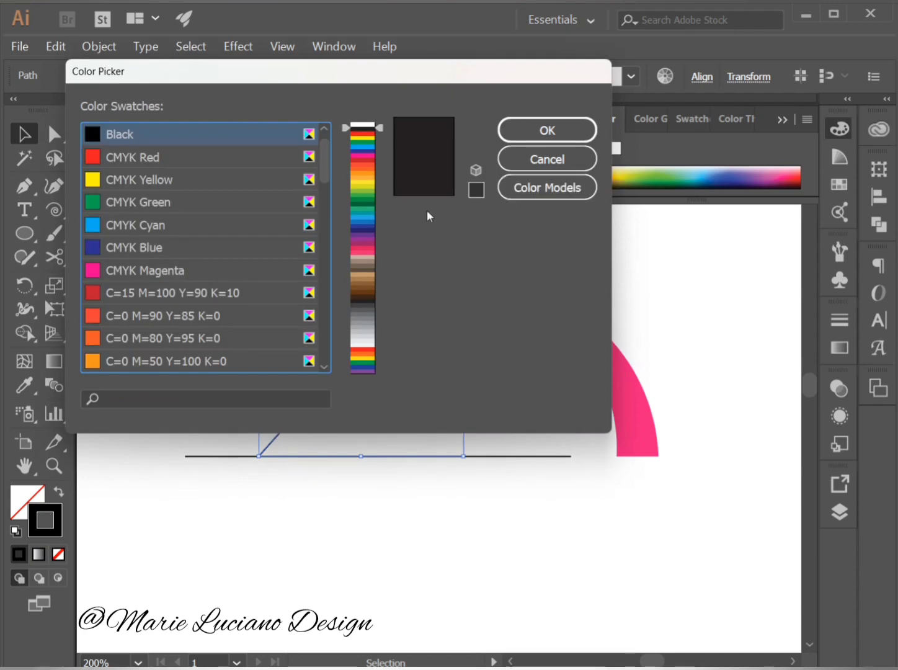
left_click(180, 361)
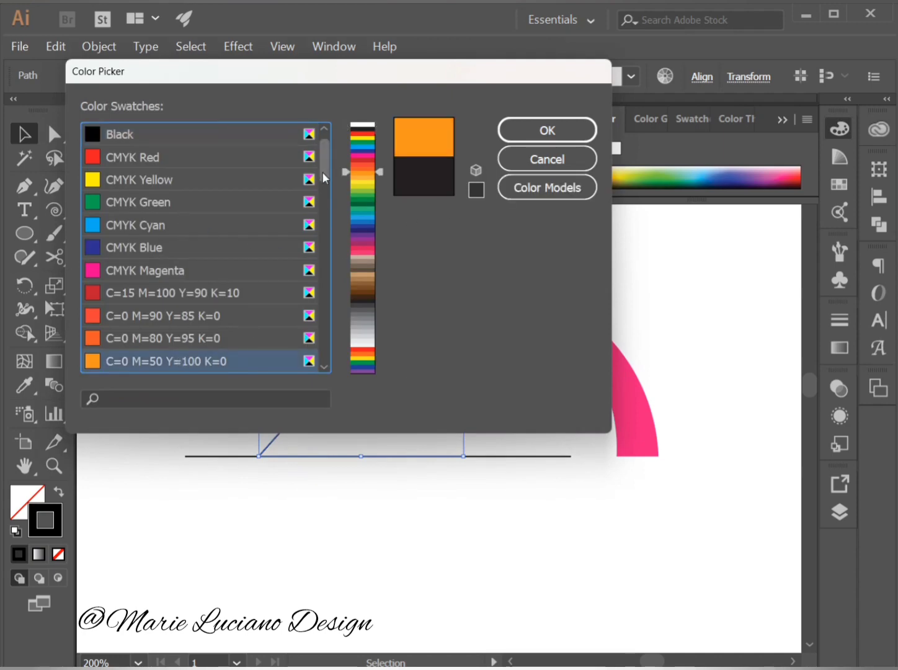
scroll(321, 179, "down", 2)
left_click(208, 327)
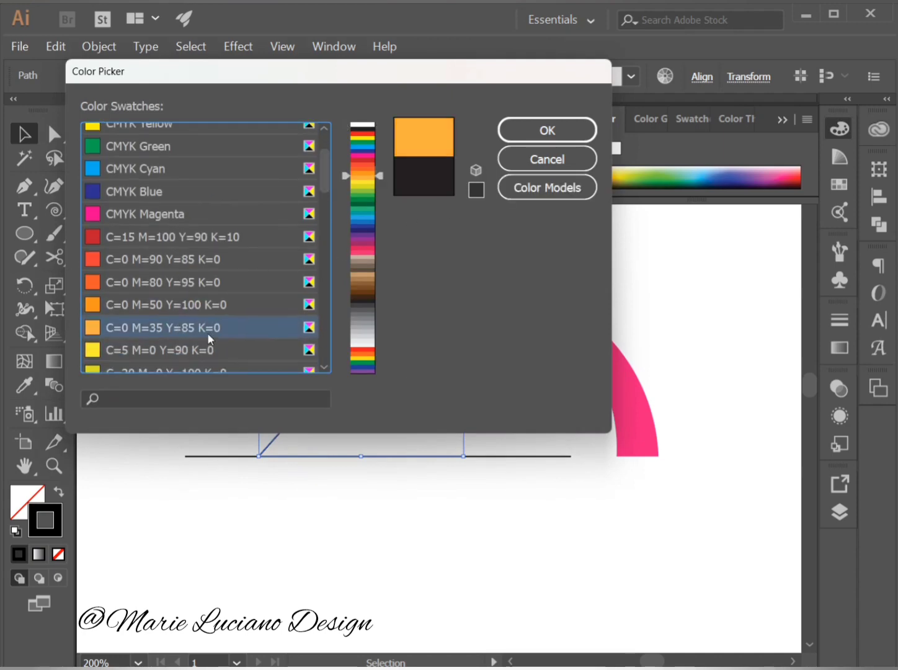
left_click(509, 144)
left_click(624, 272)
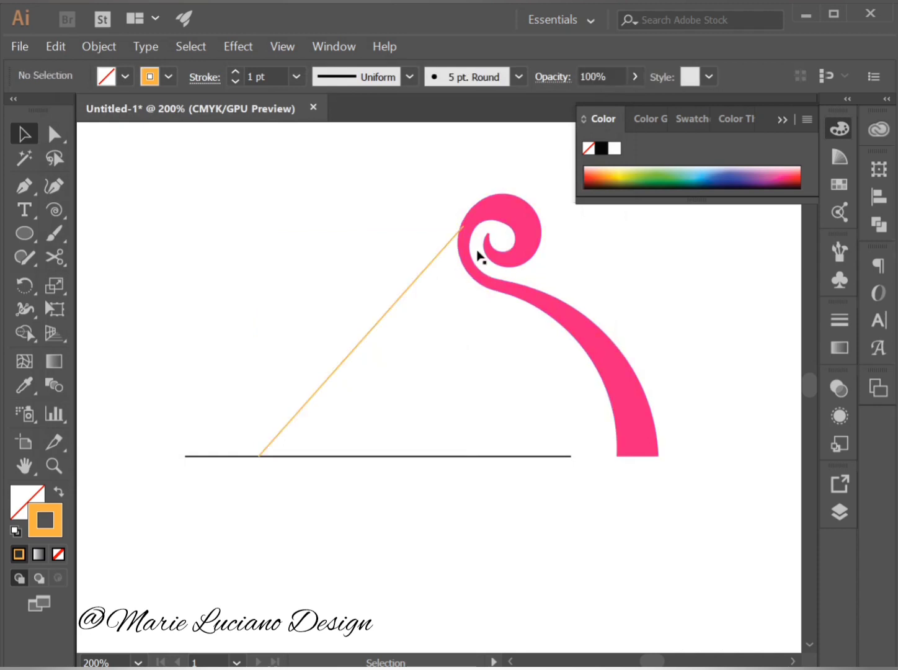
left_click(784, 120)
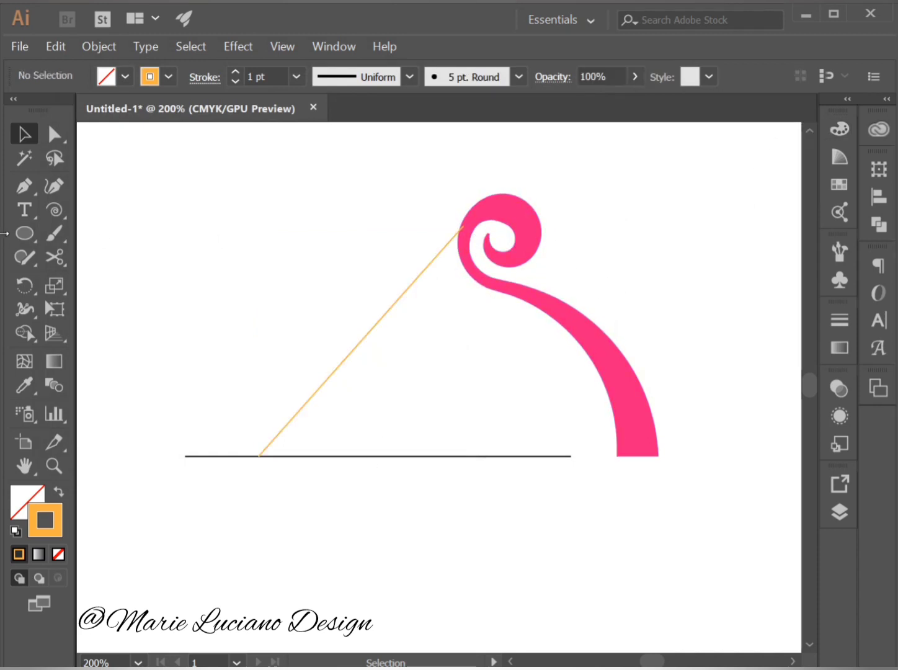
Draw a small ellipse where the diagonal meets the spiral and place a copy about 0.08 cm left and 0.19 cm below it.
left_click(23, 234)
left_click_drag(19, 236, 78, 283)
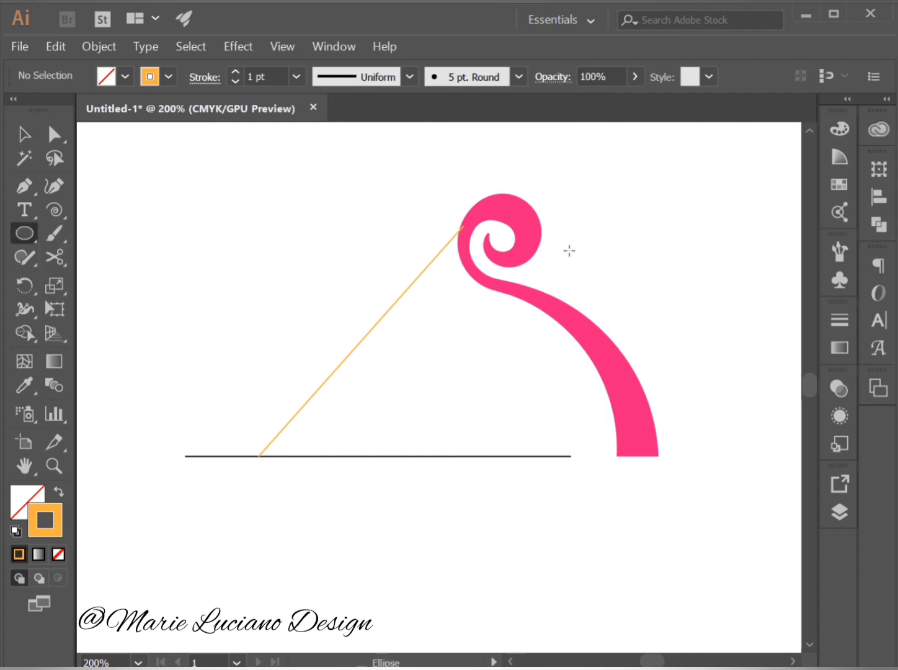
left_click_drag(458, 210, 473, 234)
key("v")
left_click(475, 203)
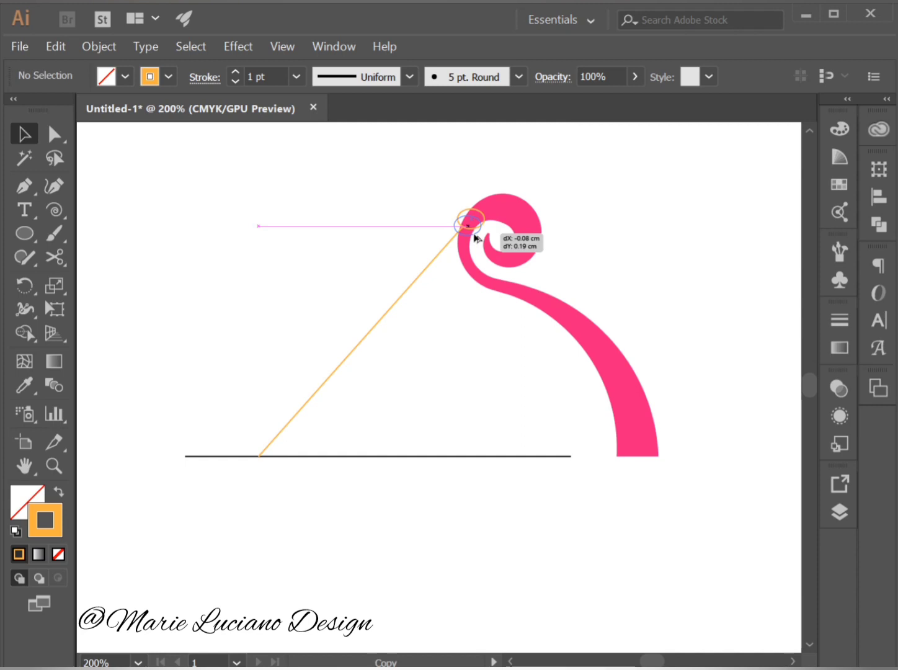
left_click_drag(475, 238, 475, 237)
left_click(499, 344)
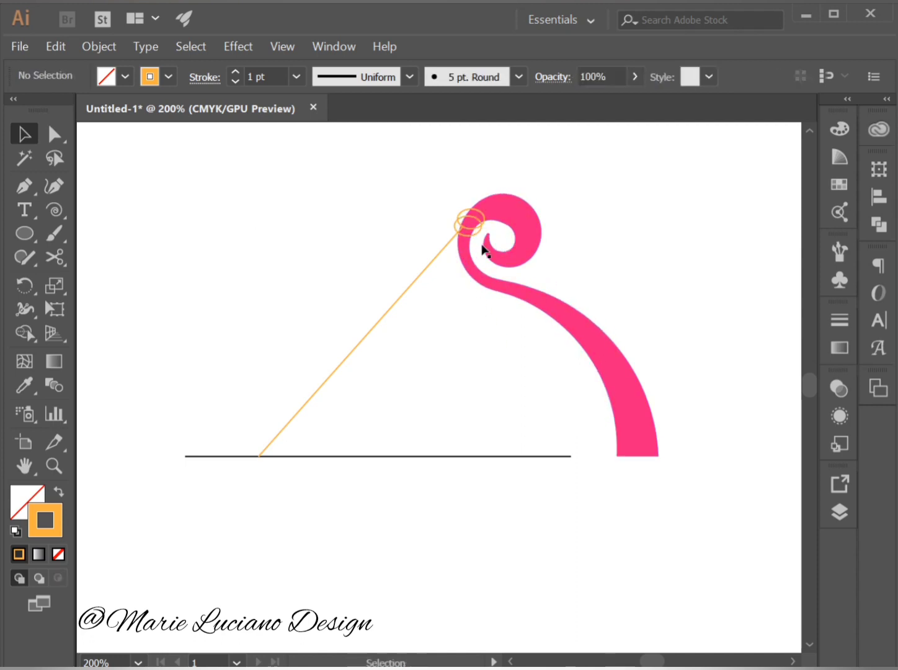
Select both overlapping ellipses and remove the upper one's area with the Shape Builder tool, leaving a crescent.
left_click(462, 228)
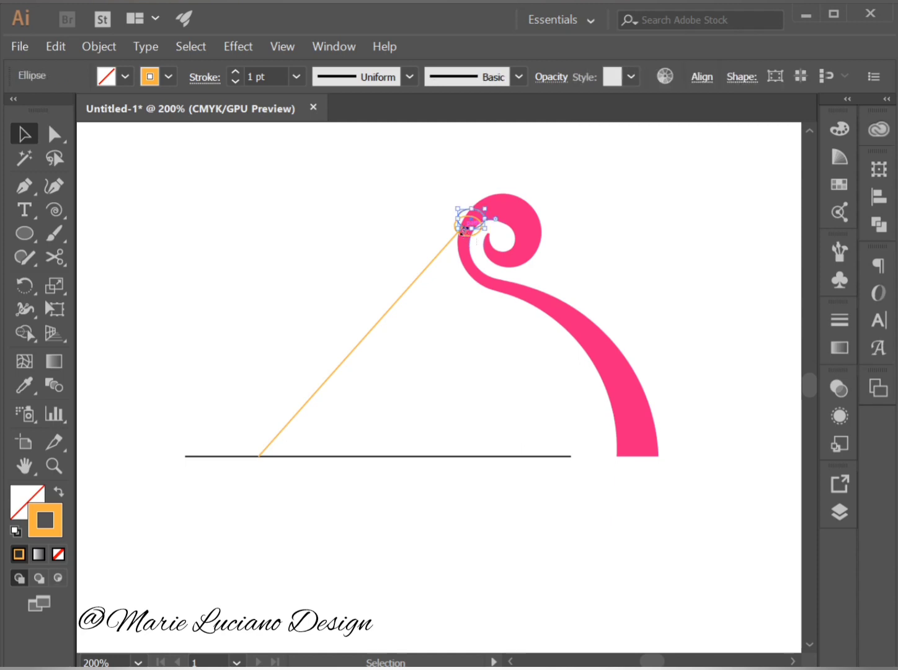
left_click(457, 320)
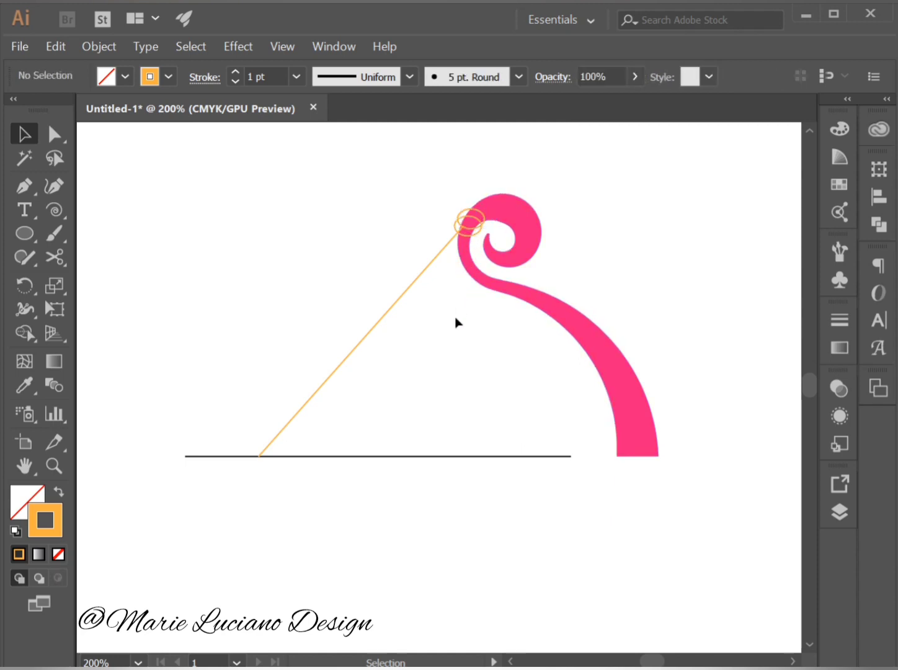
left_click(478, 239)
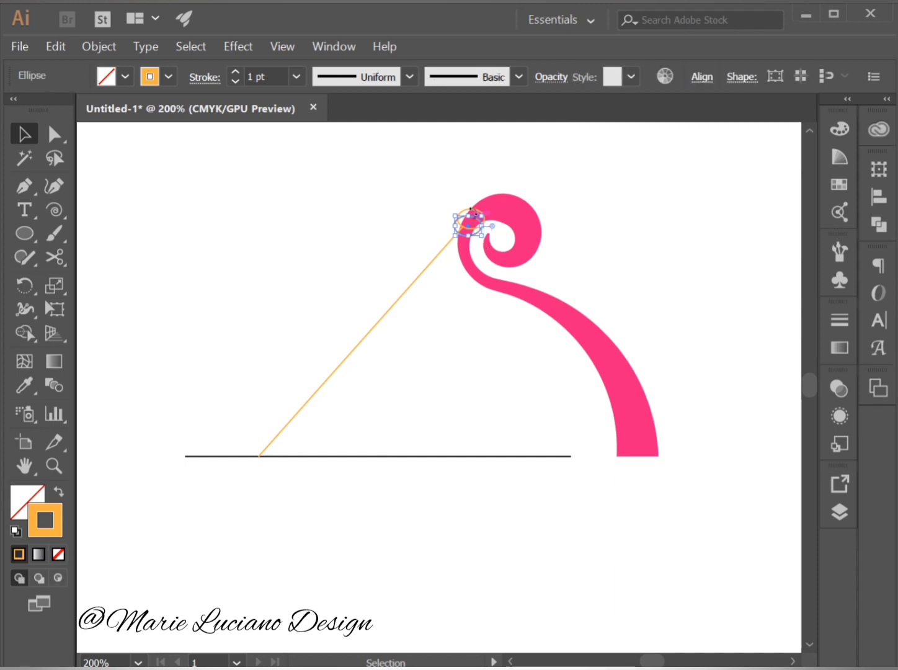
left_click_drag(461, 223, 467, 224)
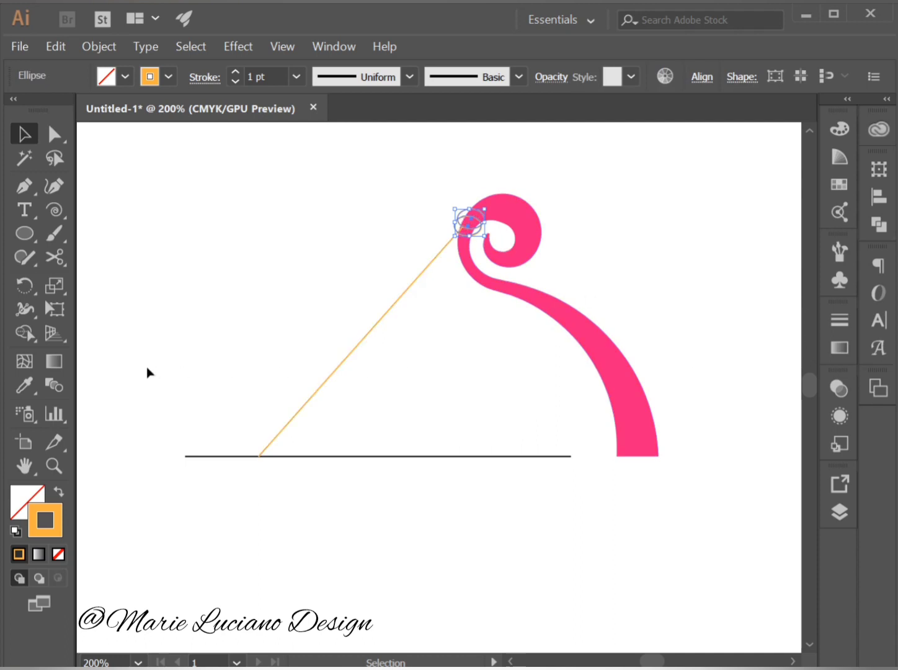
left_click(32, 334)
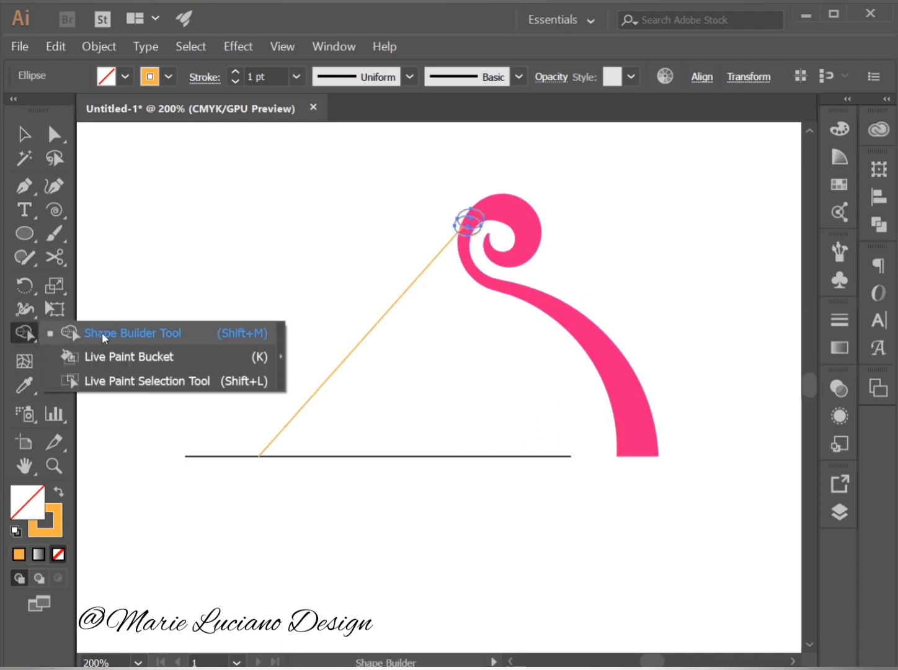
left_click(102, 332)
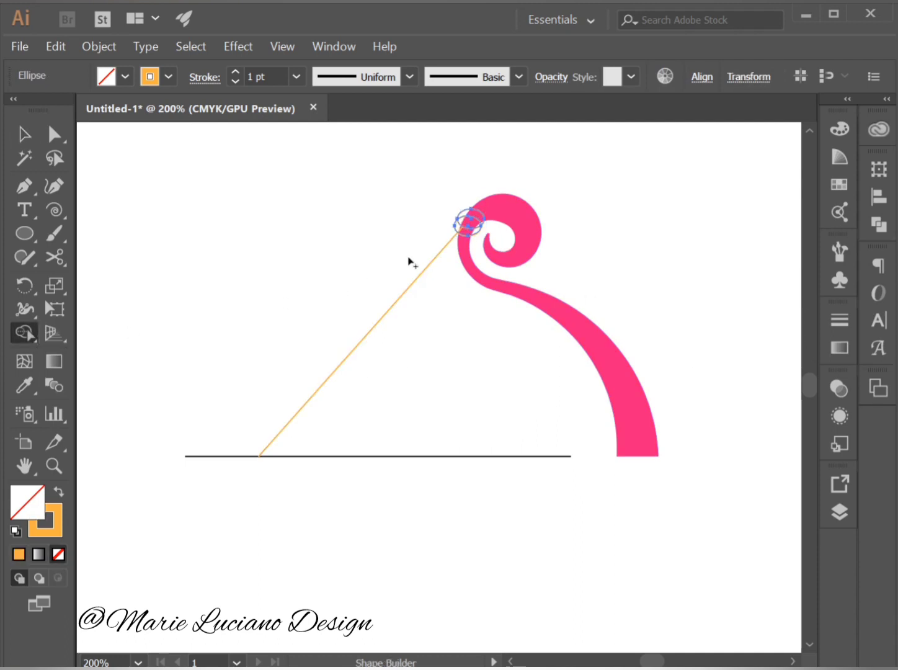
left_click(477, 216)
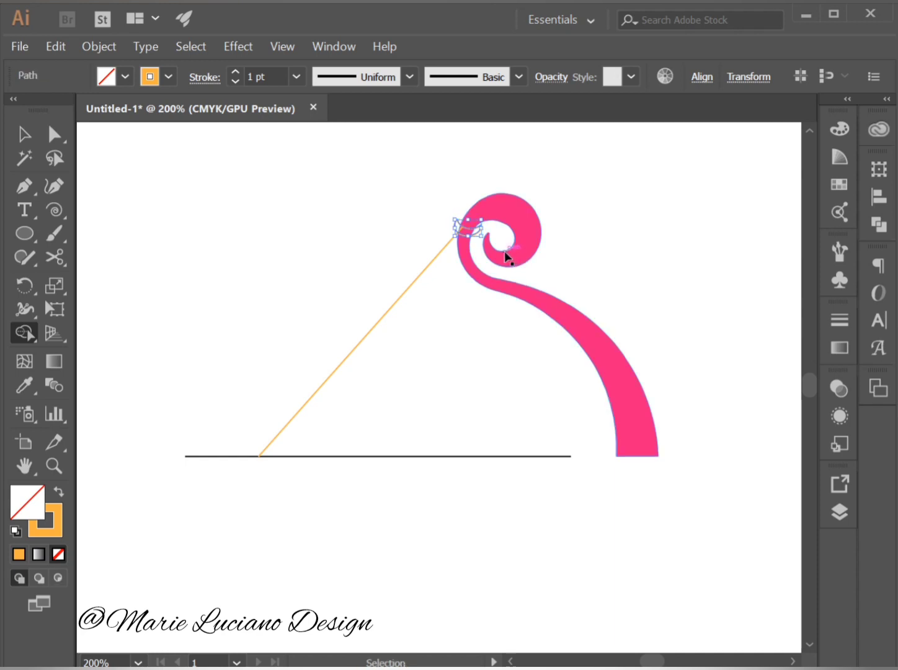
left_click(54, 134)
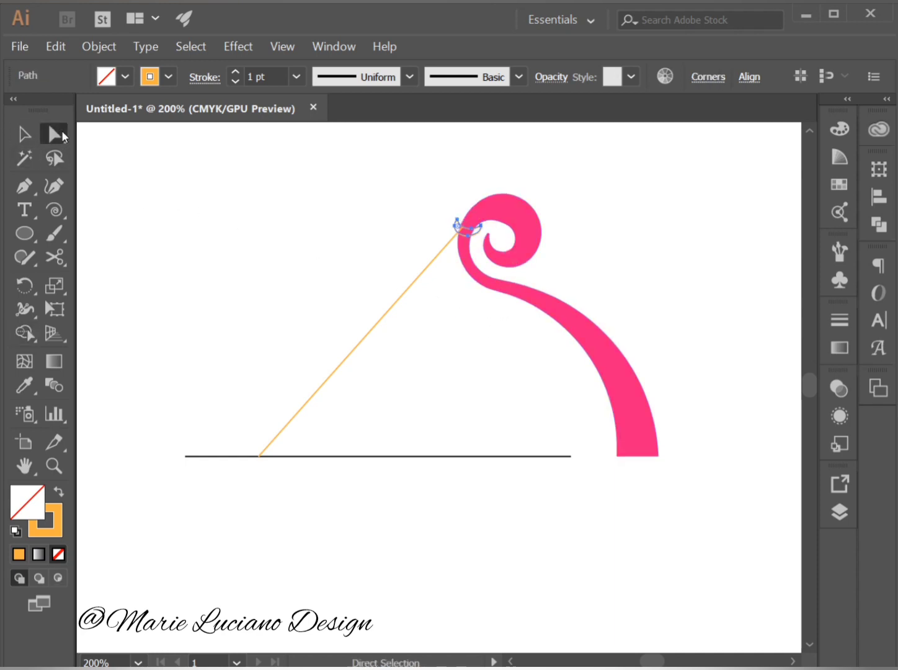
left_click(499, 250)
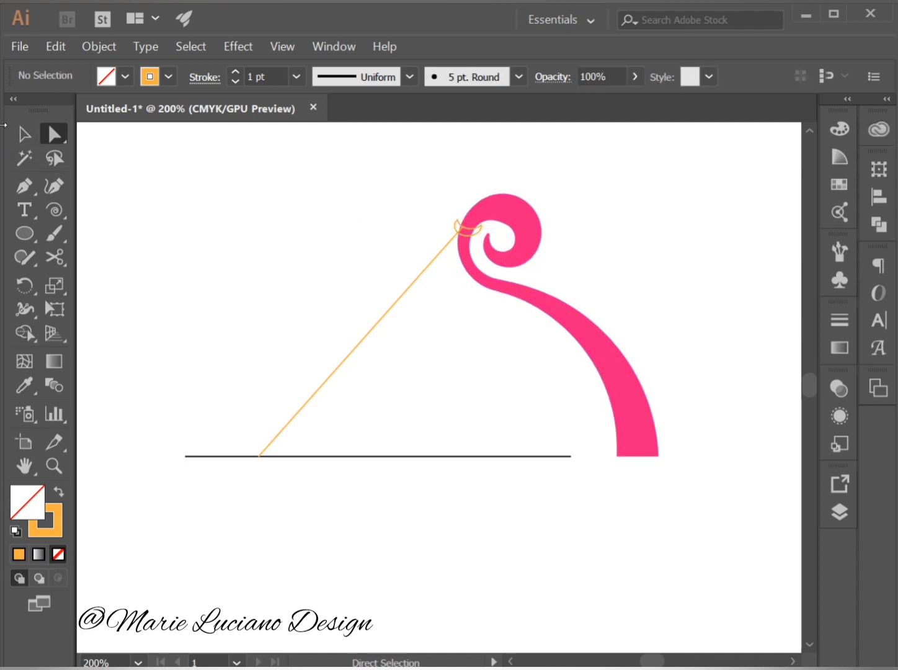
Scale the crescent down and position it with a slight tilt so it wraps across the spiral's narrow stem.
key("v")
left_click(473, 232)
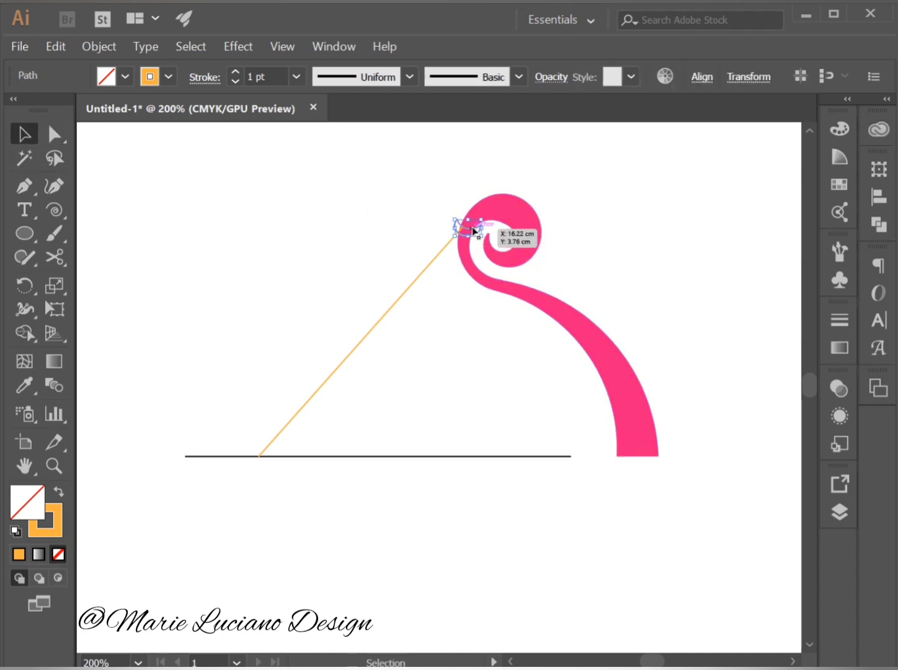
mouse_move(481, 234)
left_mouse_down()
mouse_move(458, 217)
mouse_move(474, 238)
left_mouse_up()
left_click(442, 196)
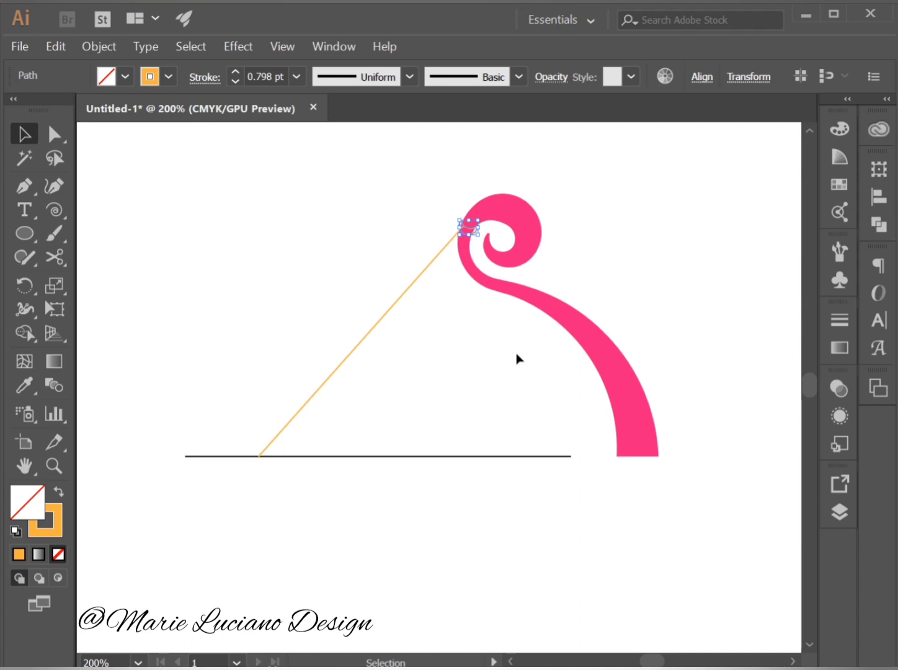
left_click(517, 357)
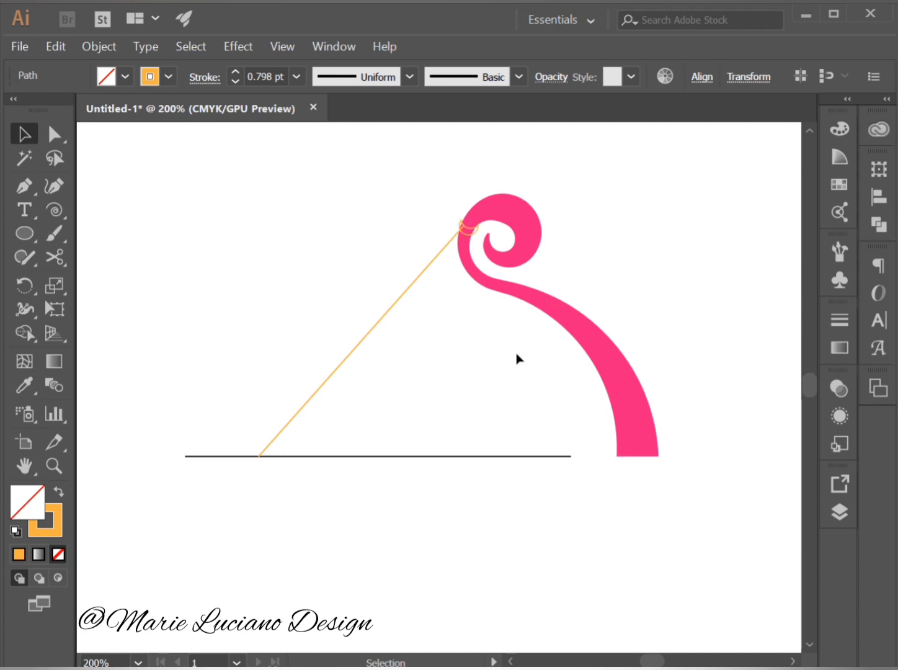
Swap the crescent's fill and stroke so it has an orange fill and no outline.
left_click(474, 237)
left_click(59, 492)
left_click(123, 534)
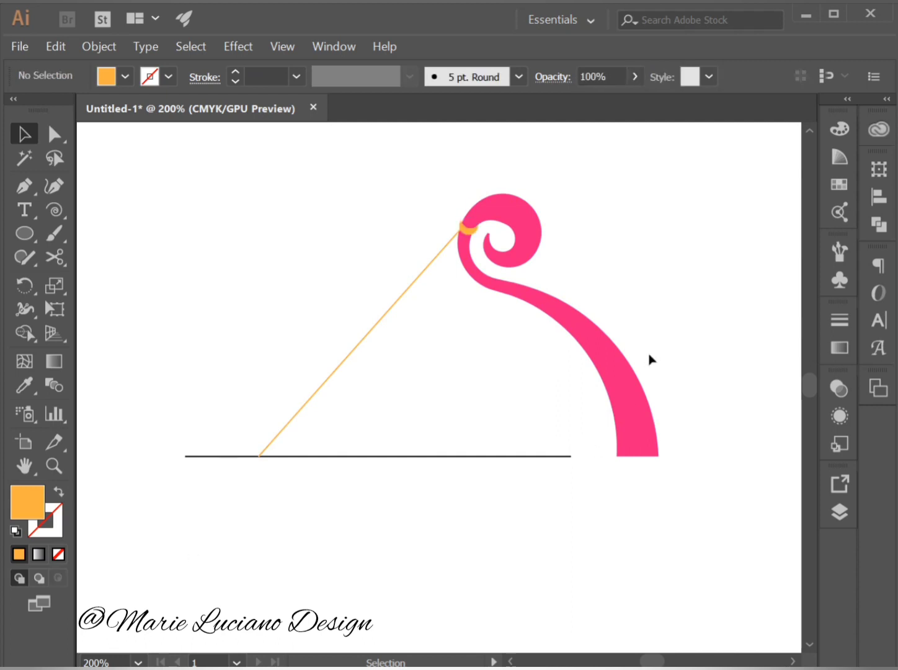
Select the anchor points at the crescent's tips and round those corners by about 0.01 cm.
left_click(470, 234)
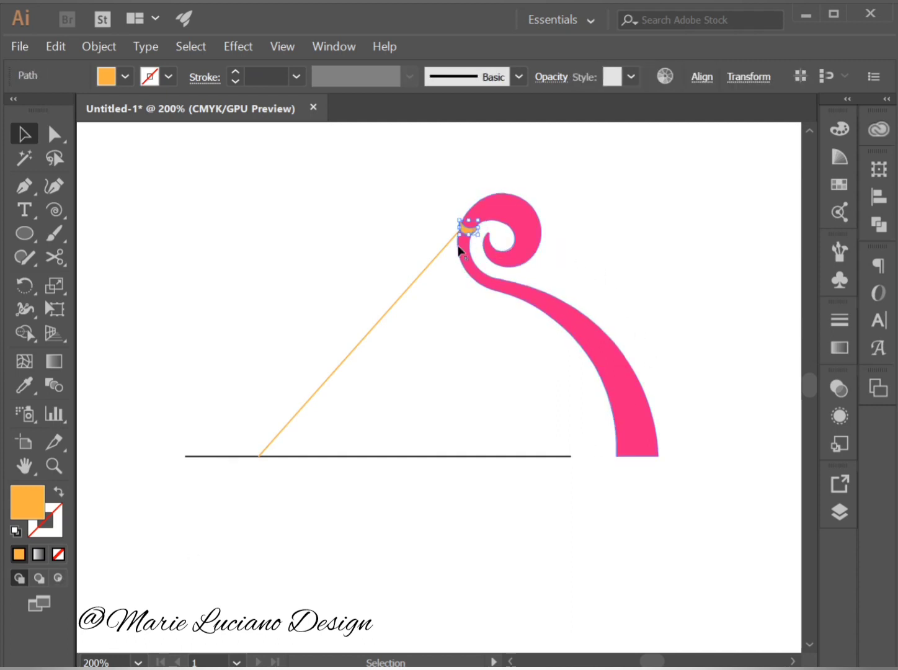
left_click(55, 134)
left_click(463, 223)
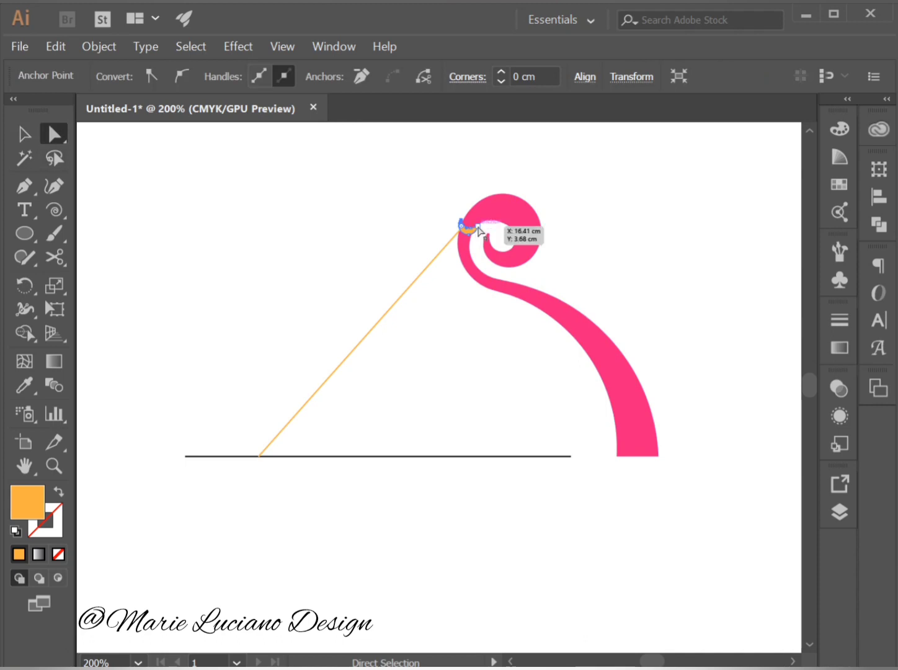
left_click(477, 230, "shift")
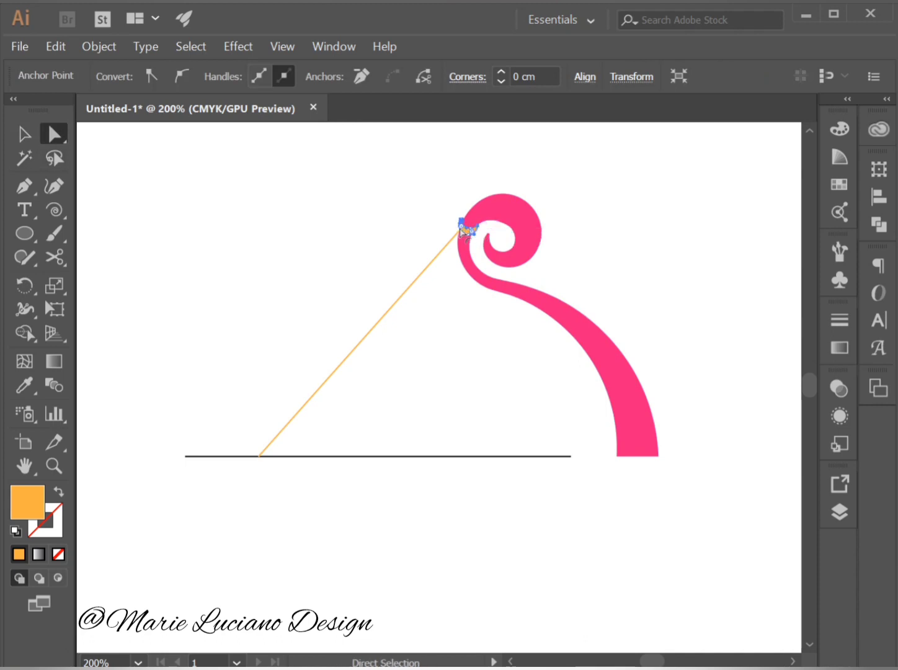
mouse_move(464, 229)
left_mouse_down()
mouse_move(472, 234)
mouse_move(465, 229)
left_mouse_up()
left_click(447, 333)
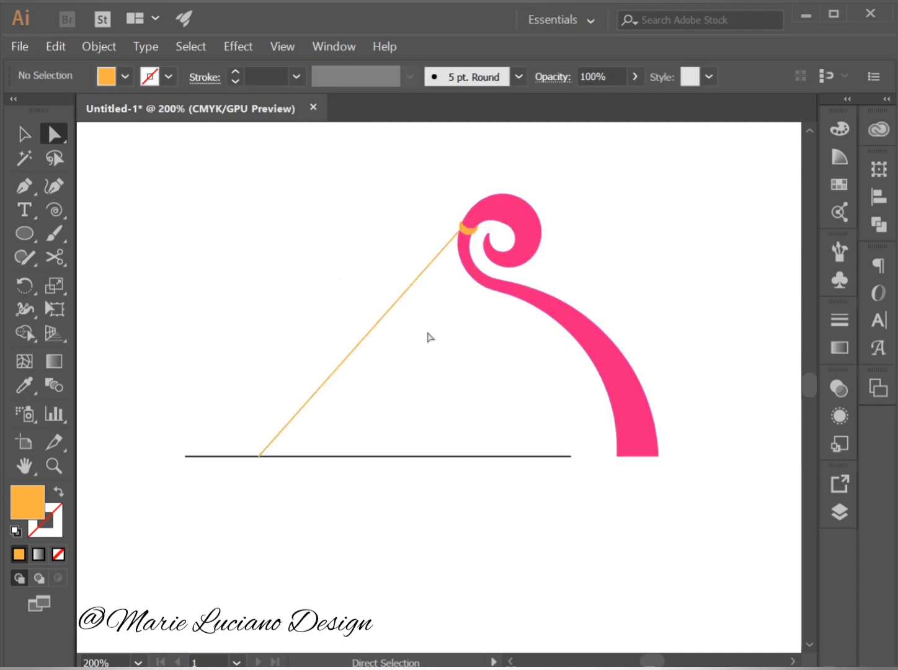
Scale the orange crescent down slightly so it fits the swirl's stem more tightly.
left_click(54, 465)
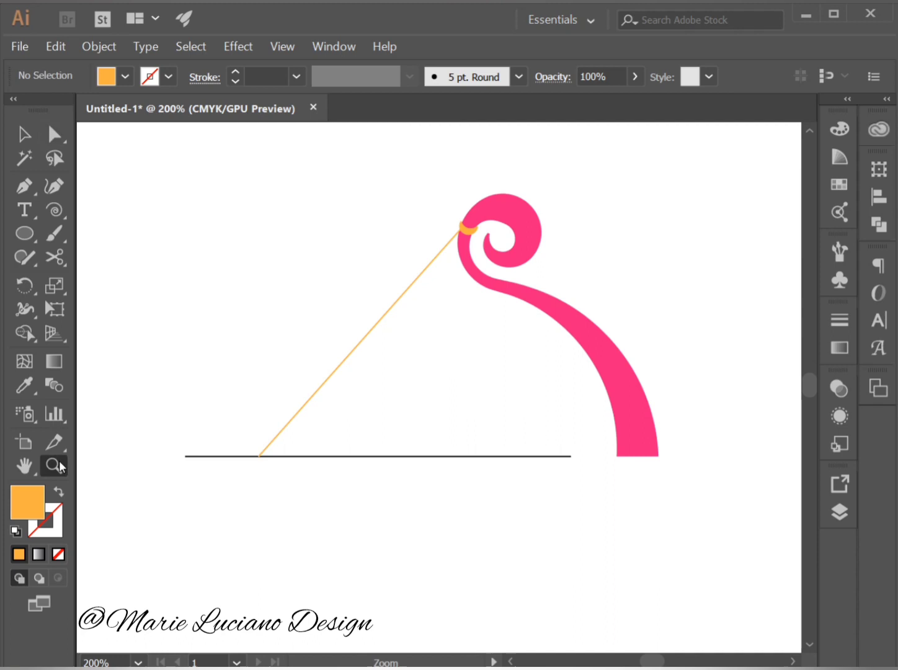
left_click(469, 241)
left_click(465, 372)
left_click(457, 397)
left_click(458, 397)
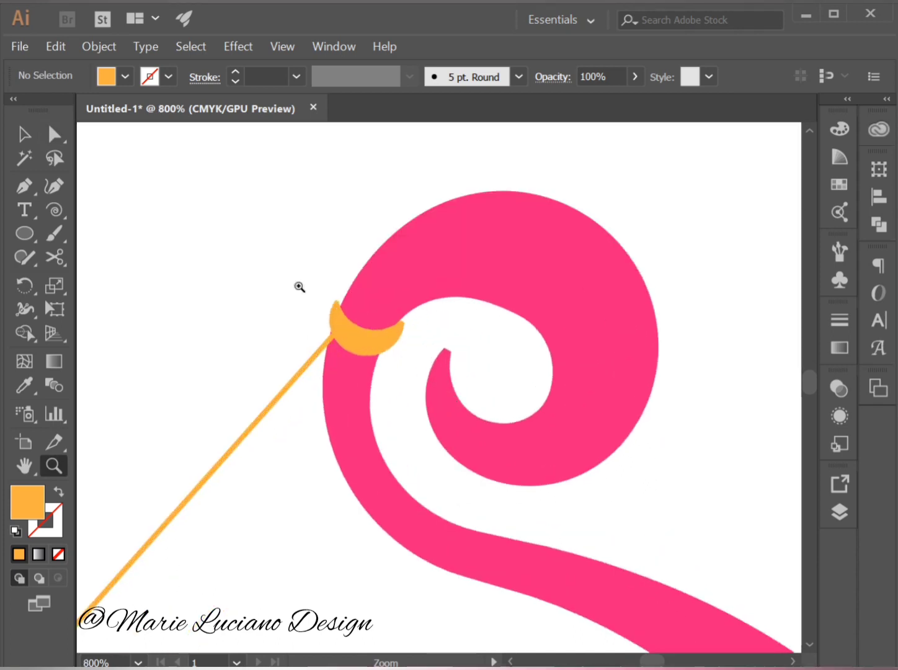
key("v")
left_click(390, 343)
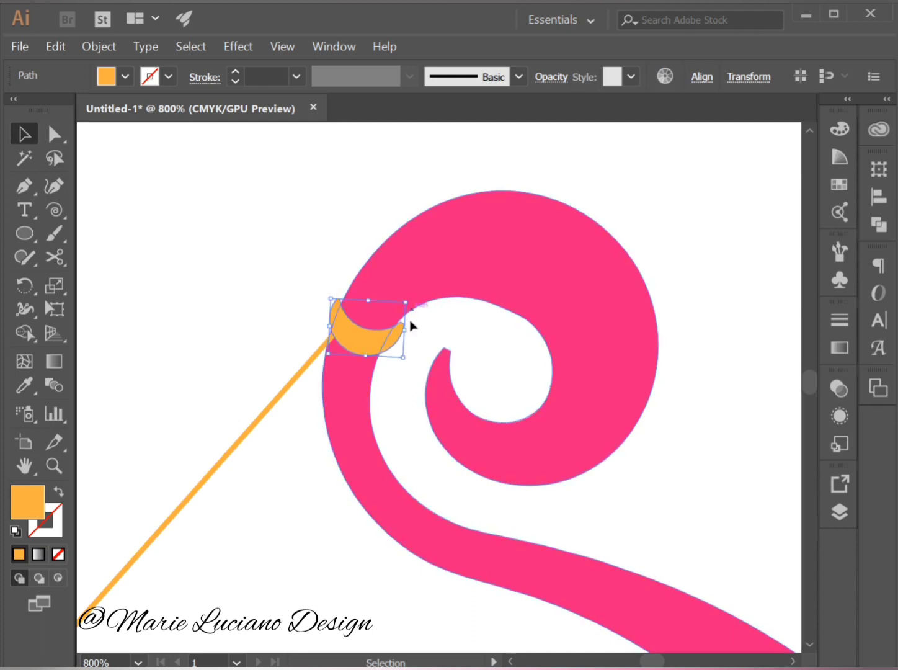
left_click_drag(407, 357, 401, 361)
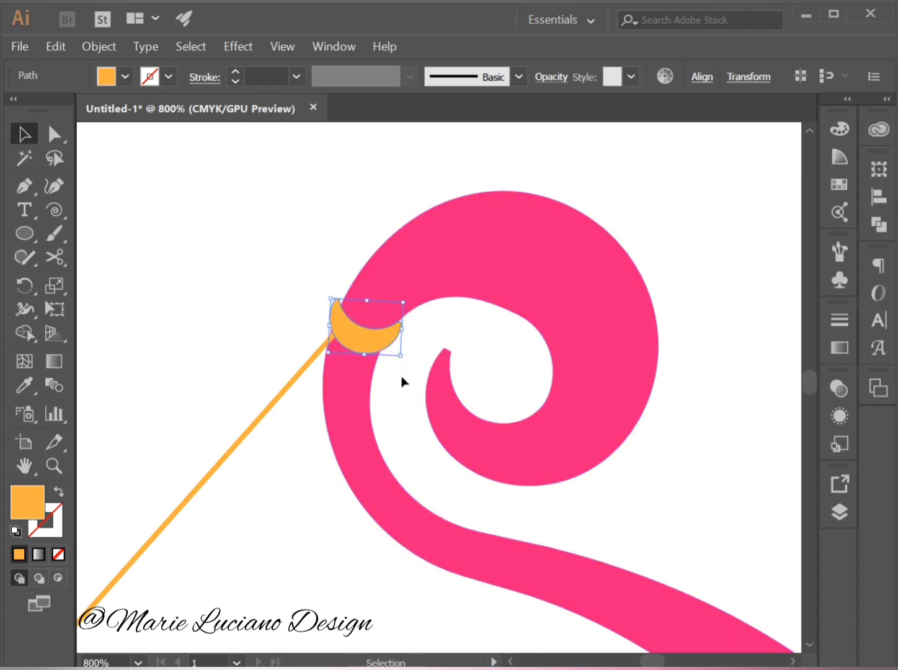
Adjust the corner rounding at the crescent's right tip, where it meets the spiral's inner edge.
left_click(401, 337)
key("a")
left_click(400, 323)
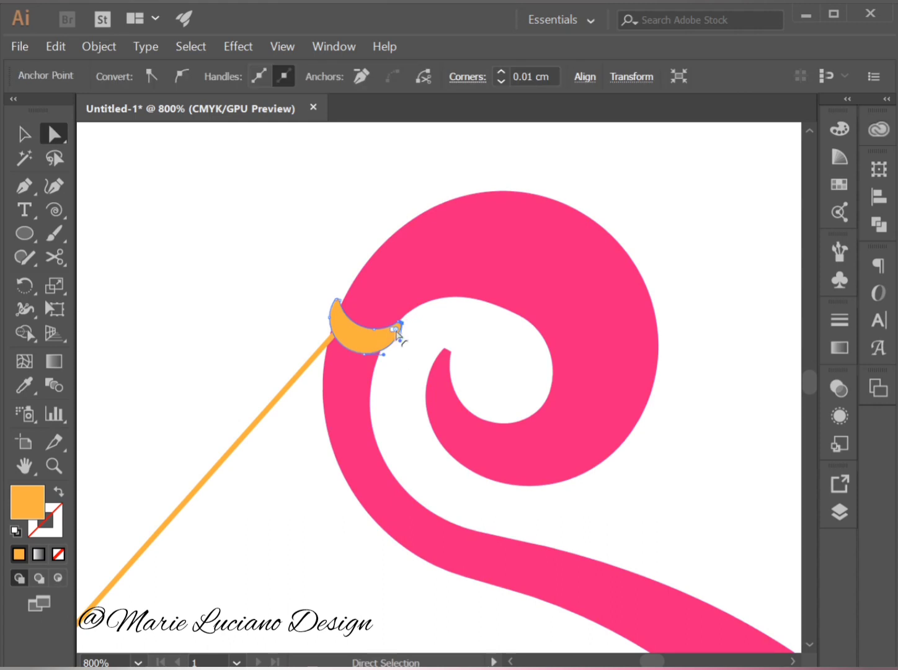
mouse_move(397, 334)
left_mouse_down()
mouse_move(356, 357)
mouse_move(408, 333)
mouse_move(408, 323)
left_mouse_up()
left_click(395, 401)
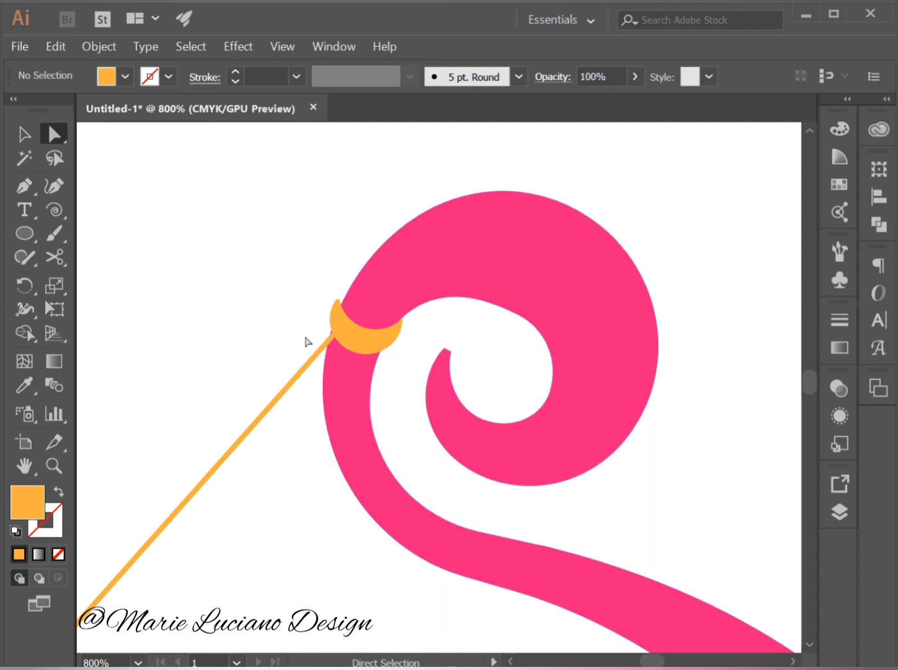
Rotate the orange crescent slightly clockwise and scale it down a little so it fits the swirl's stem.
left_click(20, 141)
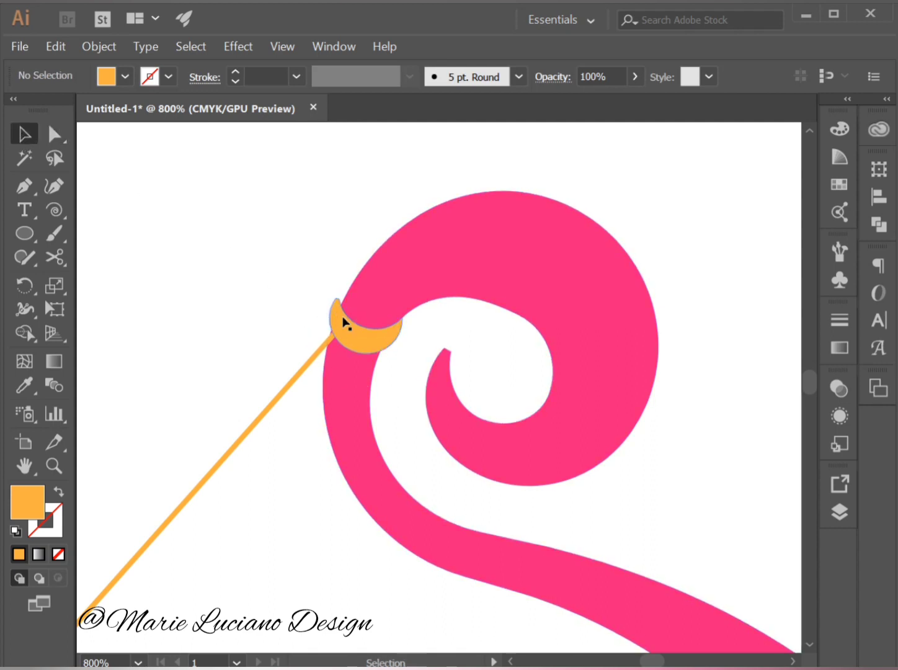
left_click(345, 318)
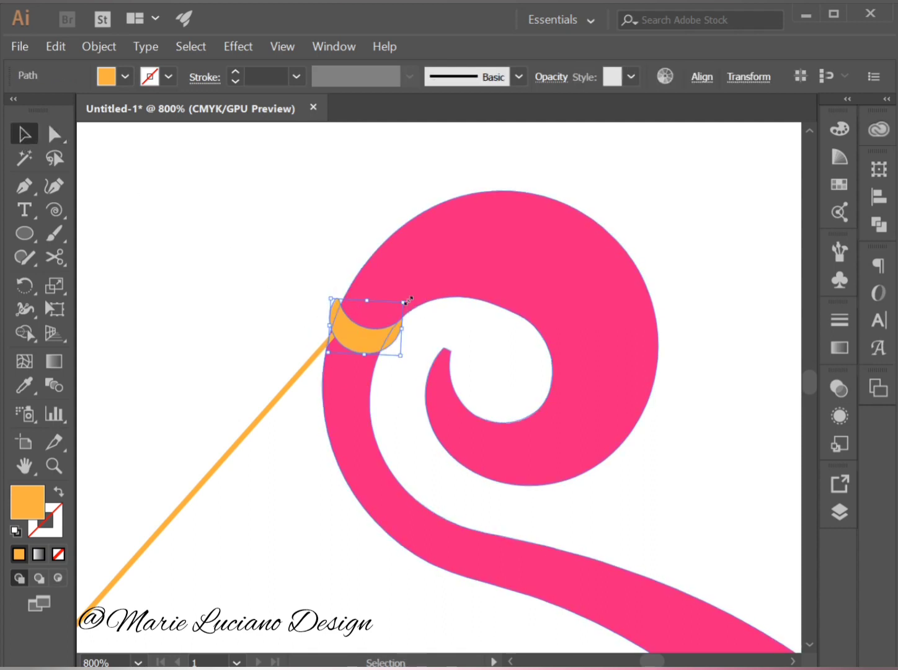
left_click_drag(408, 299, 411, 307)
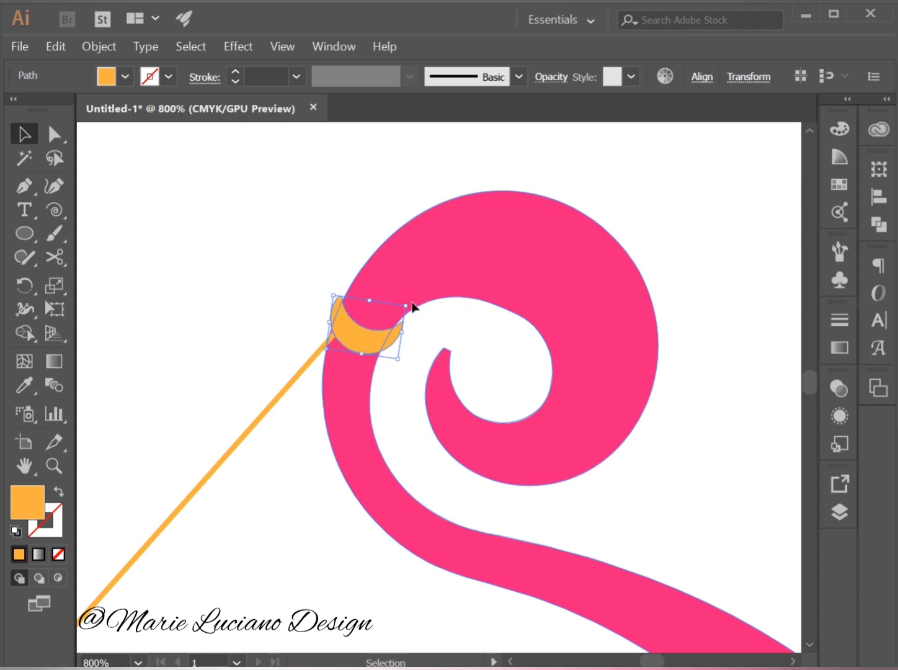
left_click_drag(397, 359, 396, 358)
left_click(387, 241)
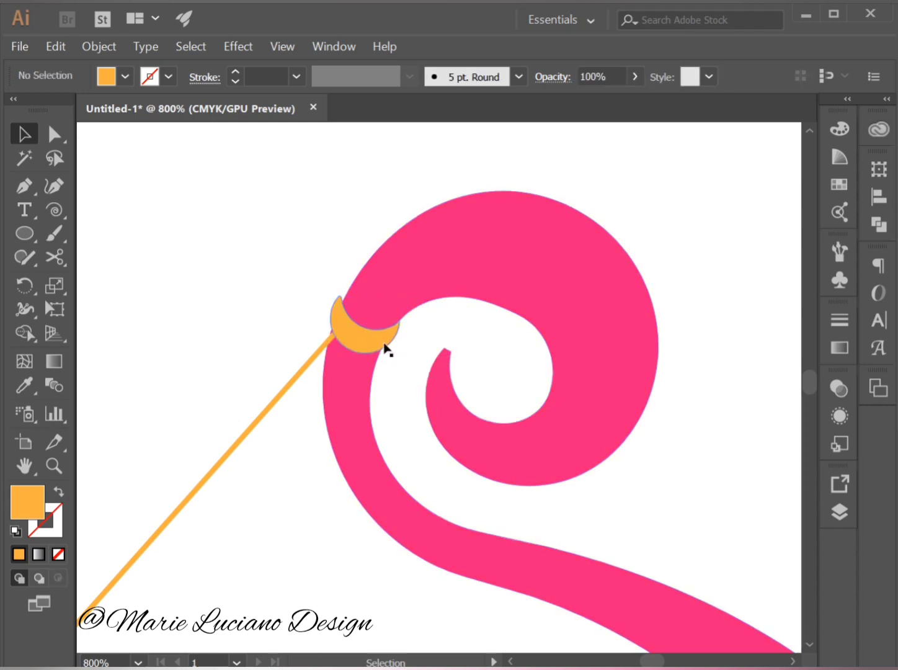
Nudge the orange crescent slightly up and to the right so it wraps the swirl's stem evenly.
left_click(385, 343)
key("Right")
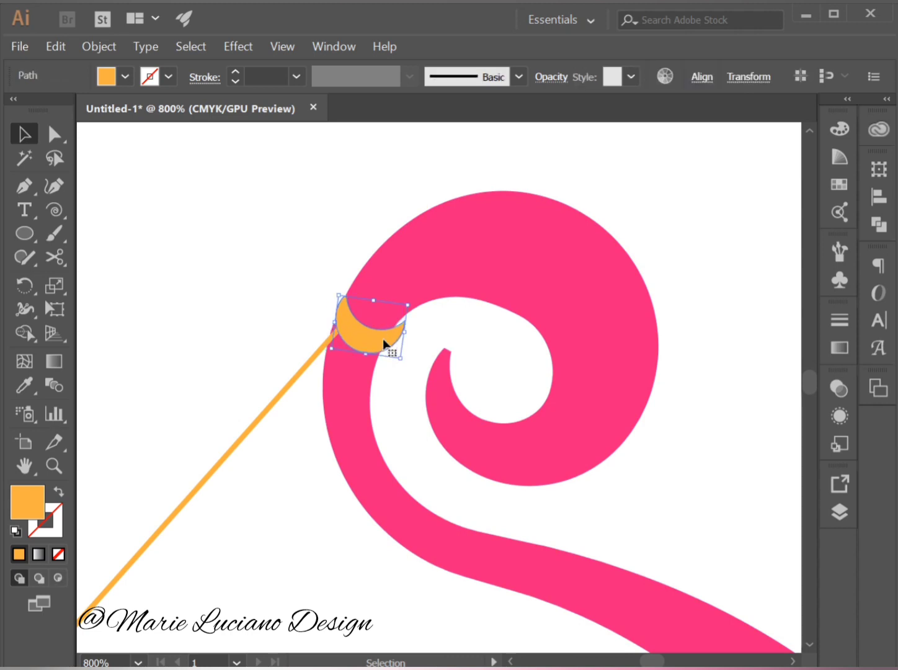
key("Left")
key("Down")
key("Up")
key("Up")
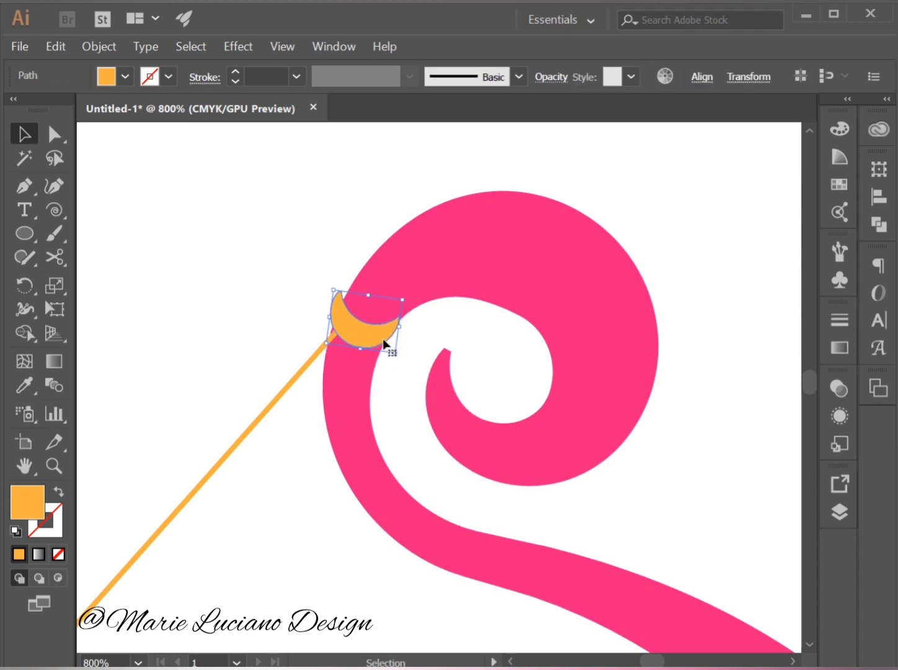
key("Right")
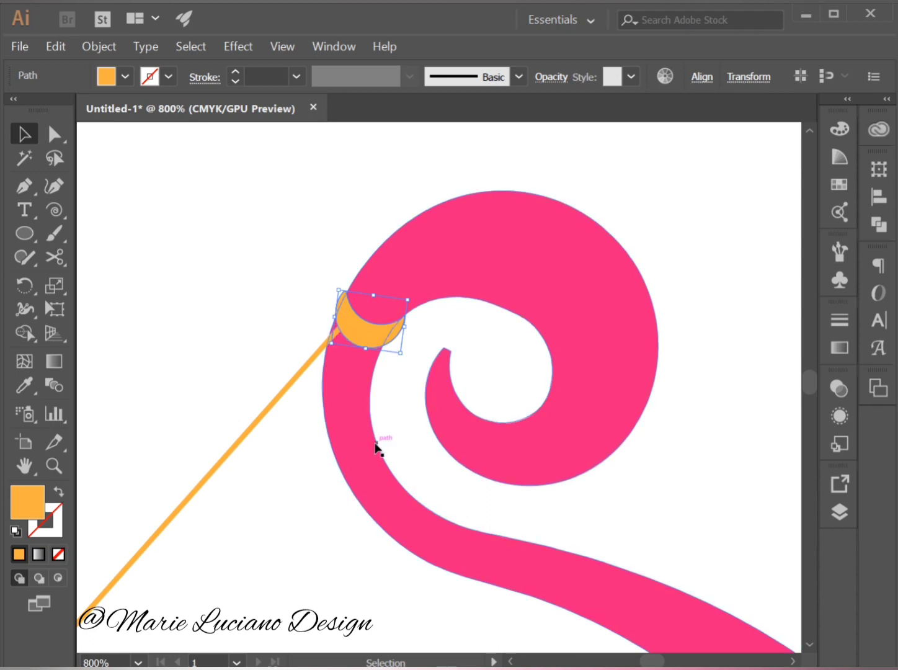
left_click(409, 404)
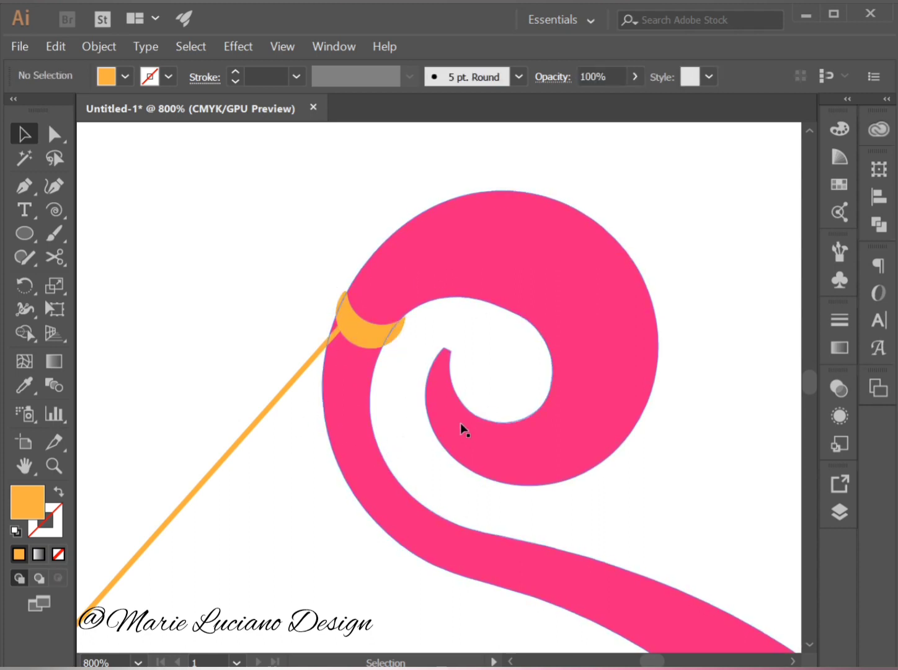
Duplicate the crescent just below the original along the stem and give the copy a slightly darker orange fill.
left_click_drag(369, 341, 361, 357)
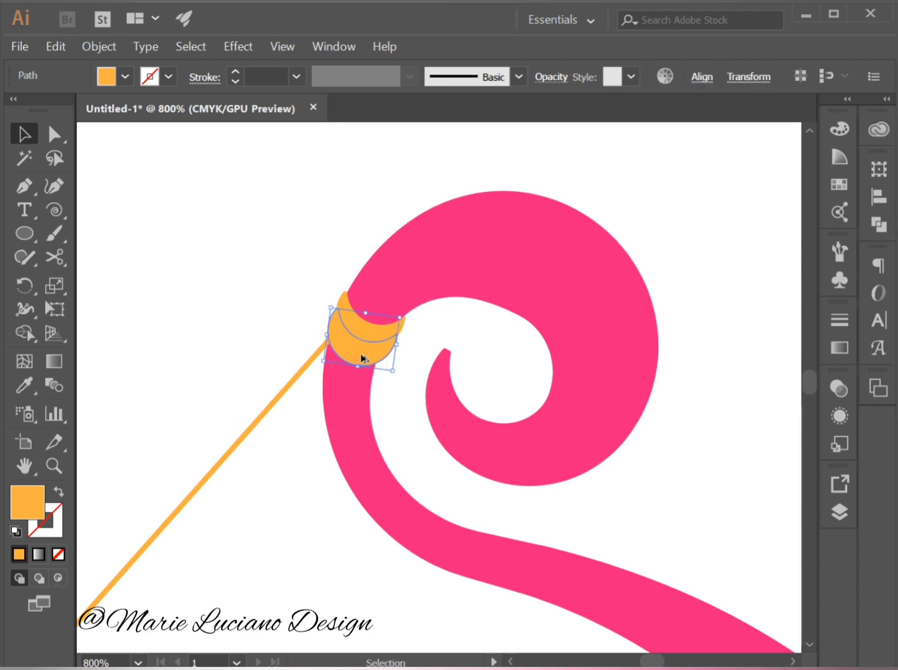
double_click(31, 504)
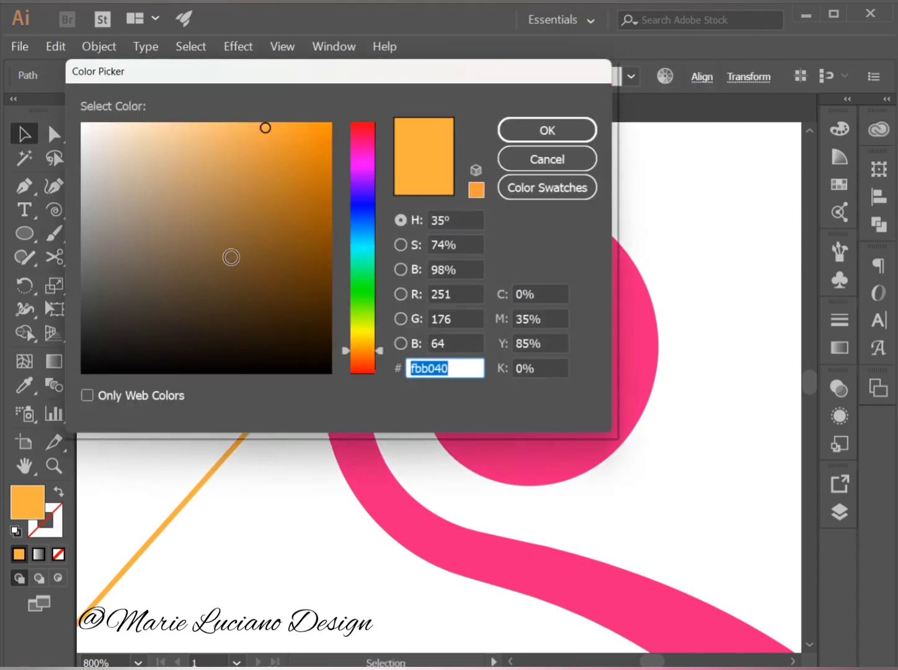
left_click_drag(267, 130, 281, 136)
left_click(534, 131)
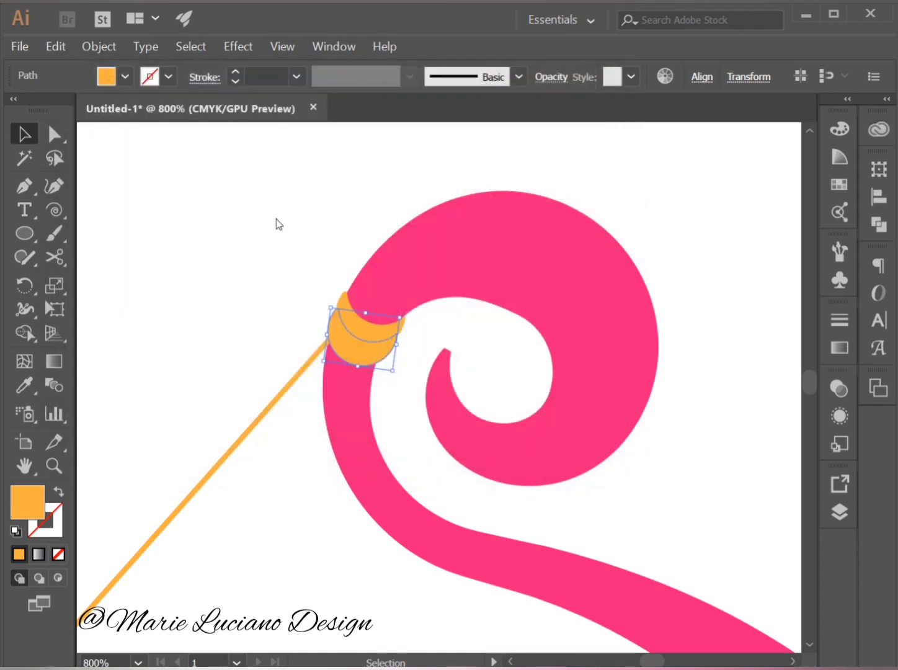
left_click(403, 420)
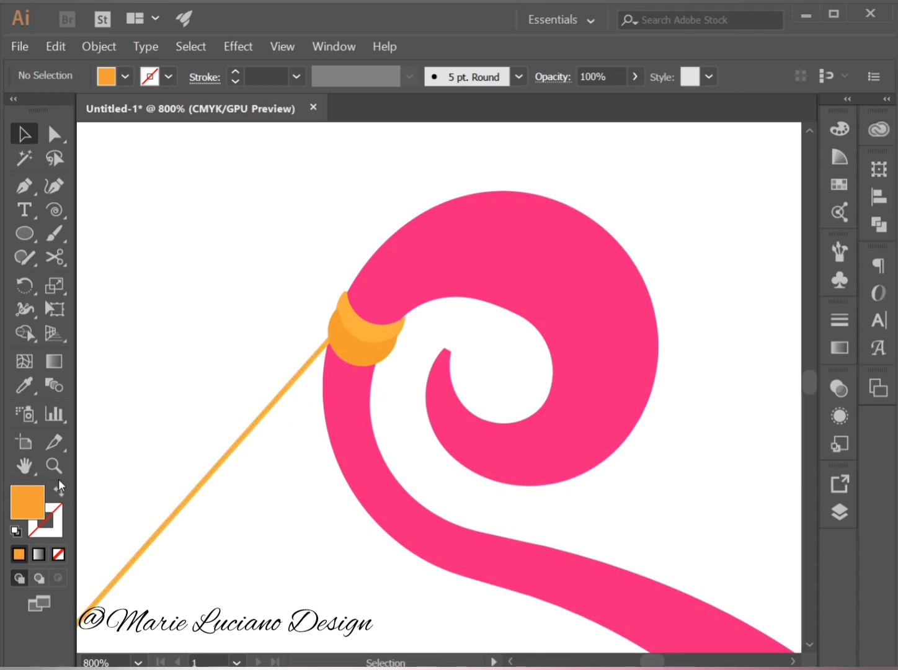
Draw an unfilled rectangle about 2.85 cm wide with a 1 pt black stroke, resting on the base line at its left end.
key("z")
left_click(370, 490, "alt")
left_click(371, 490, "alt")
left_click(370, 491, "alt")
left_click(370, 491, "alt")
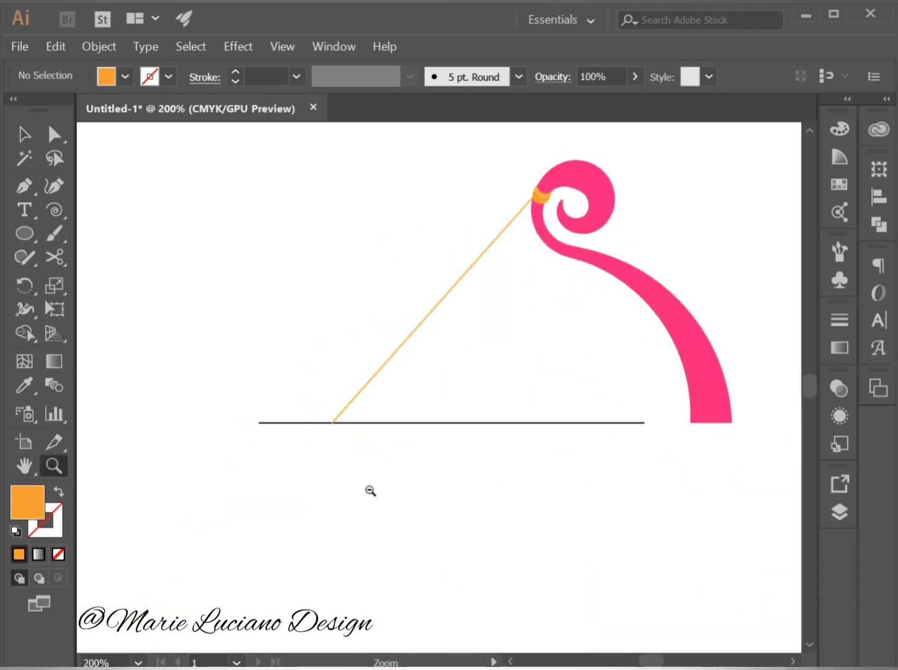
left_click_drag(551, 367, 495, 350)
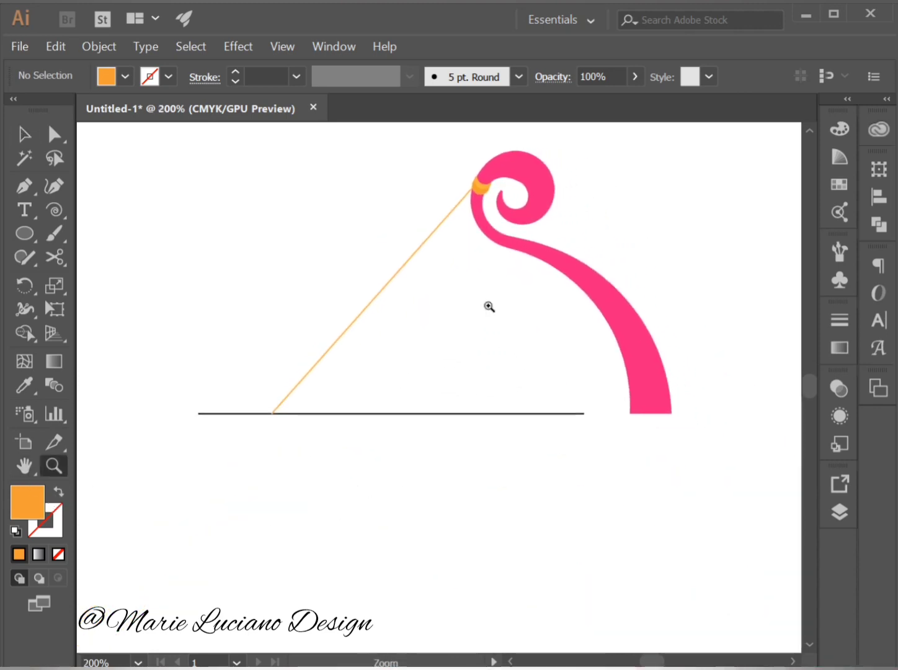
left_click(343, 487, "alt")
left_click_drag(482, 425, 393, 485)
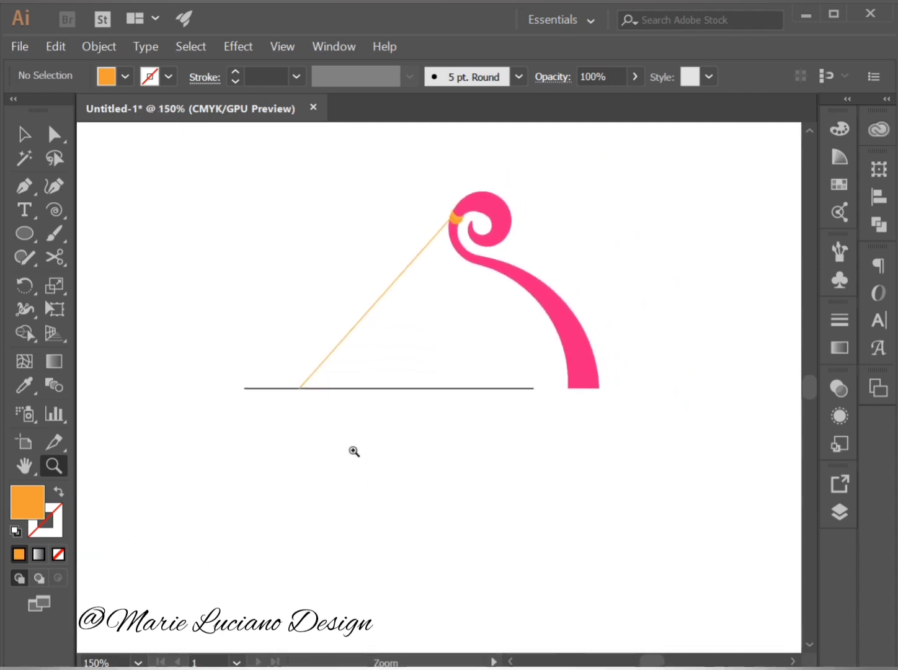
left_click(24, 134)
left_click(436, 389)
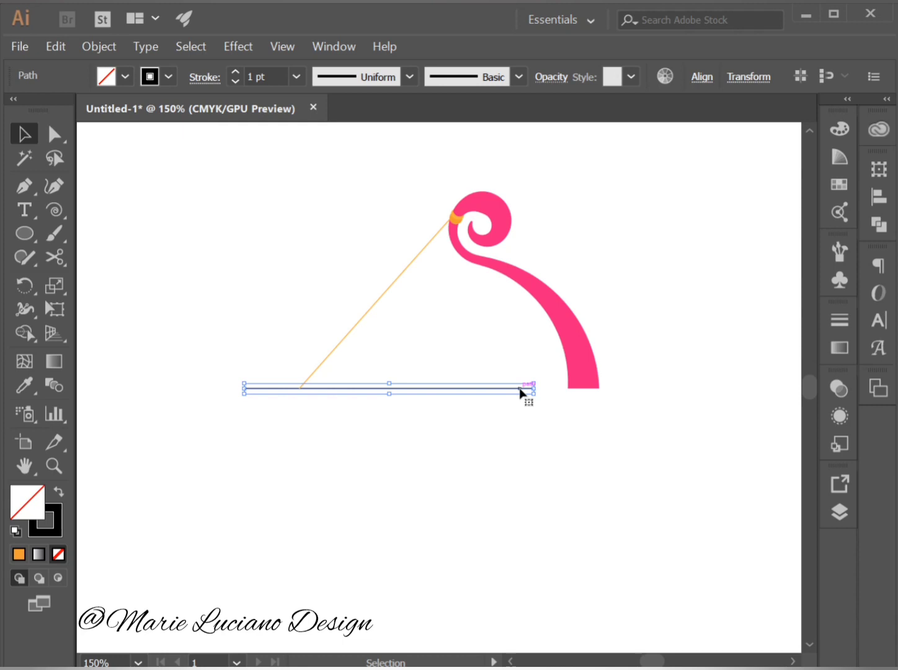
left_click(560, 377)
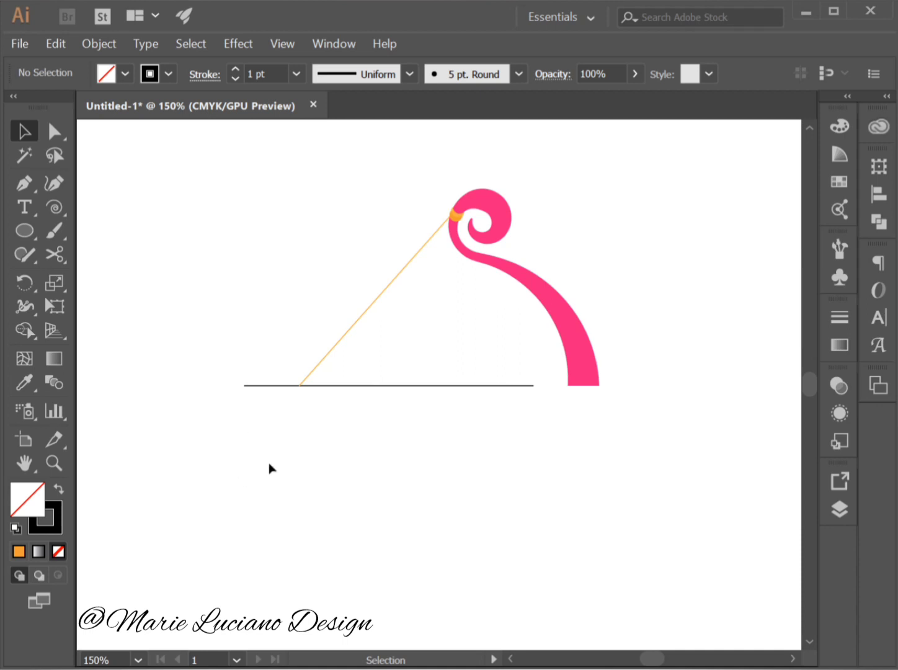
left_click_drag(30, 236, 30, 234)
left_click_drag(102, 232, 101, 232)
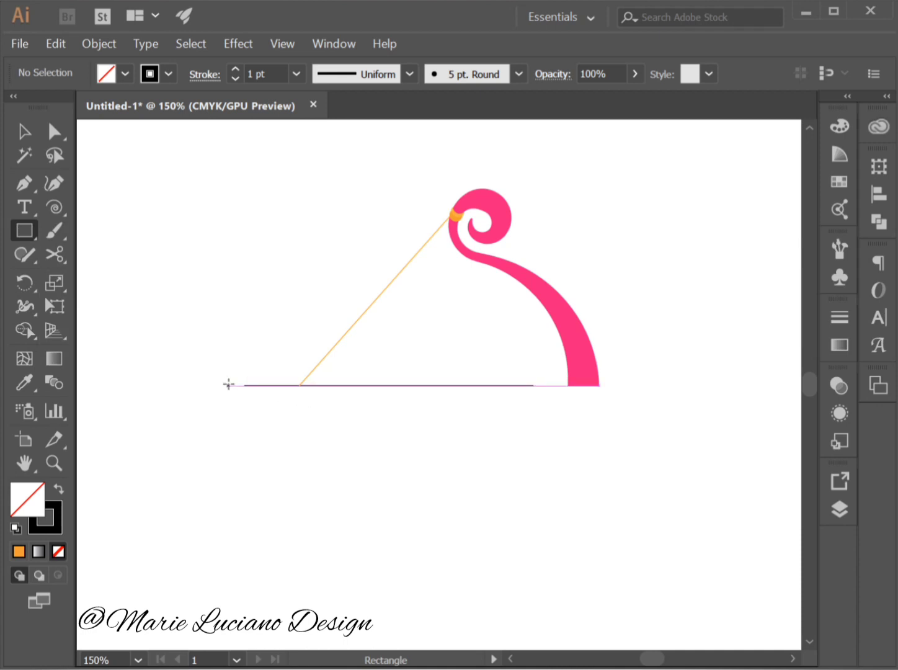
left_click_drag(229, 384, 307, 359)
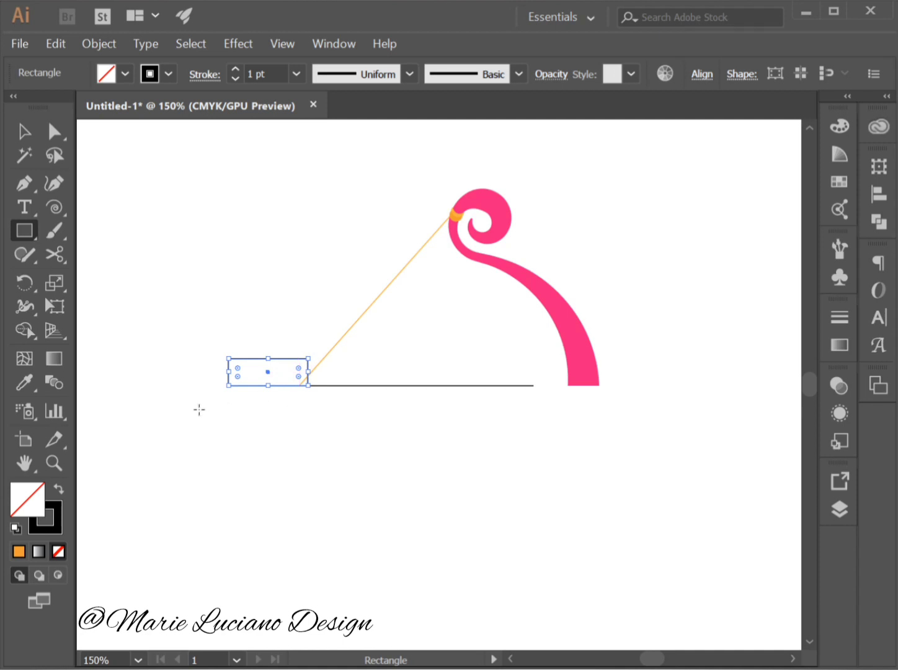
Shift the rectangle's two bottom anchor points to the right along the base line to slant it into a parallelogram.
left_click(51, 134)
left_click(141, 130)
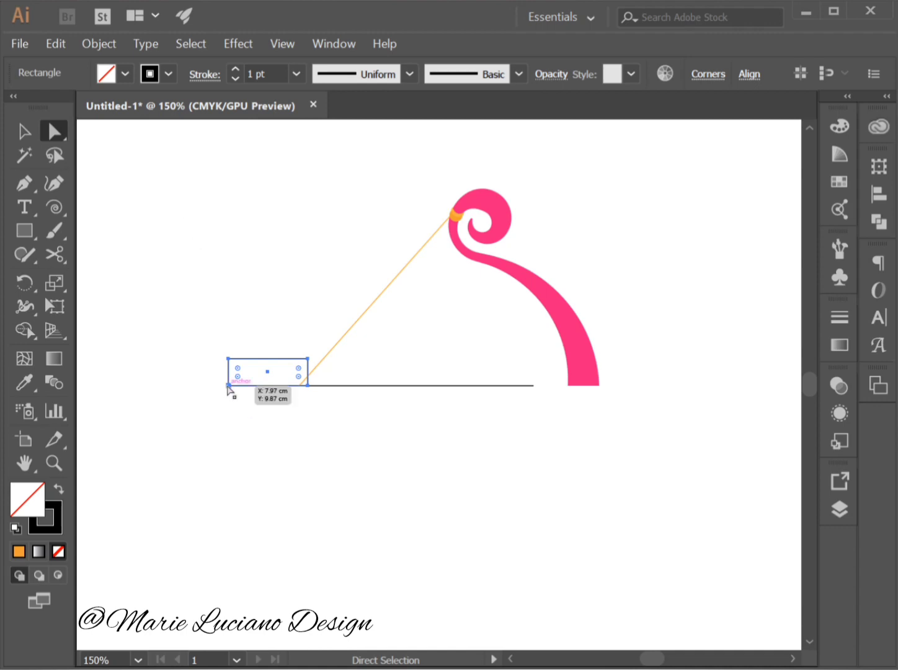
left_click(228, 385)
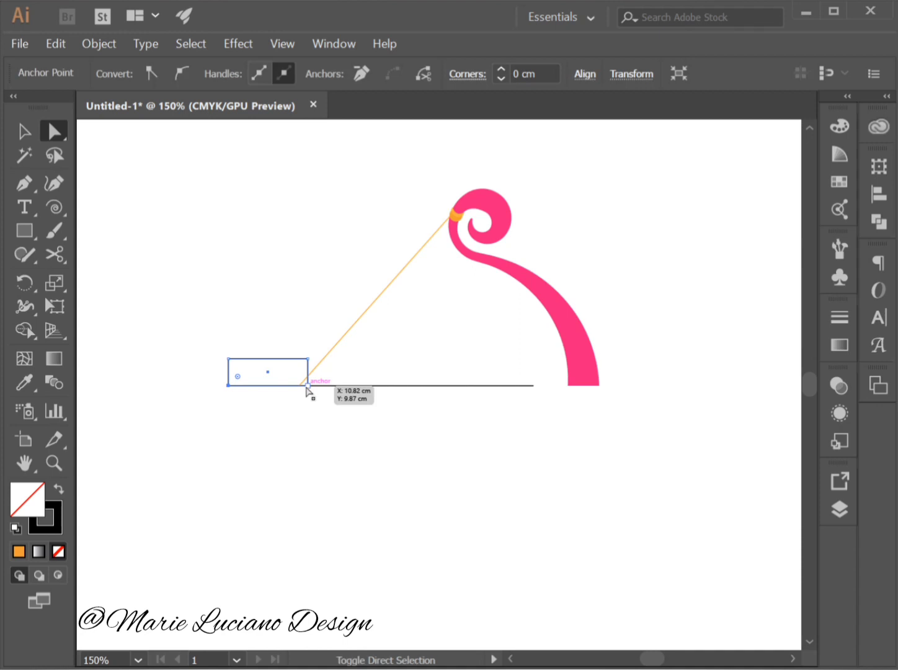
left_click(306, 388, "shift")
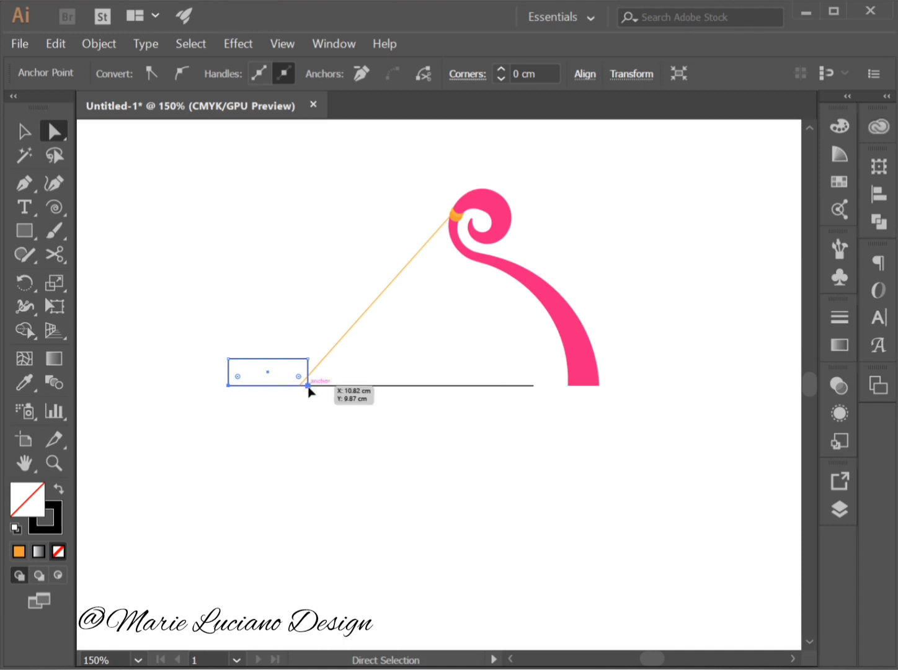
left_click_drag(308, 386, 330, 391)
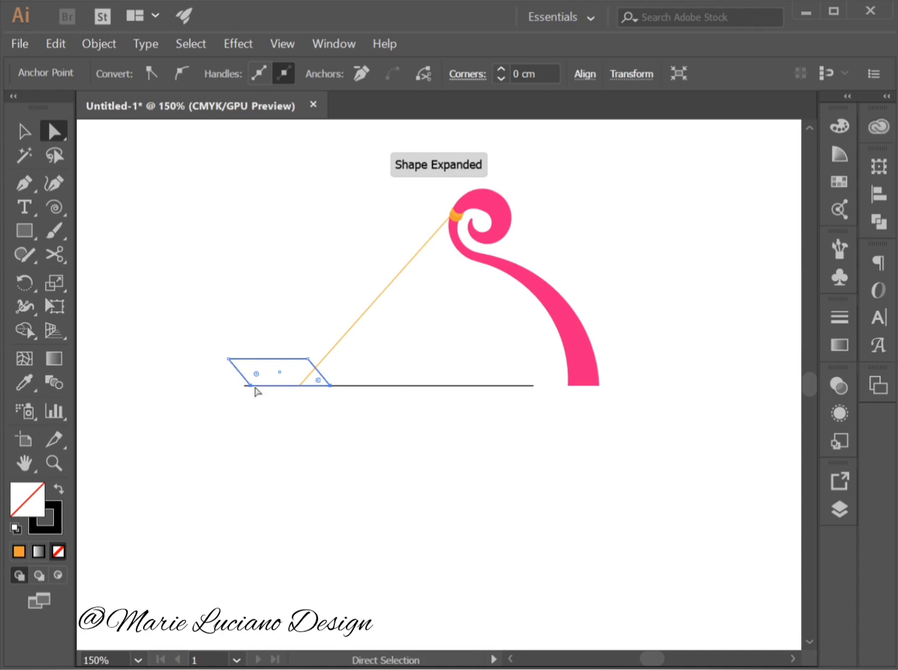
key("v")
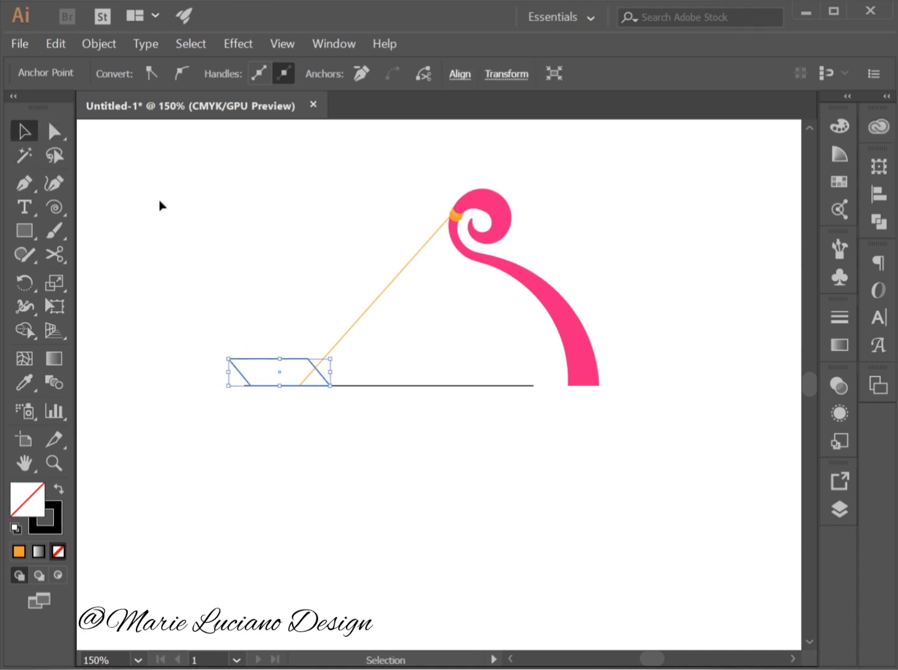
left_click(159, 205)
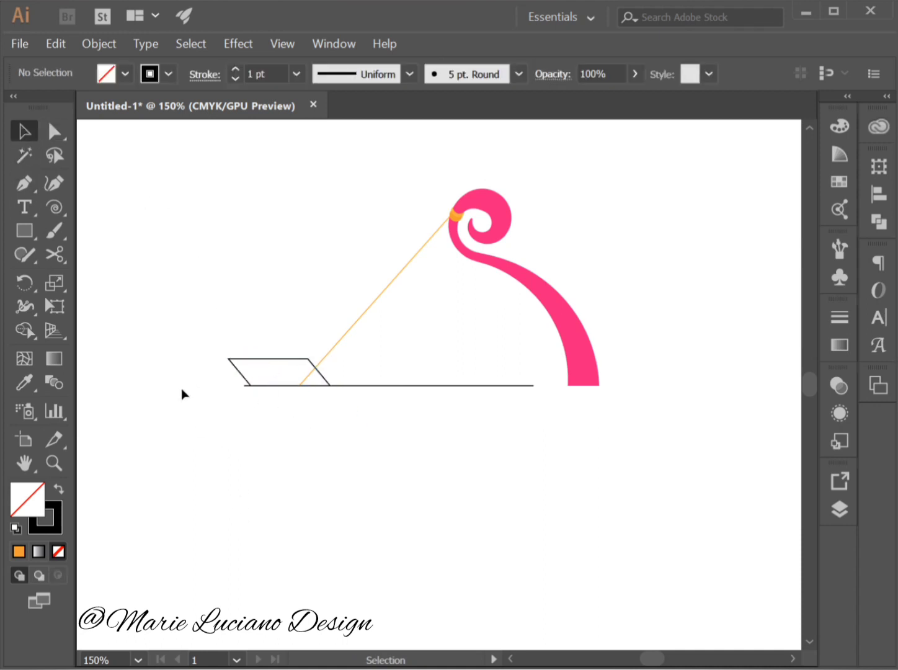
Give the parallelogram the swirl's pink fill and no outline by sampling the swirl with the Eyedropper.
left_click(281, 361)
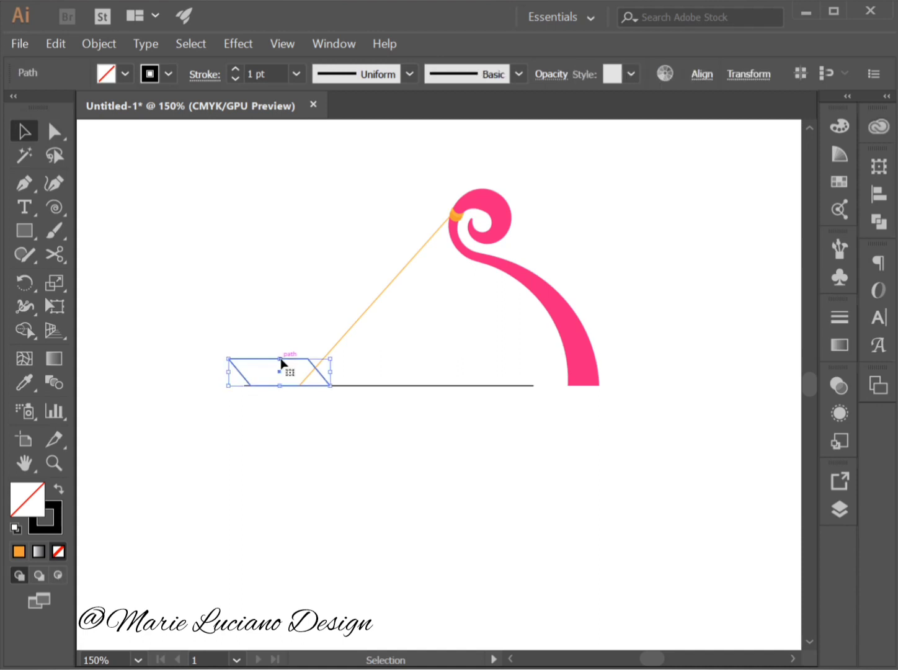
left_click(24, 383)
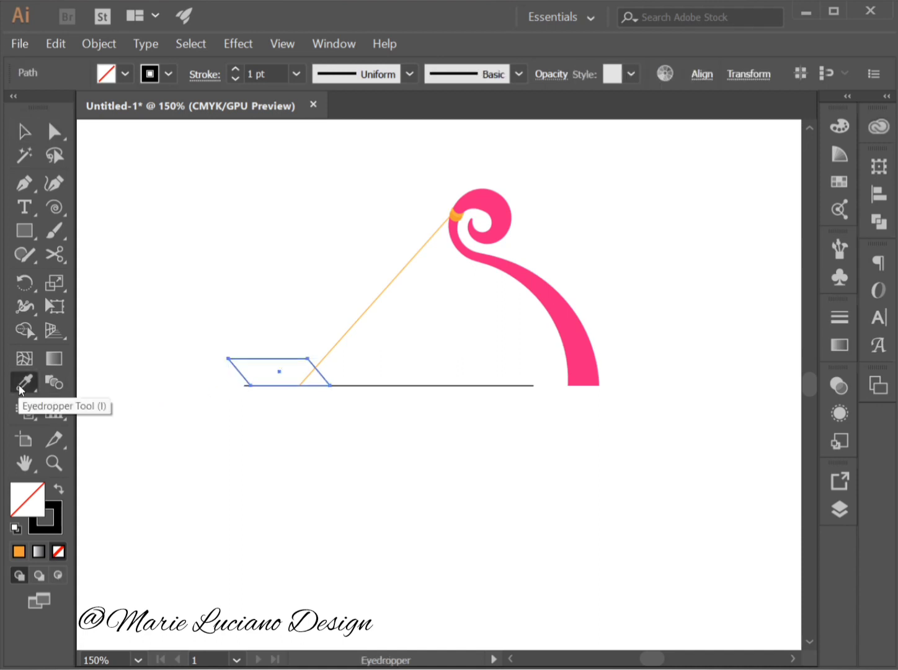
left_click(585, 338)
left_click(25, 132)
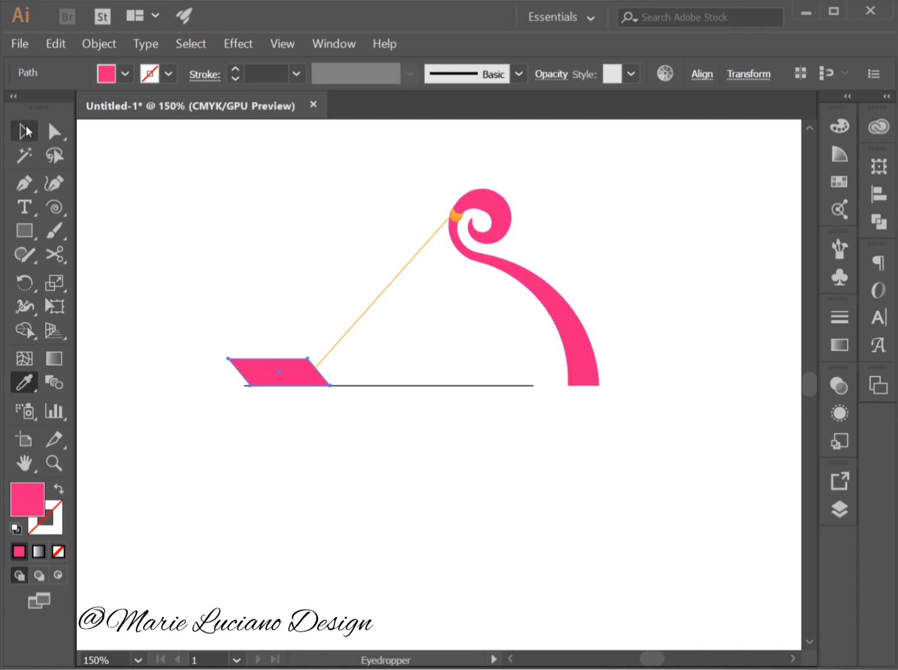
left_click(711, 368)
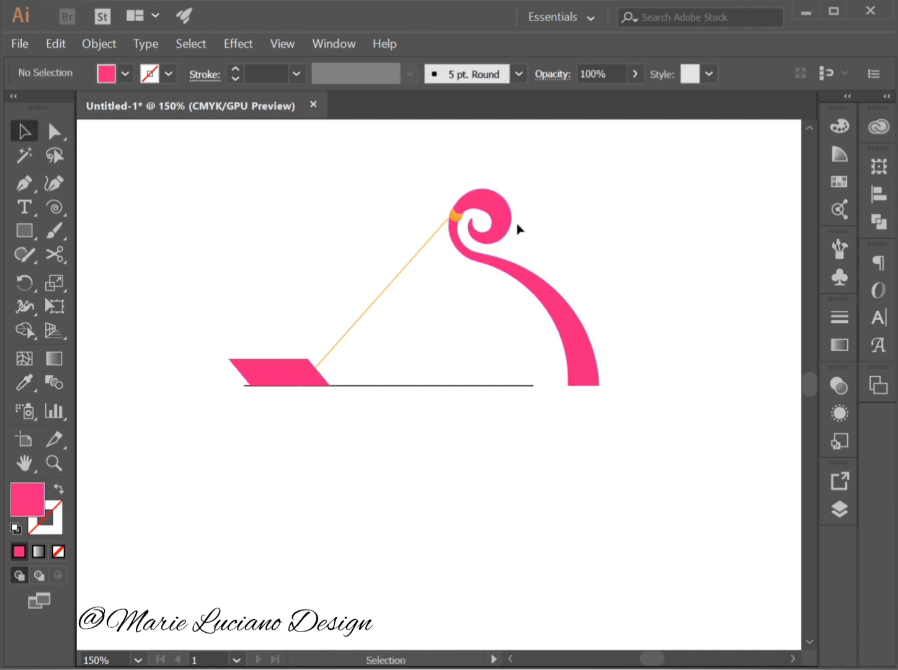
Scale the pink parallelogram down slightly toward its lower-right corner, keeping its bottom edge on the base line.
left_click(297, 381)
left_click_drag(228, 357, 240, 363)
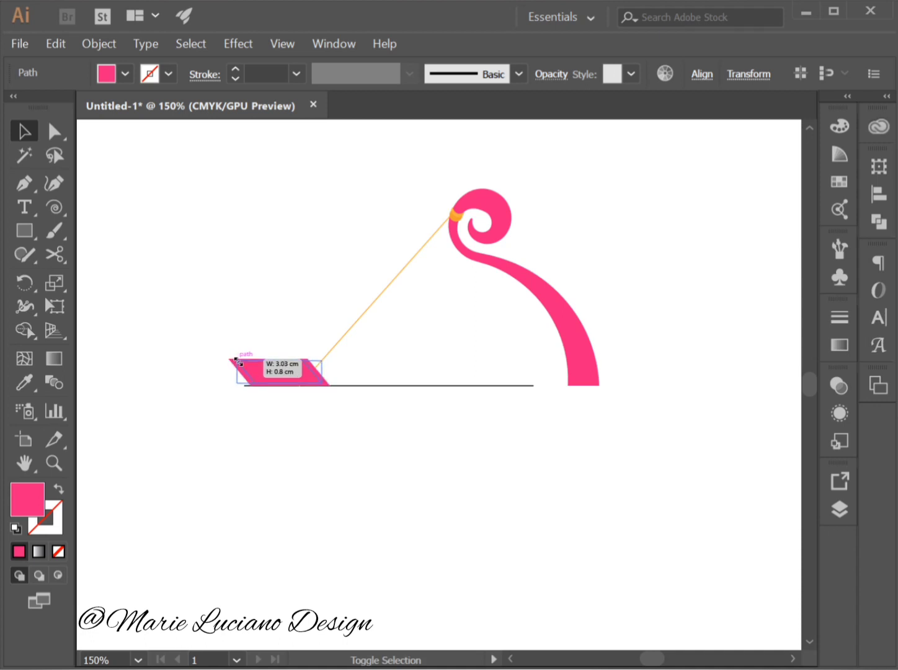
left_click_drag(240, 363, 246, 363)
left_click(290, 493)
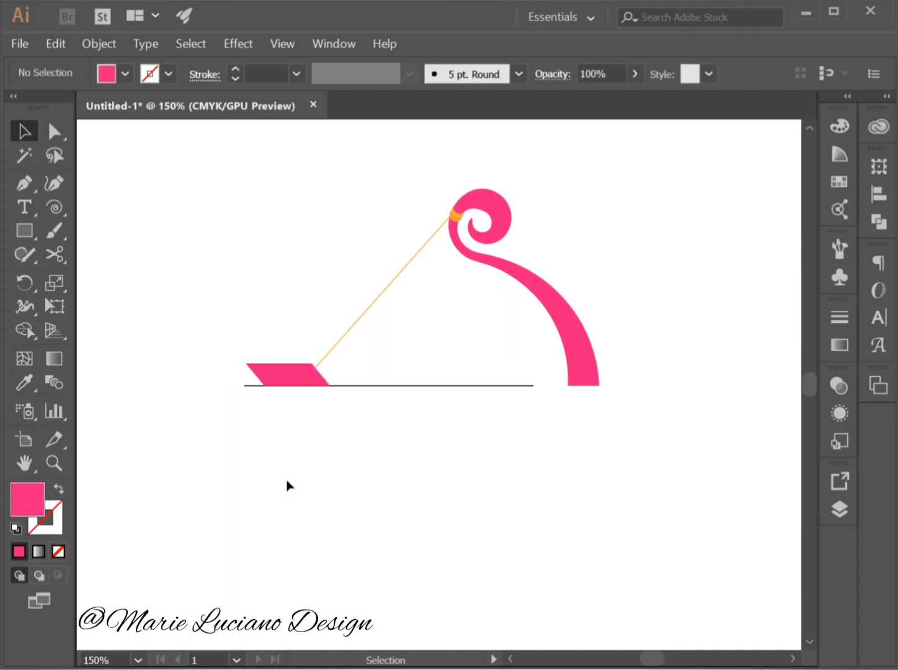
Create a reflected copy of the pink parallelogram across the horizontal axis.
left_click(287, 374)
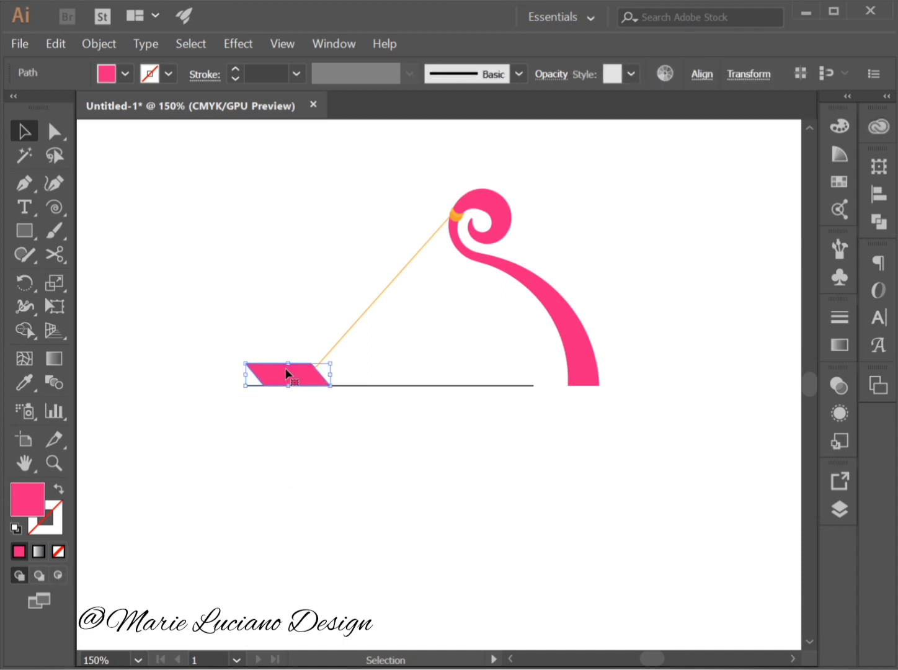
left_click(29, 284)
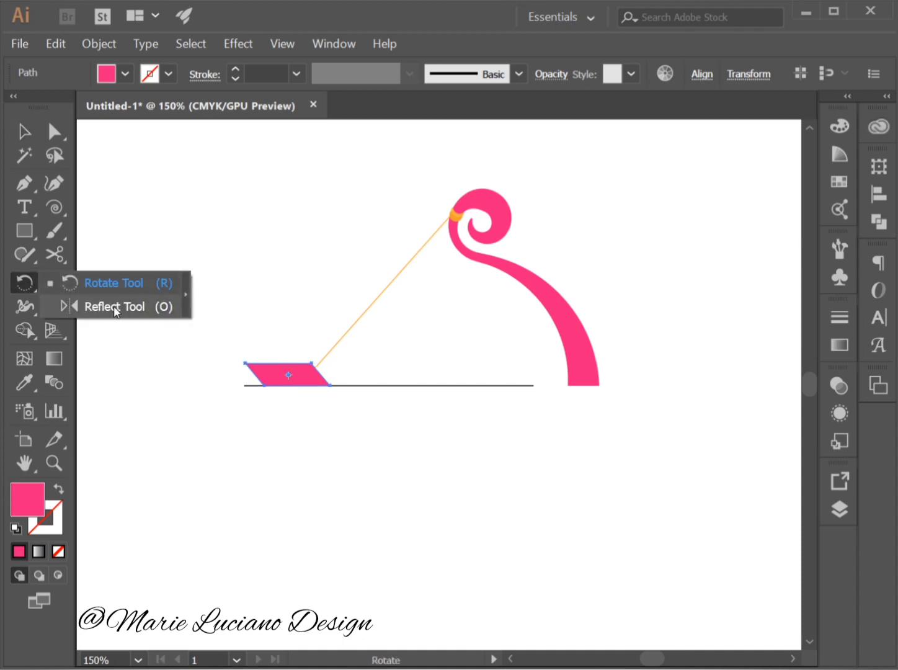
left_click(114, 307)
double_click(29, 284)
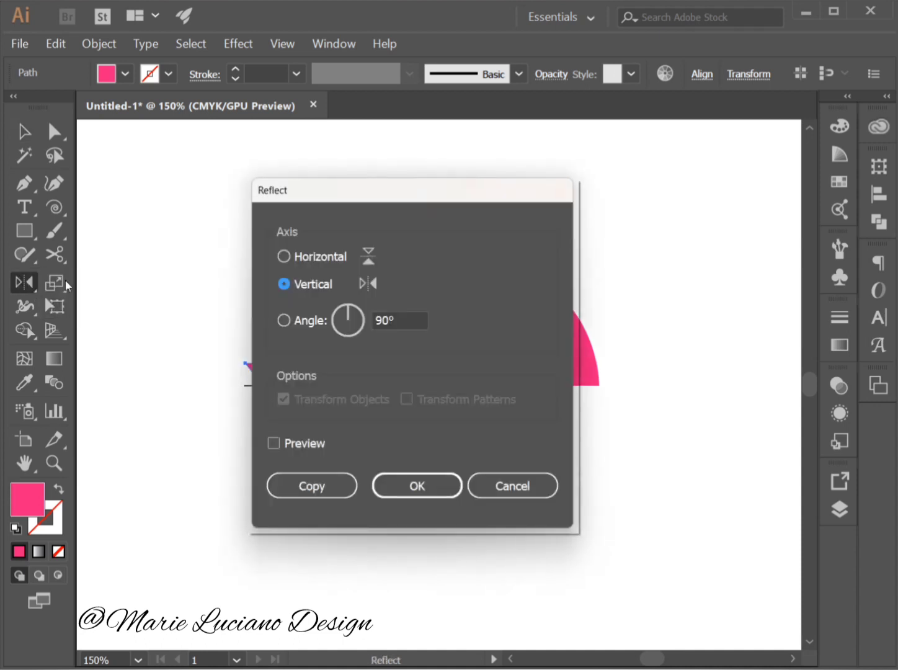
left_click(287, 257)
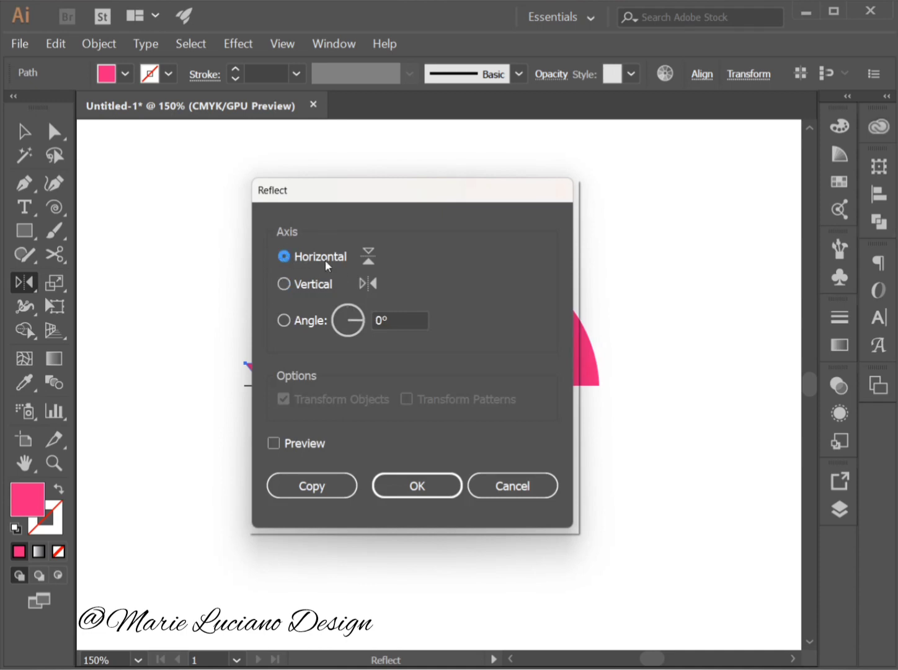
left_click(301, 484)
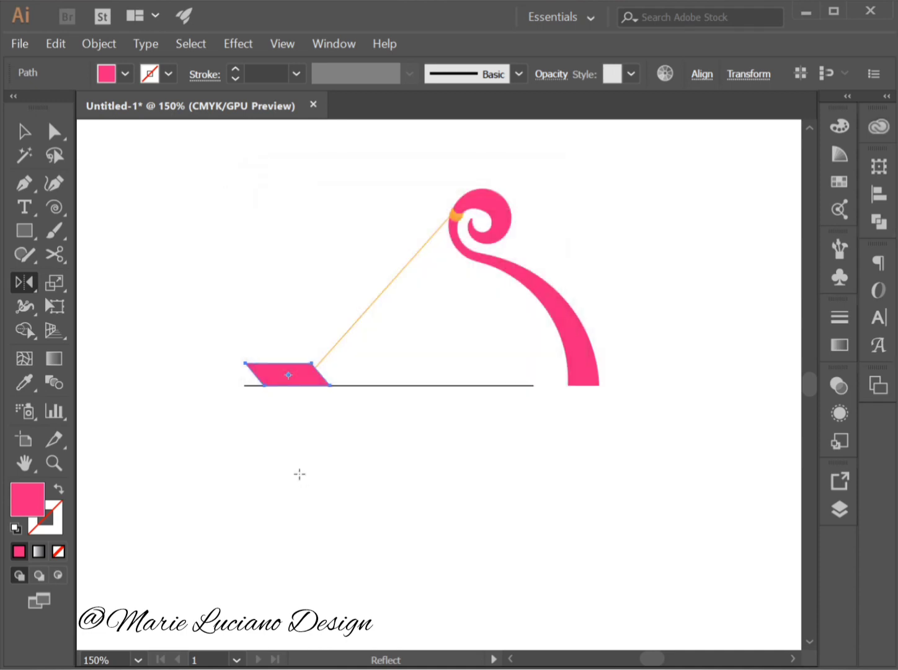
Move the reflected parallelogram straight down so its top edge meets the base line, forming an arrow's feather with the upper one.
left_click(23, 134)
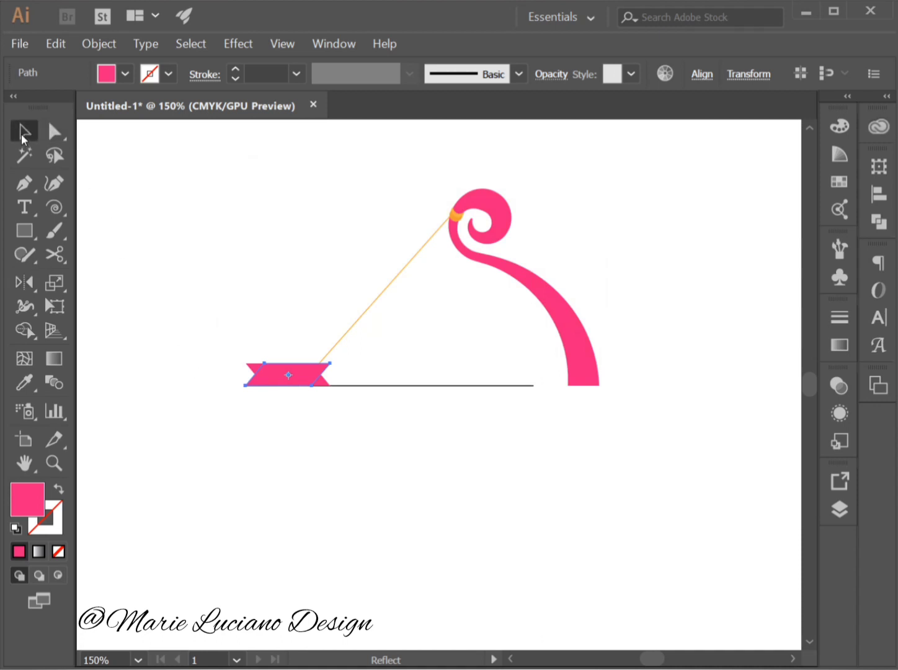
left_click_drag(305, 375, 307, 398)
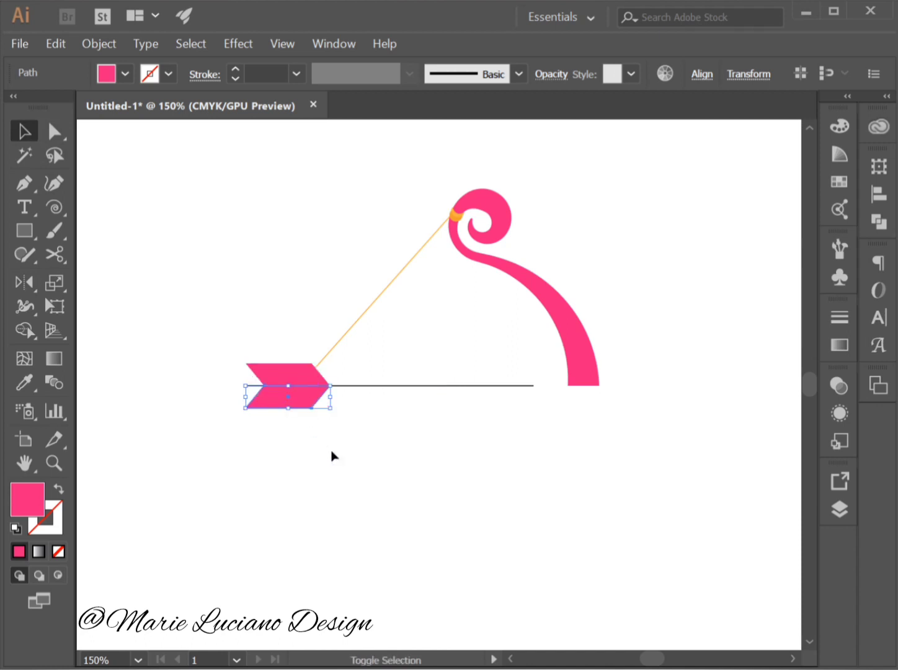
left_click(310, 467)
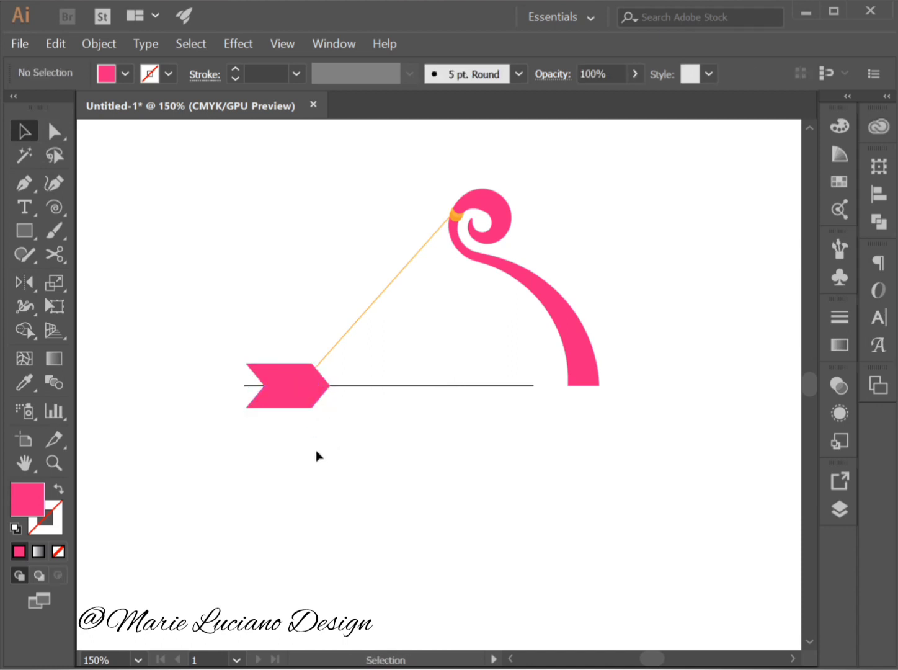
Duplicate the lower pink parallelogram slightly down and to the left, giving the copy the default white fill and black stroke.
left_click(277, 407)
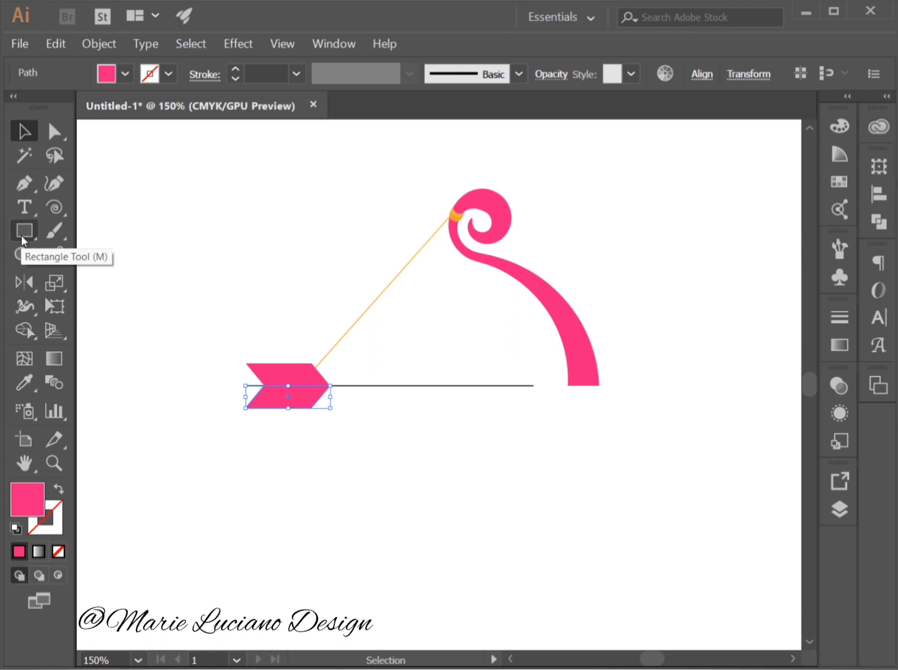
left_click(267, 484)
left_click(296, 405)
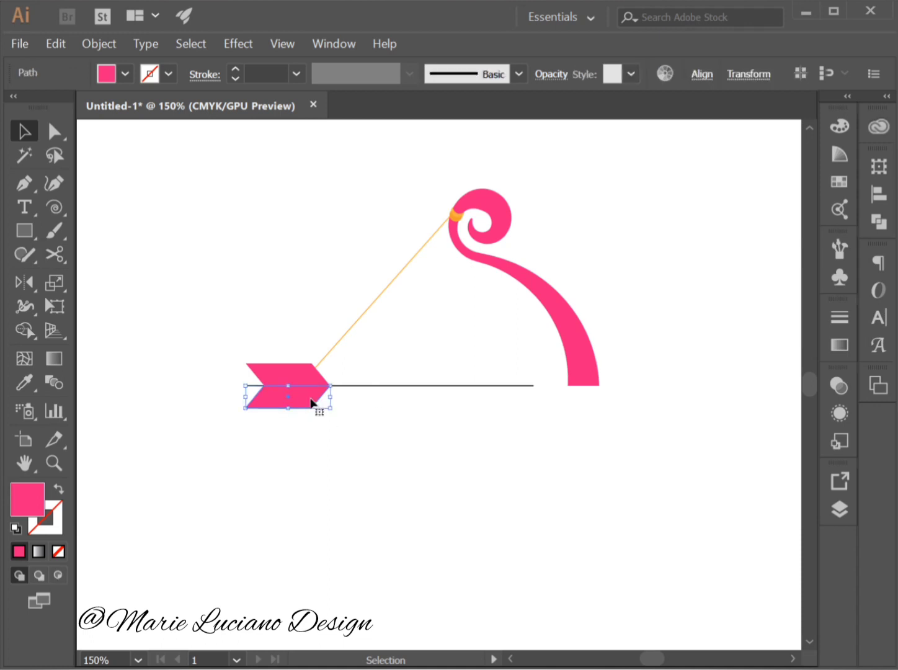
left_click_drag(310, 405, 289, 413)
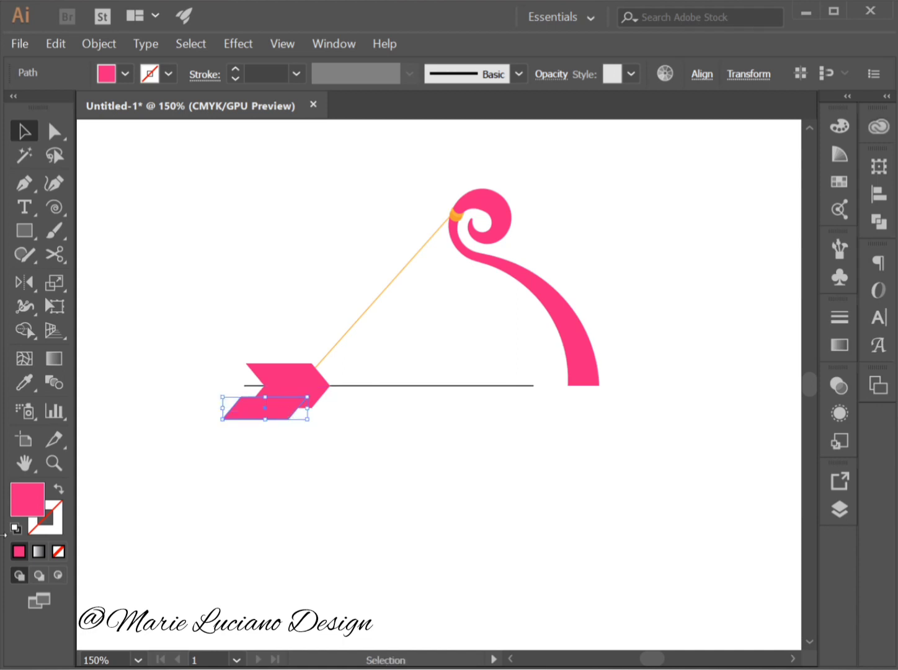
left_click(16, 528)
left_click(221, 533)
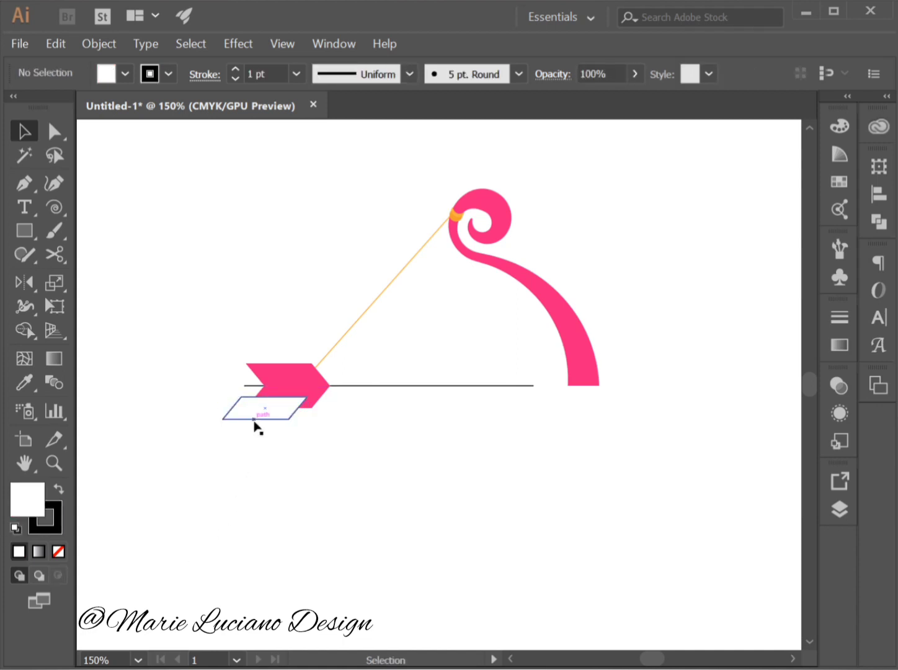
Delete the white parallelogram's upper-left anchor point and reshape the triangle by shifting its left point inward and its top point slightly up-left.
left_click(26, 186)
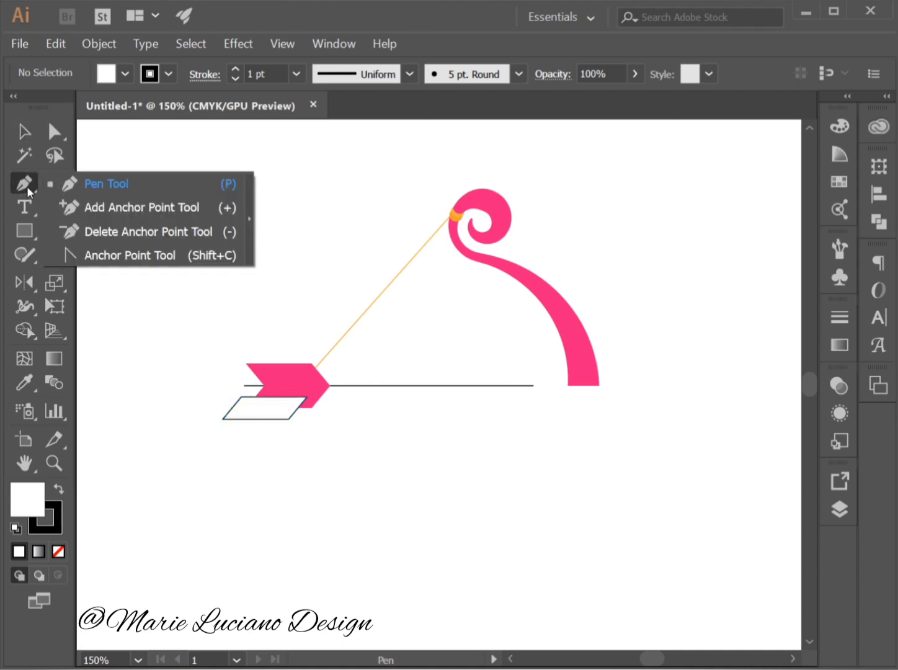
left_click(159, 233)
left_click(243, 399)
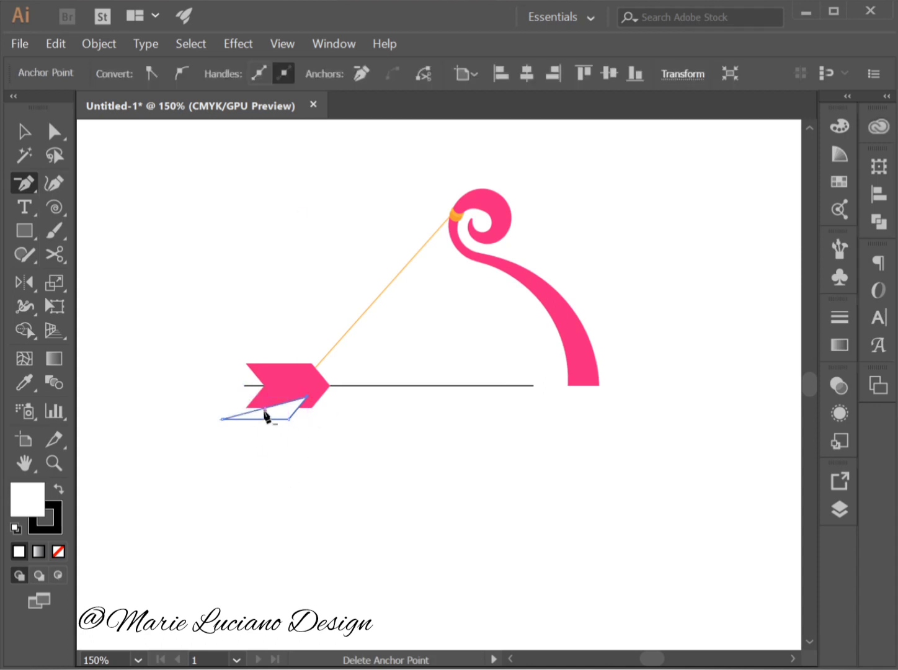
left_click(54, 131)
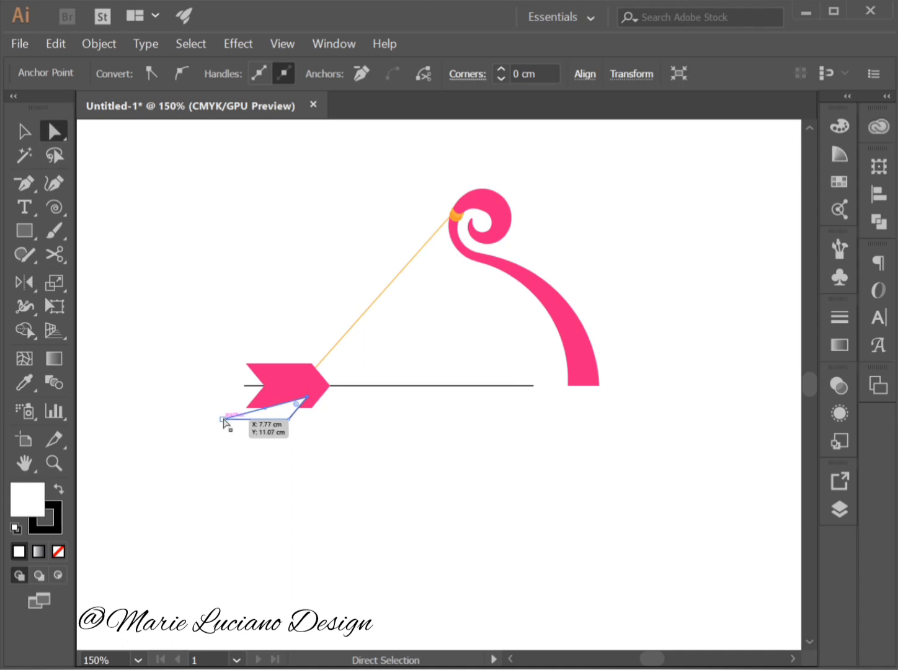
left_click_drag(224, 421, 253, 422)
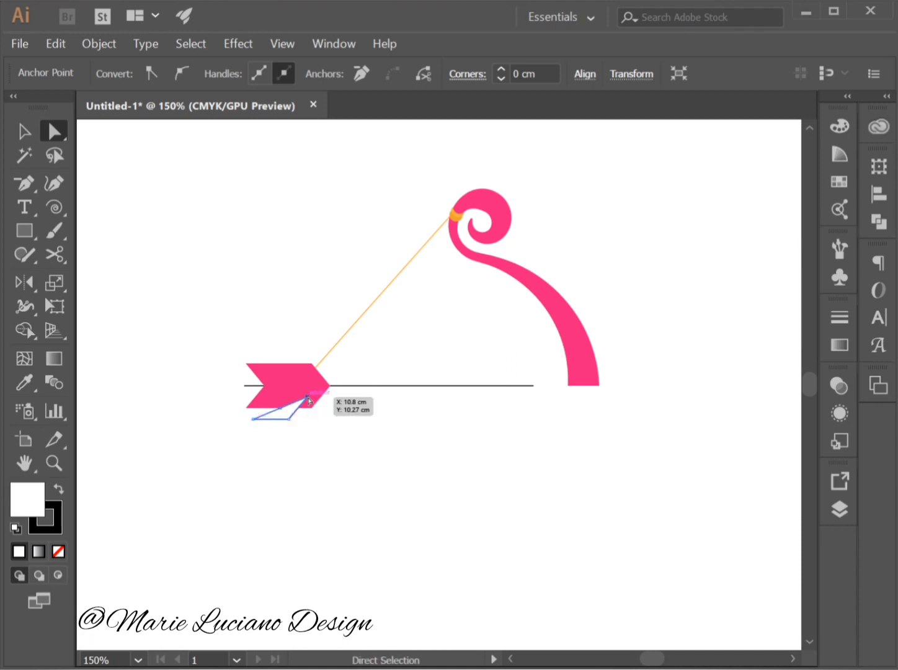
left_click_drag(308, 400, 303, 393)
left_click(319, 466)
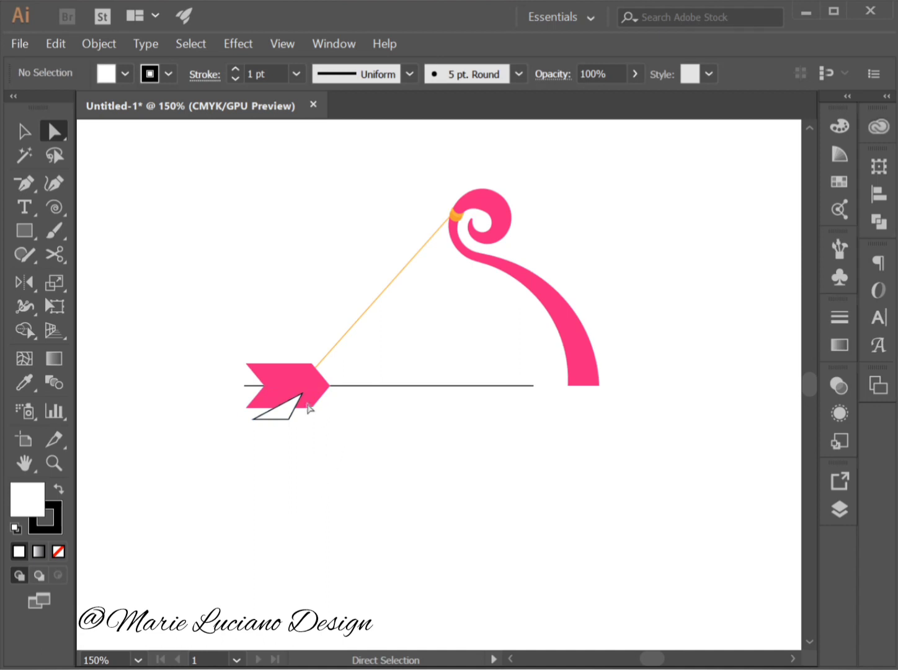
Cut the white triangle out of the lower pink feather half with the Pathfinder's Minus Front.
key("v")
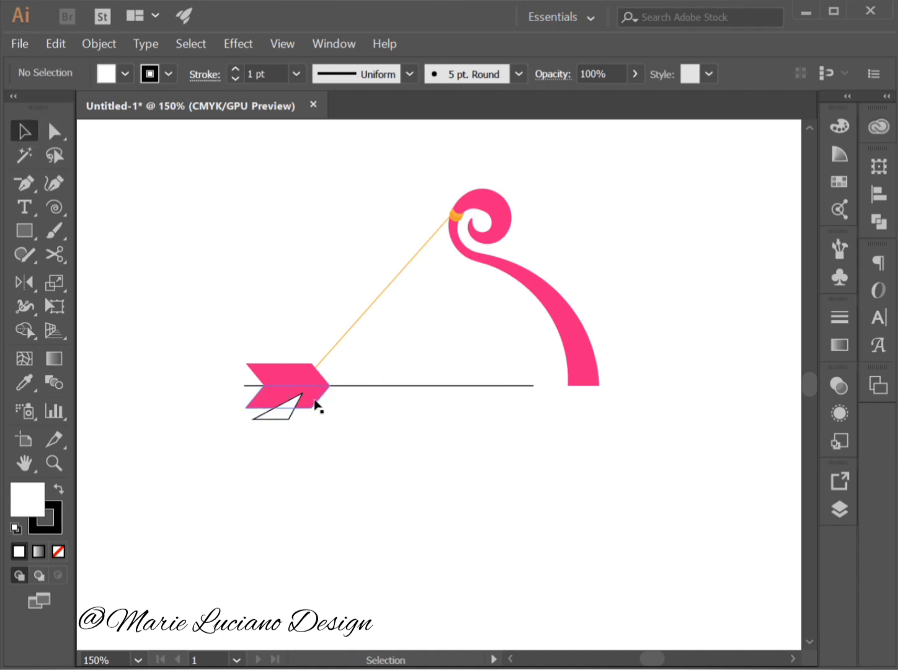
left_click(317, 406)
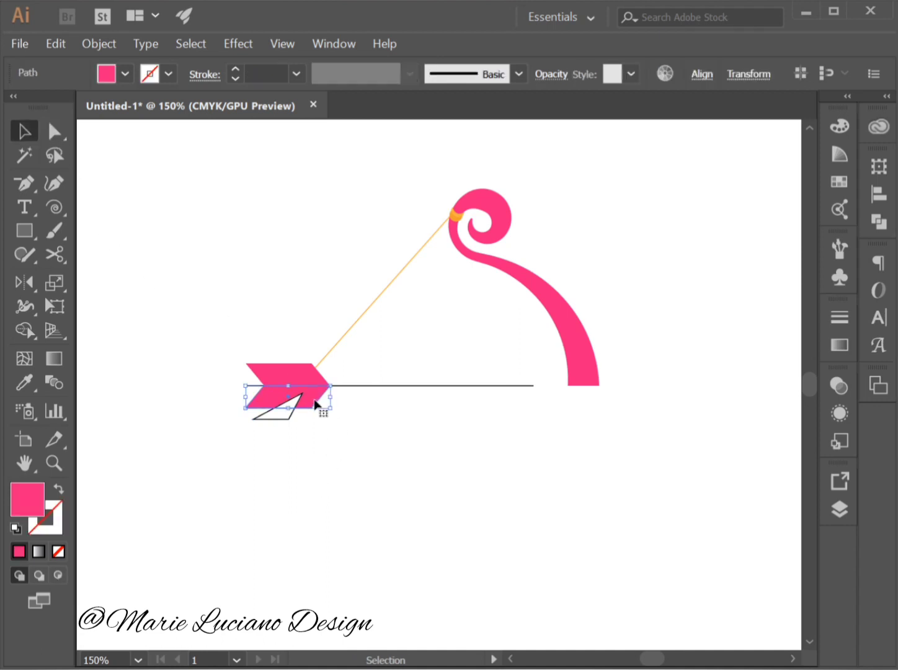
left_click(282, 421, "shift")
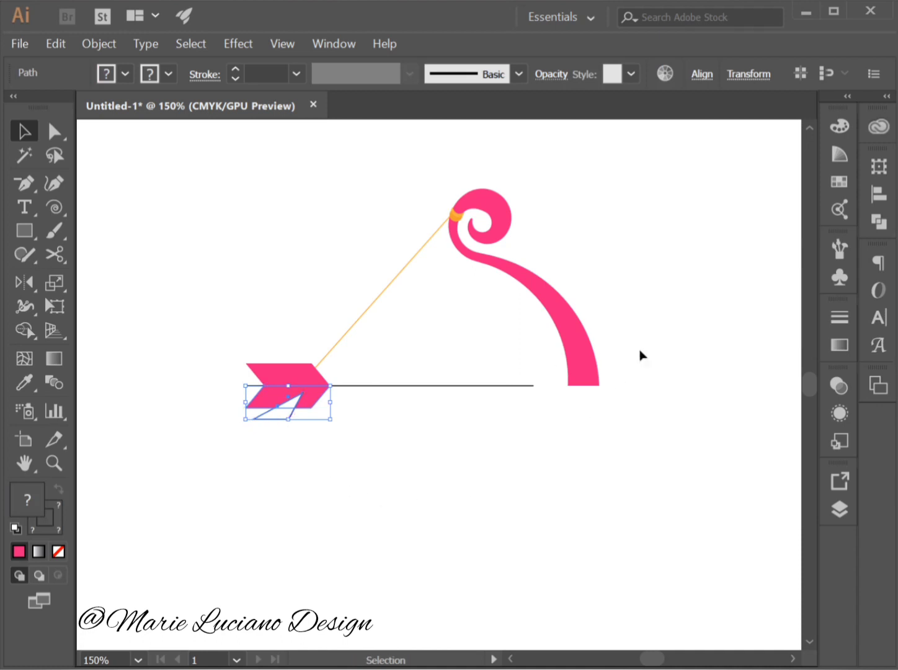
left_click(881, 223)
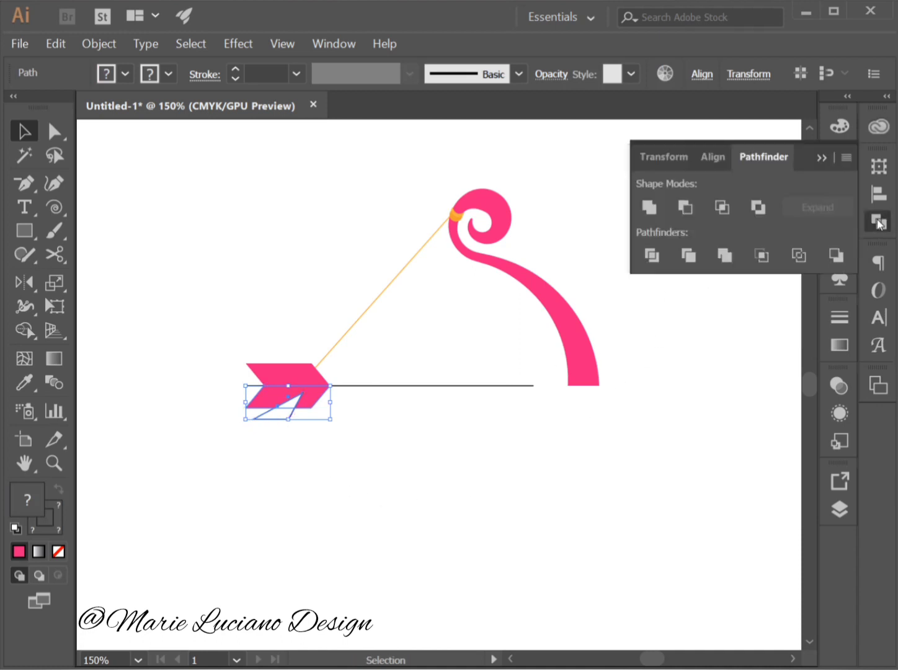
left_click(685, 208)
left_click(559, 468)
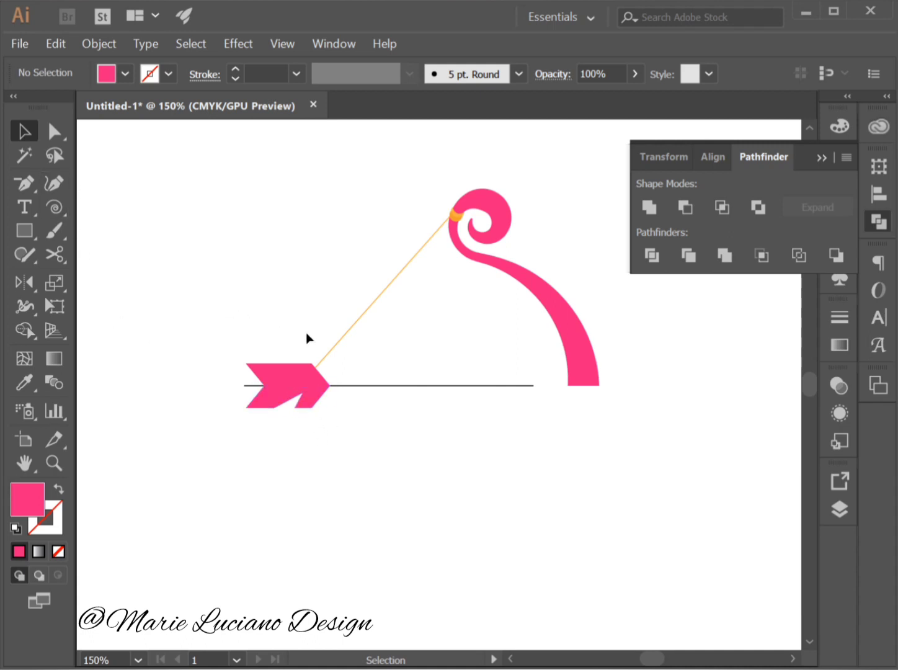
Narrow the notch in the lower feather half by adjusting its anchor points with Direct Selection, lowering its tip slightly.
left_click(55, 132)
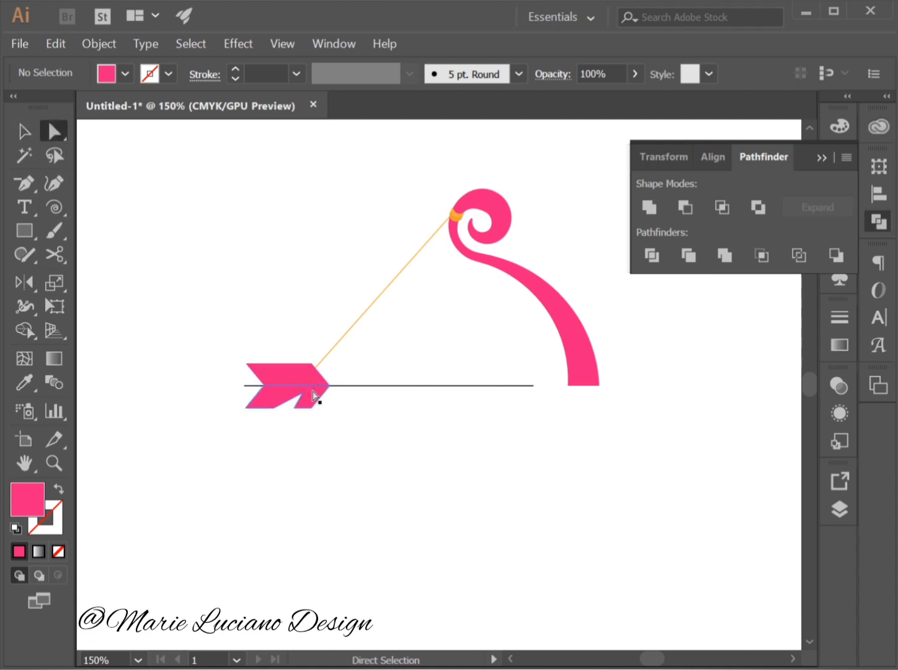
left_click(303, 394)
mouse_move(303, 393)
left_mouse_down()
mouse_move(275, 408)
mouse_move(299, 397)
left_mouse_up()
left_click(324, 469)
left_click(327, 424)
left_click(294, 398)
left_click(366, 480)
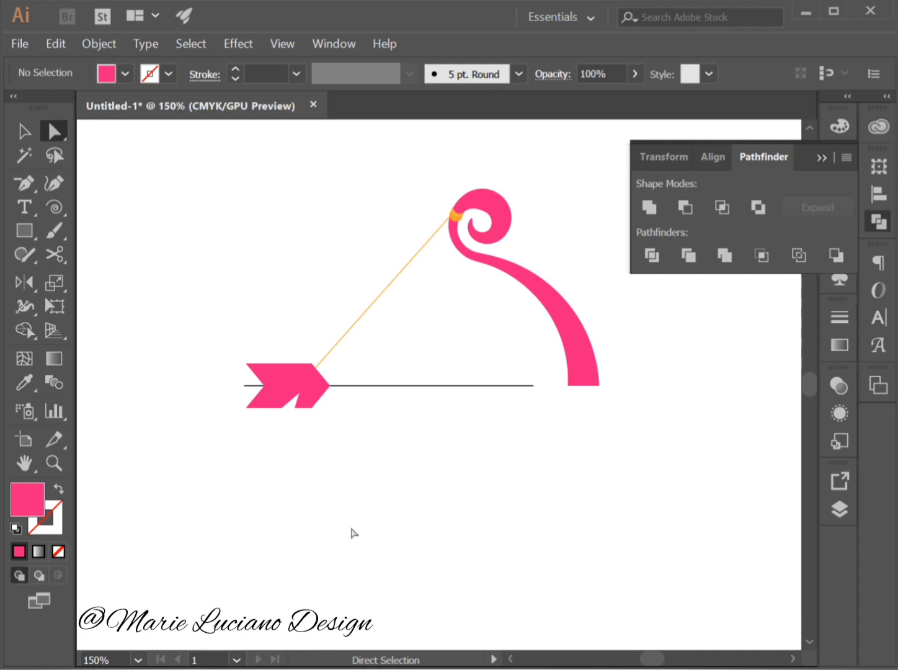
left_click(22, 133)
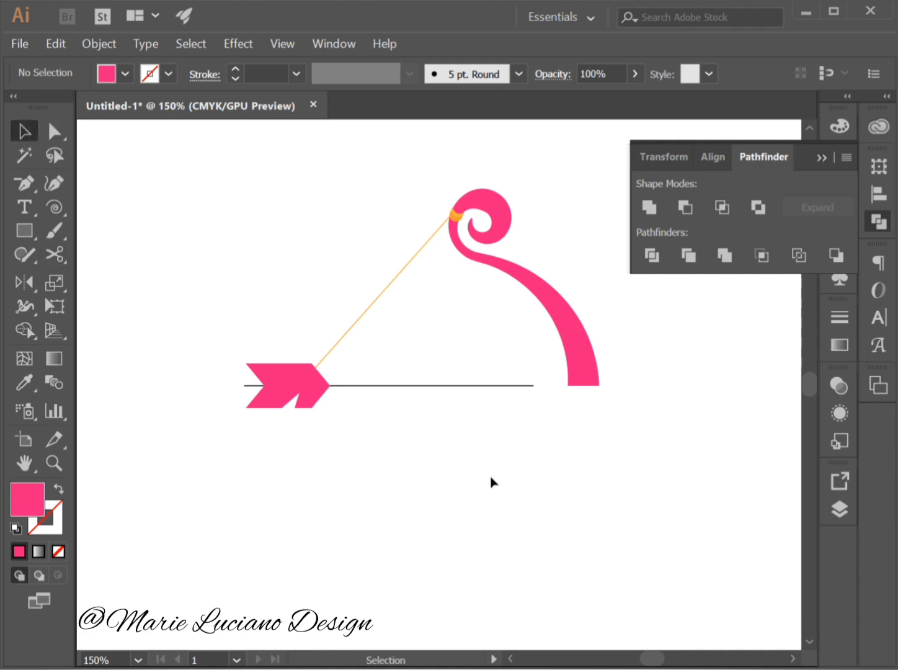
Shift the black base line slightly right and bring it to the front of the feather.
left_click(520, 386)
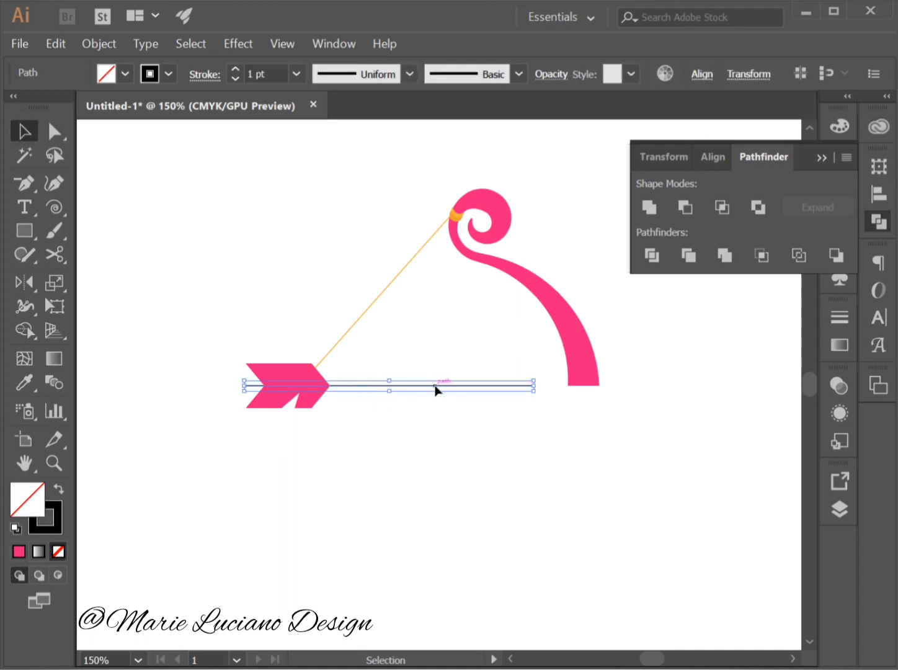
left_click_drag(436, 390, 447, 391)
right_click(448, 391)
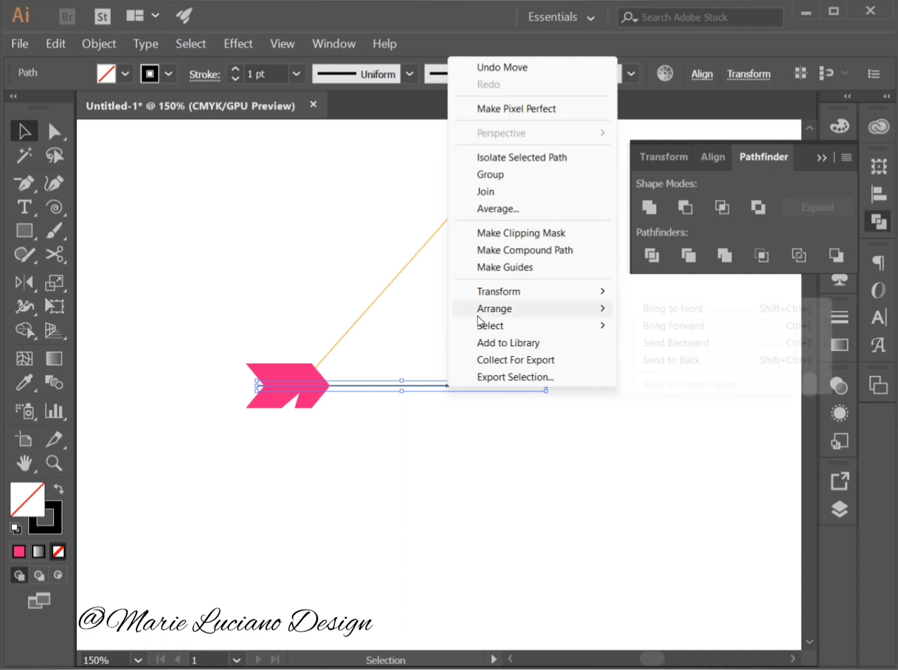
mouse_move(484, 311)
left_click(637, 310)
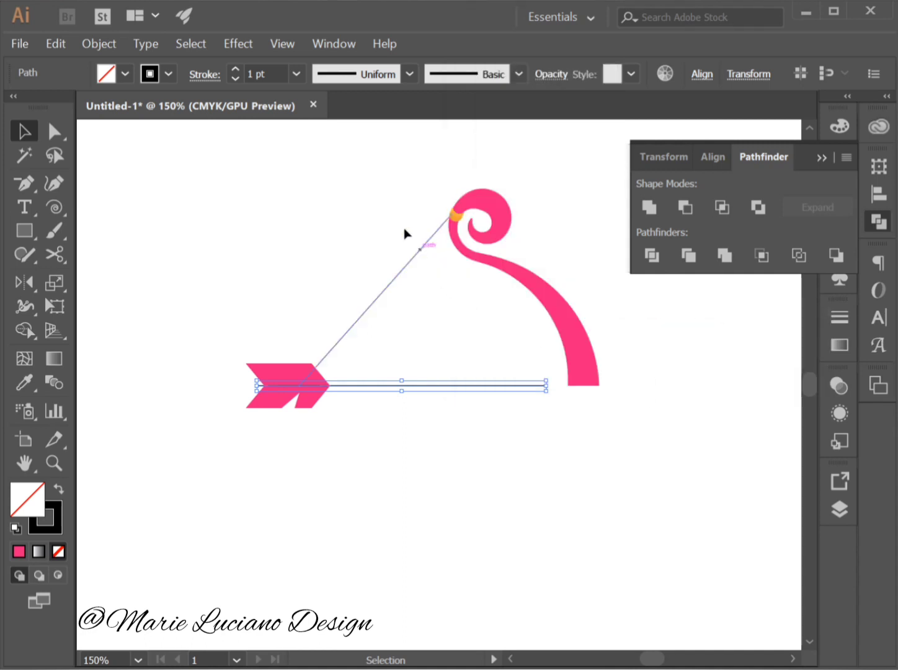
Set the arrow shaft line's stroke weight to 8 pt and give it round caps.
left_click(298, 75)
left_click(335, 247)
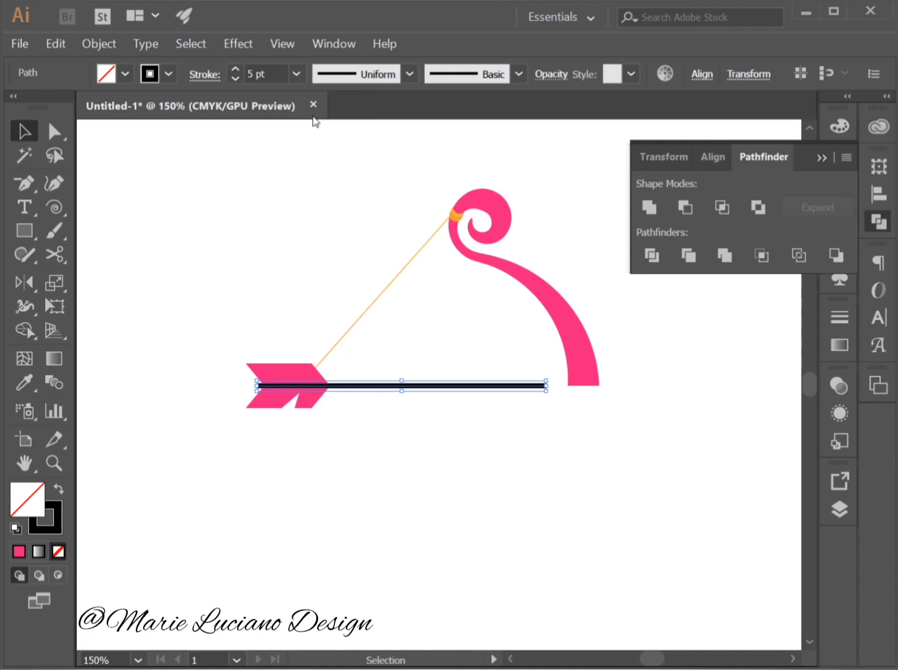
left_click(298, 73)
left_click(337, 307)
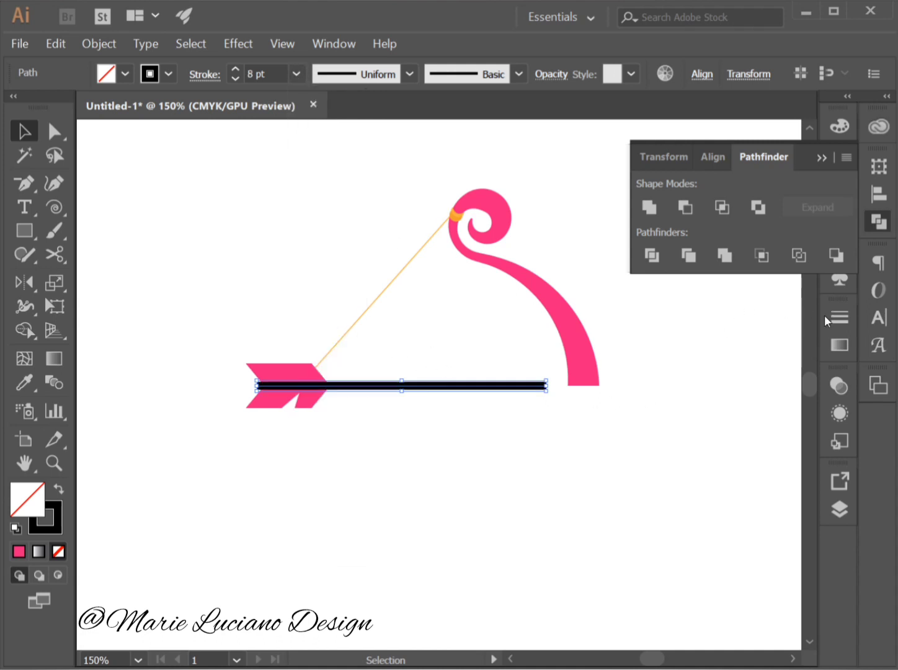
left_click(841, 318)
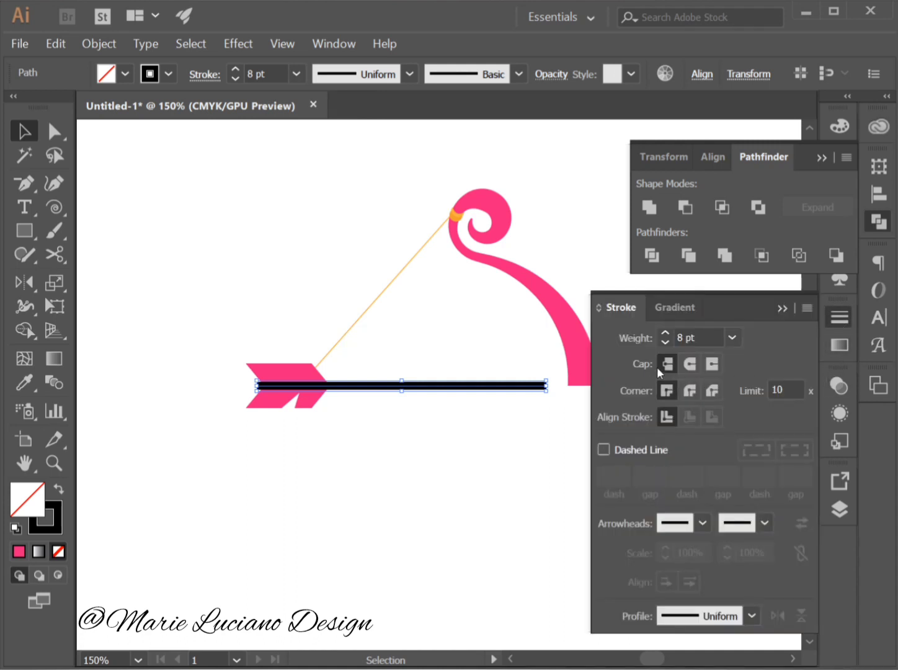
left_click(685, 367)
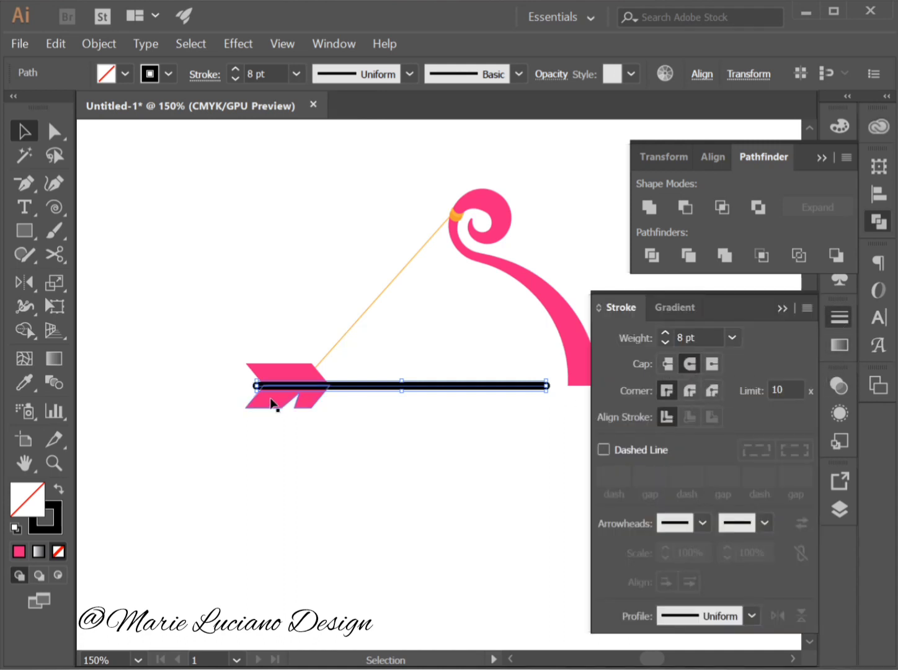
key("ctrl+shift+bracketleft")
left_click(782, 308)
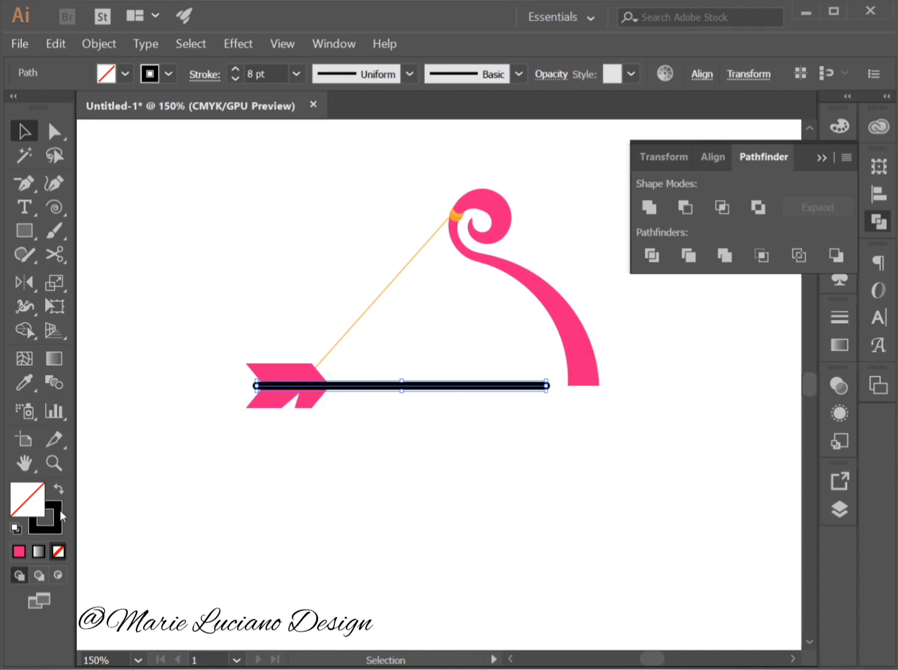
Set the arrow shaft's stroke colour to the light brown swatch C=25 M=40 Y=65 K=0.
double_click(59, 510)
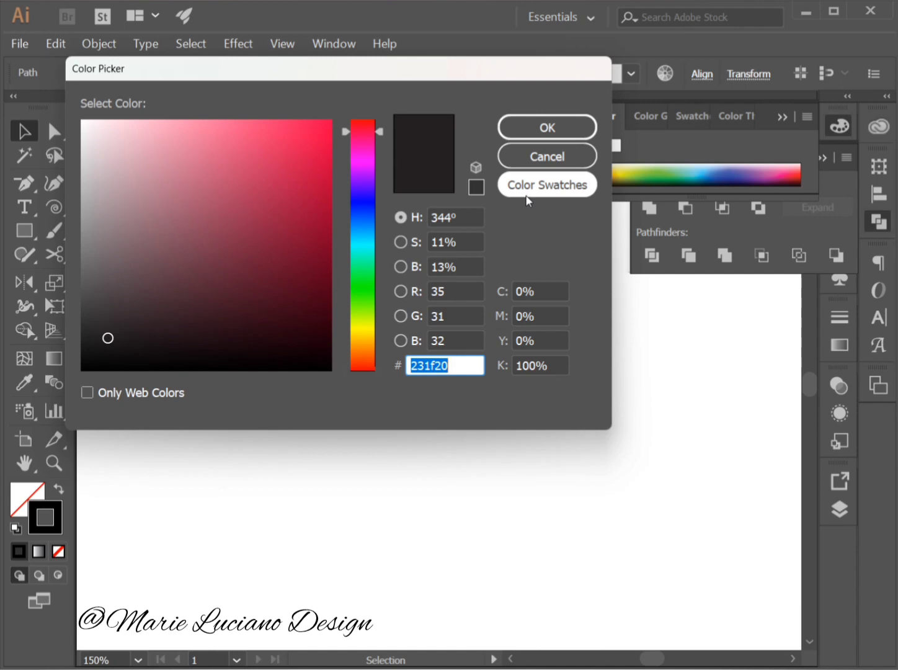
left_click(528, 198)
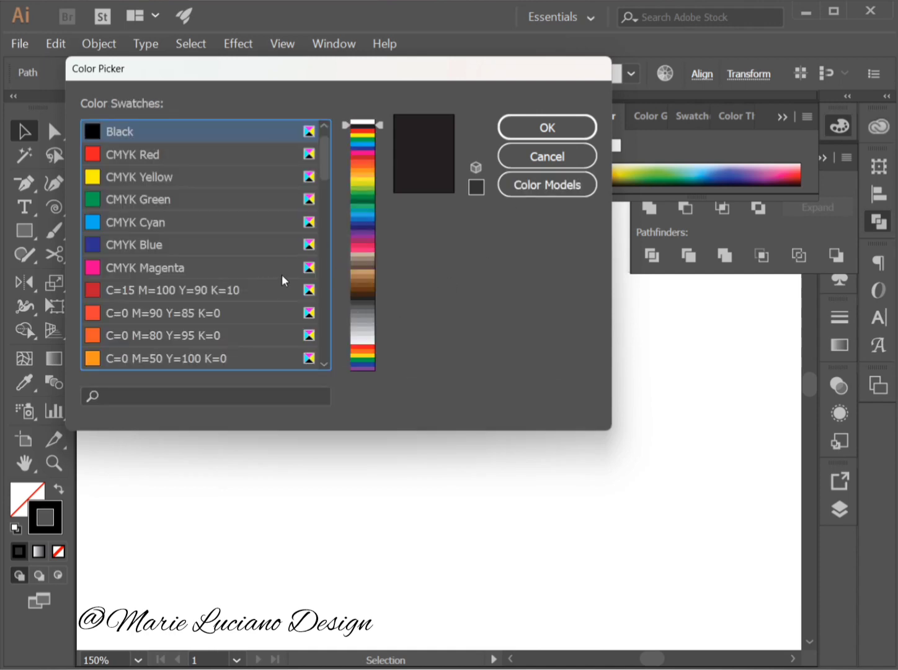
left_click(317, 174)
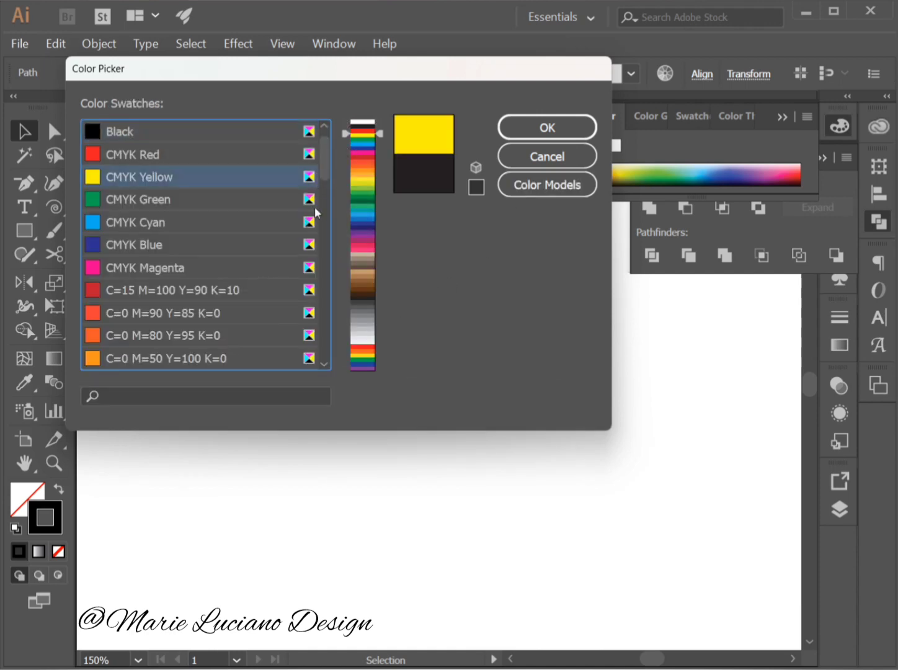
left_click_drag(328, 165, 316, 277)
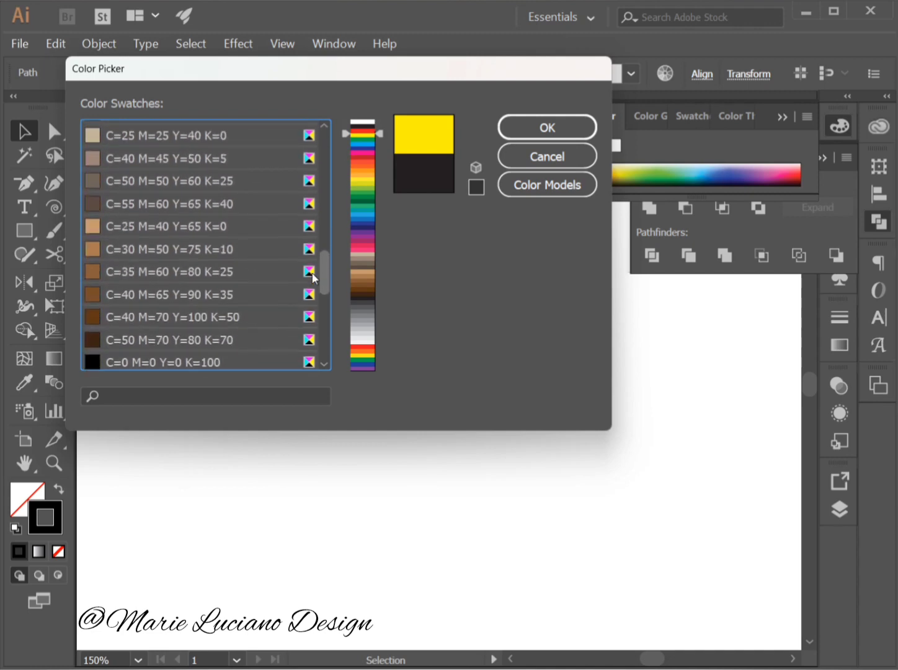
left_click(160, 223)
left_click(529, 129)
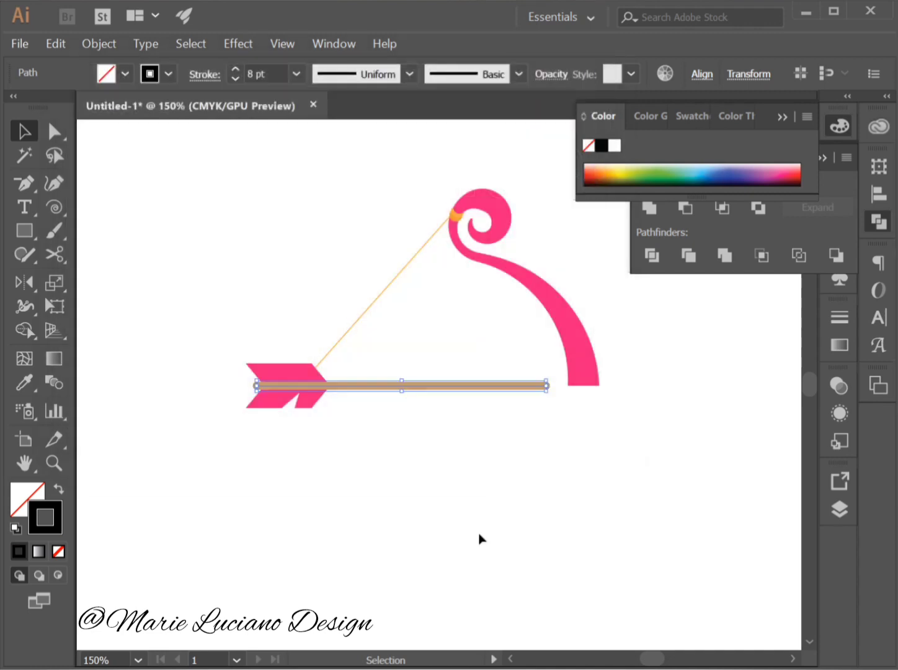
left_click(481, 537)
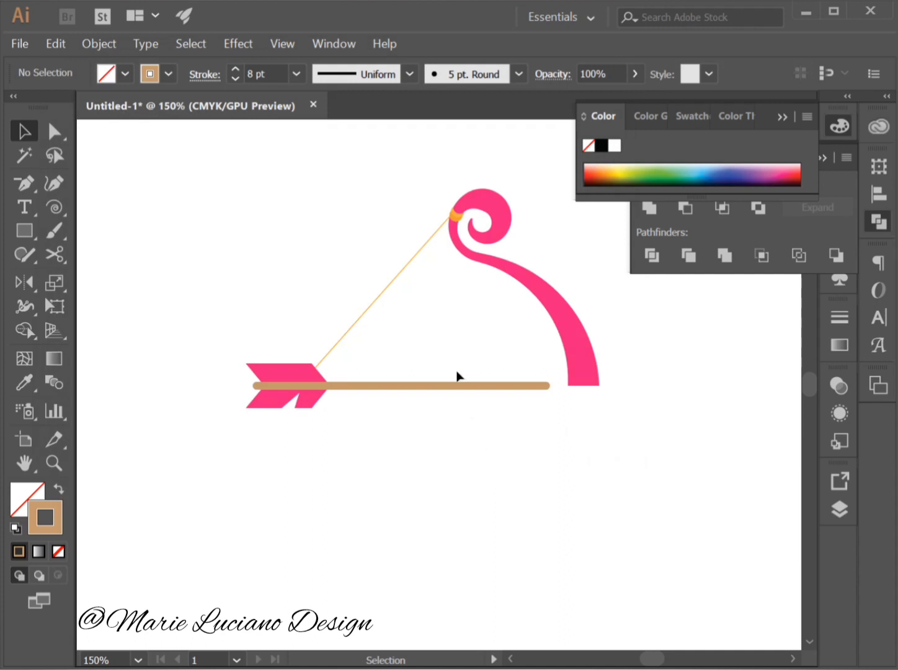
Recolour the arrow shaft's stroke with the beige swatch C=25 M=25 Y=40 K=0.
left_click(458, 390)
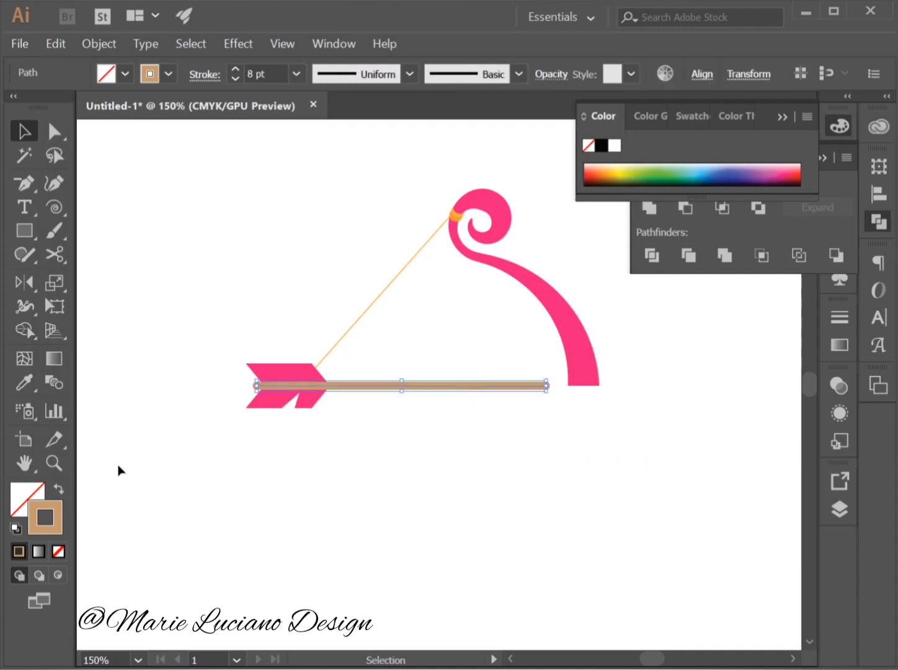
double_click(45, 512)
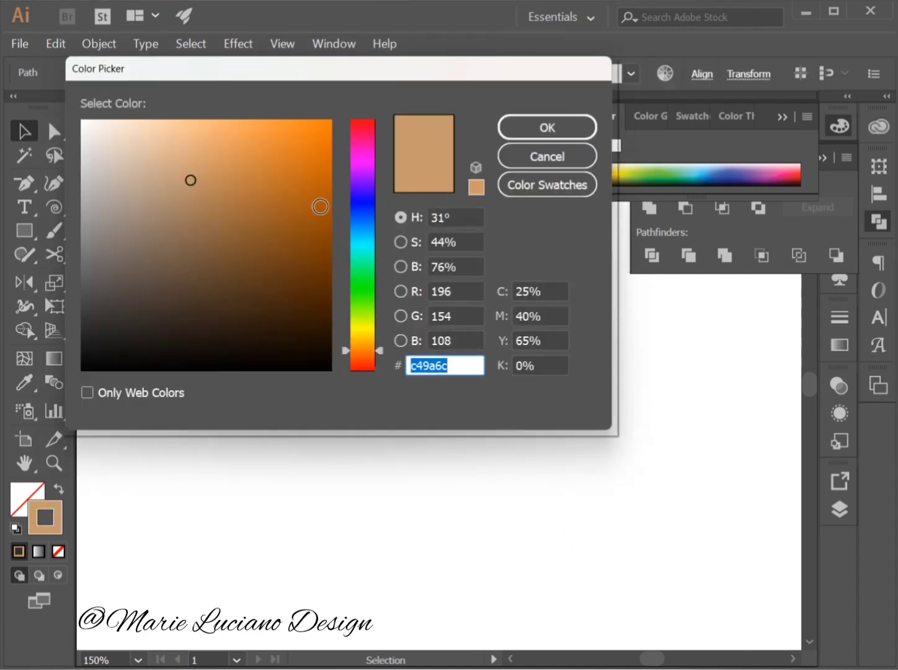
left_click(515, 186)
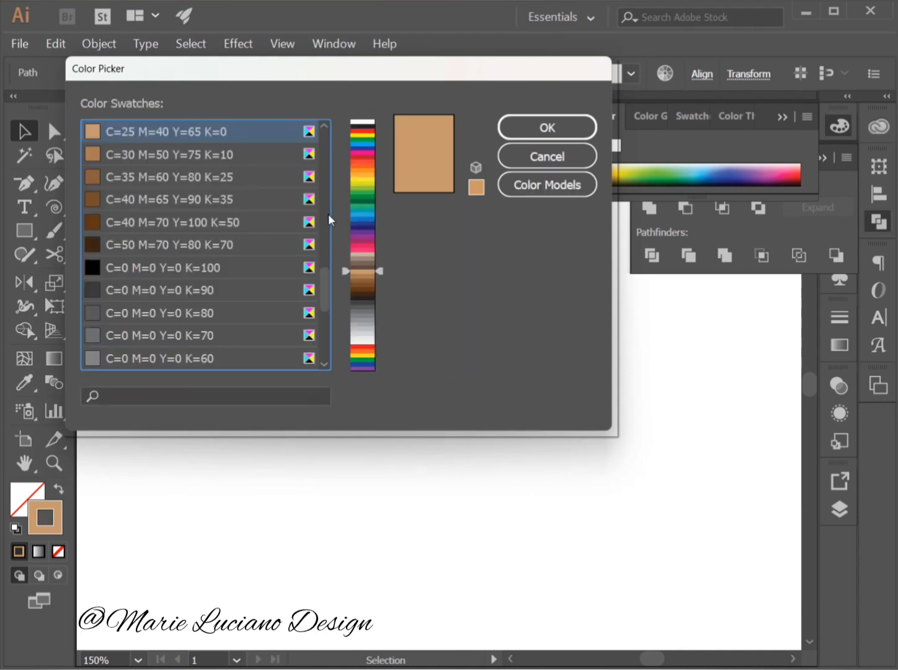
scroll(323, 276, "up", 1)
scroll(322, 273, "up", 1)
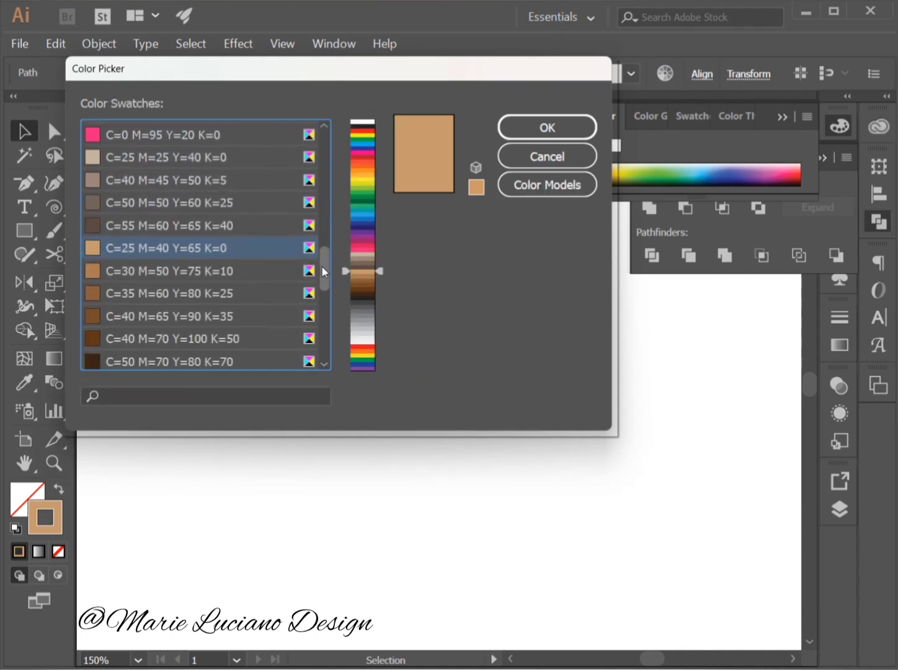
left_click(224, 161)
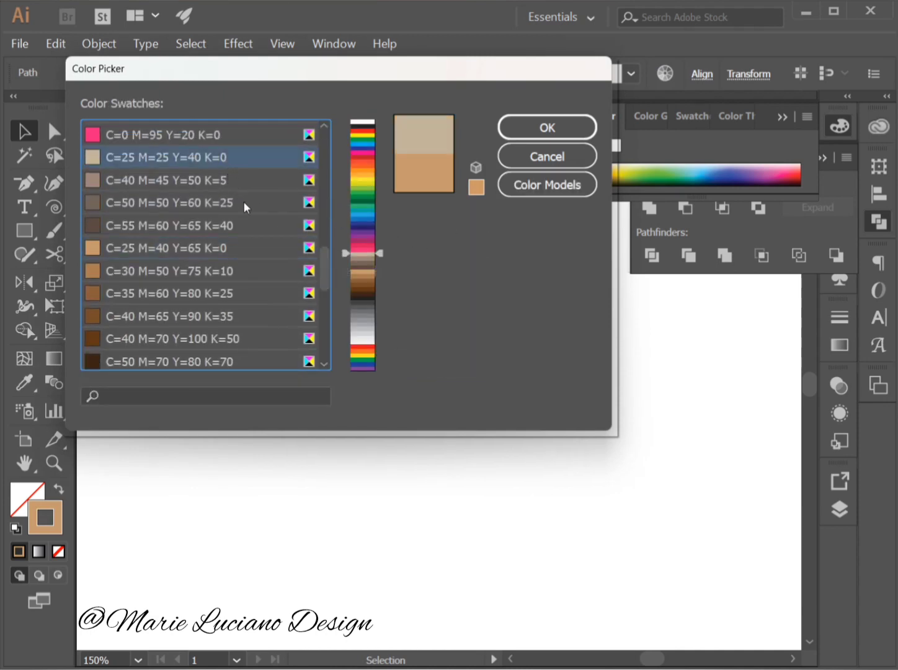
left_click(527, 128)
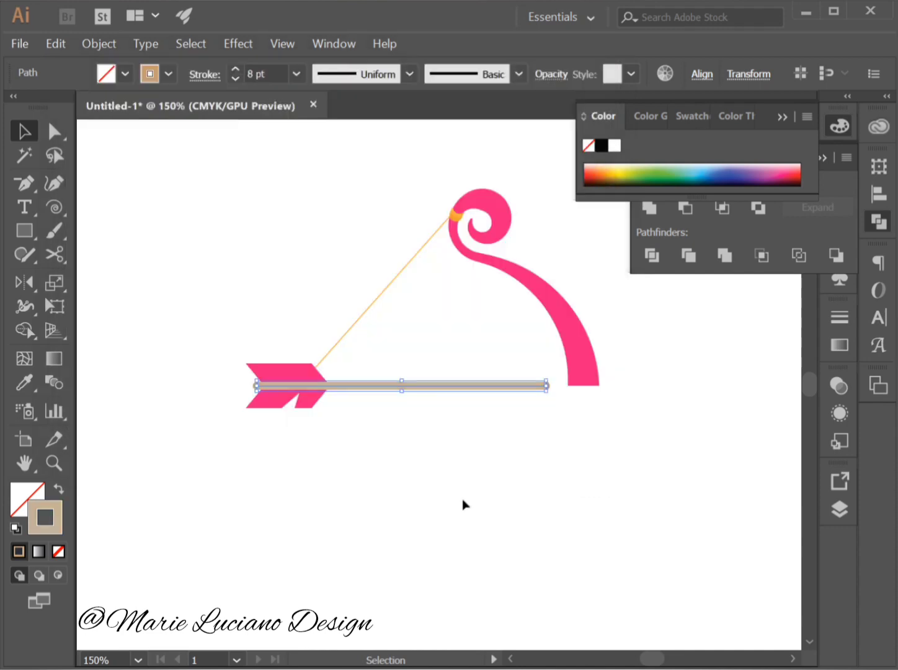
left_click(463, 502)
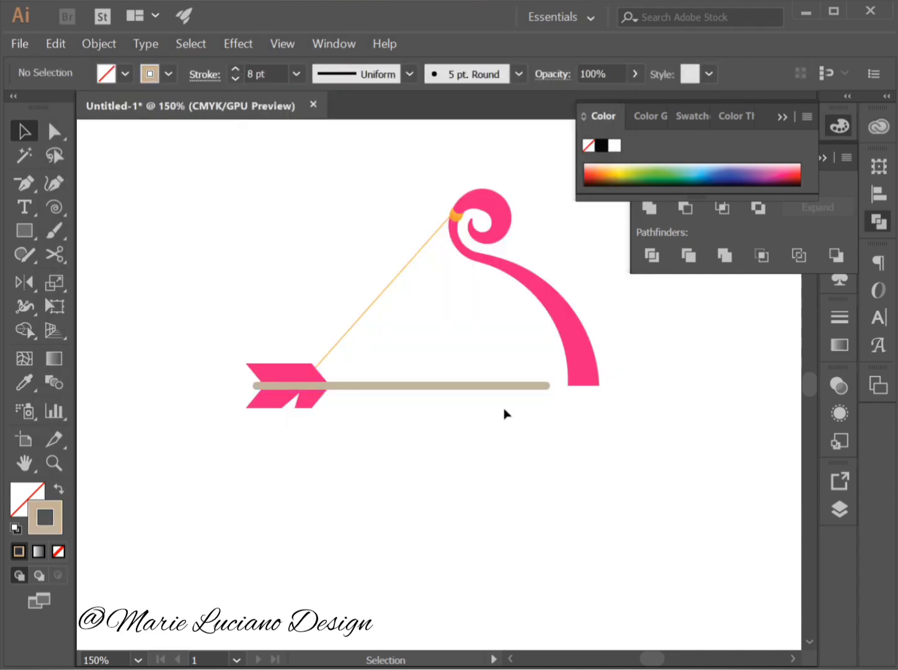
Extend the arrow shaft's right end horizontally past the bow limb with Direct Selection, and collapse the open colour and Pathfinder panels.
key("a")
left_click_drag(546, 386, 651, 397)
left_click(351, 443)
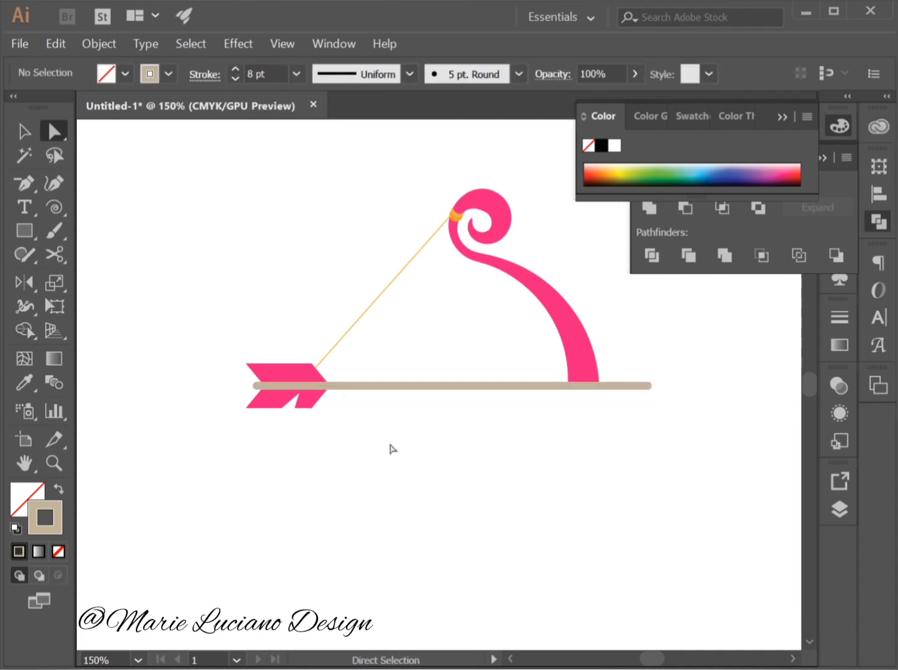
left_click(783, 117)
left_click(823, 158)
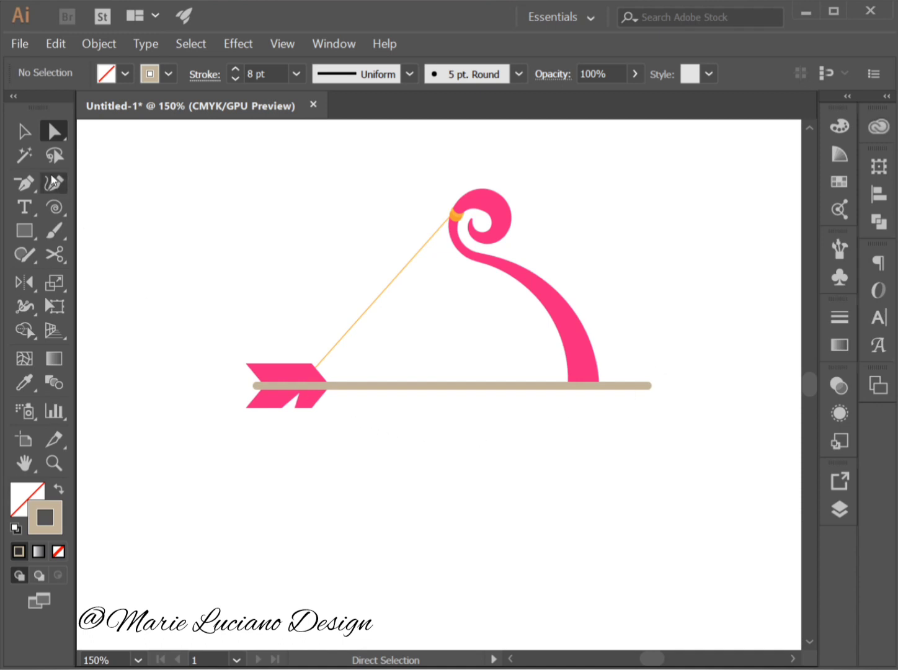
Draw a wide rectangle below the arrow shaft and give it the bow's pink fill without stroke using the Eyedropper.
left_click(31, 231)
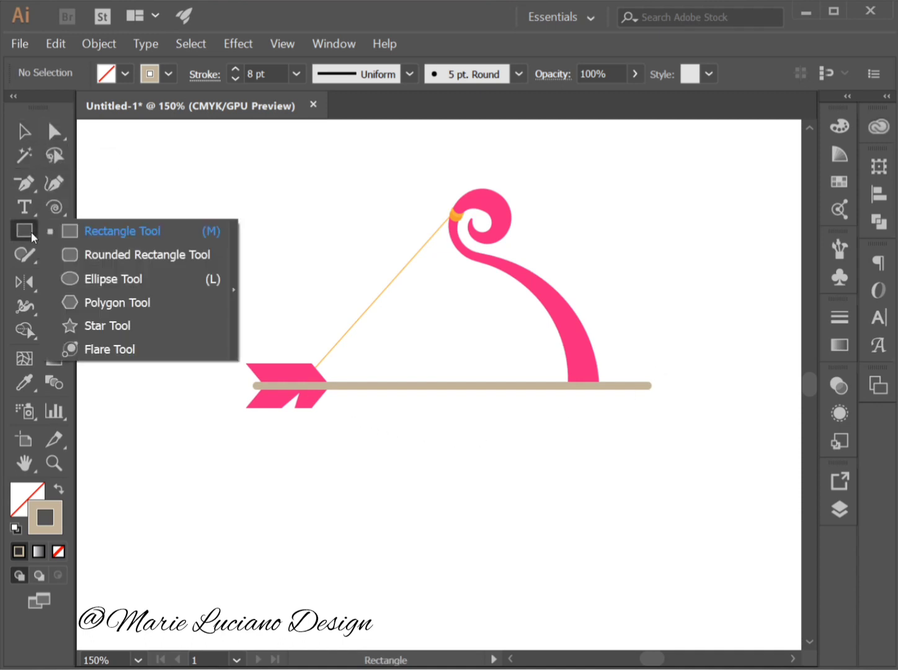
left_click(98, 231)
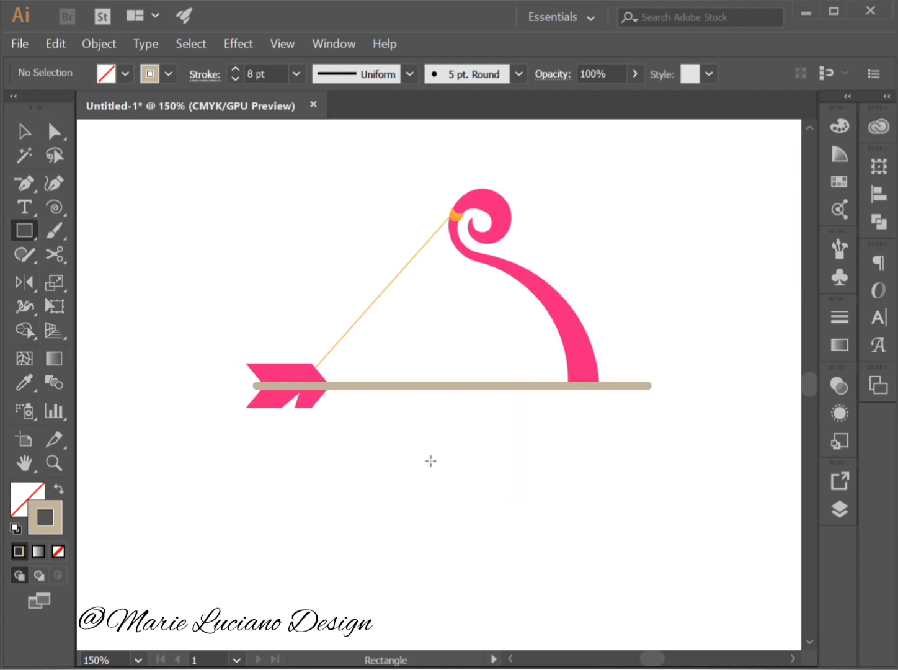
mouse_move(420, 452)
left_mouse_down()
mouse_move(461, 494)
mouse_move(511, 496)
left_mouse_up()
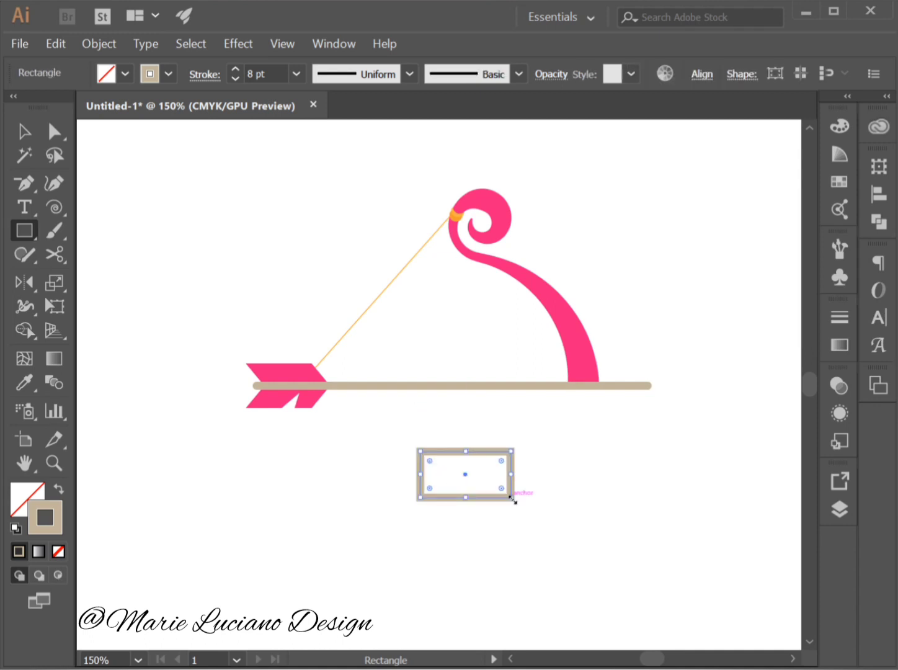
left_click(31, 381)
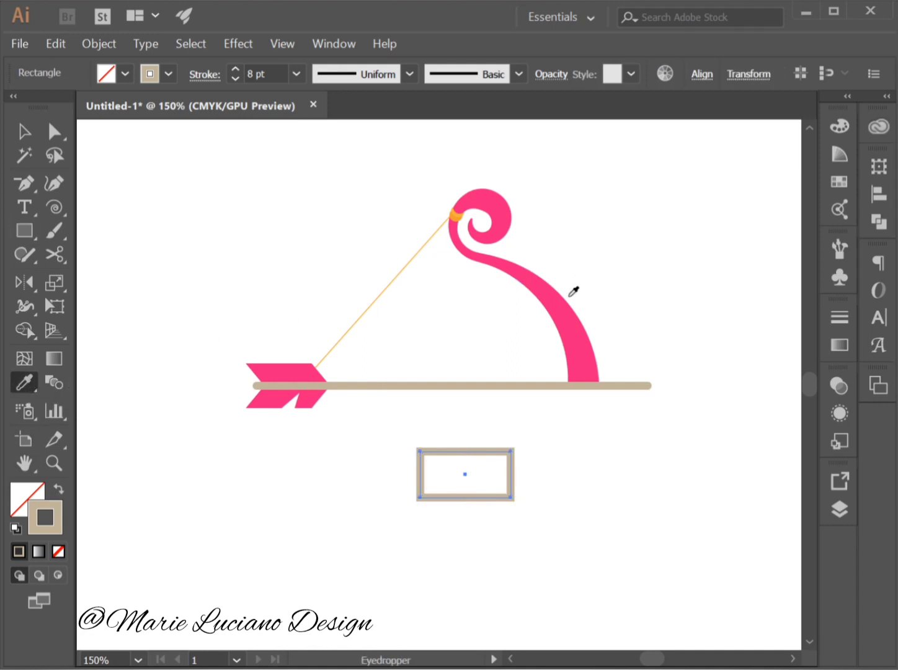
left_click(570, 315)
left_click(25, 131)
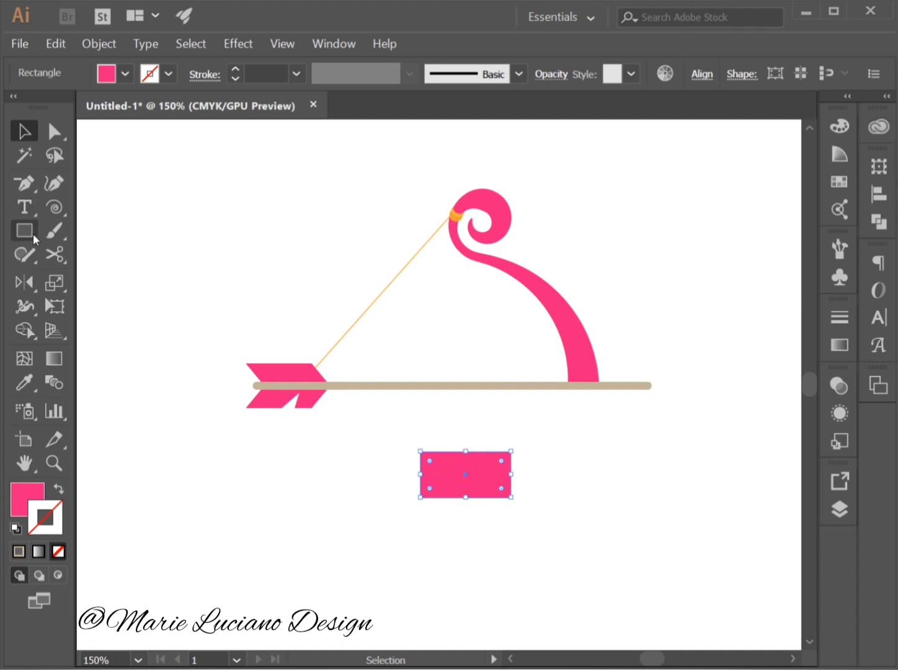
Rotate the pink rectangle by 45°.
left_click(25, 282)
left_click(97, 282)
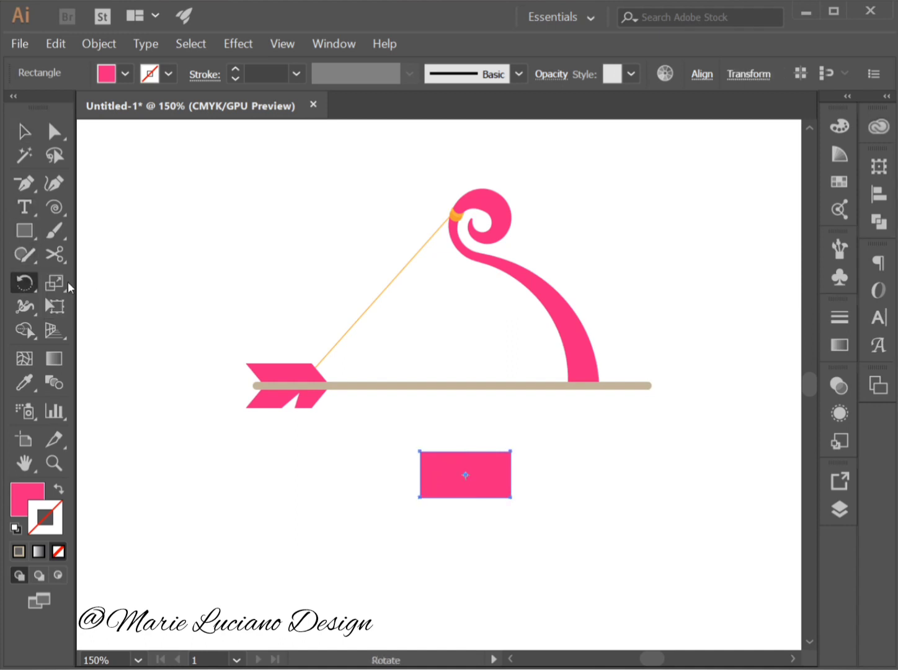
double_click(25, 282)
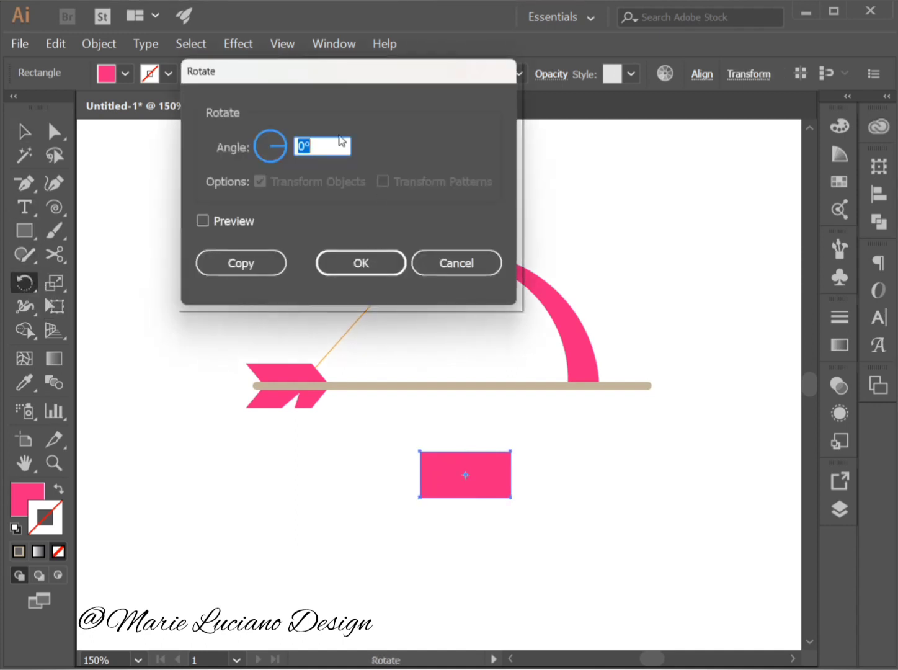
type("45")
left_click(202, 222)
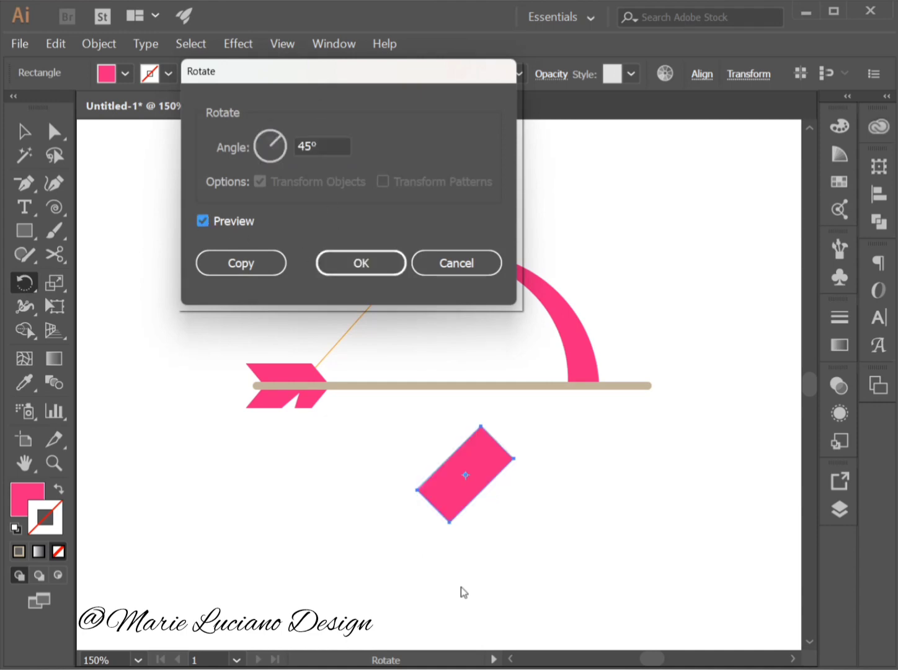
left_click(367, 263)
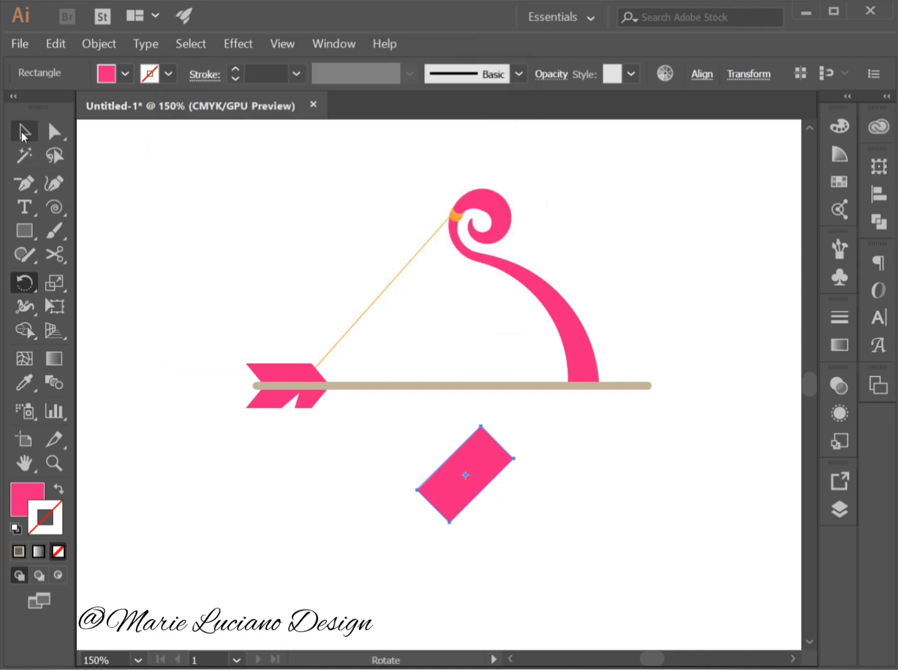
left_click(23, 133)
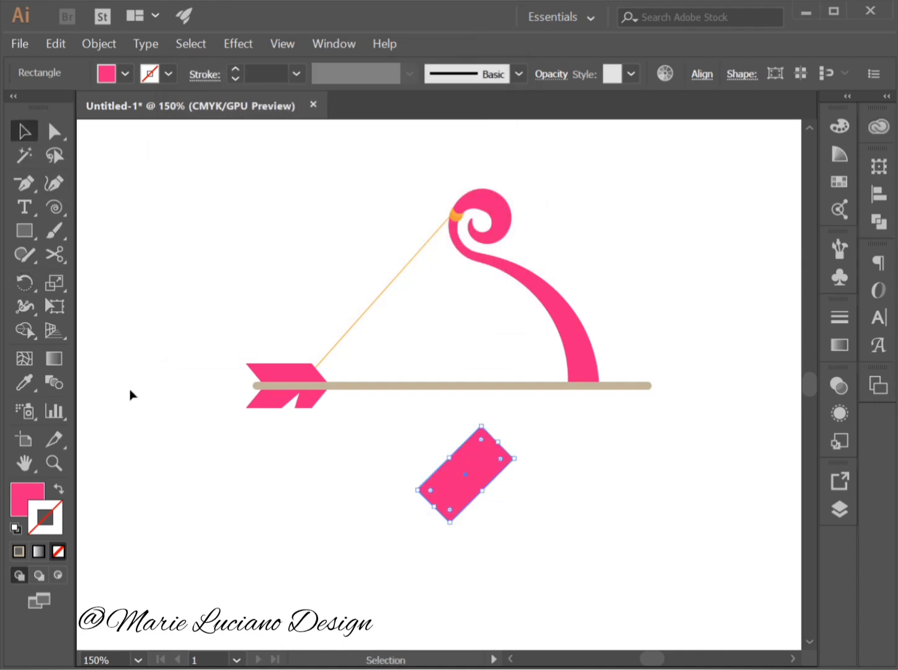
Reflect a copy of the rotated rectangle across the vertical axis to form a cross.
left_click(24, 283)
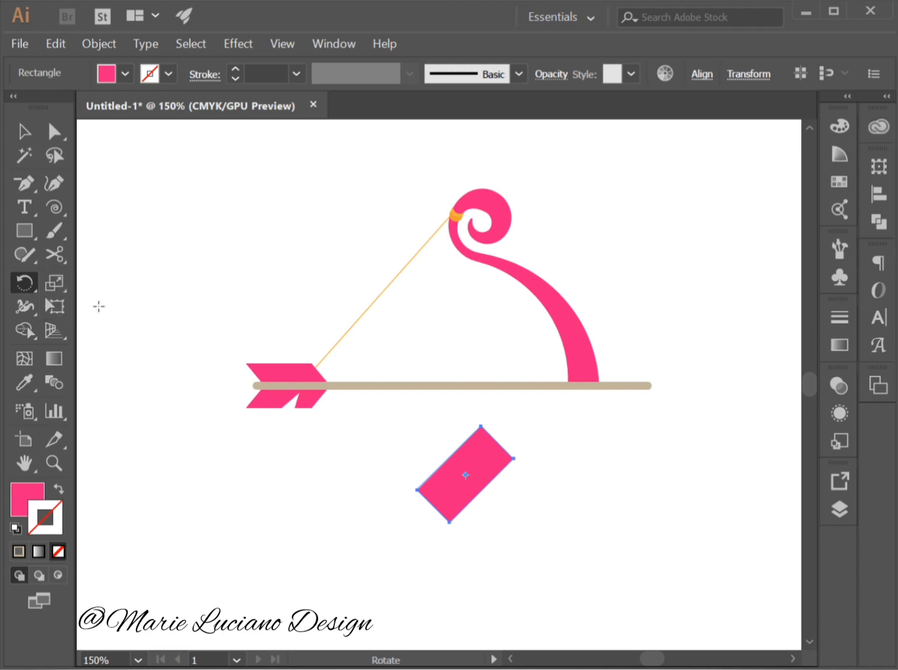
left_click(24, 283, "alt")
double_click(24, 283)
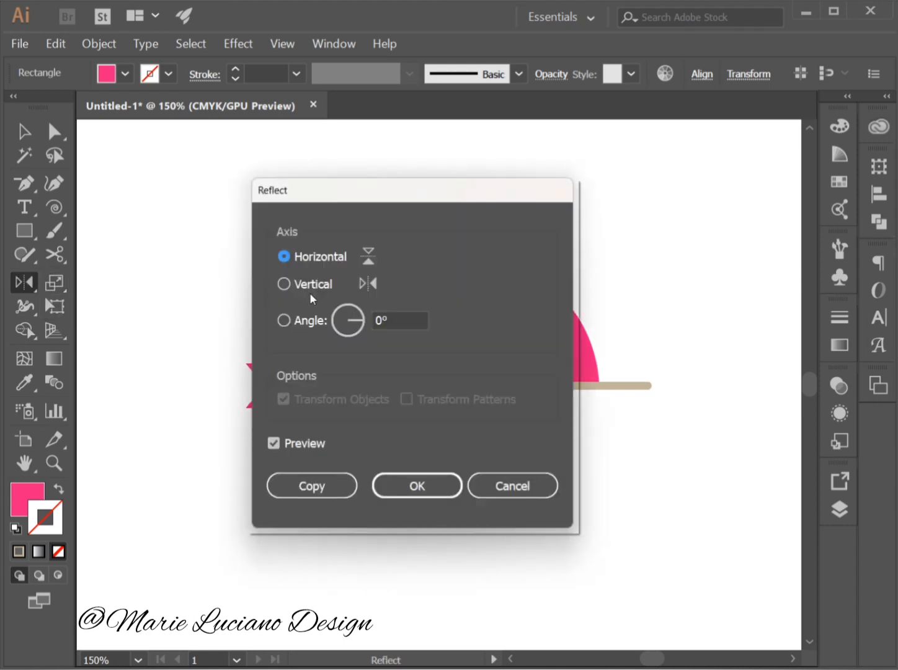
left_click(286, 285)
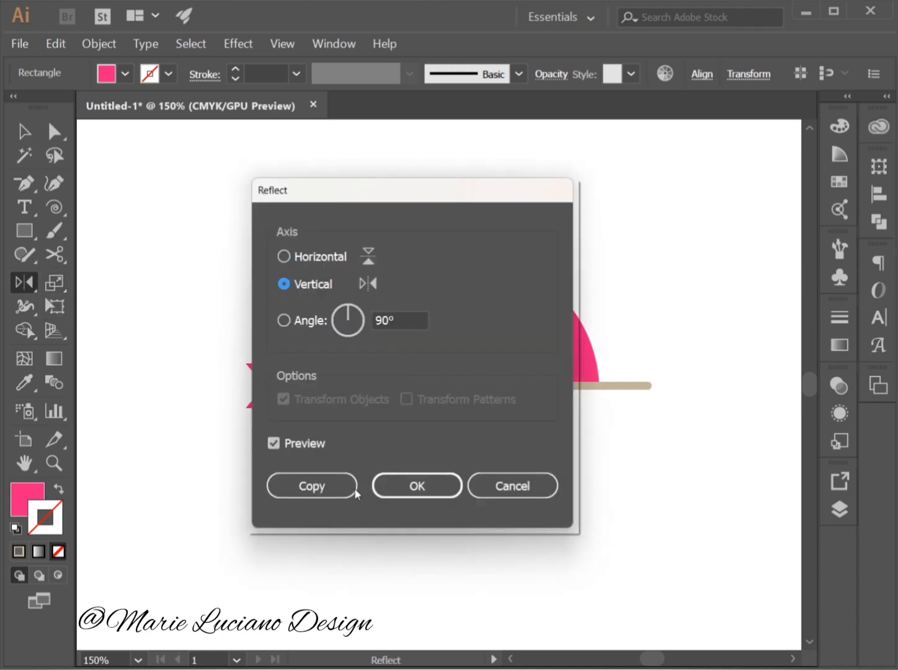
left_click(312, 486)
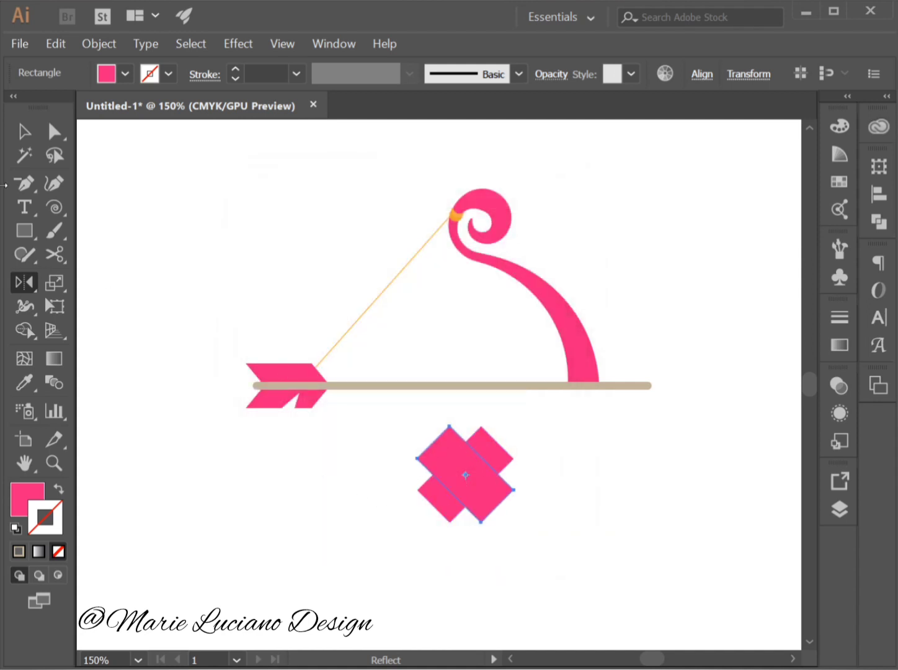
Remove the two lower arms of the crossed rectangles with Shape Builder and merge the remaining regions into an angular heart.
left_click(24, 132)
left_click_drag(405, 426, 515, 539)
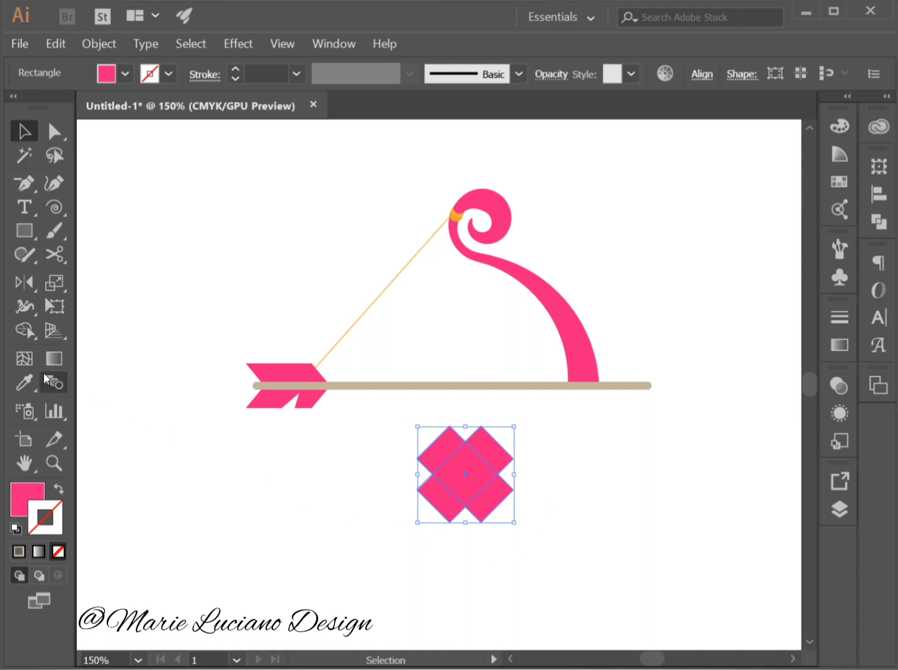
left_click_drag(26, 332, 130, 325)
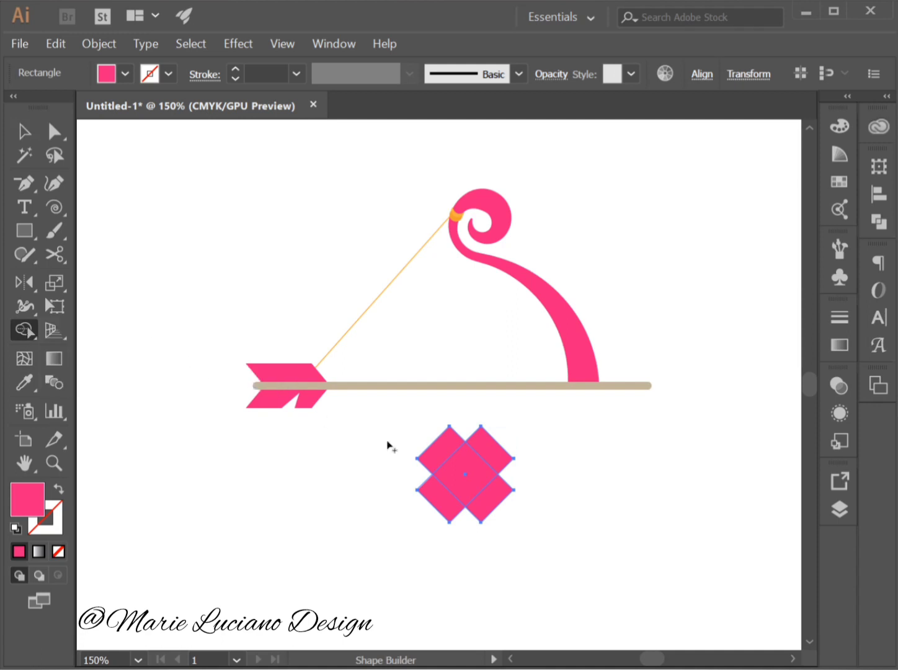
left_click(447, 511, "alt")
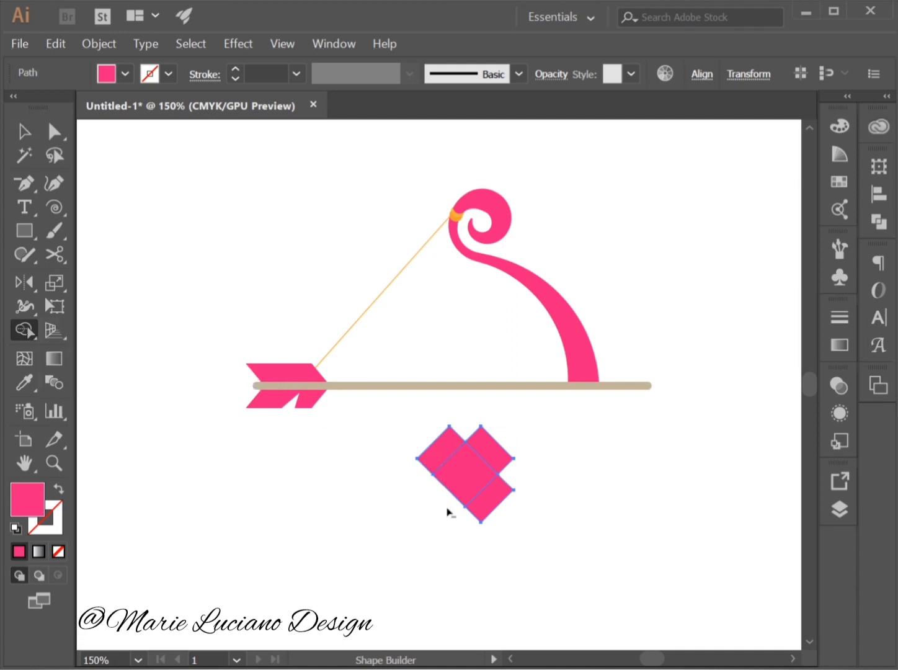
left_click(500, 494, "alt")
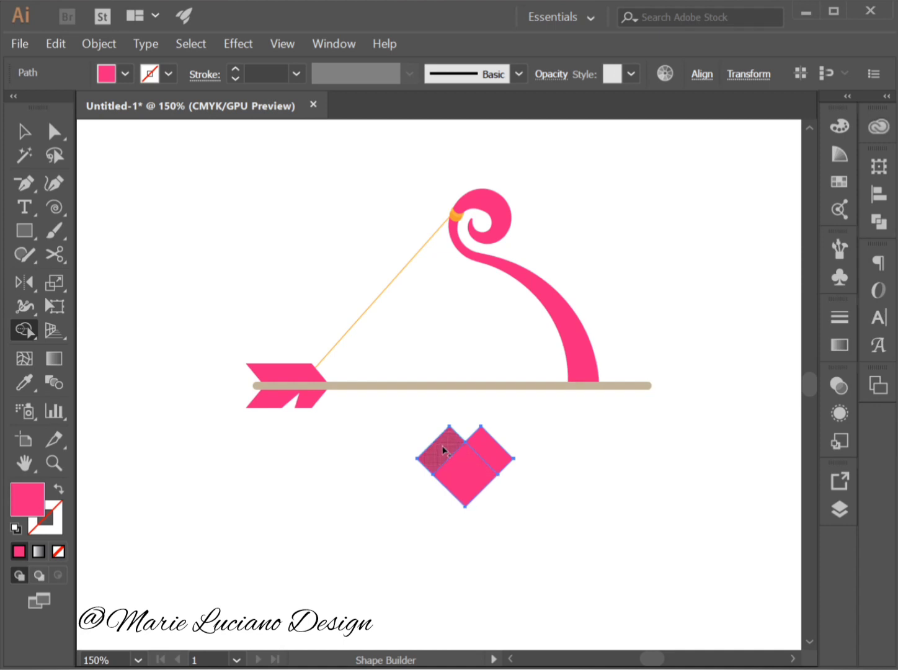
mouse_move(445, 449)
left_mouse_down()
mouse_move(476, 465)
mouse_move(490, 449)
left_mouse_up()
Delete the surplus anchor point on the heart's lower left edge and switch to Direct Selection.
left_click_drag(31, 183, 125, 230)
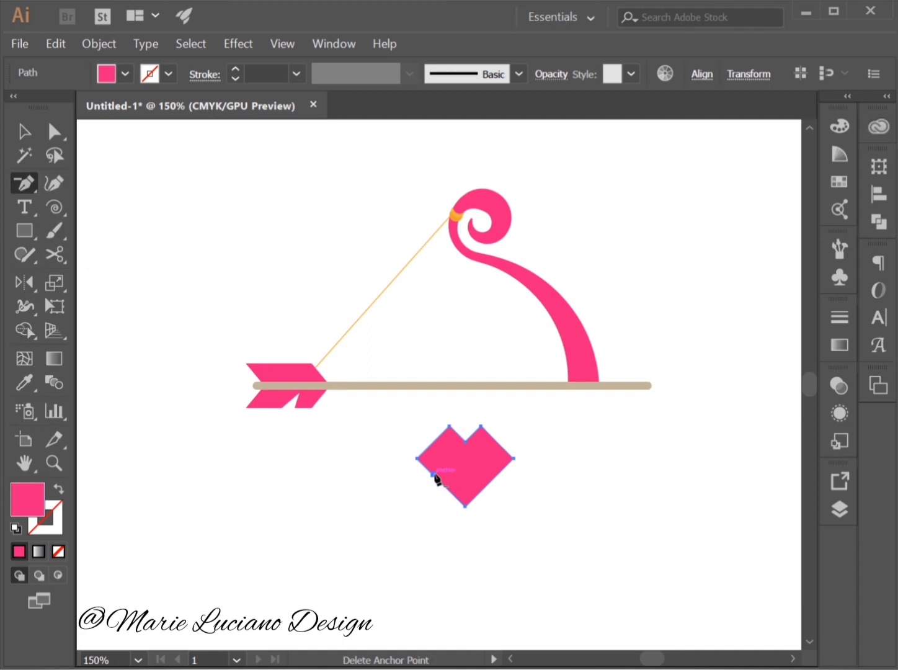
left_click(436, 476)
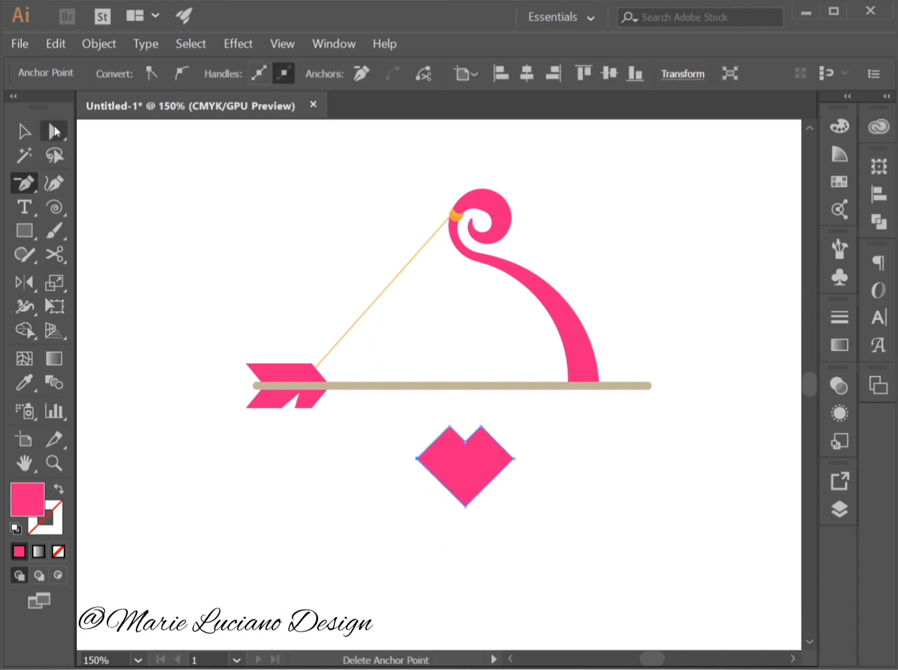
left_click(54, 127)
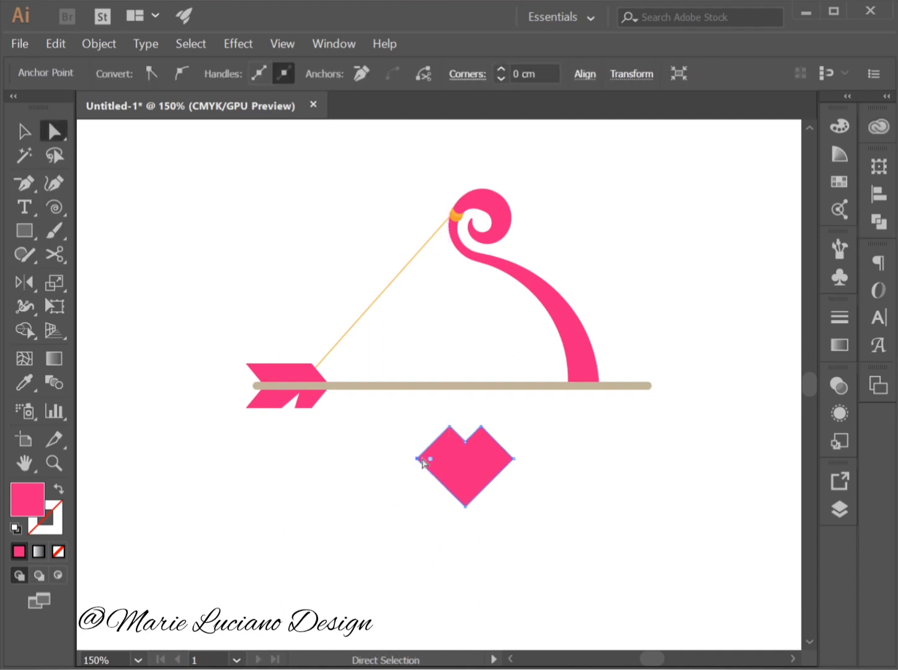
Round the angular heart's upper corners with a radius of 0.79 cm to form smooth lobes.
left_click_drag(417, 459, 417, 460)
left_click_drag(433, 462, 494, 501)
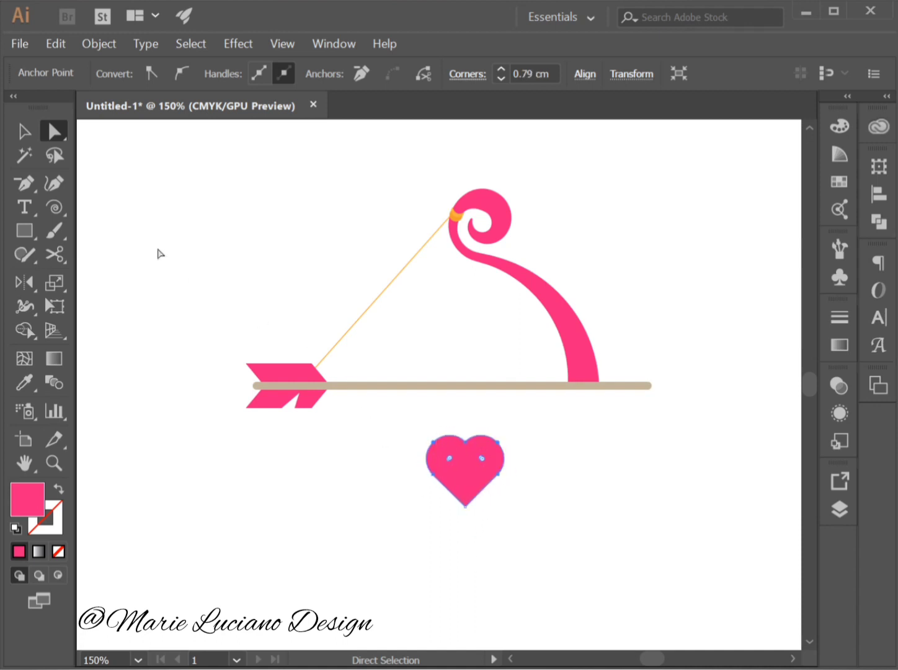
left_click(28, 131)
left_click(220, 462)
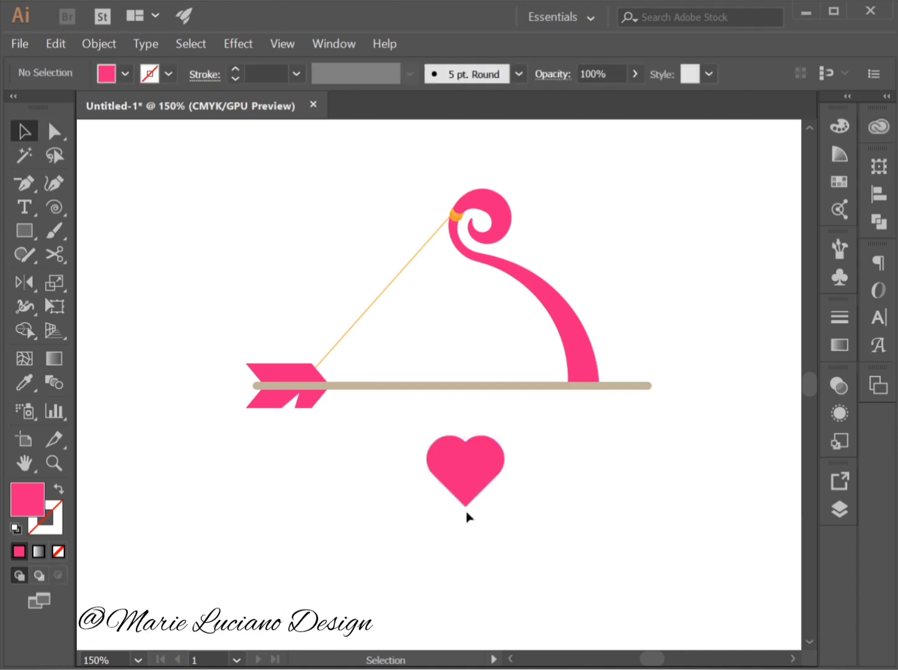
Rotate the heart 90° counterclockwise so its tip points right, and place it on the front end of the arrow shaft.
left_click(485, 479)
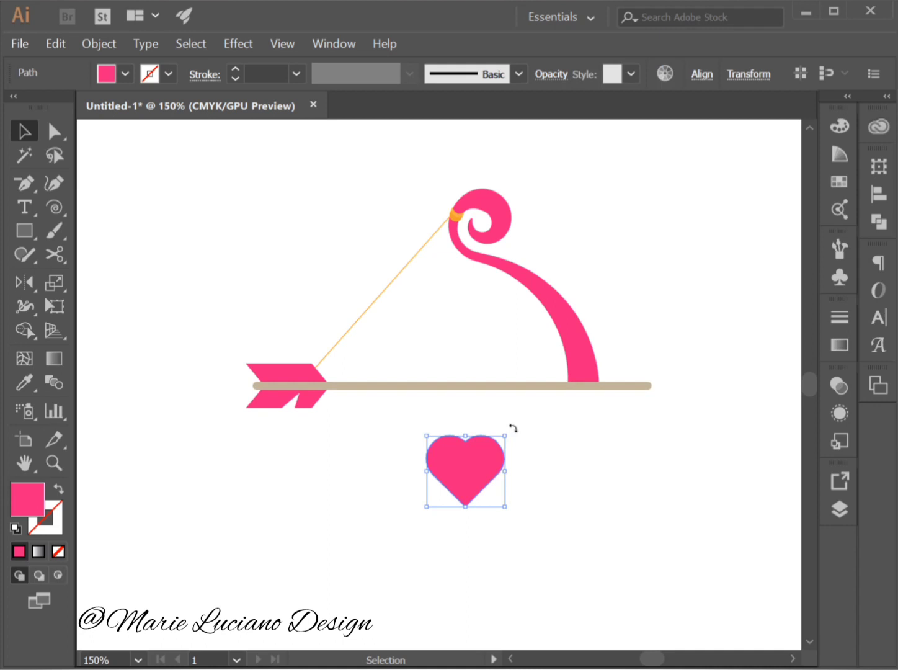
left_click_drag(513, 428, 411, 410)
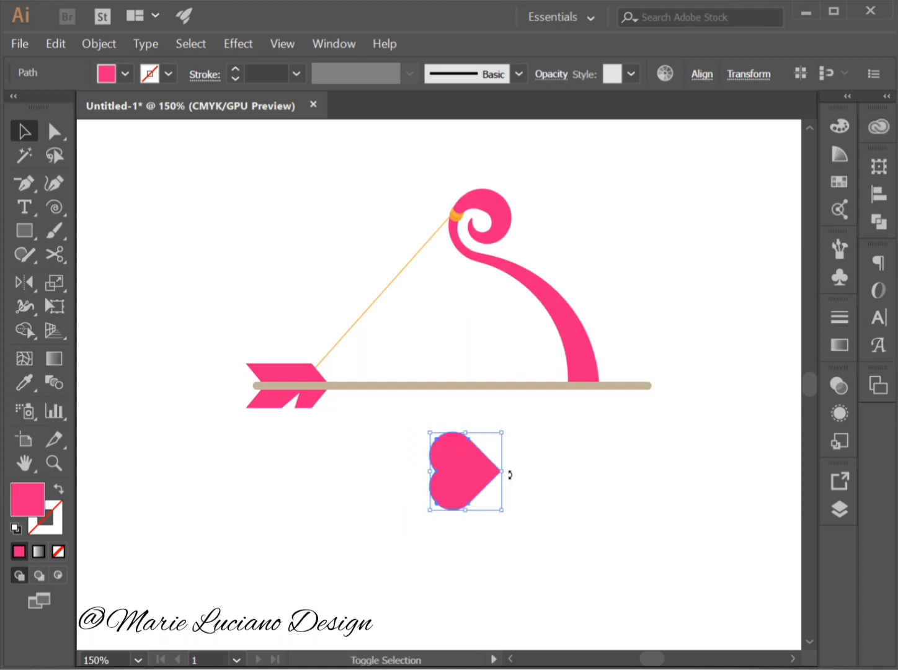
left_click(419, 475)
left_click_drag(467, 496, 676, 409)
left_click(728, 513)
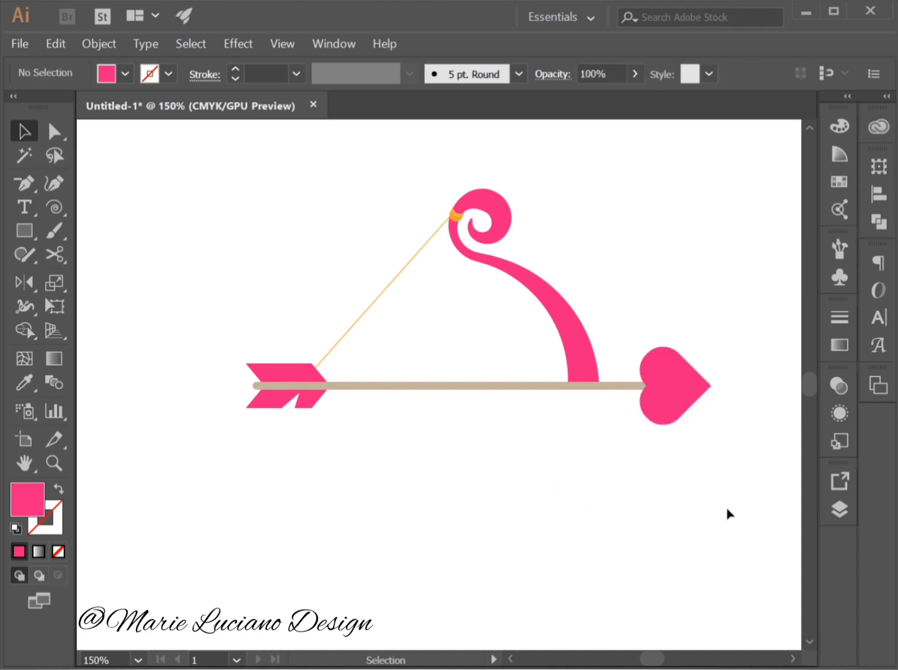
Scale the heart arrowhead down proportionally about its centre to about 2.01 × 2.2 cm.
left_click(668, 403)
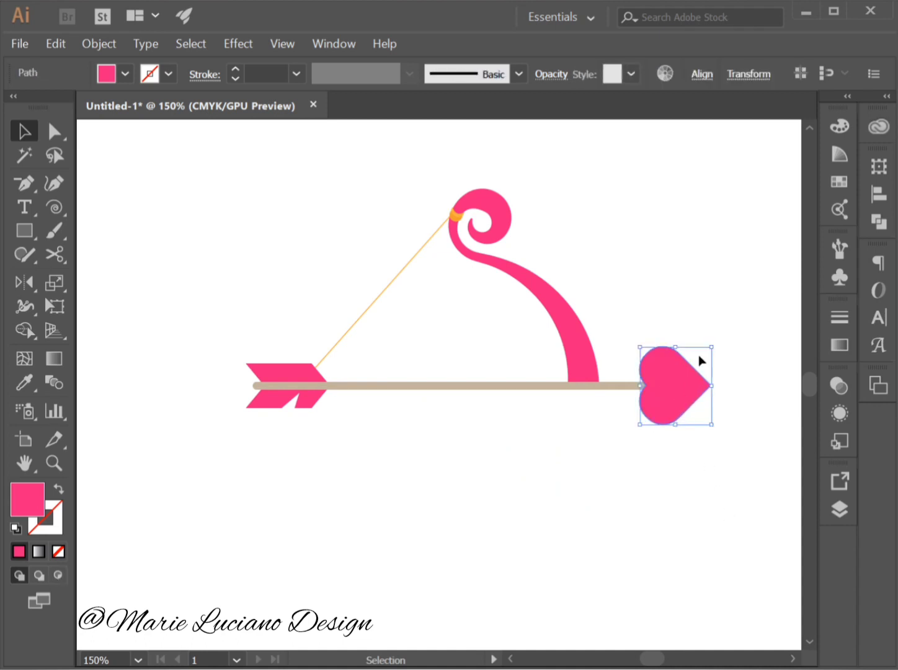
left_click_drag(710, 347, 705, 354)
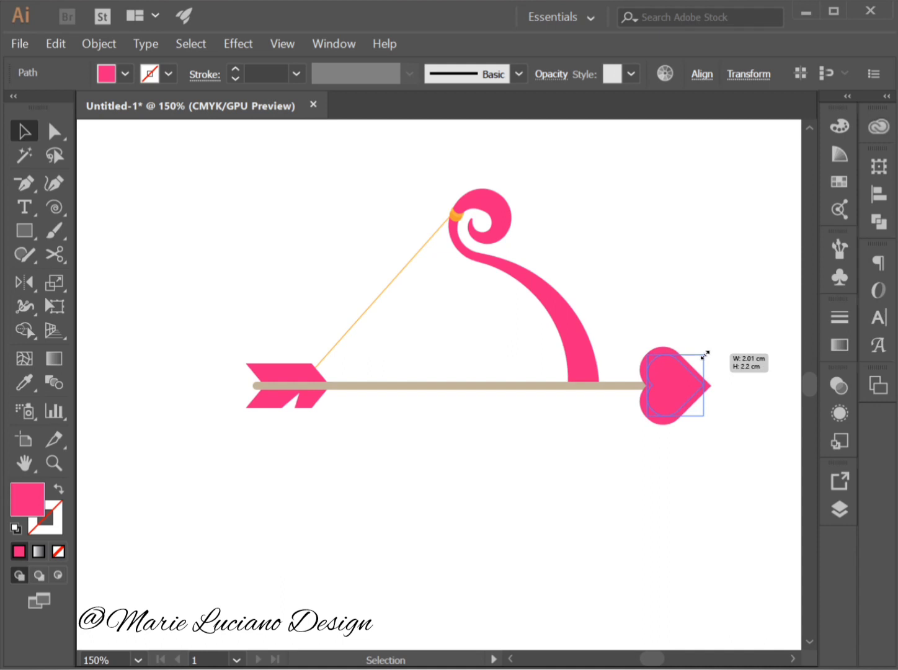
left_click_drag(705, 354, 705, 355)
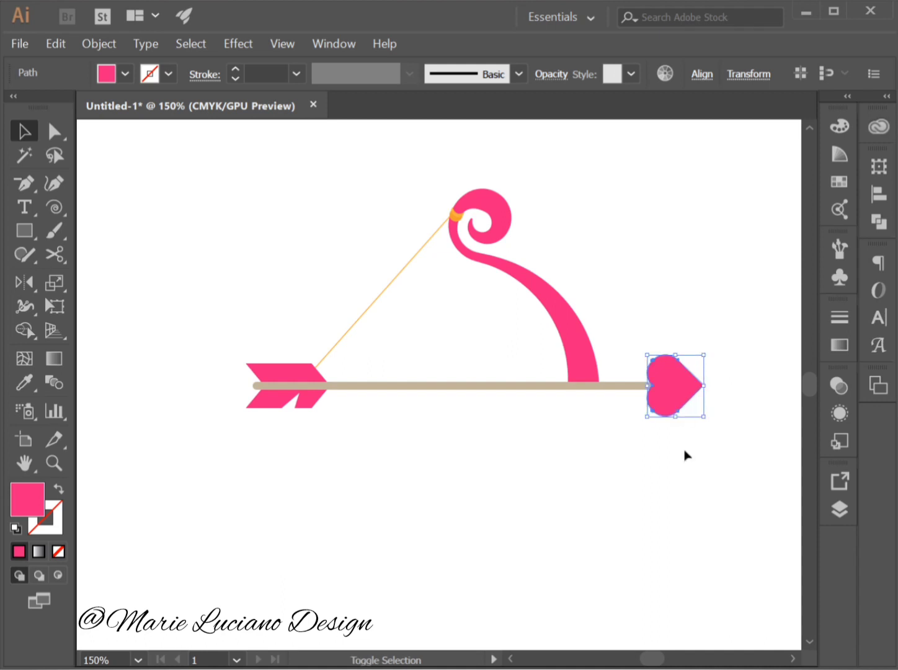
left_click(690, 479)
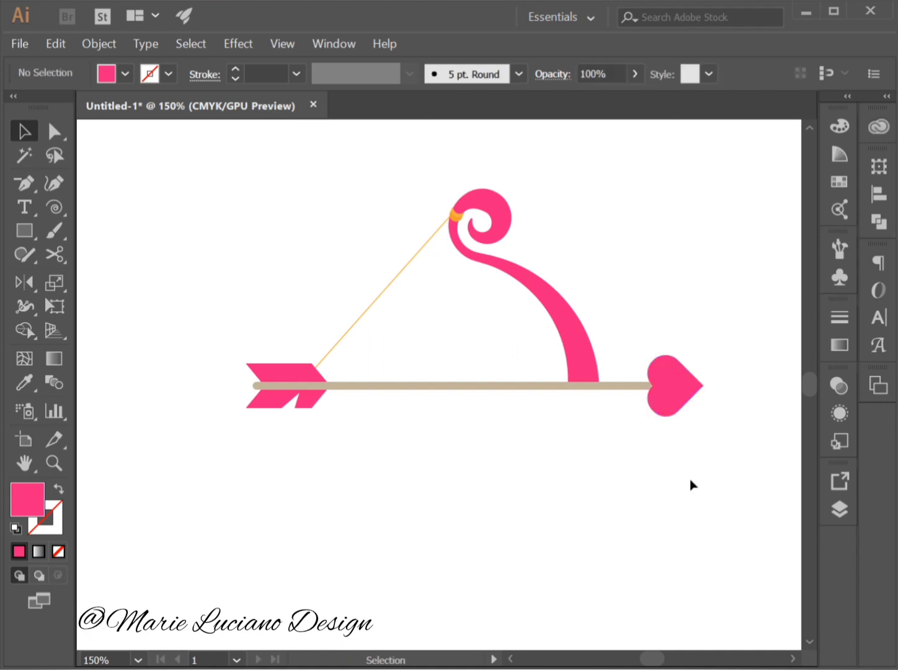
left_click(690, 403)
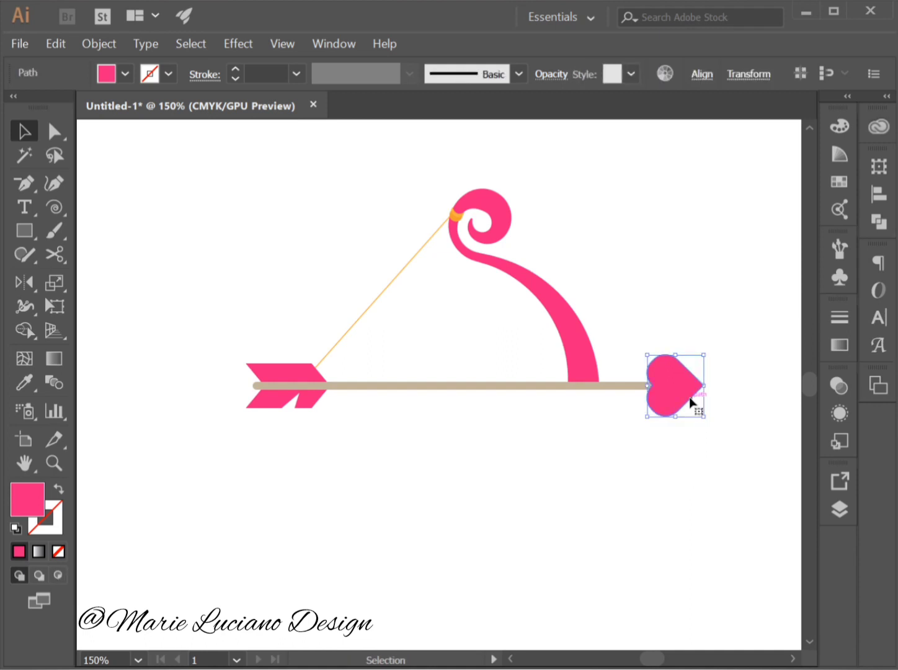
left_click(696, 477)
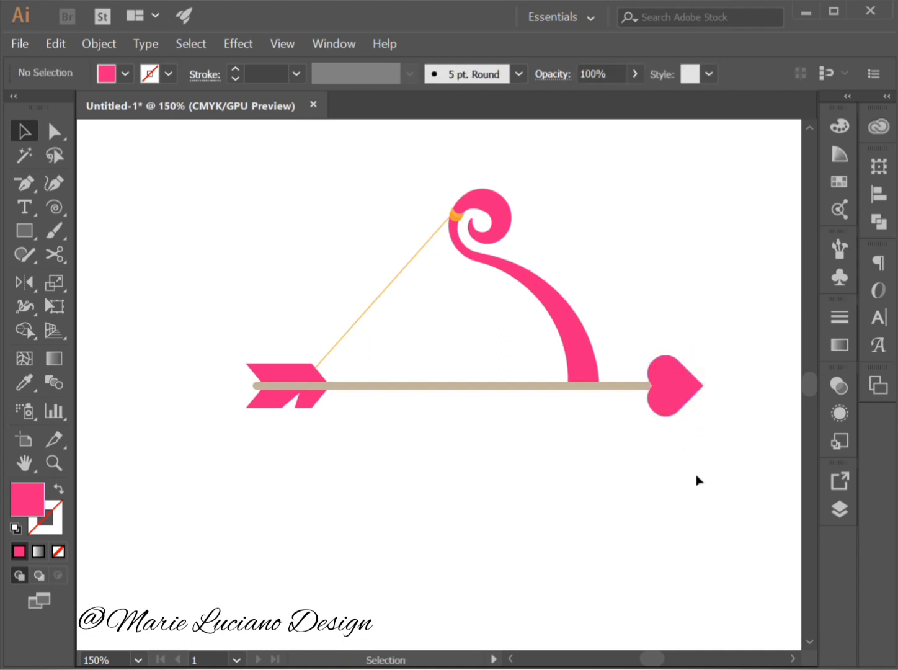
Give the heart arrowhead an orange stroke using the swatch C=0 M=35 Y=85 K=0.
left_click(663, 414)
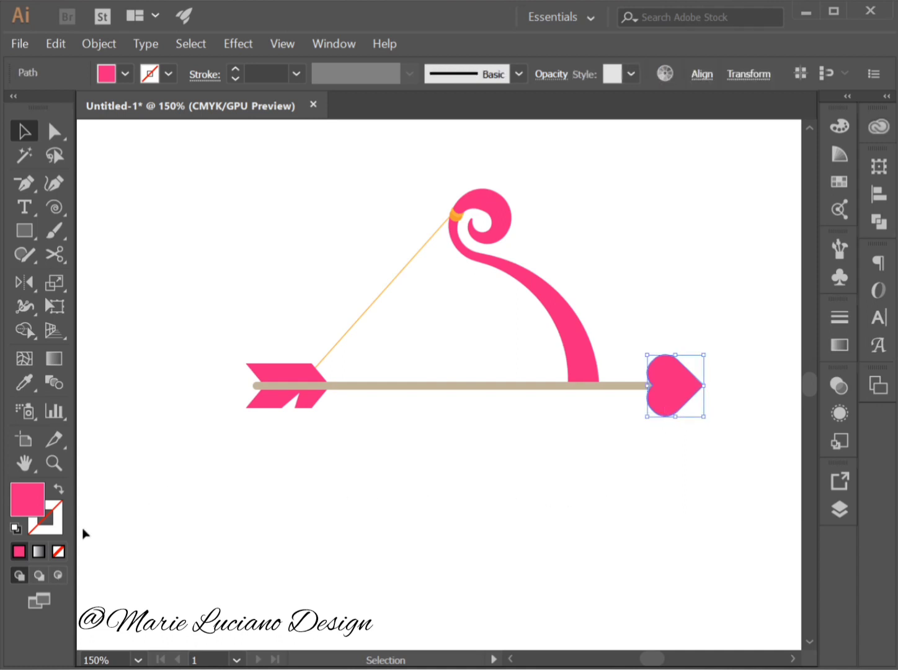
double_click(60, 529)
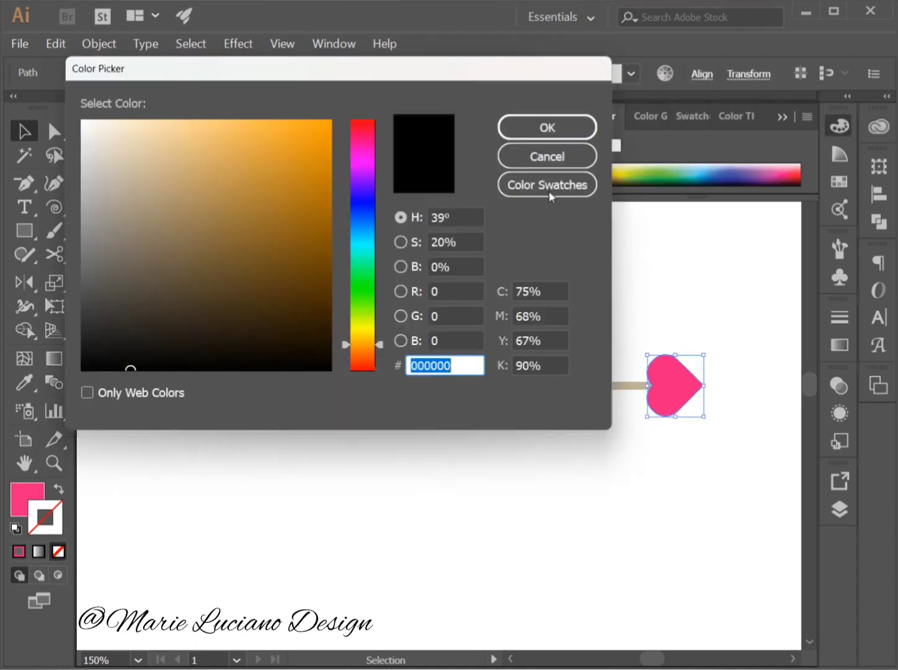
left_click(549, 186)
scroll(329, 185, "down", 5)
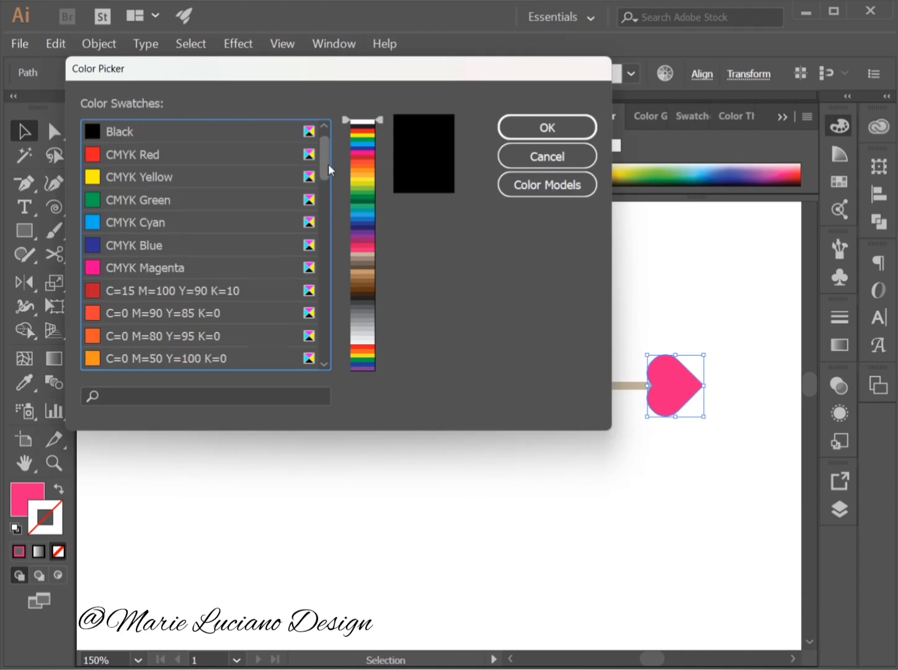
left_click(229, 299)
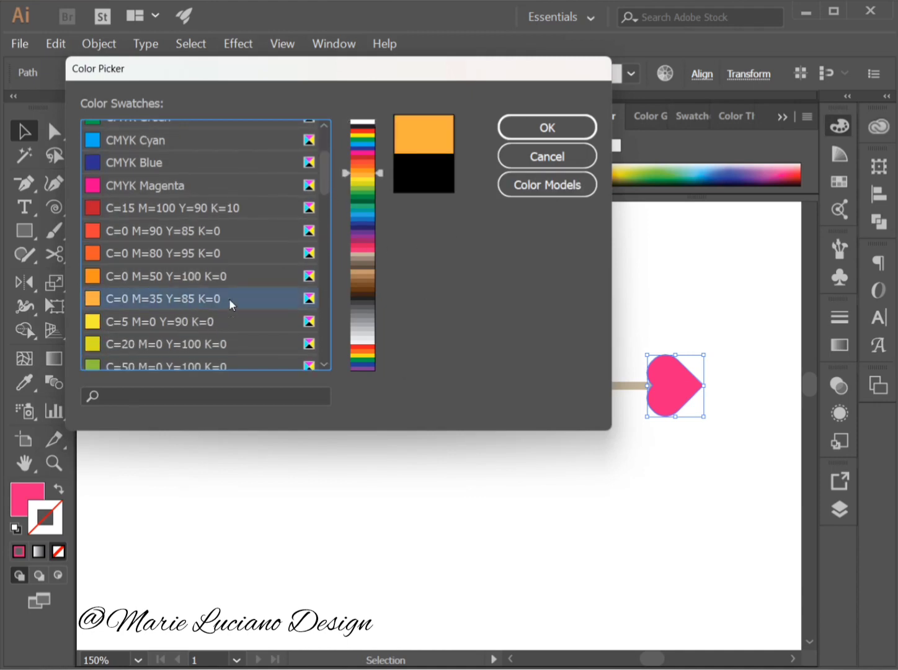
left_click(547, 129)
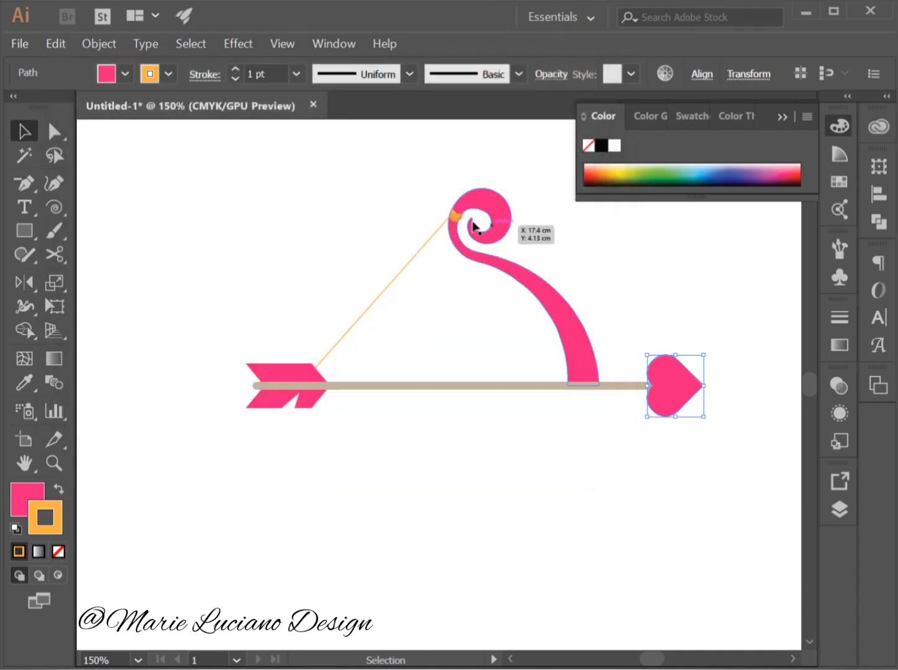
left_click(585, 426)
Set the stroke weight of the heart arrowhead to 3 pt.
left_click(693, 391)
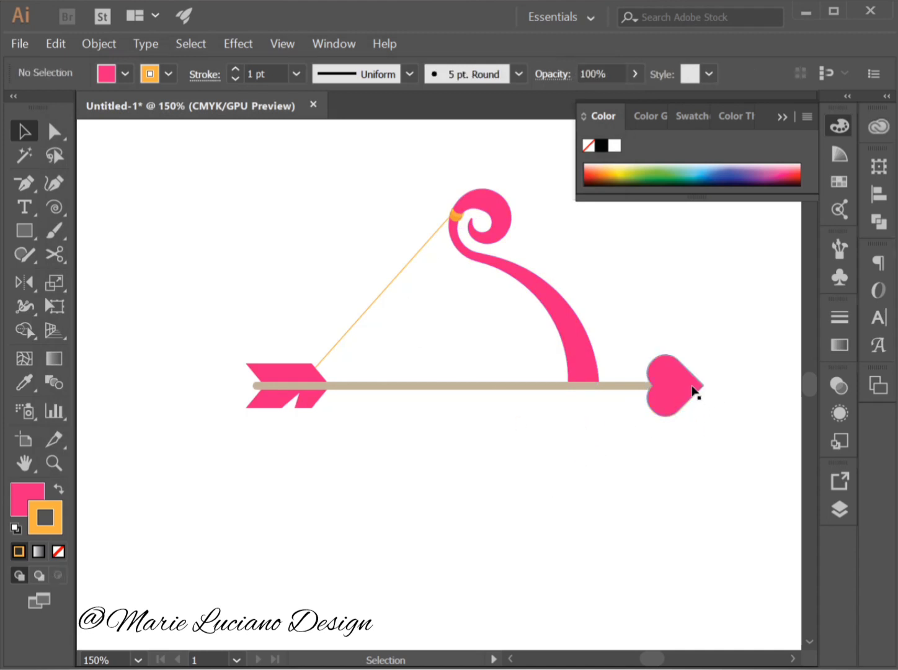
left_click(297, 73)
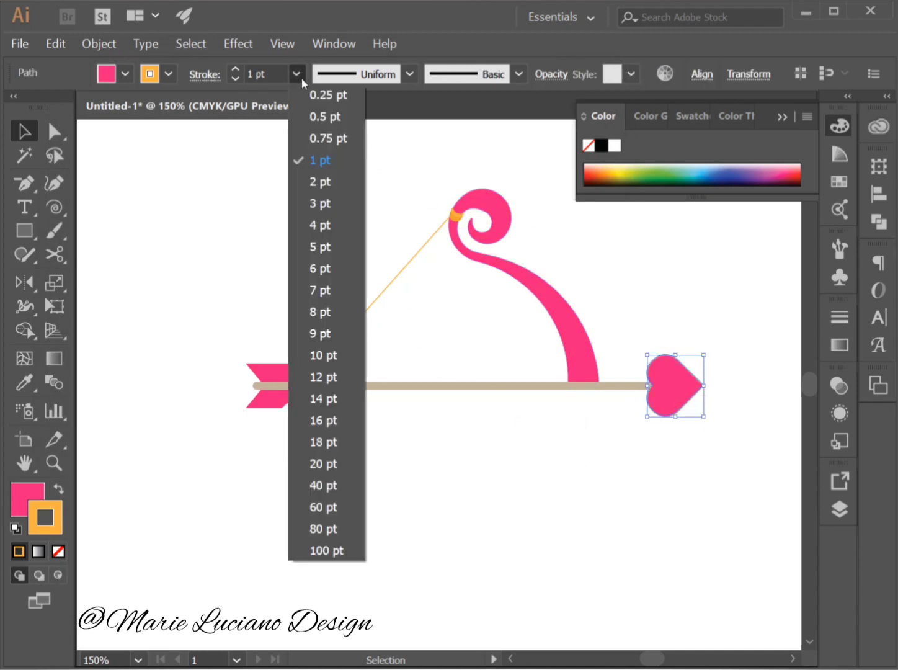
left_click(338, 203)
left_click(427, 512)
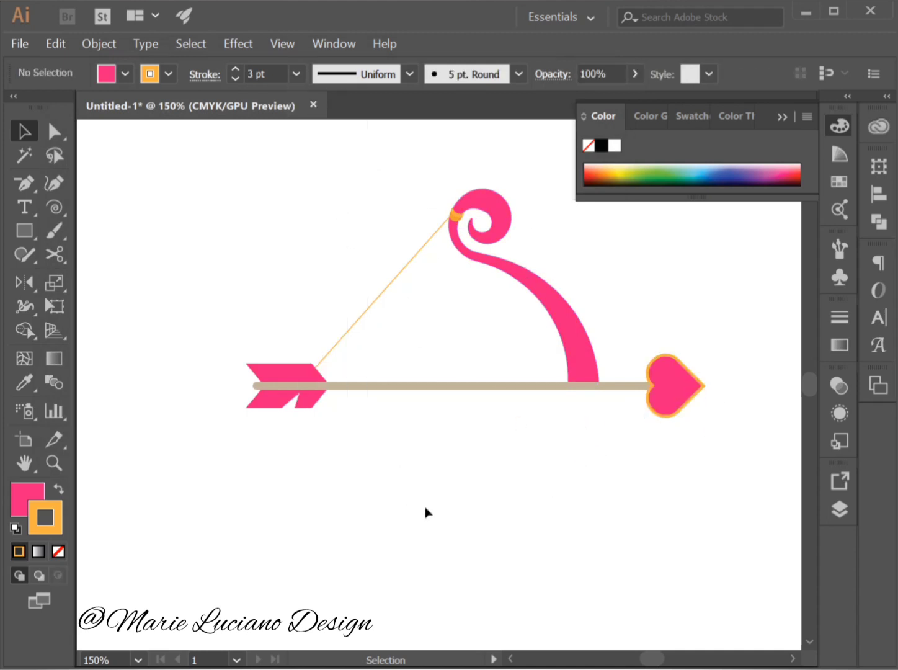
left_click(693, 393)
left_click(835, 317)
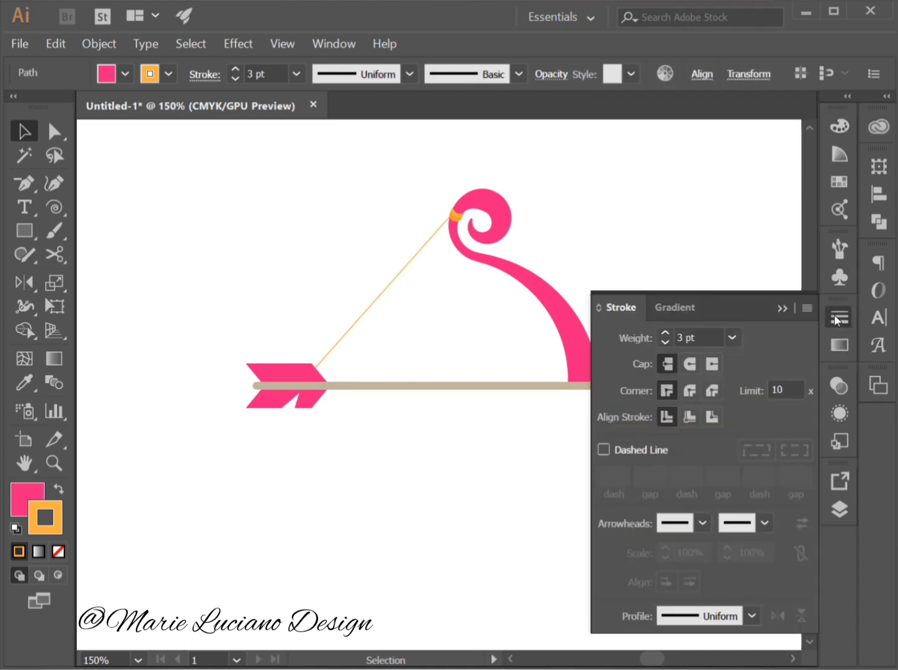
left_click(837, 318)
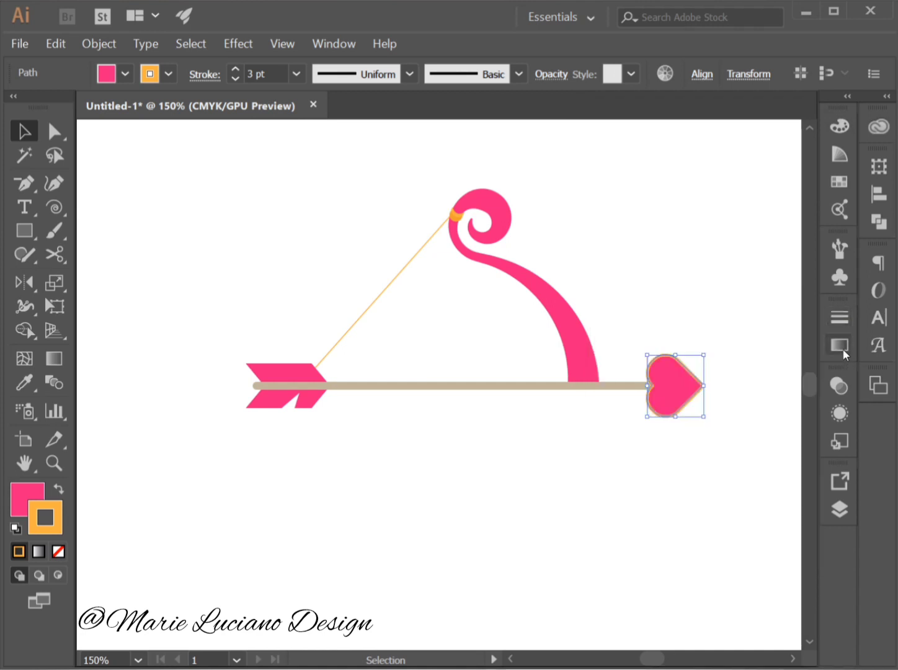
left_click(841, 346)
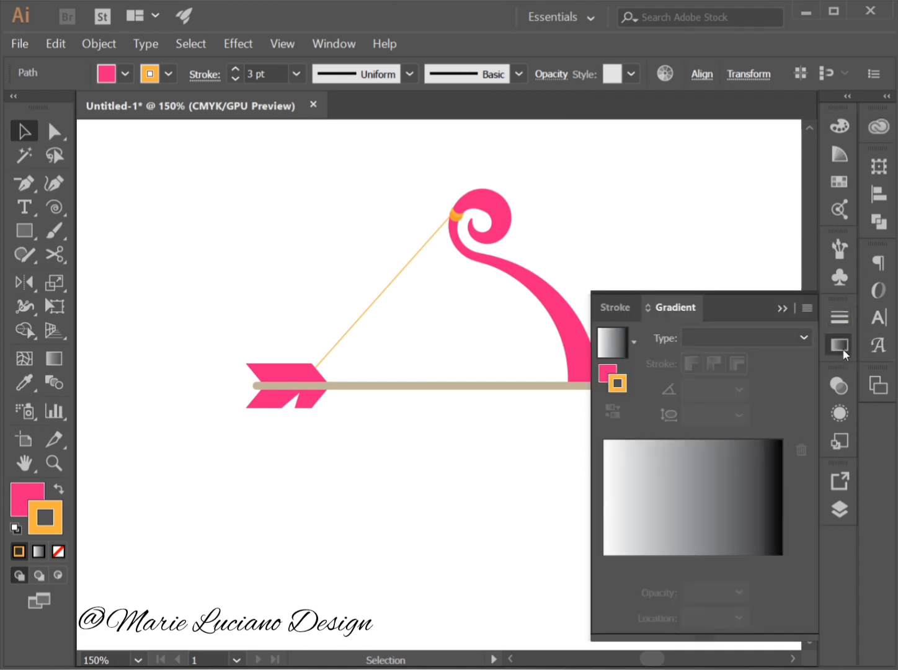
left_click(637, 487)
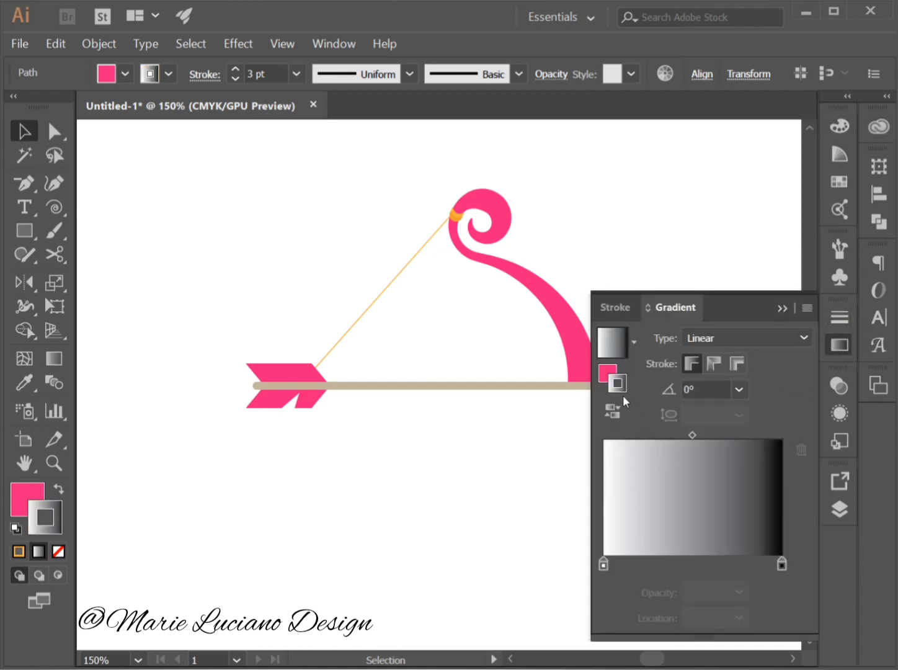
left_click(19, 550)
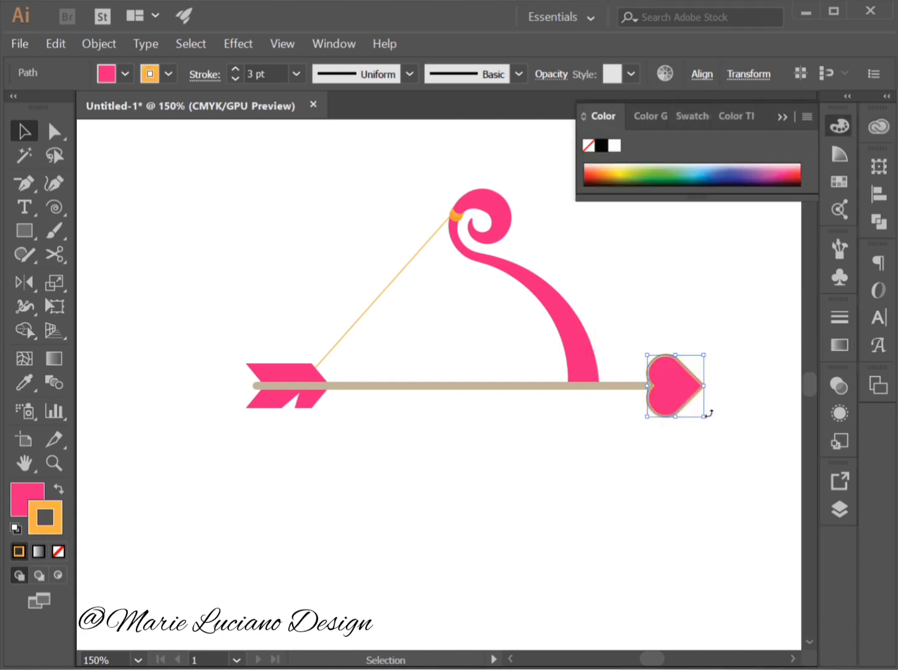
Apply a linear white-to-orange gradient to the heart's stroke, removing the black stop and placing the orange stop at 72.7%.
left_click(838, 346)
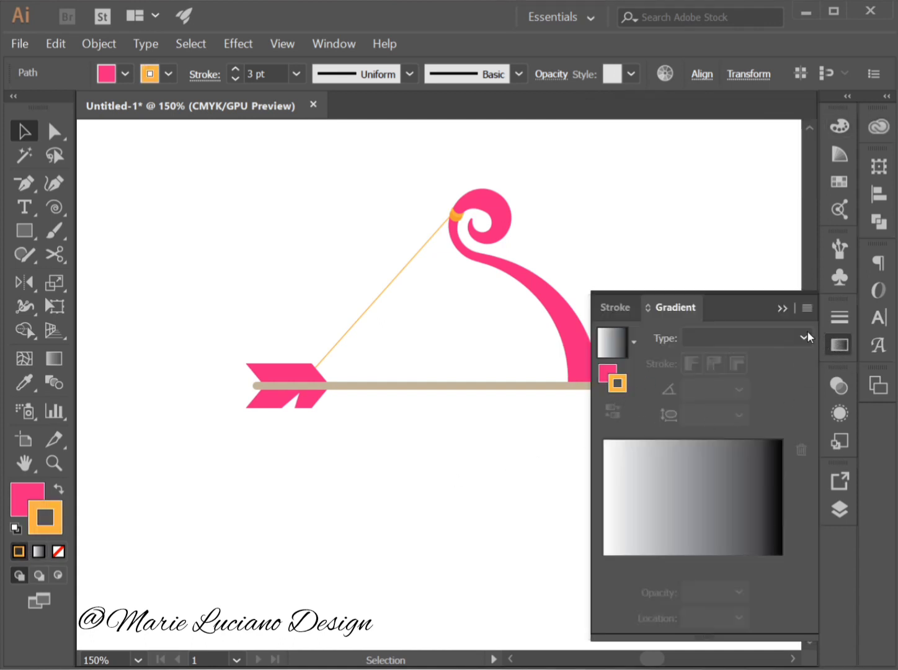
left_click(679, 518)
left_click_drag(782, 563, 783, 599)
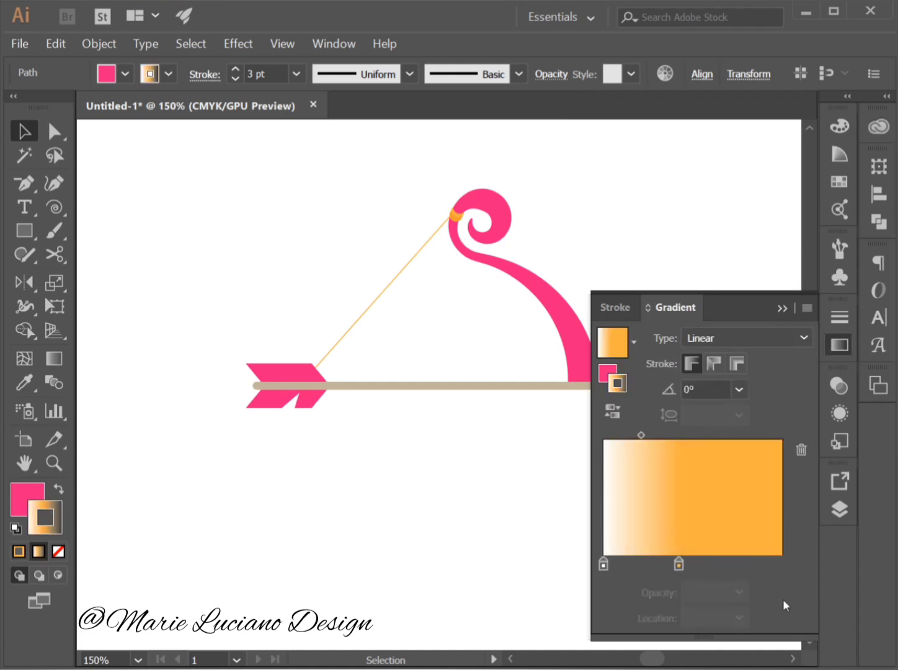
left_click_drag(679, 564, 736, 572)
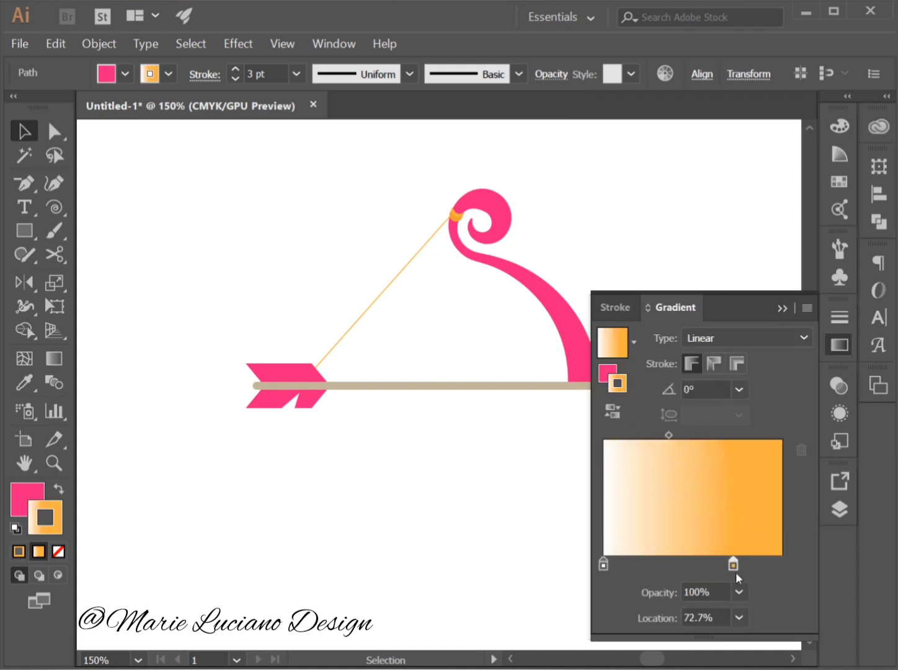
left_click(783, 308)
left_click(743, 314)
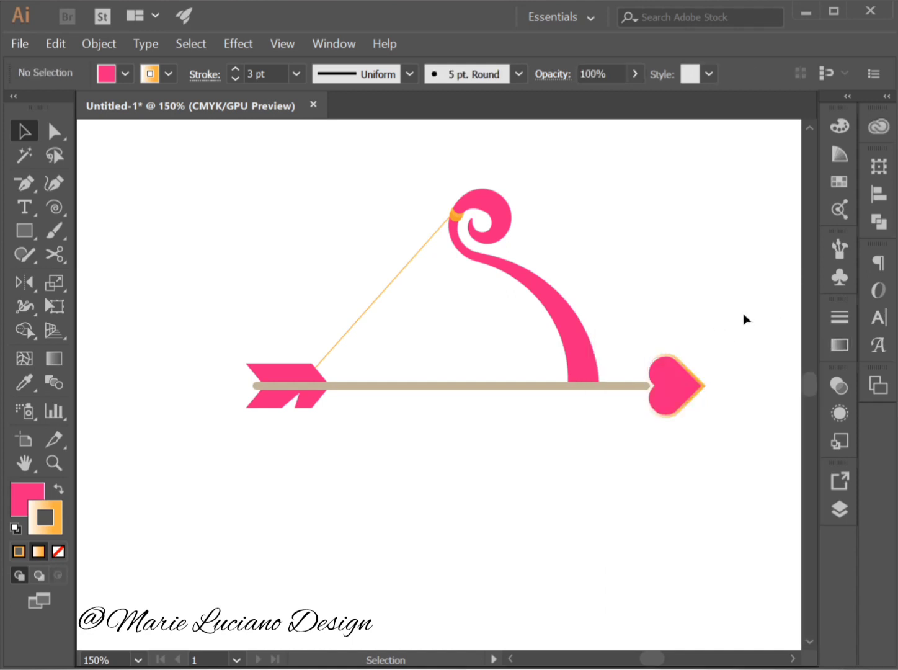
Select the heart arrowhead and open its stroke gradient settings.
left_click_drag(685, 327, 452, 394)
left_click(423, 407)
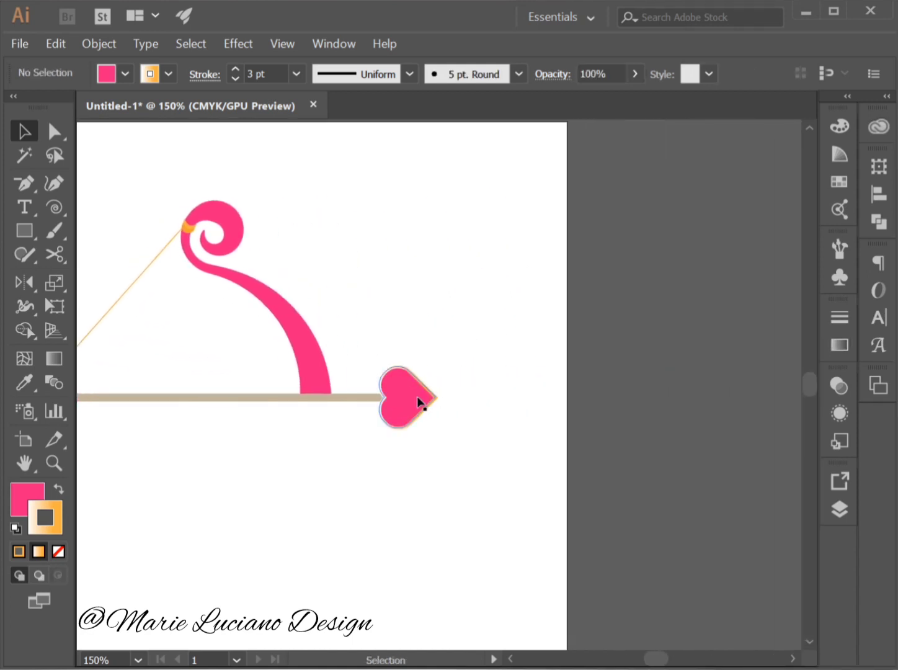
left_click(838, 345)
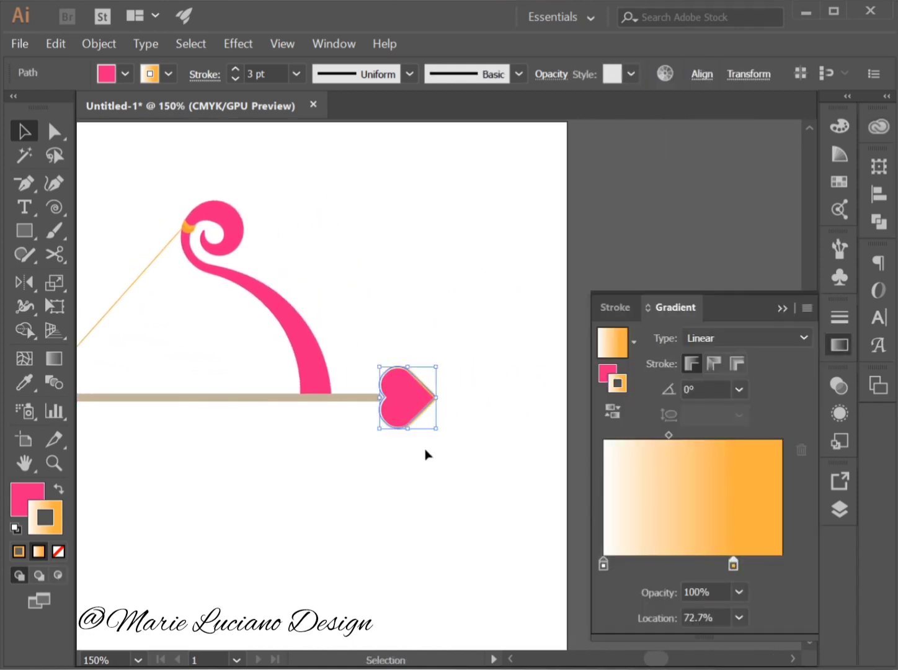
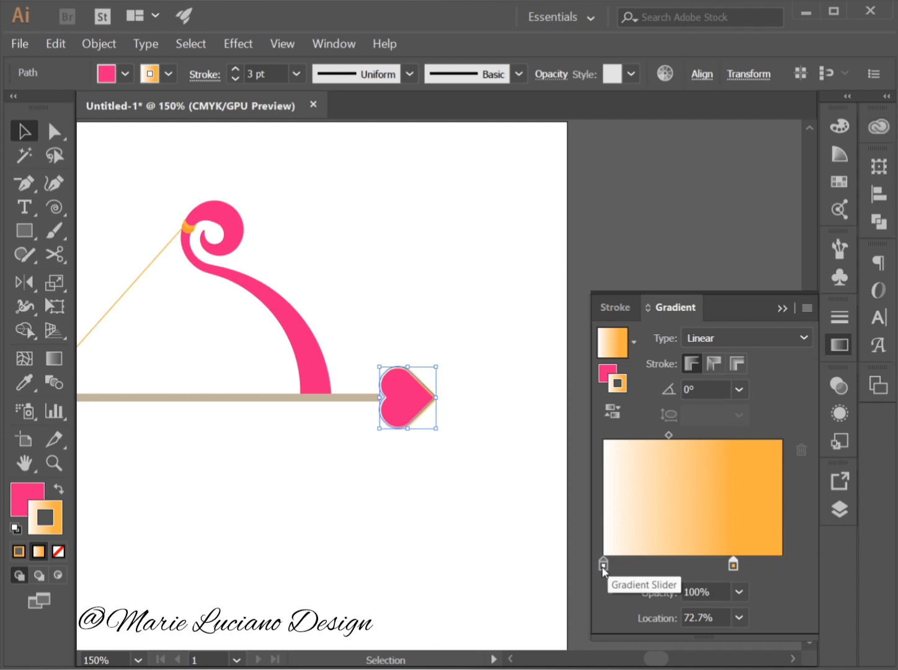
Move the white stop of the heart's stroke gradient to 30.63% and add a darkened orange stop at 0%.
left_click_drag(603, 566, 659, 566)
left_click(763, 566)
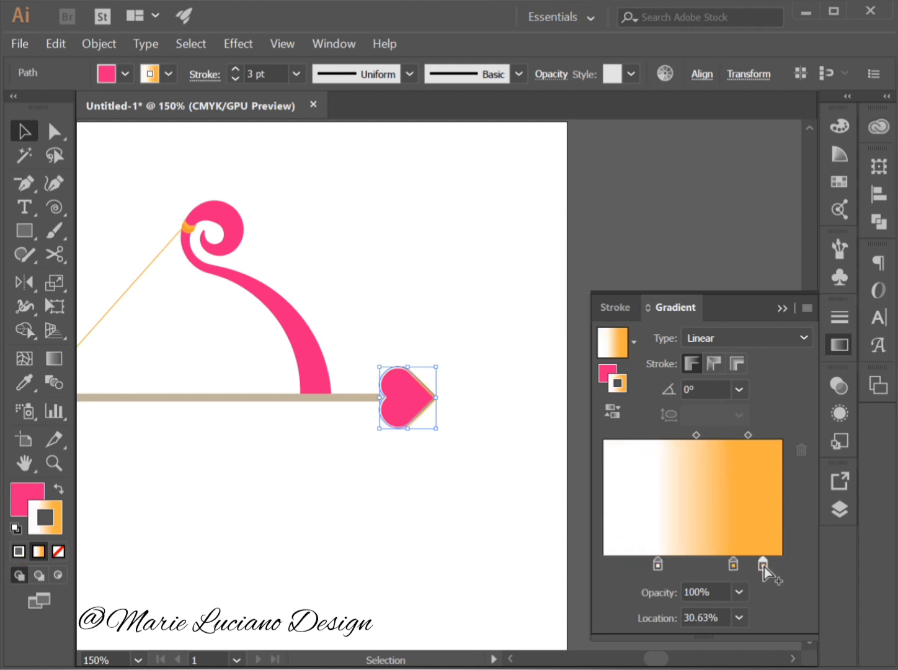
left_click_drag(763, 566, 604, 564)
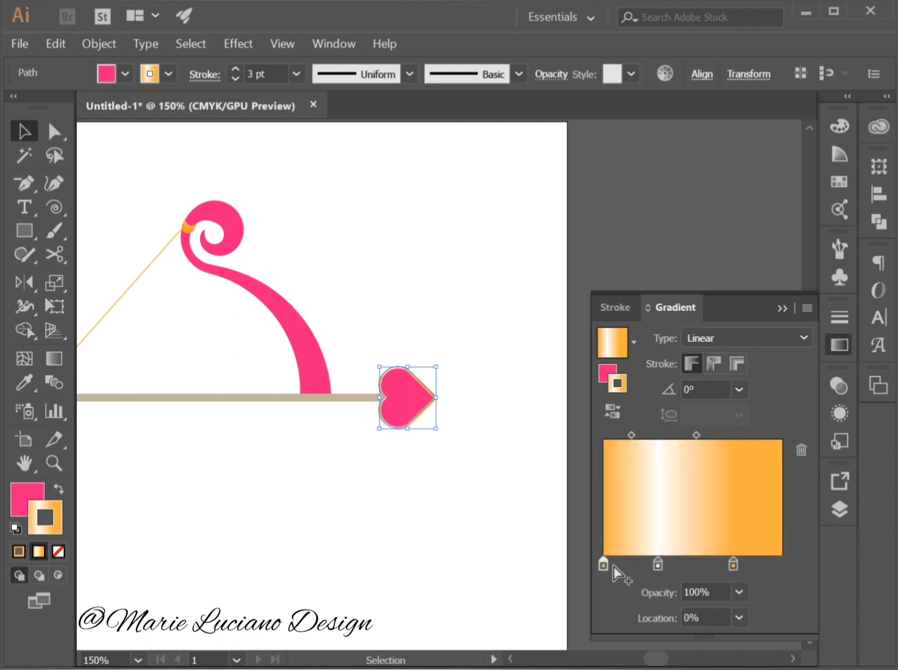
double_click(604, 565)
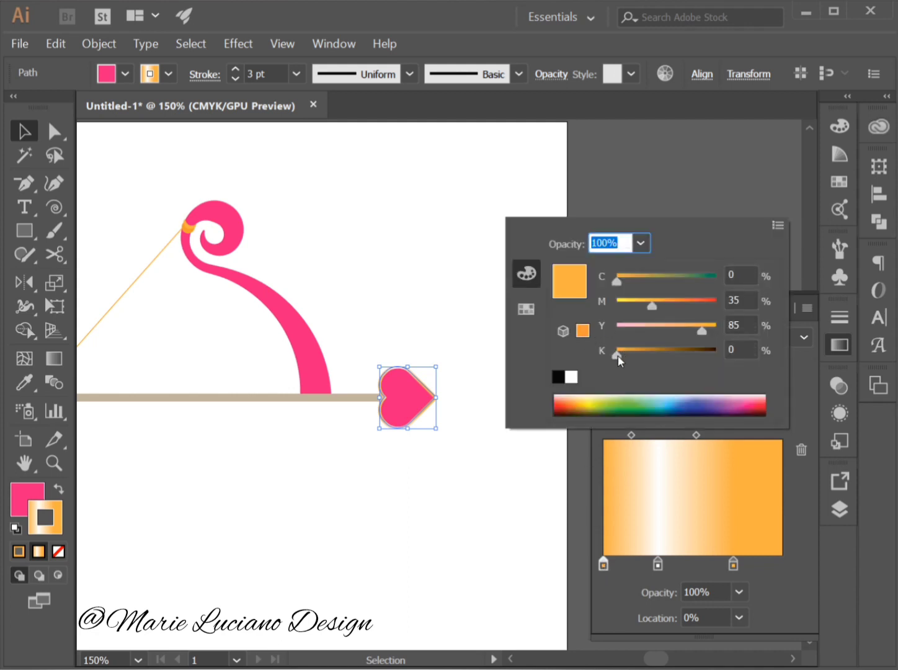
left_click_drag(617, 351, 657, 367)
left_click(793, 537)
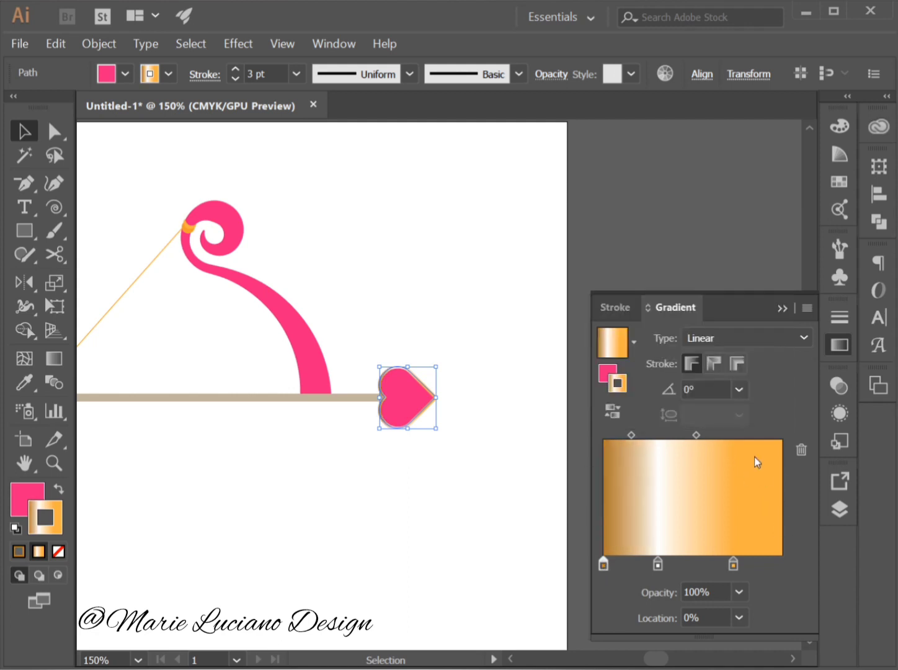
Try applying the gradient along the heart's stroke and across it.
left_click(714, 362)
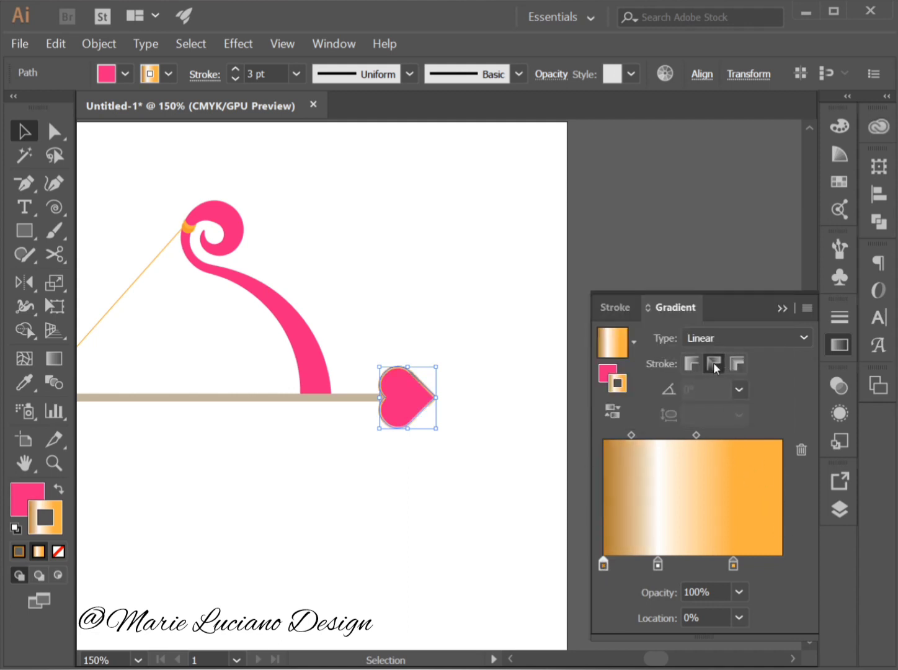
left_click(467, 498)
left_click(424, 412)
left_click(737, 364)
left_click(525, 521)
left_click(427, 395)
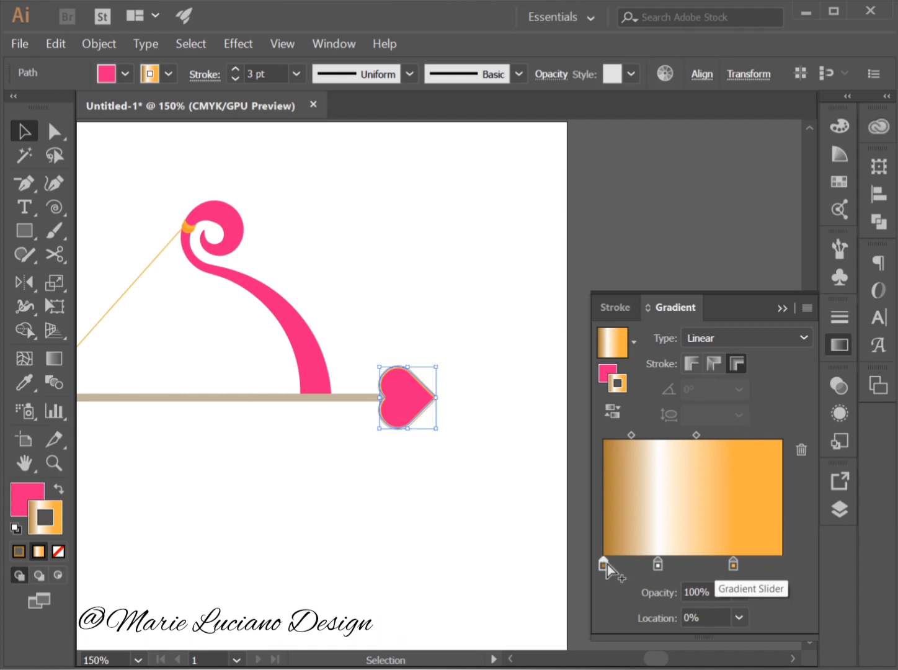
Move the dark orange stop of the heart's stroke gradient to 100% and reverse the gradient.
left_click_drag(603, 564, 789, 563)
left_click(462, 577)
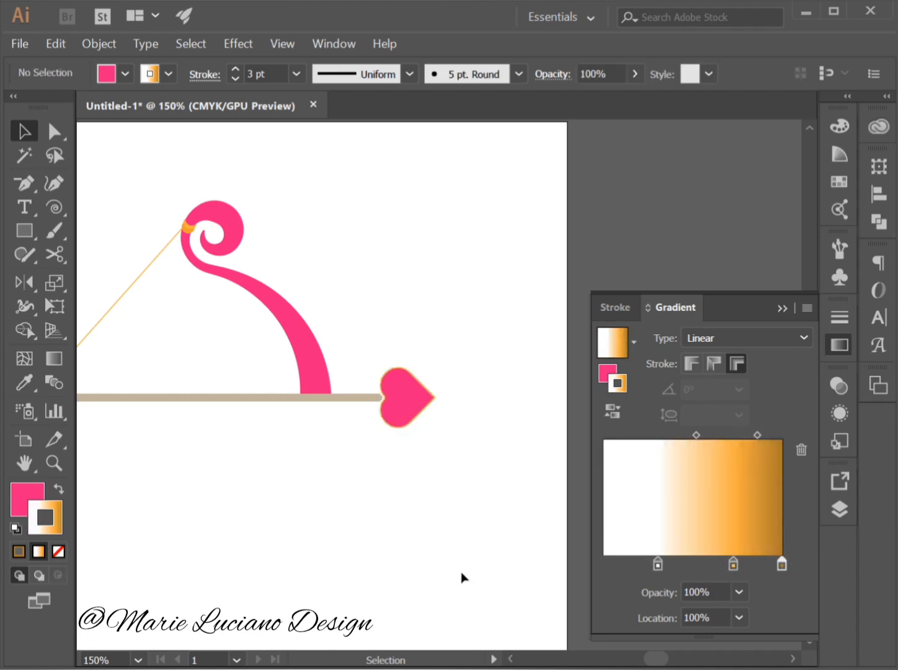
left_click(419, 414)
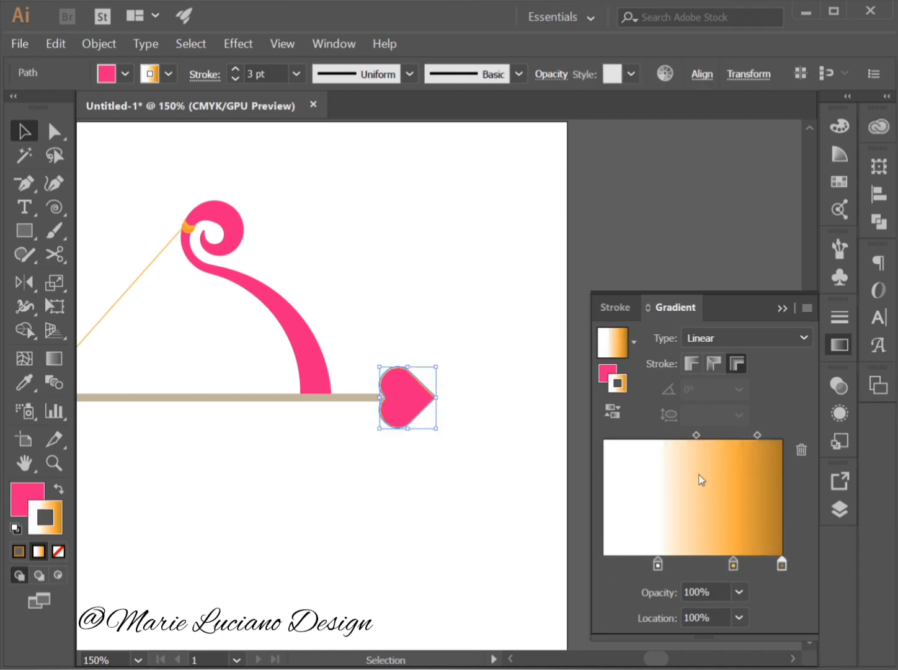
left_click(612, 411)
left_click(542, 495)
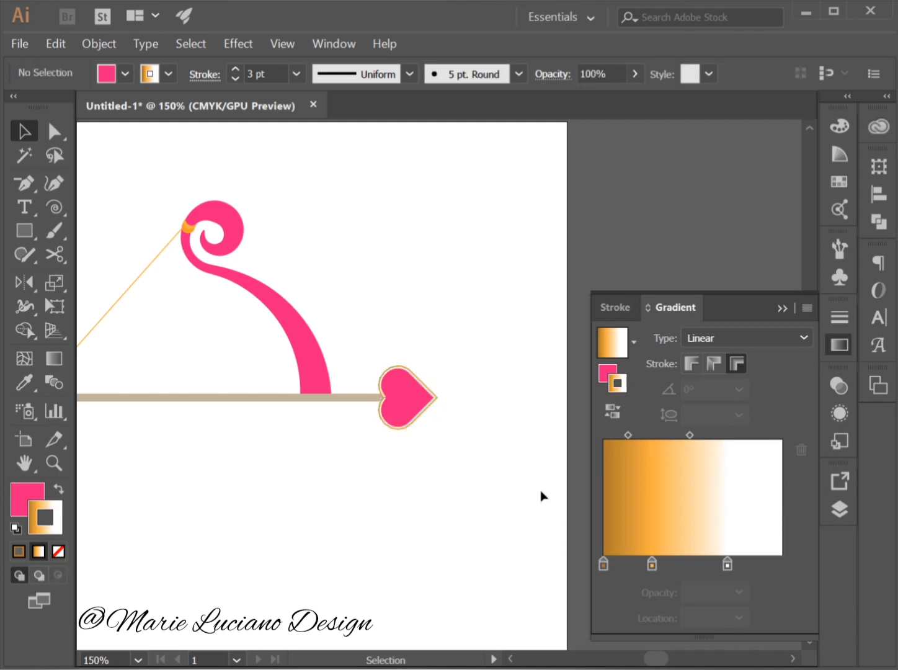
Remove the white stop from the heart's stroke gradient and place the lighter orange stop at 100%.
left_click(415, 410)
left_click_drag(726, 565, 735, 614)
left_click(652, 564)
left_click_drag(652, 566, 783, 566)
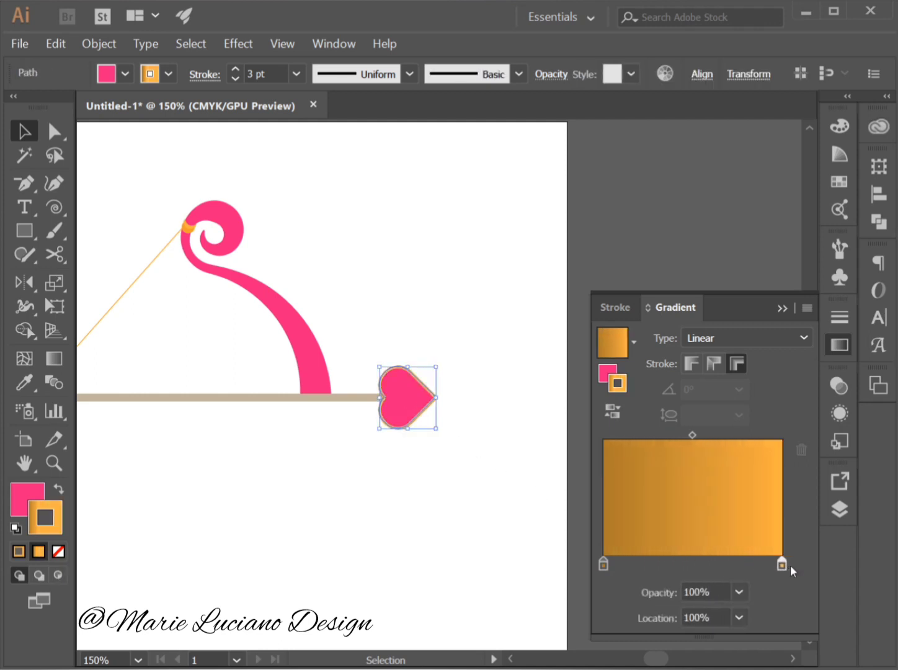
left_click(484, 583)
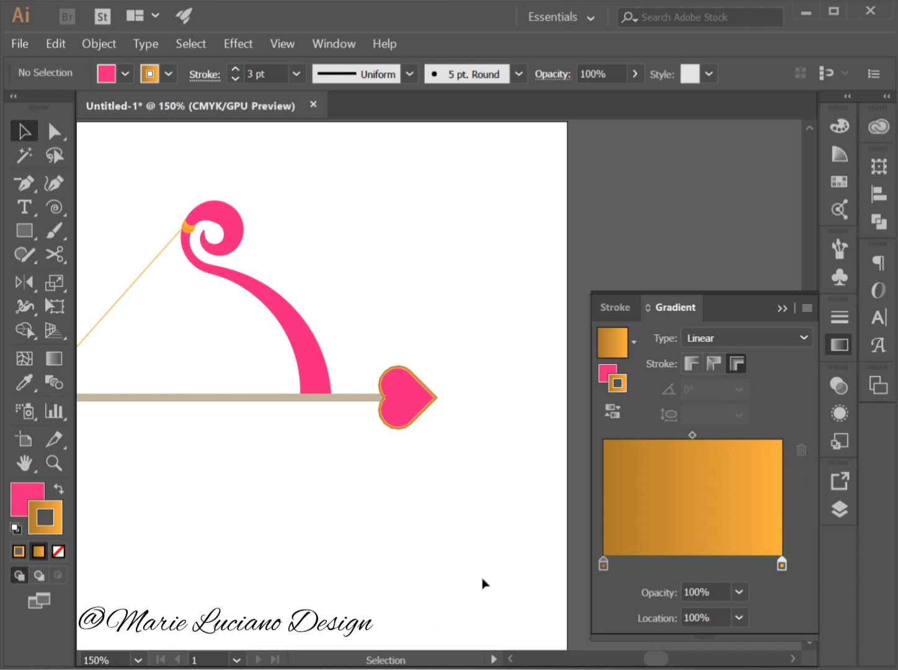
Apply the two-tone orange gradient within the heart's stroke.
left_click(400, 425)
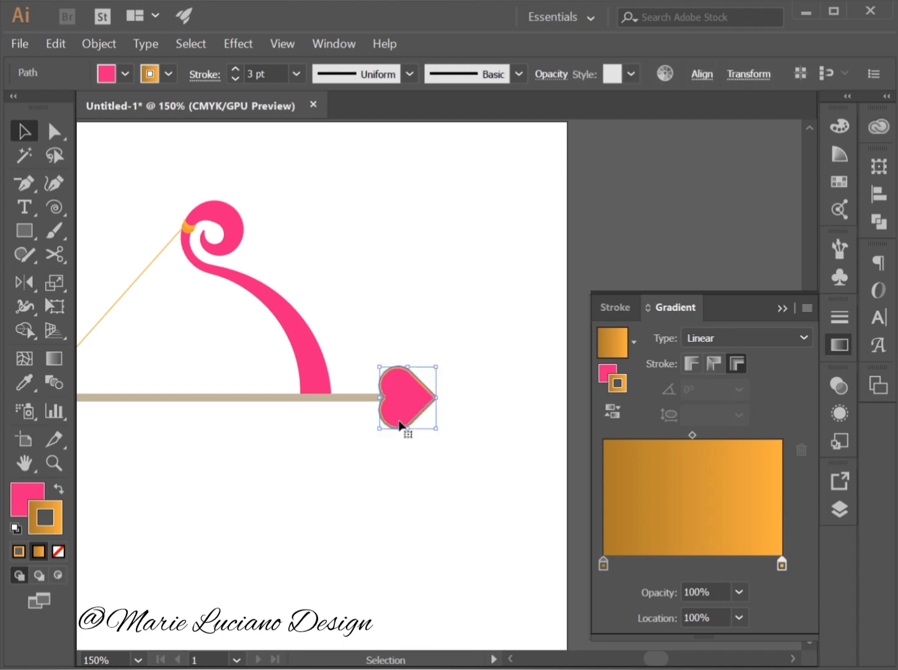
left_click(687, 363)
left_click(464, 537)
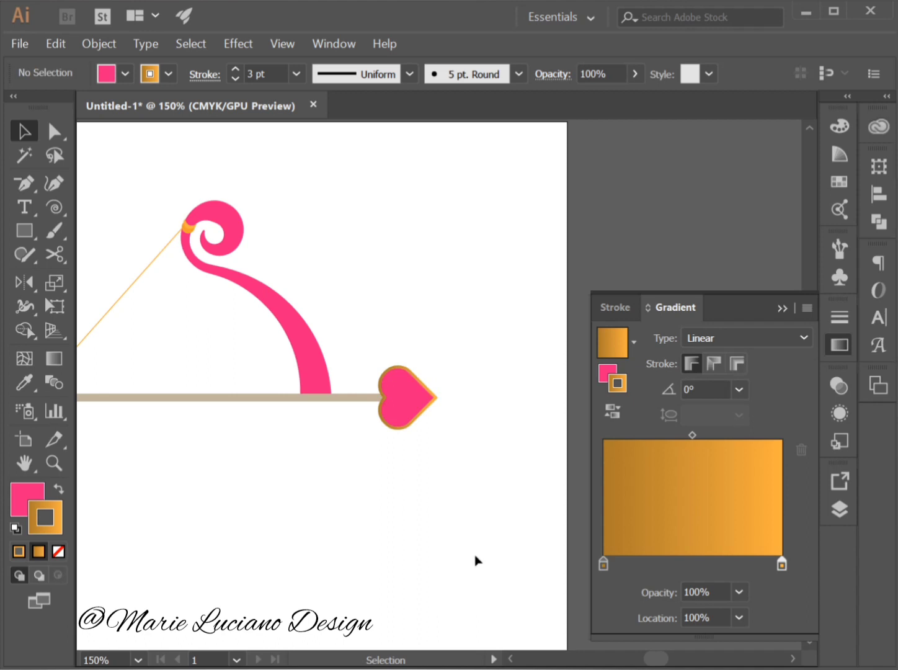
Undo the last heart gradient changes until the white stop is restored and the gradient is applied within the stroke.
key("ctrl+z")
key("ctrl+z")
key("ctrl+z")
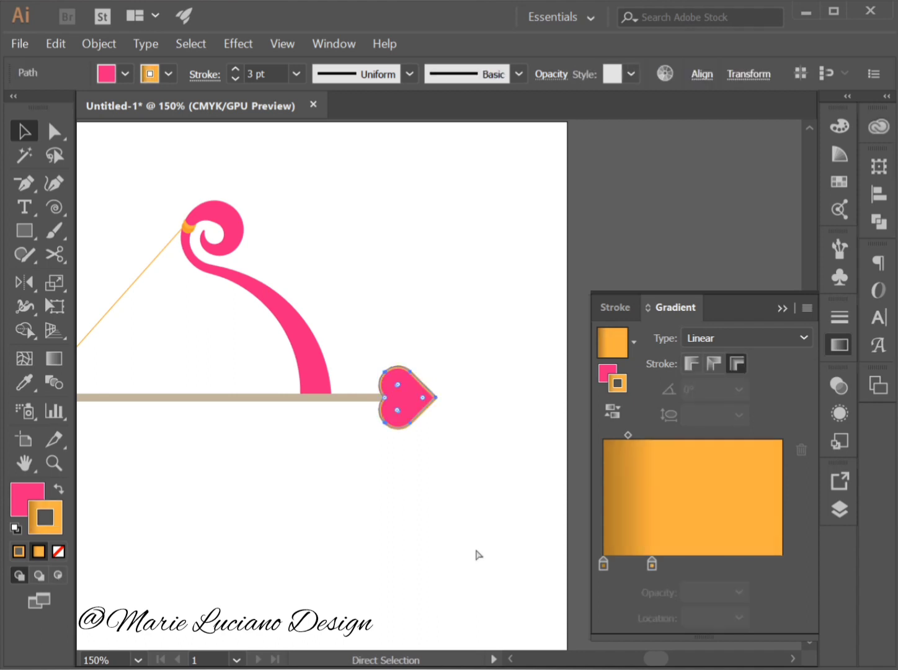
key("ctrl+z")
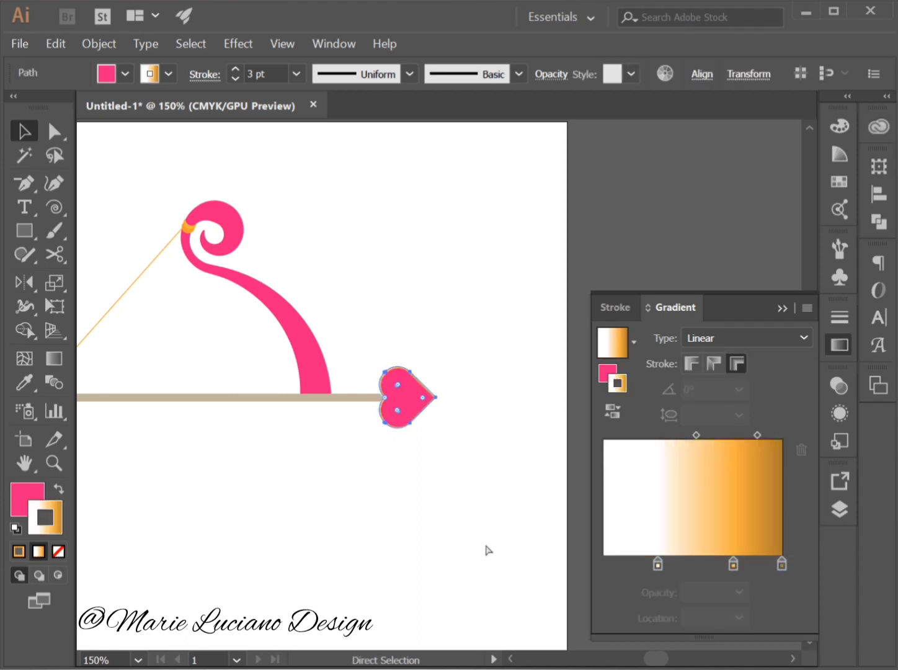
key("v")
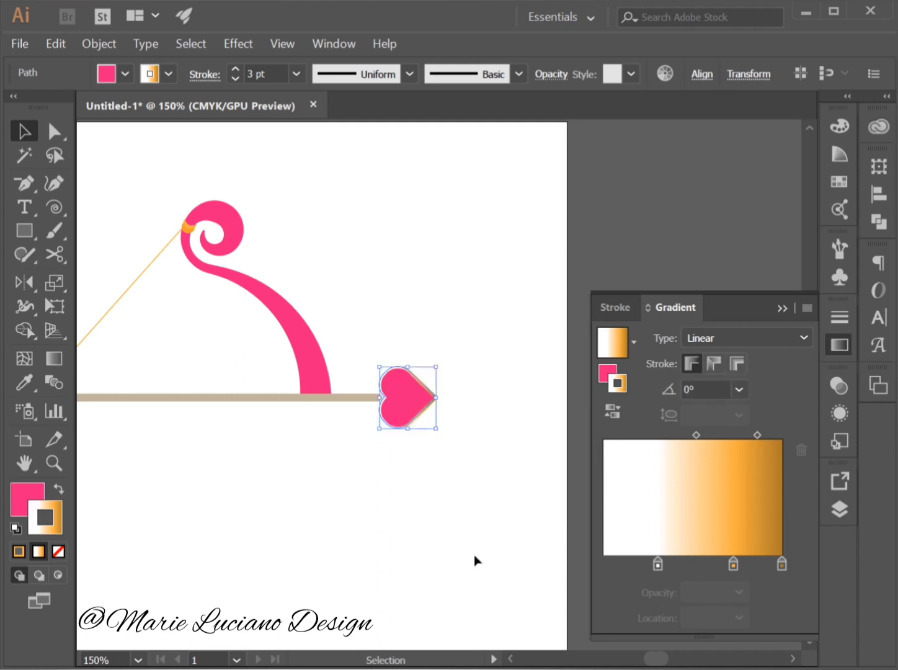
Move the dark orange stop of the heart's stroke gradient back to 0%.
left_click(481, 526)
left_click(423, 403)
left_click_drag(782, 565, 592, 569)
left_click(502, 595)
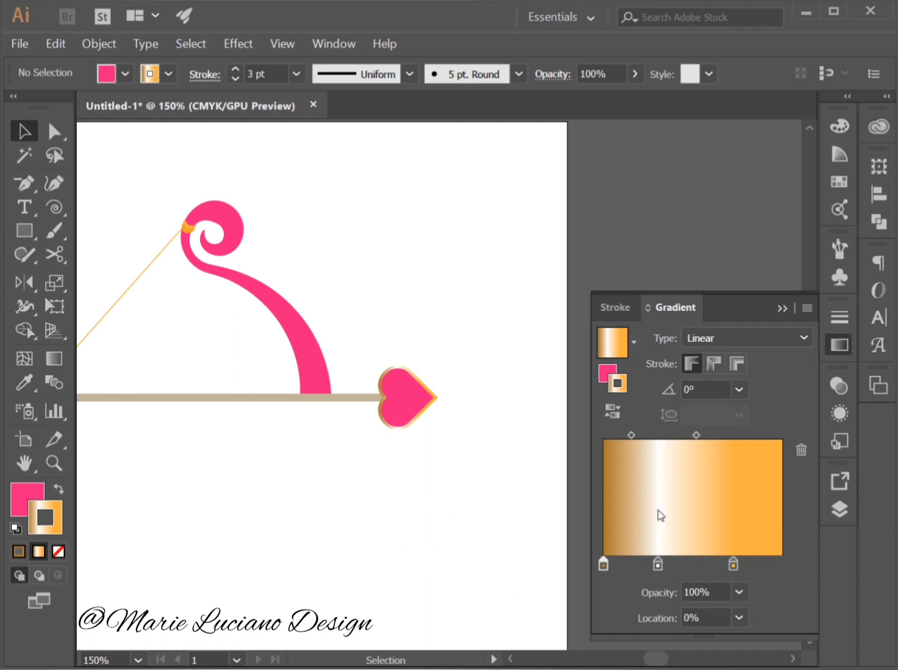
Try shifting the orange stop closer to the gradient's end, the white stop to 40.72%, and the midpoint between them.
left_click_drag(738, 564, 766, 563)
left_click_drag(662, 567, 677, 569)
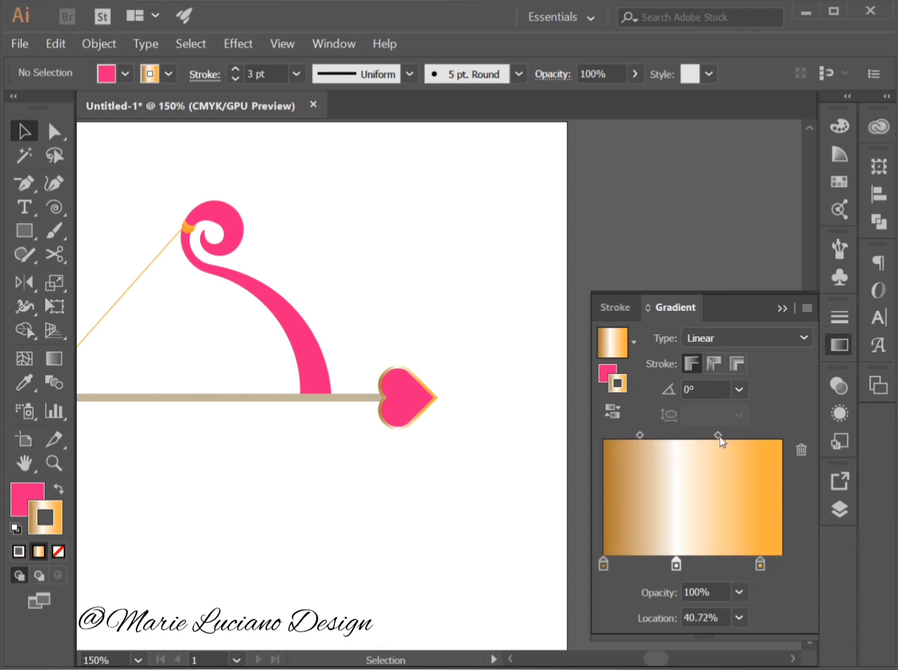
mouse_move(721, 437)
left_mouse_down()
mouse_move(748, 443)
mouse_move(732, 447)
left_mouse_up()
Refine the heart's stroke gradient with the light orange stop at 84.23%, the dark-to-white midpoint at 41.76%, and an adjusted white-to-orange midpoint.
left_click(433, 410)
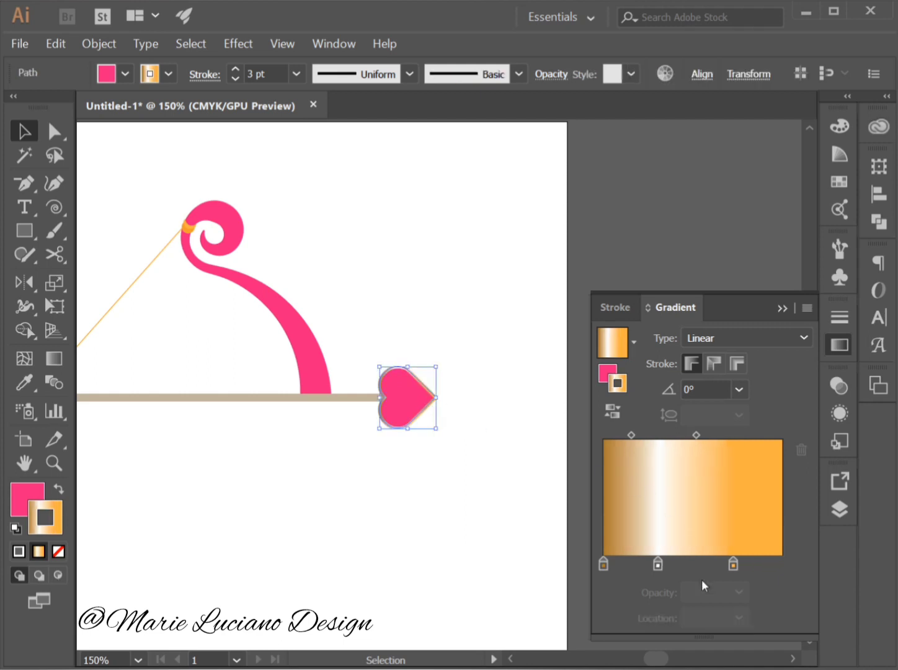
left_click_drag(693, 436, 720, 435)
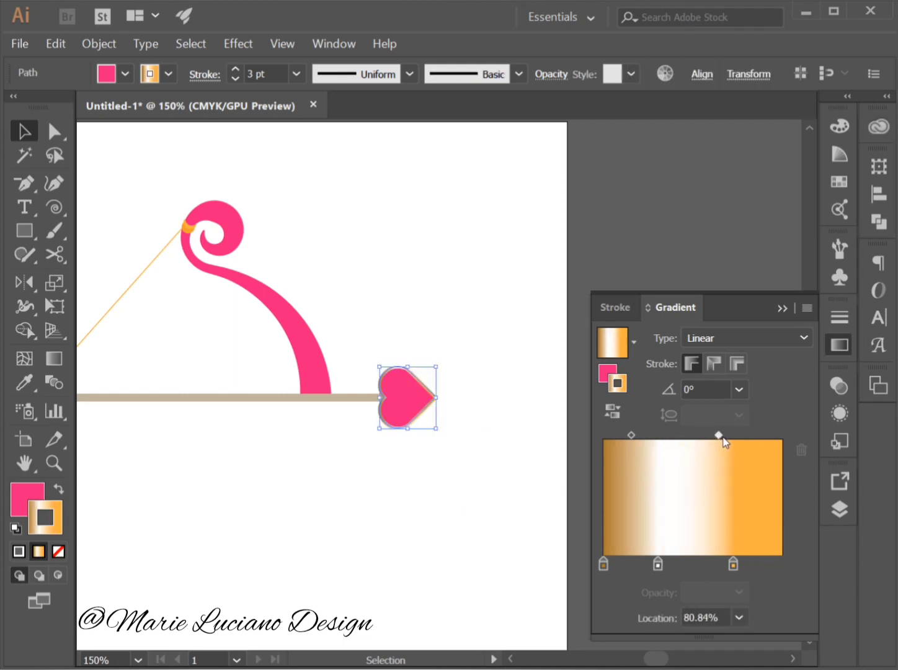
left_click_drag(734, 564, 754, 565)
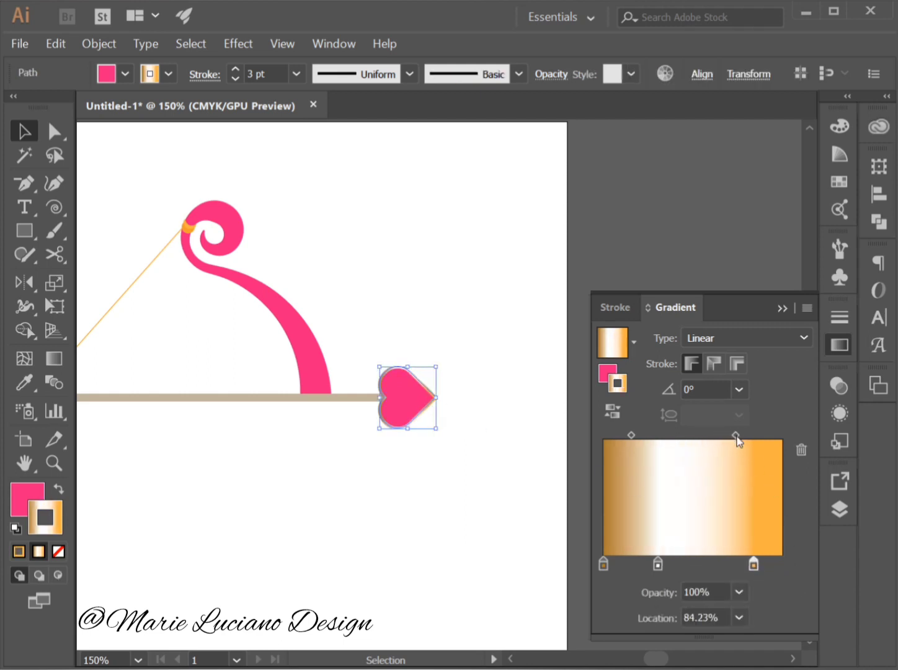
left_click_drag(736, 437, 728, 436)
left_click_drag(632, 436, 627, 435)
left_click(466, 512)
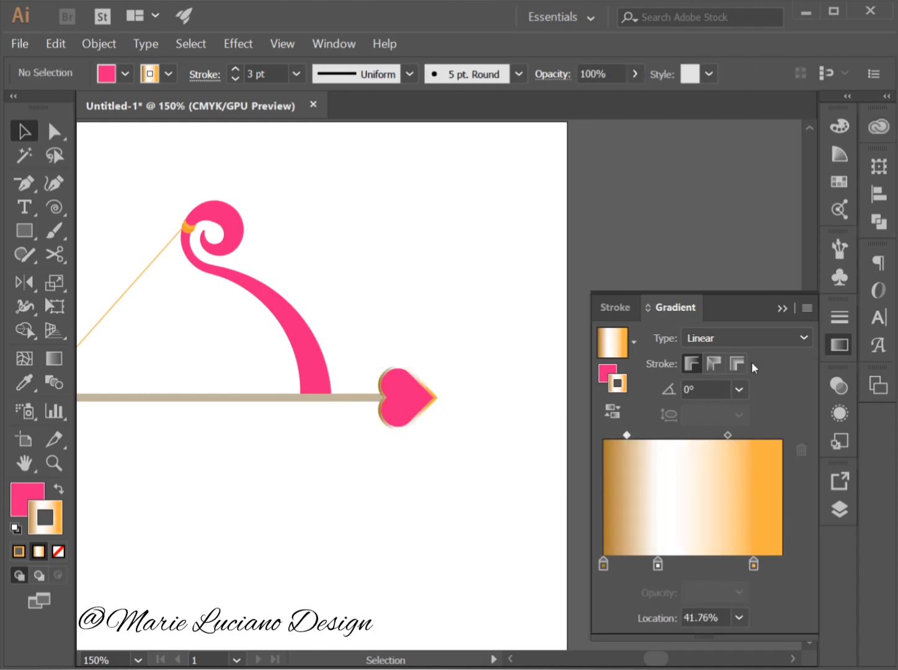
left_click(785, 304)
Expand the fill and stroke of the beige arrow shaft.
left_click_drag(483, 511, 708, 492)
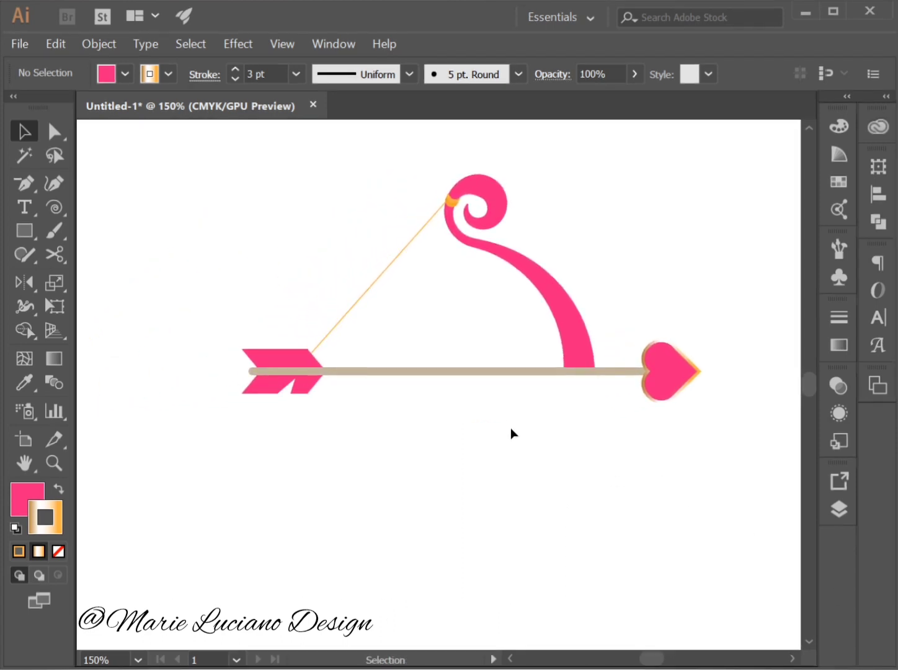
left_click(493, 372)
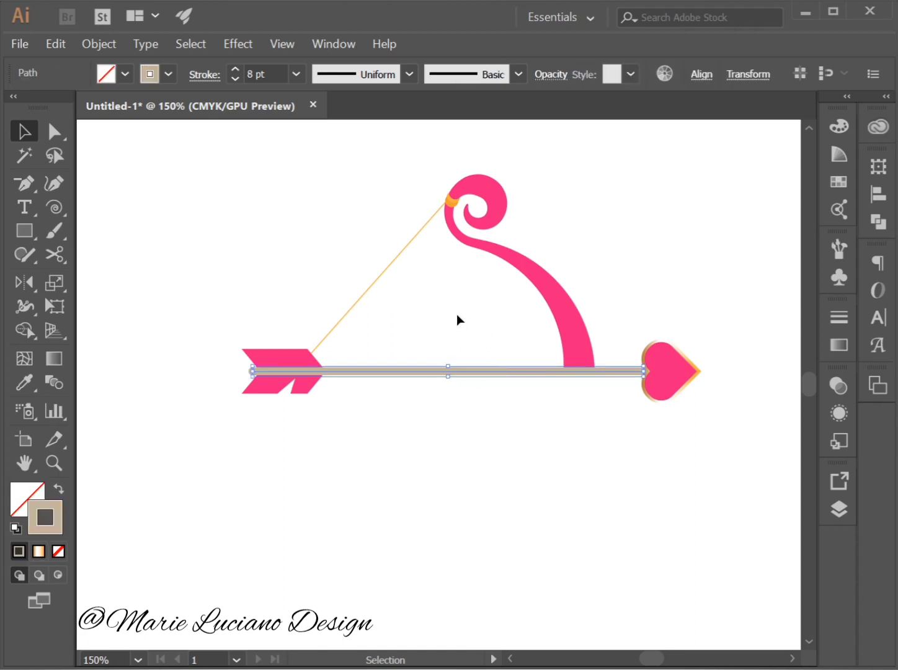
left_click(112, 46)
left_click(177, 215)
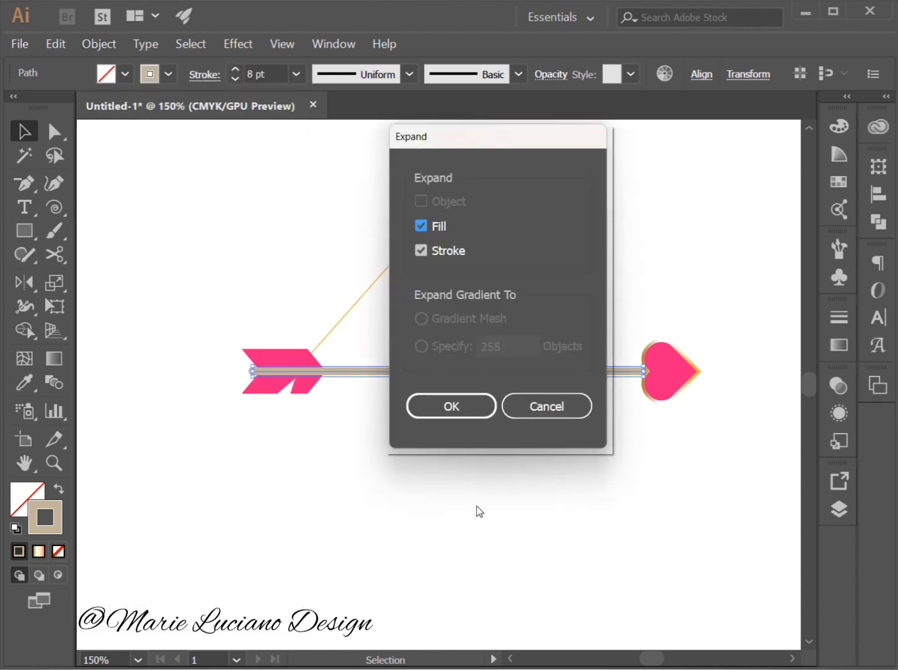
key("Return")
left_click(465, 512)
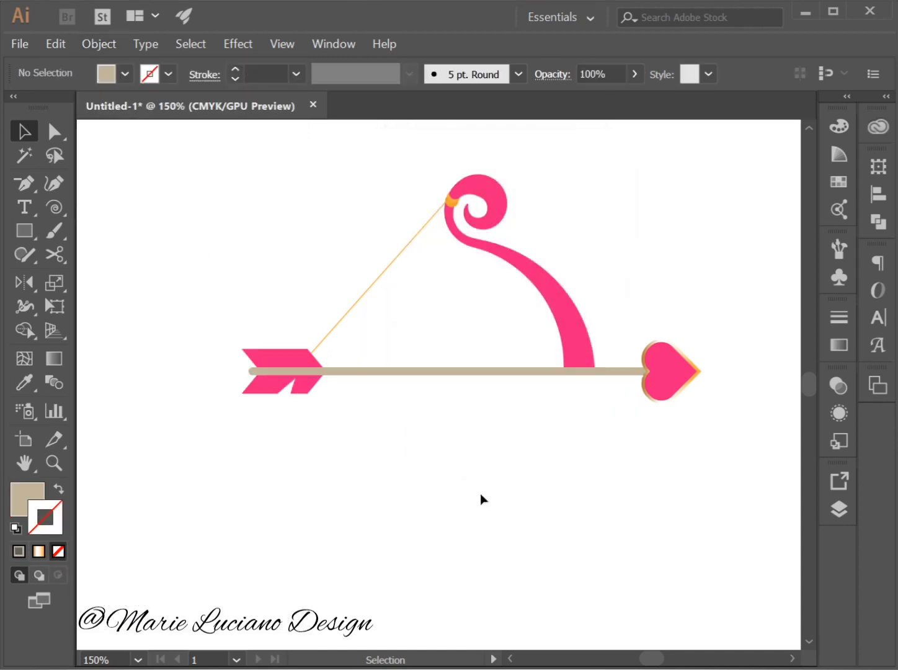
Change the arrow shaft's fill to a lighter beige.
left_click(618, 374)
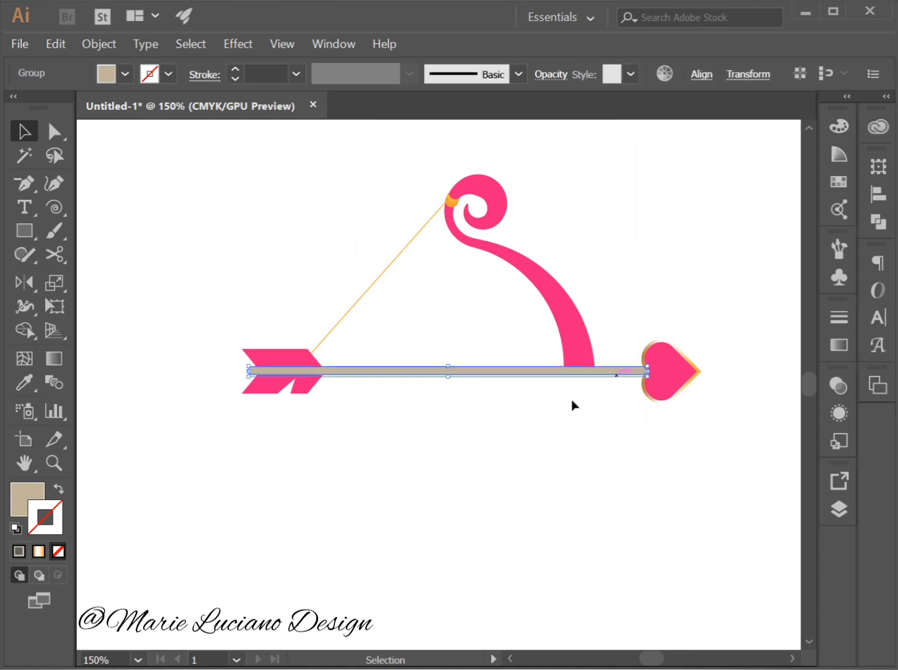
double_click(23, 508)
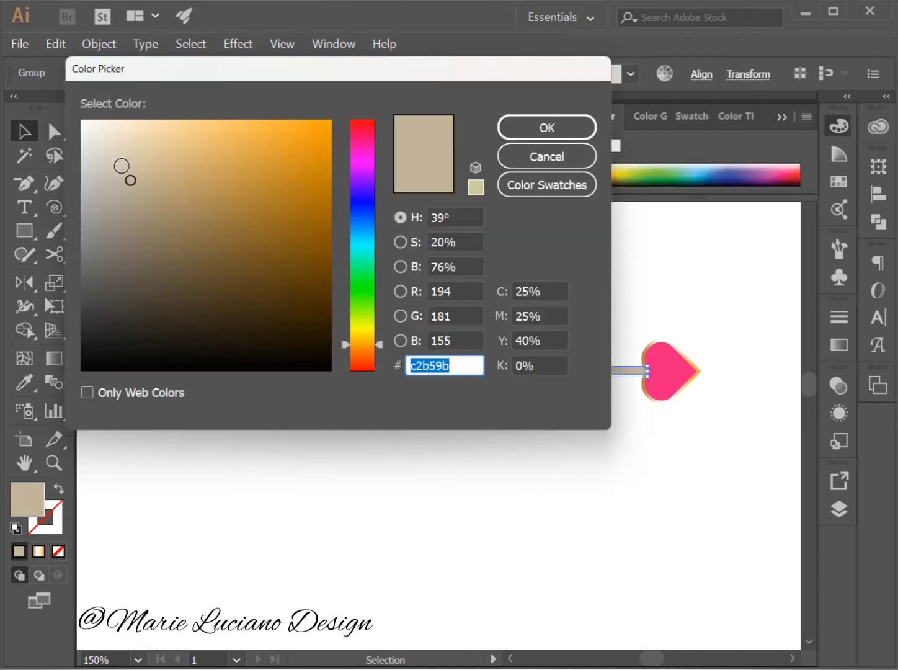
left_click(126, 154)
left_click(577, 127)
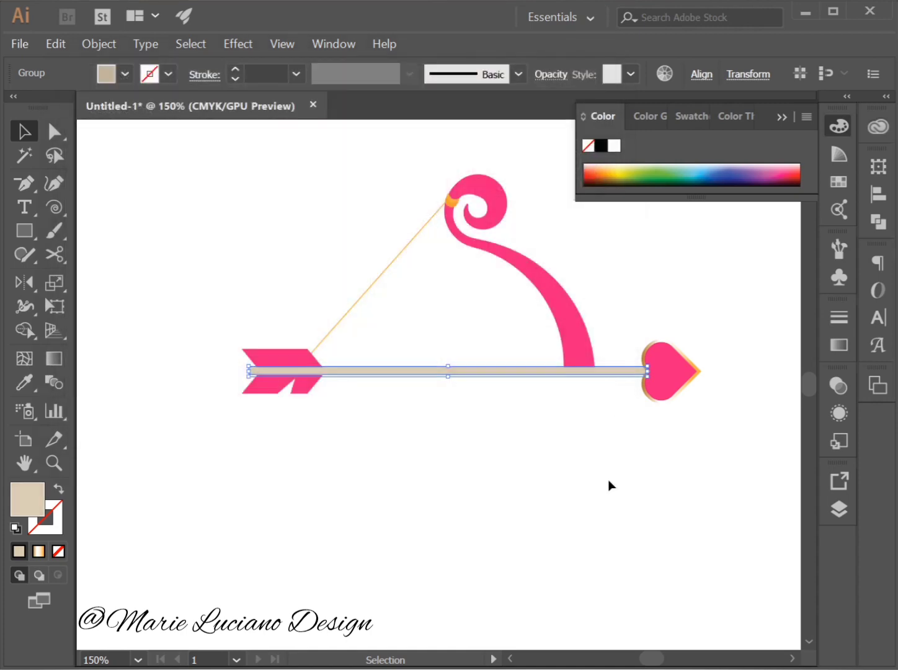
left_click(609, 485)
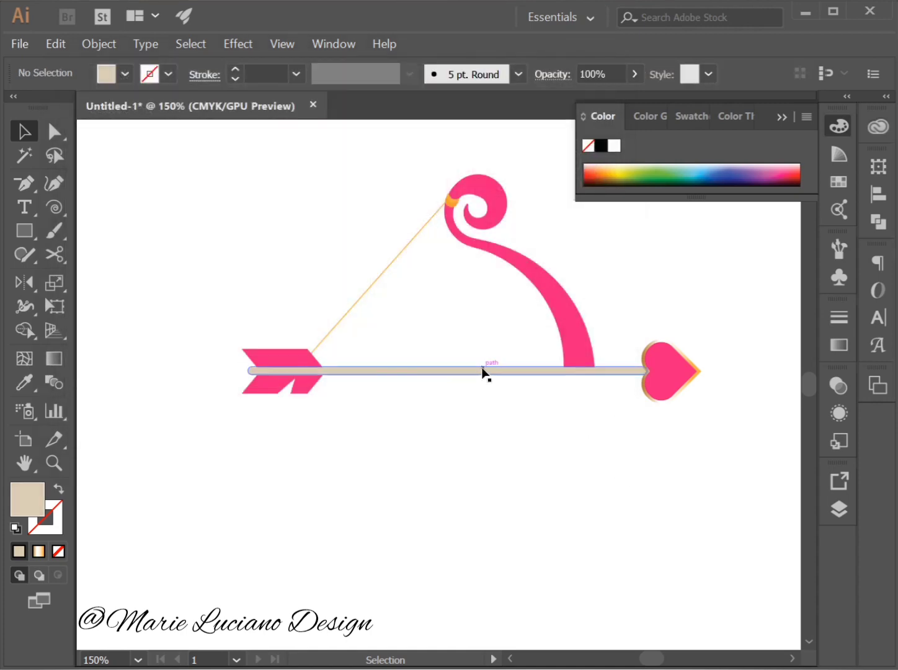
Fill the arrow shaft with the white-and-orange linear gradient, adding a beige stop at 39.55% and setting the angle to 90°.
left_click(561, 372)
left_click(833, 347)
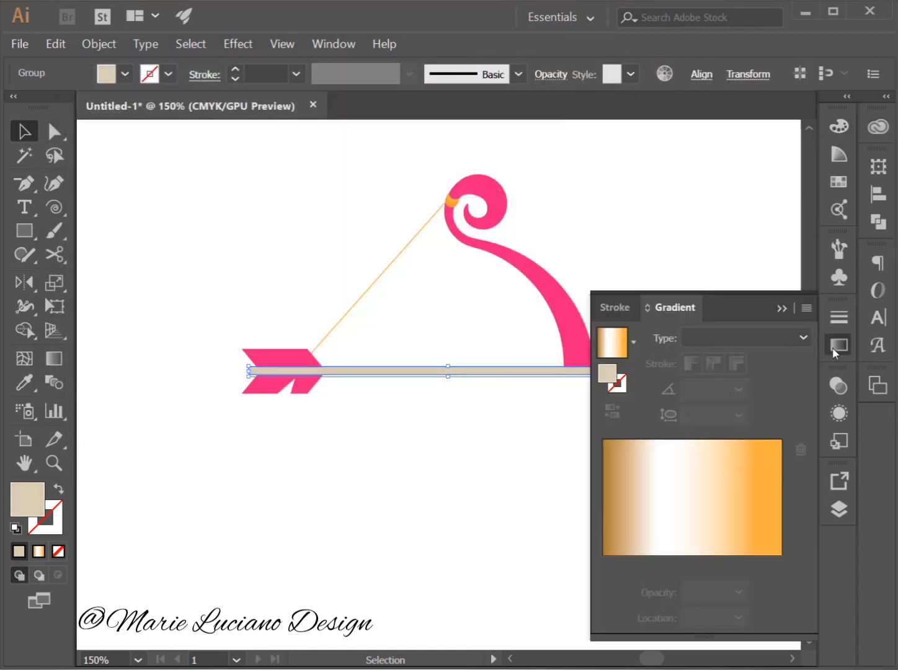
left_click_drag(611, 371, 674, 562)
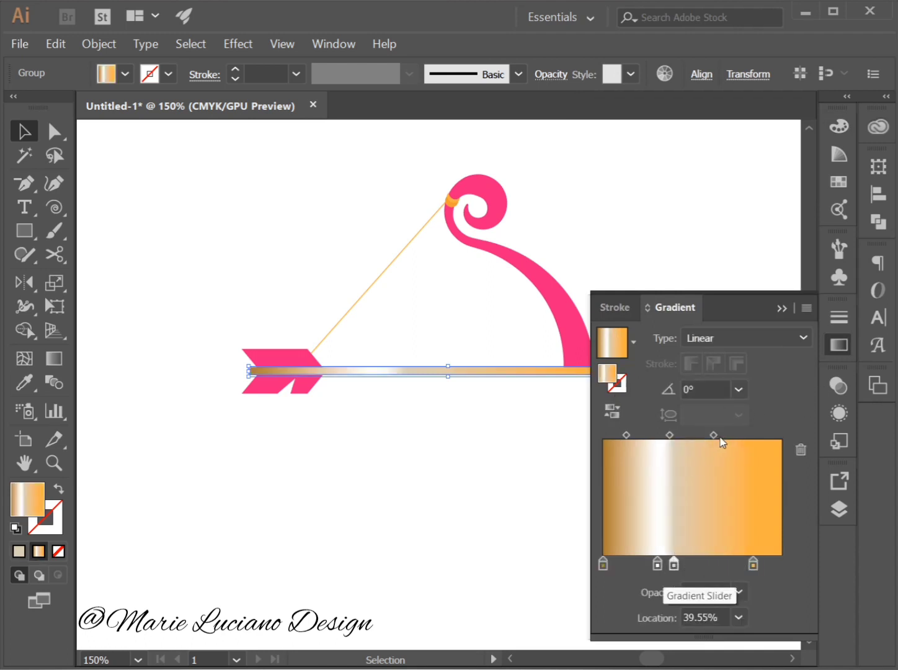
left_click(688, 390)
type("9")
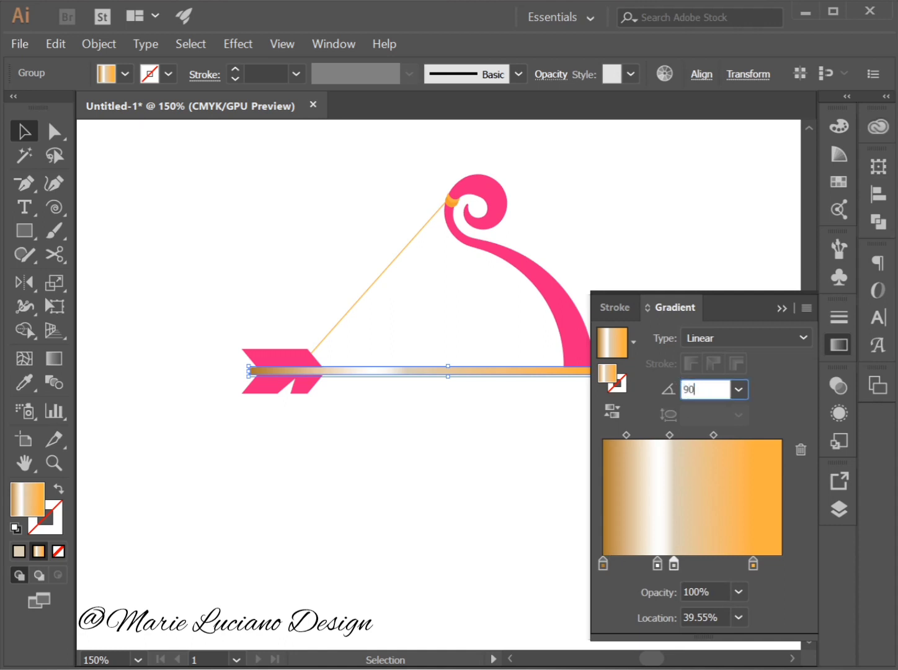
key("Tab")
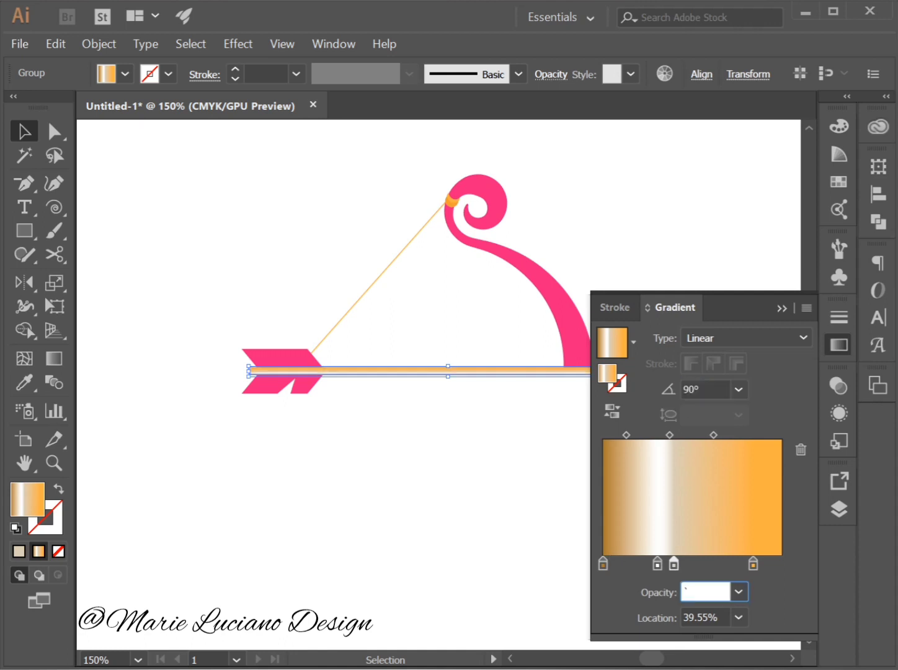
Reverse the arrow shaft's gradient, placing orange at 0%, beige at about 38% and white at 59.28%, with the white-to-brown midpoint at 34.34%.
left_click(616, 413)
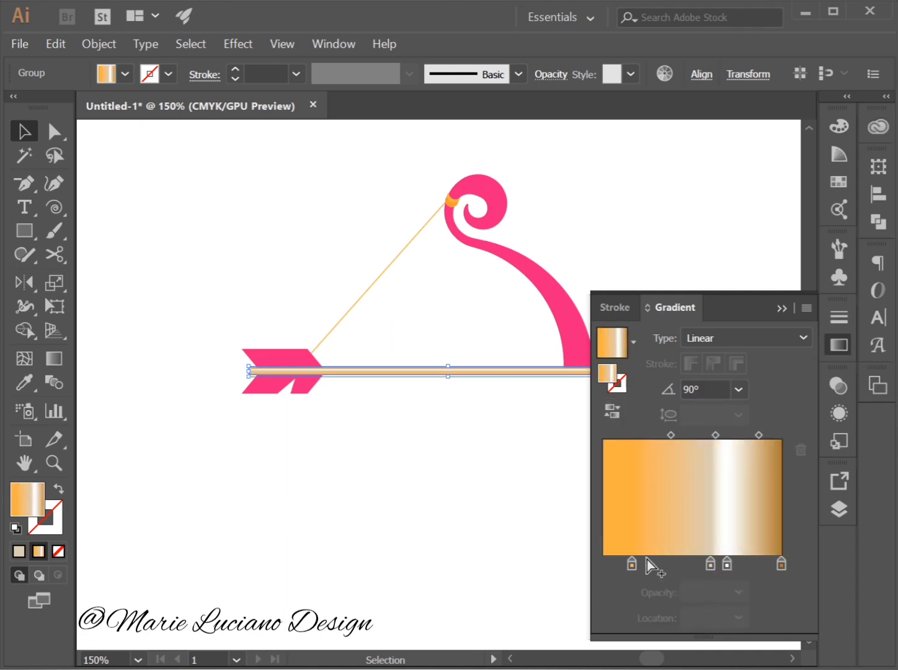
left_click_drag(632, 565, 603, 565)
left_click_drag(711, 565, 670, 565)
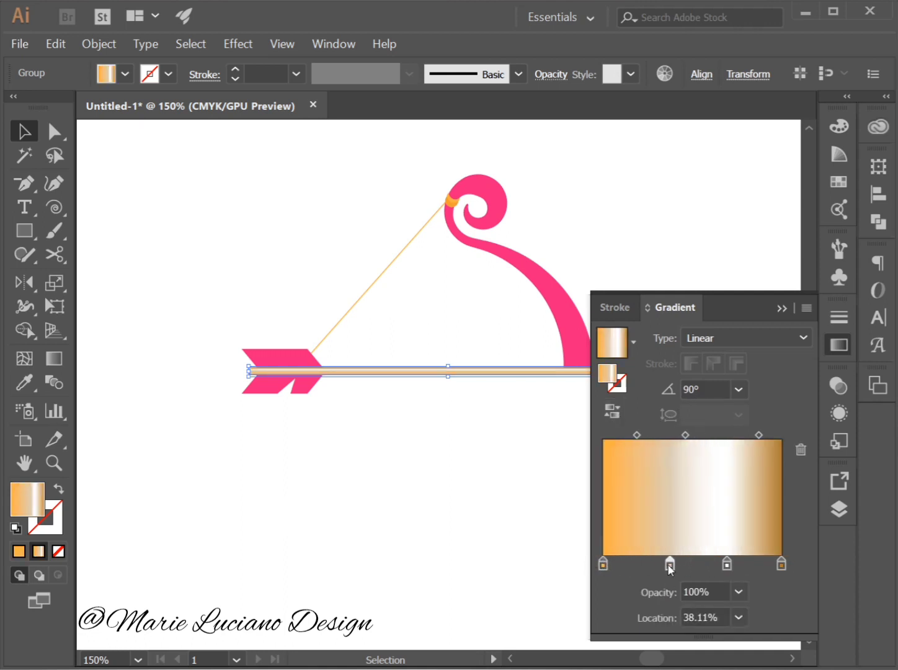
left_click_drag(727, 565, 709, 565)
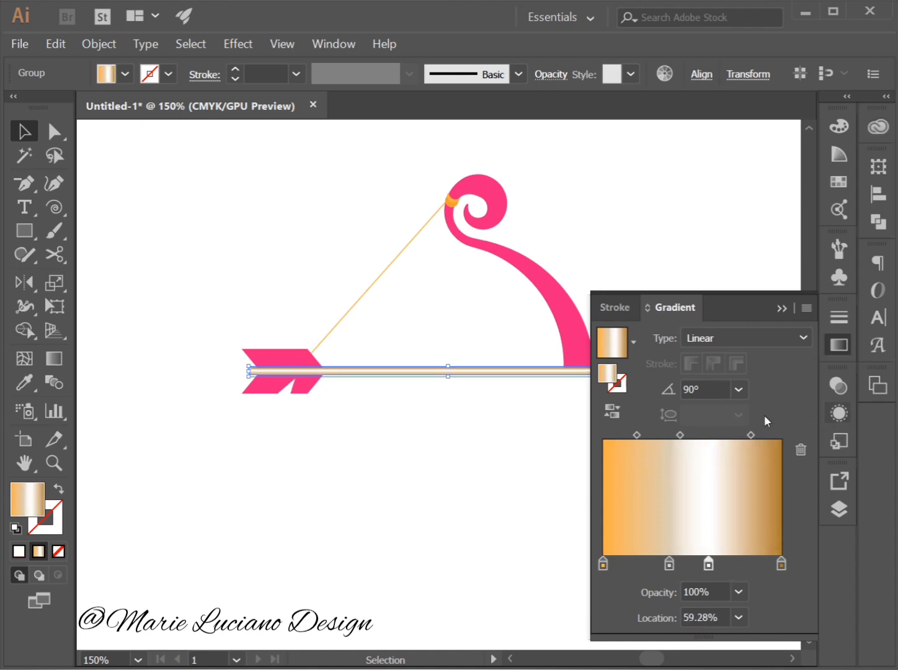
left_click_drag(750, 435, 732, 436)
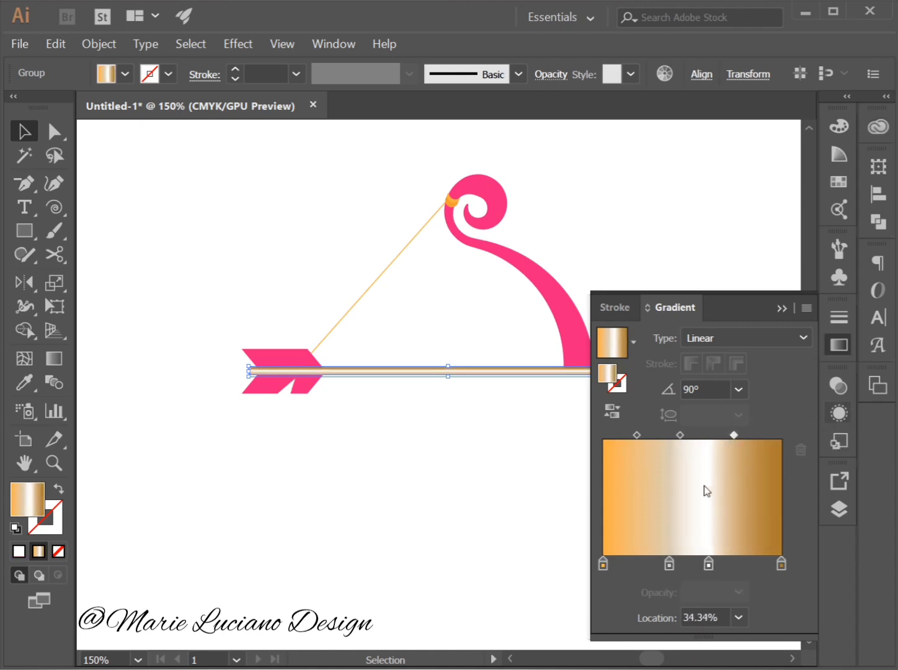
Place the shaft gradient's white stop at 73.33%, shift the beige-to-white midpoint toward white, and set the white-to-brown midpoint to 56.32%.
left_click_drag(711, 564, 838, 533)
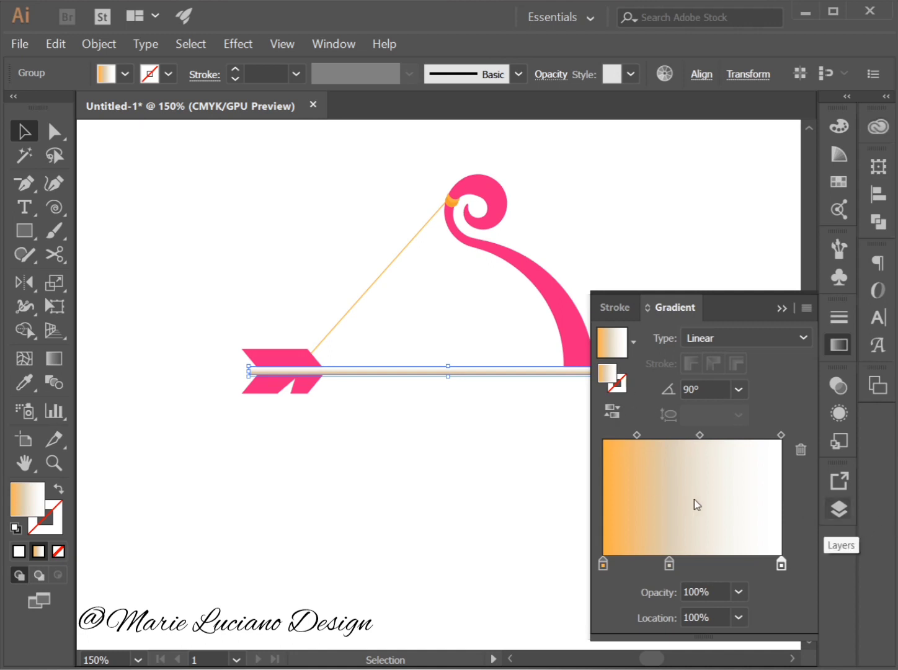
key("ctrl+z")
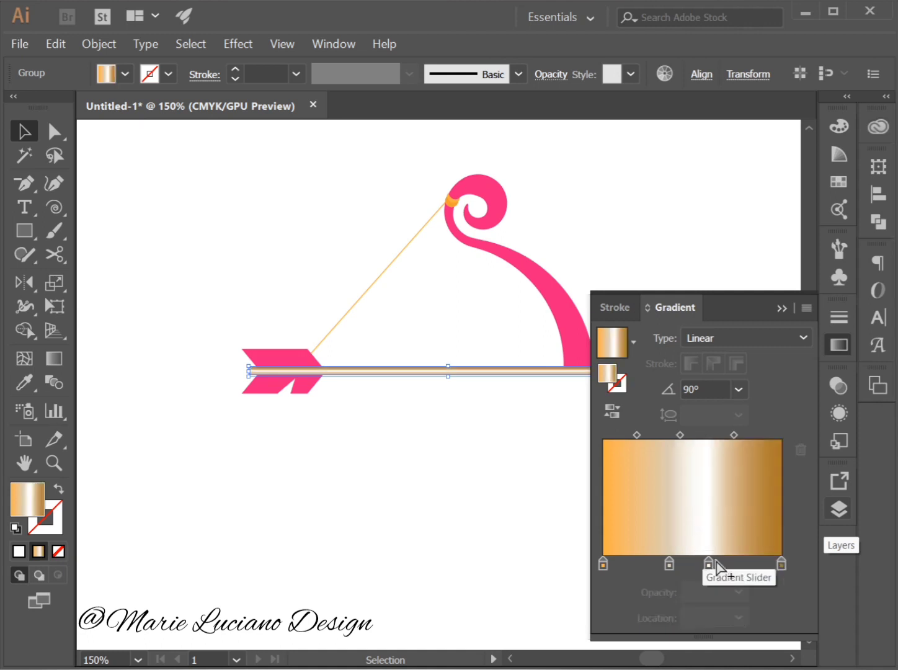
left_click_drag(735, 436, 756, 436)
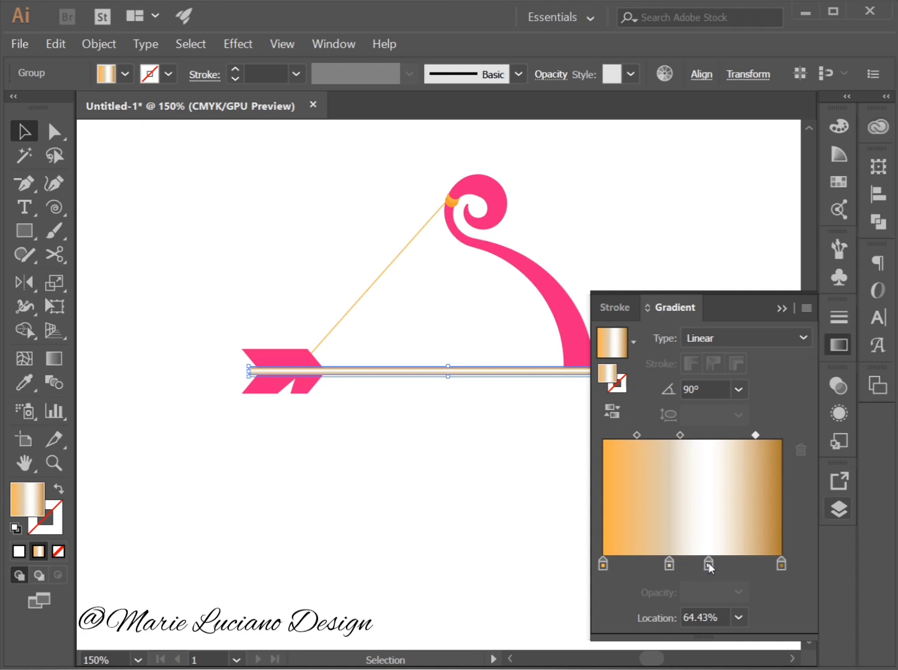
left_click_drag(708, 564, 735, 566)
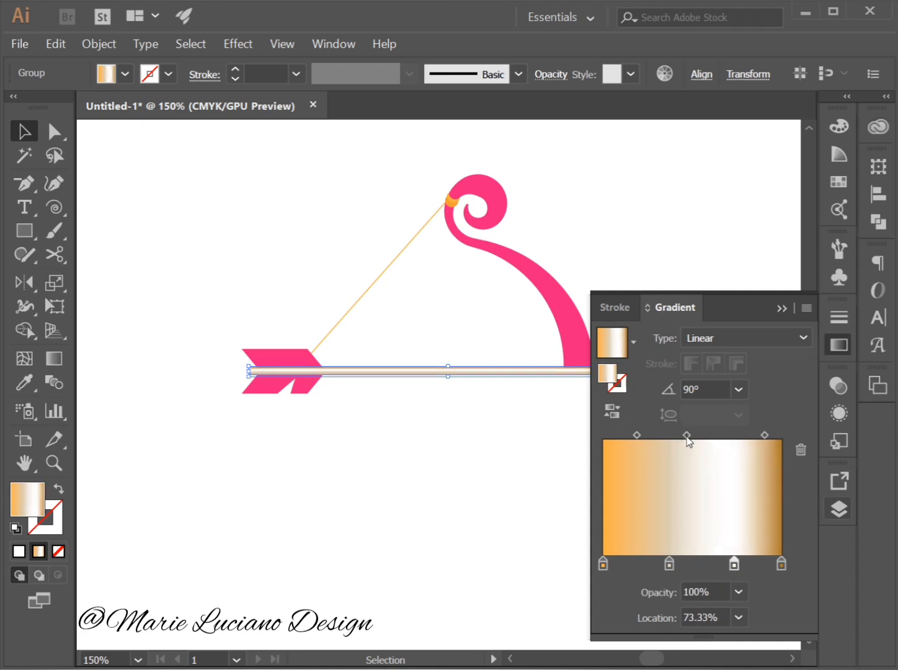
left_click_drag(687, 436, 761, 436)
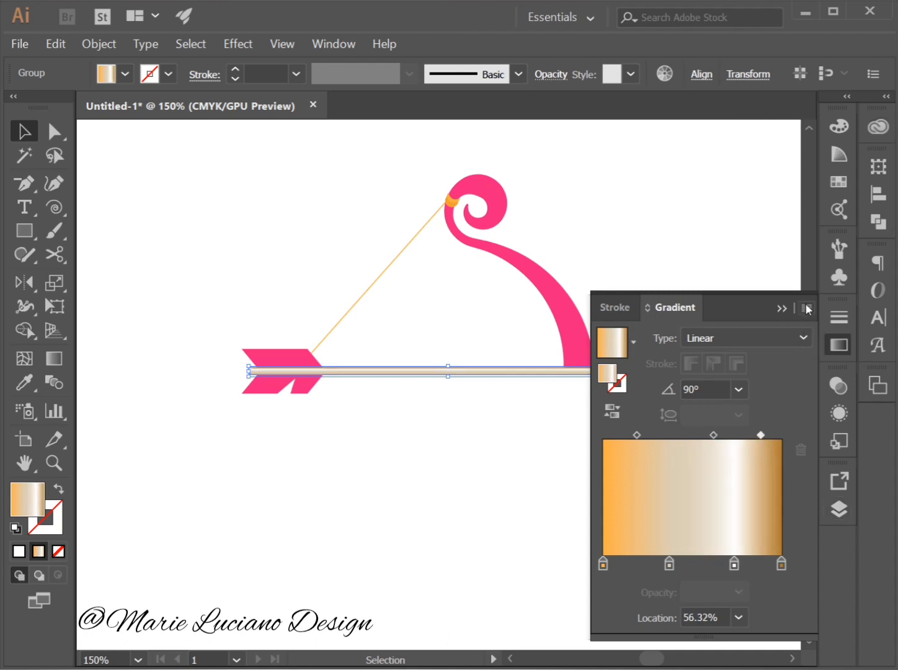
left_click(781, 306)
left_click(712, 282)
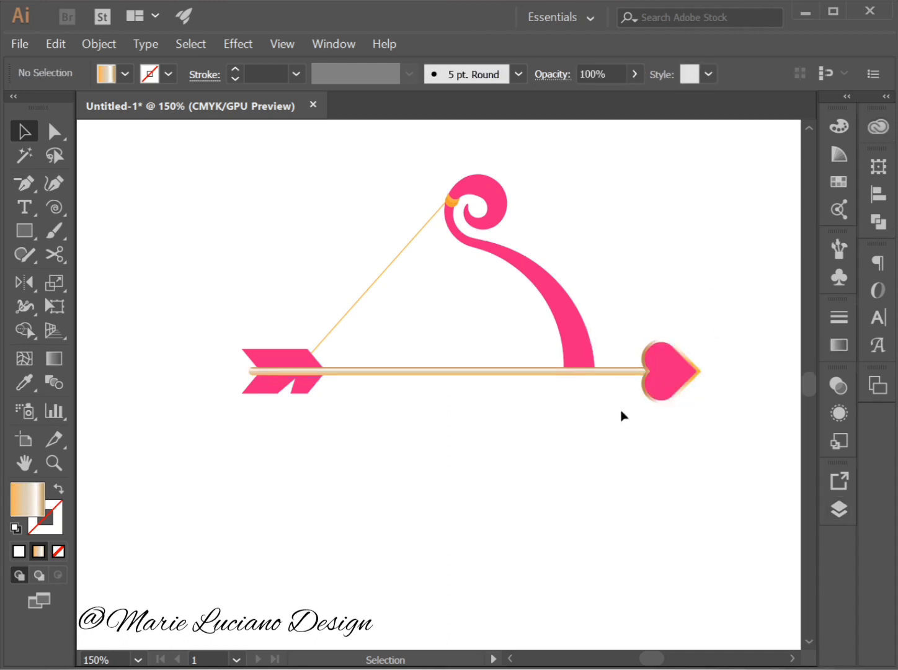
Darken the shaft gradient's brown end stop to K=62% and use the same dark brown for the stop at 0% instead of orange.
left_click(615, 372)
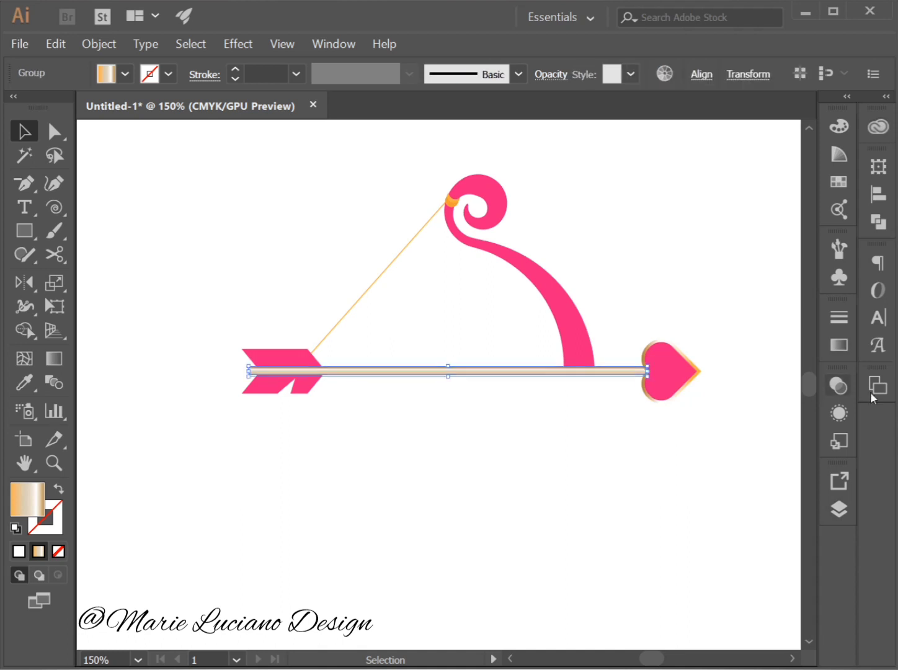
left_click(839, 345)
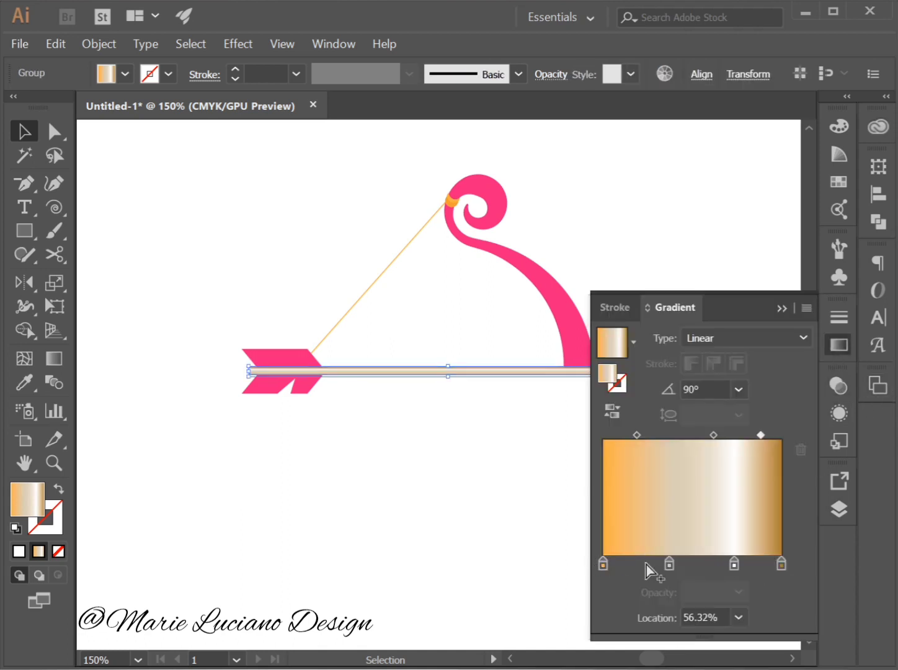
left_click(780, 564)
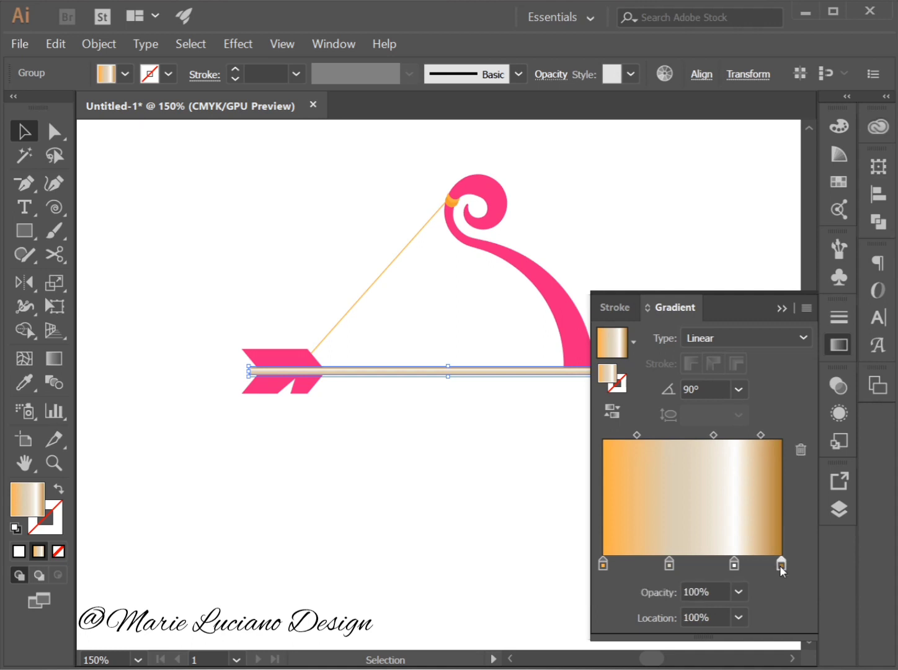
double_click(780, 564)
left_click(678, 352)
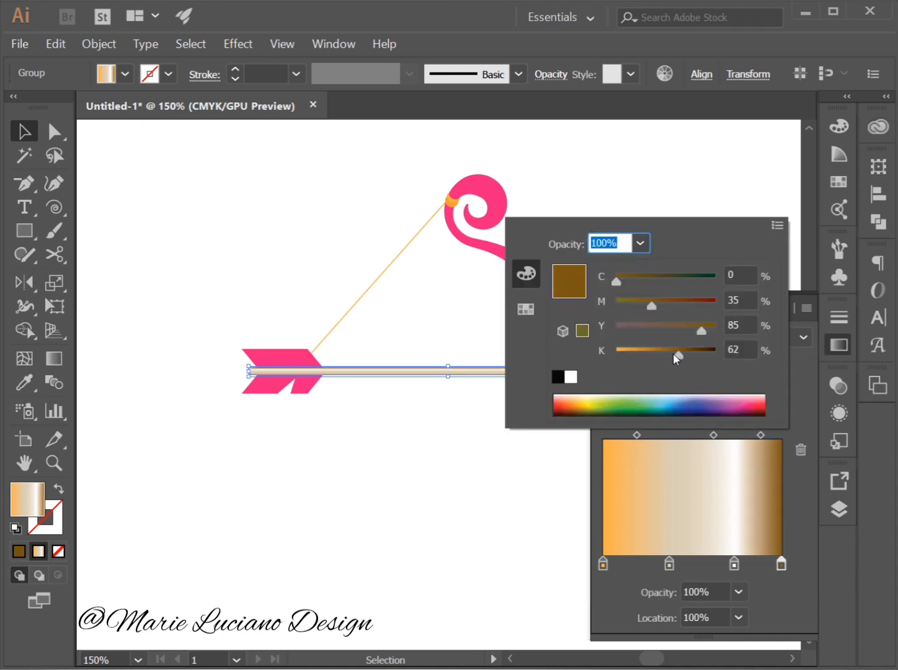
left_click(779, 565)
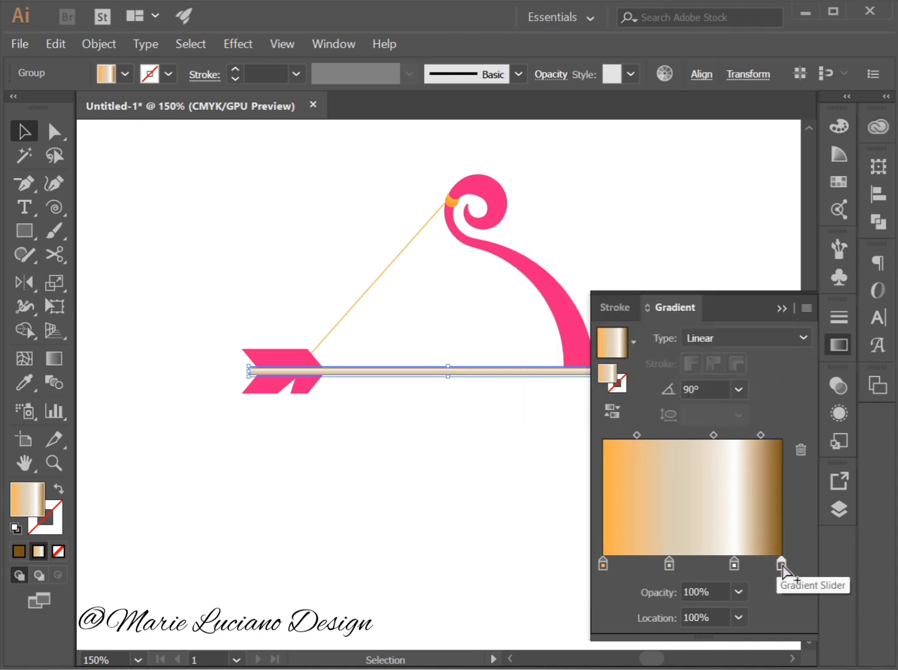
left_click_drag(780, 565, 602, 565)
left_click_drag(767, 564, 784, 566)
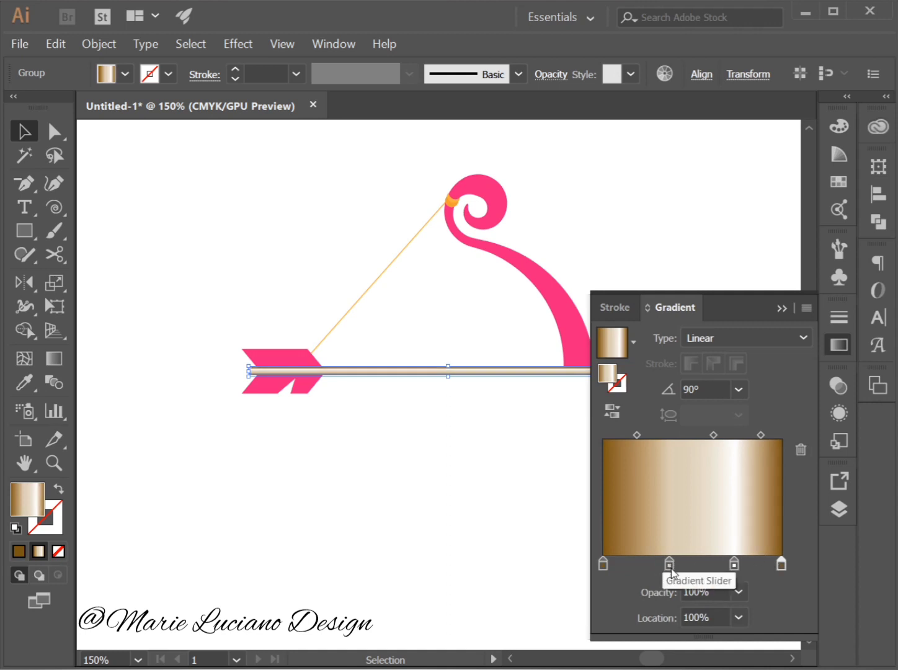
Rearrange the shaft gradient's white and beige stops between the brown ends, setting white to 59.82% before reversing the gradient a final time.
mouse_move(671, 565)
left_mouse_down()
mouse_move(639, 565)
mouse_move(747, 564)
mouse_move(654, 564)
left_mouse_up()
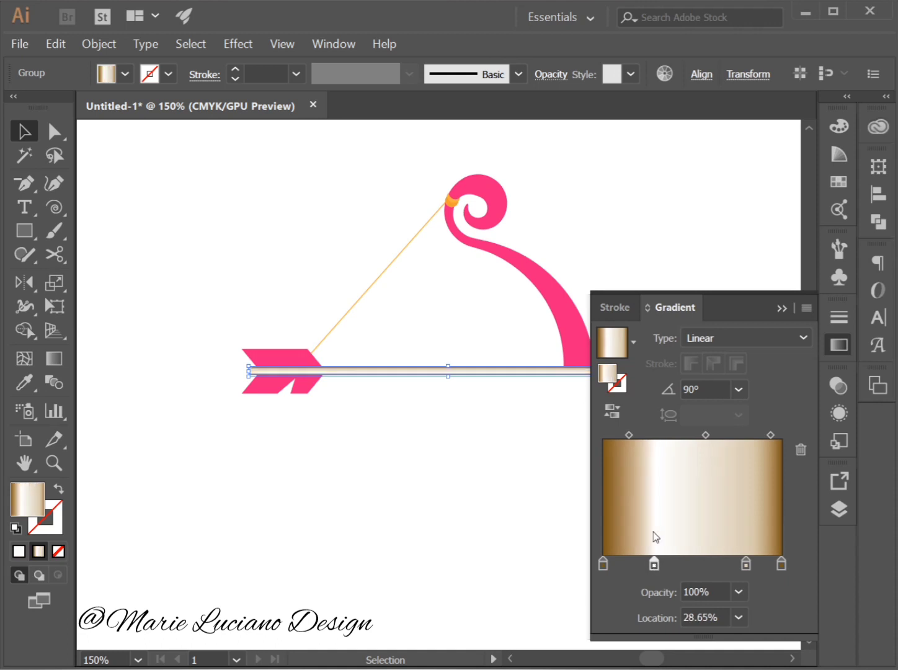
left_click(612, 411)
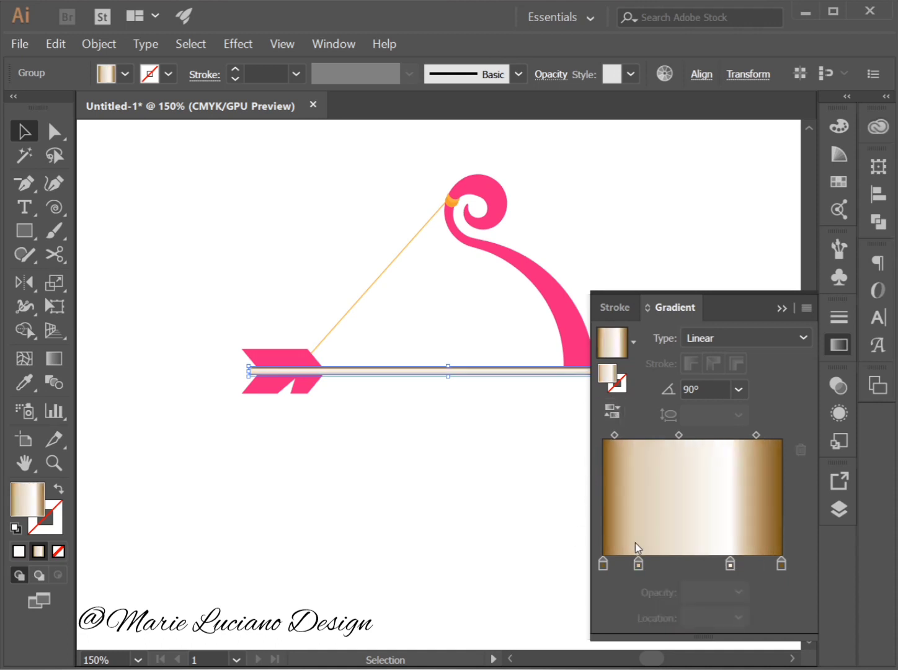
left_click_drag(730, 564, 710, 564)
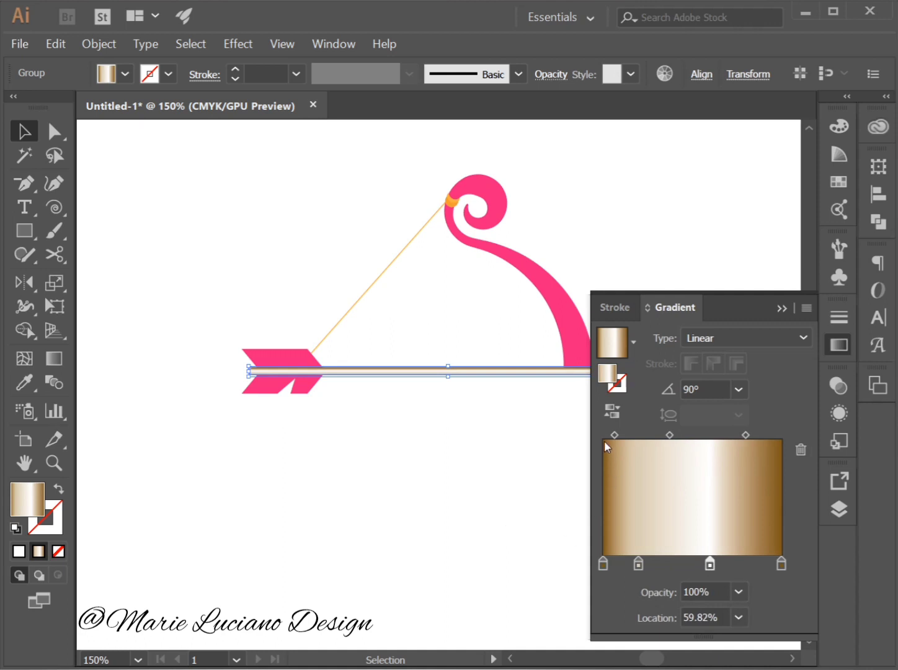
left_click(612, 411)
left_click(487, 489)
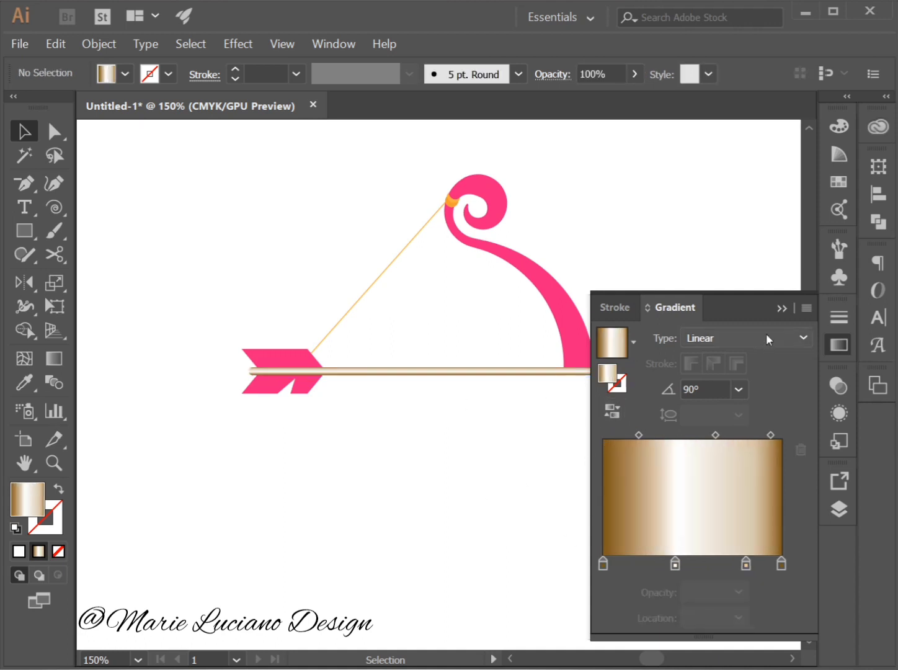
left_click(787, 308)
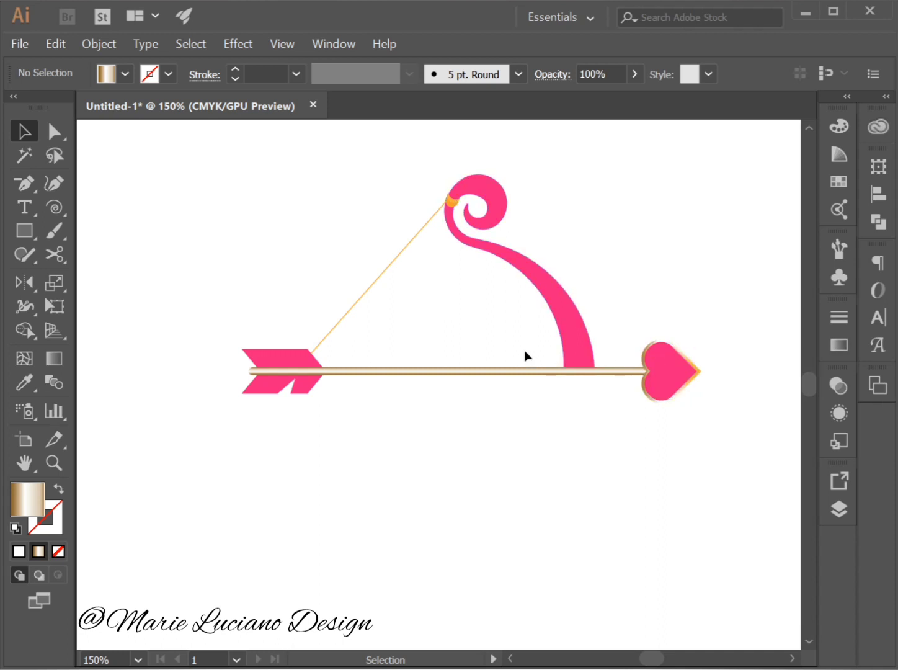
Set the orange bowstring's stroke weight to 3 pt.
left_click(380, 273)
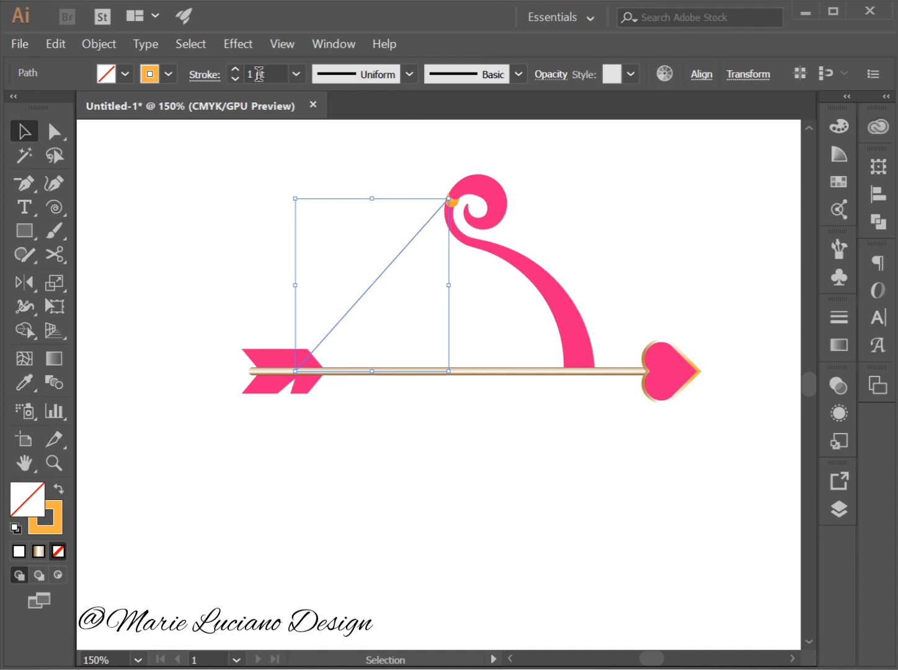
left_click(297, 74)
left_click(318, 203)
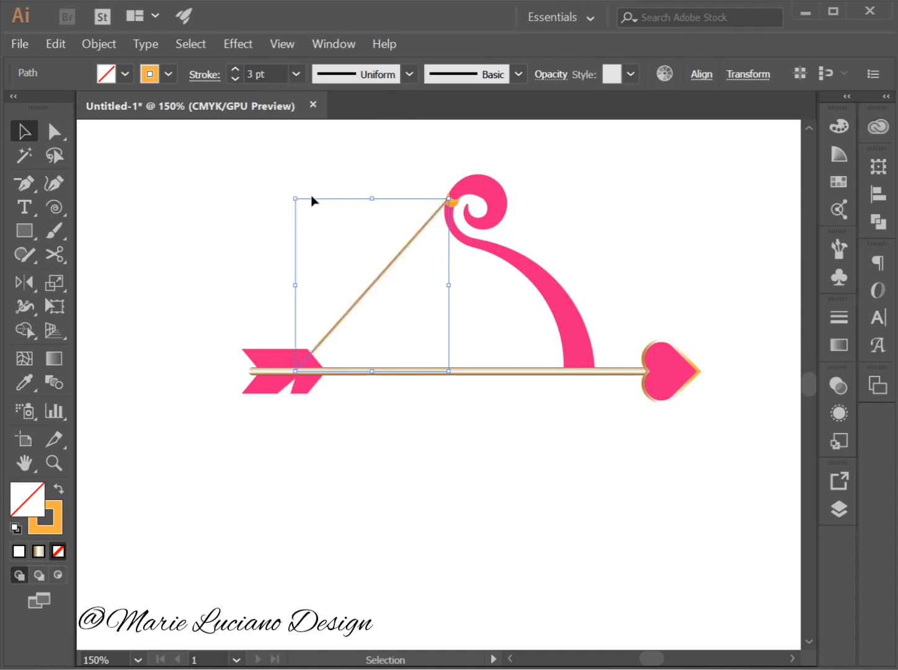
left_click(333, 173)
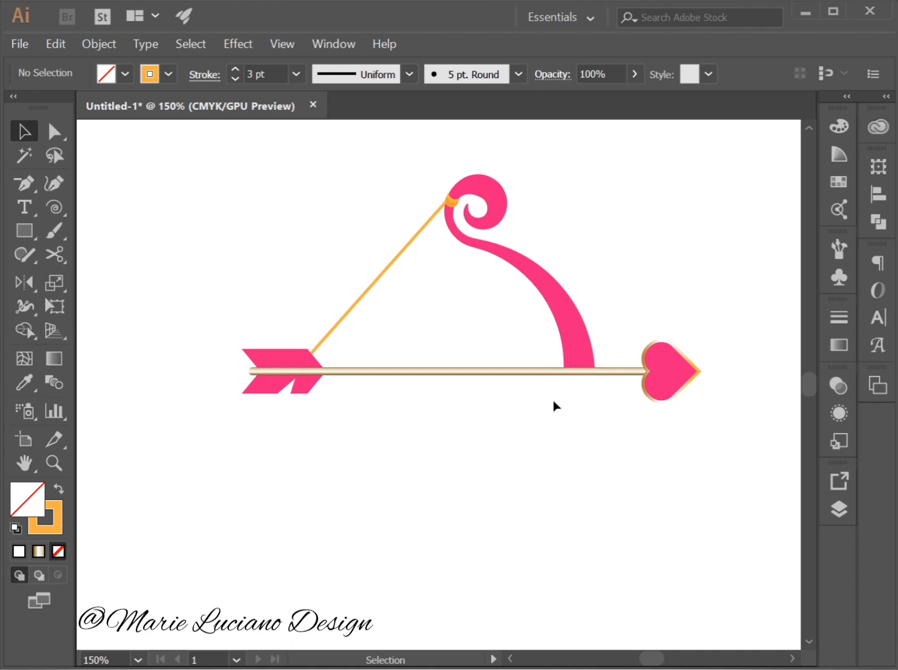
Fill the bow with the linear gradient, removing the beige stop and adding a pink stop at 92.88% in place of the brown end stop.
left_click(569, 343)
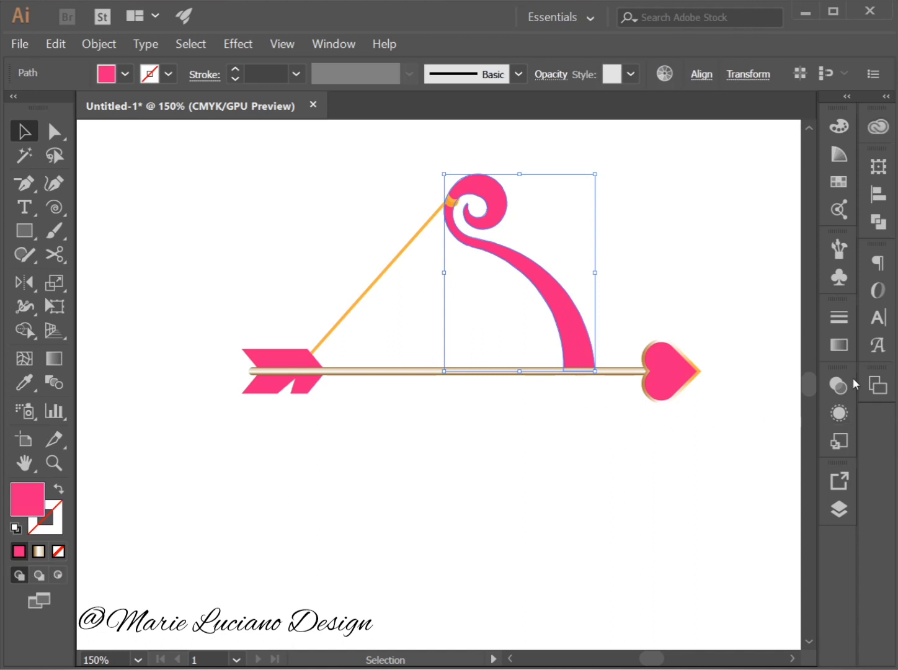
left_click(840, 344)
left_click_drag(611, 375, 764, 586)
left_click_drag(713, 564, 770, 564)
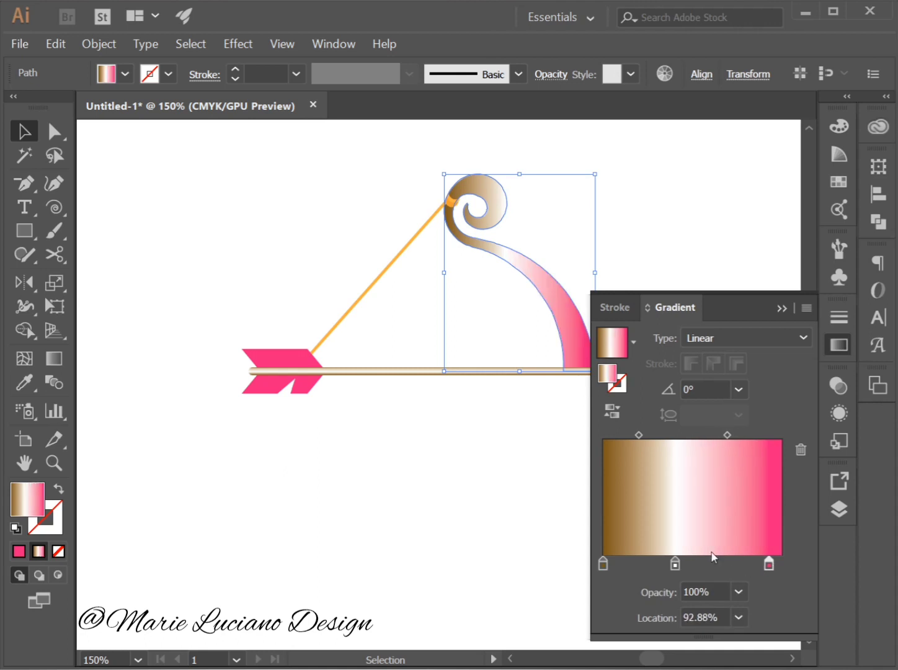
Recolor the bow gradient's brown start stop to dark magenta and its white middle stop to crimson using swatches.
double_click(603, 563)
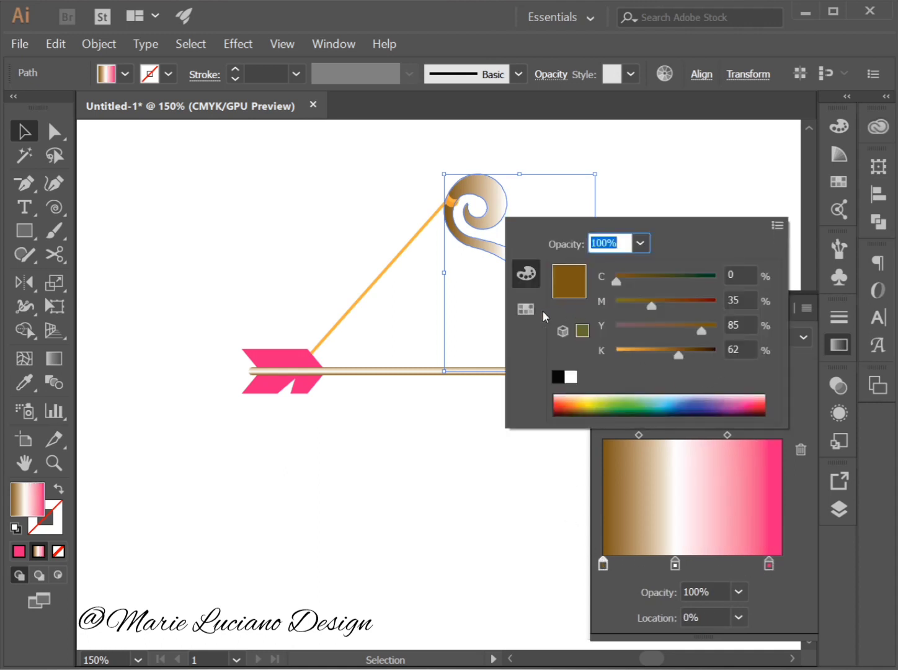
left_click(526, 308)
left_click(704, 279)
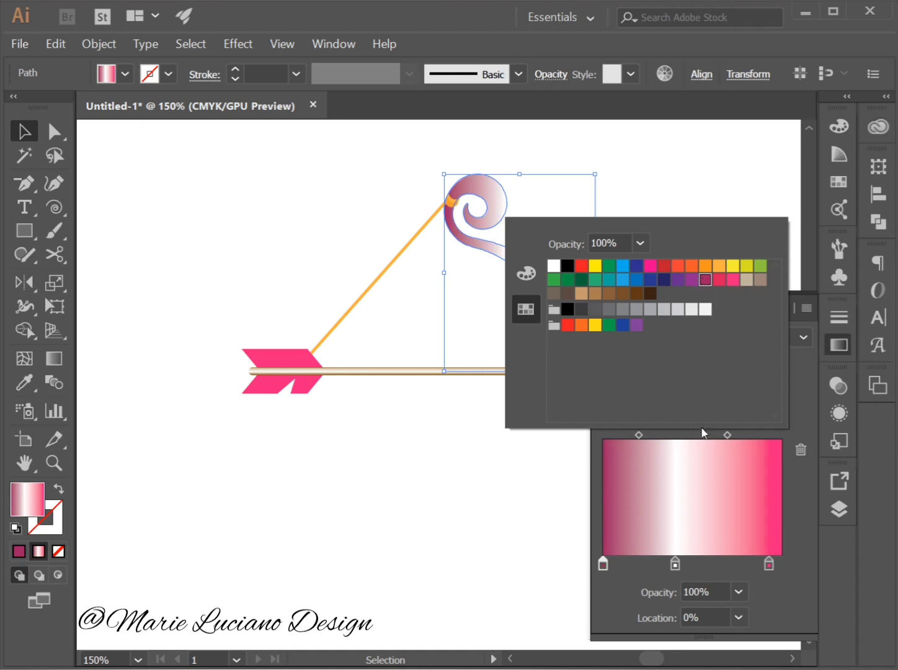
left_click(675, 562)
double_click(676, 564)
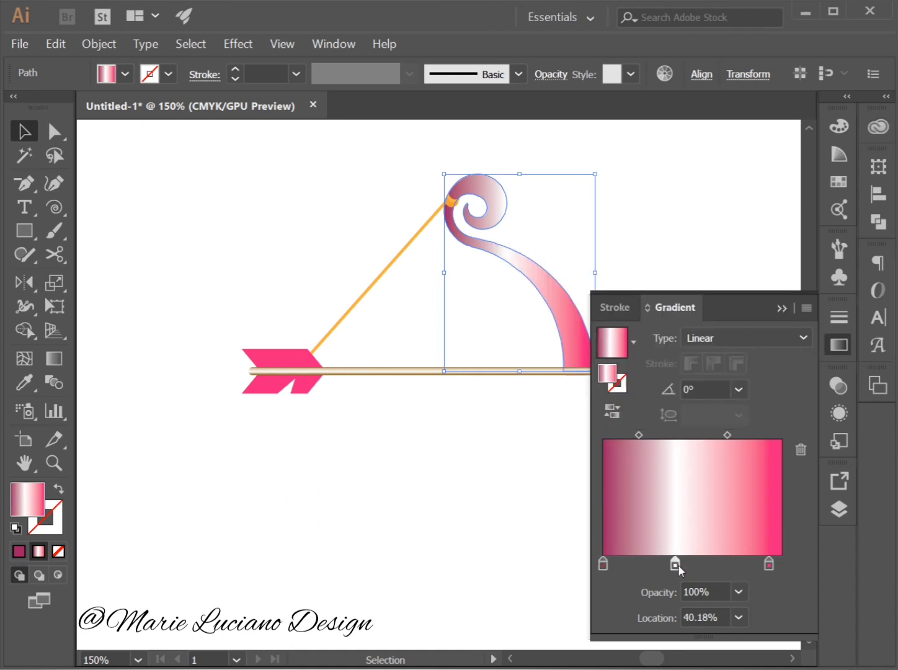
left_click(733, 280)
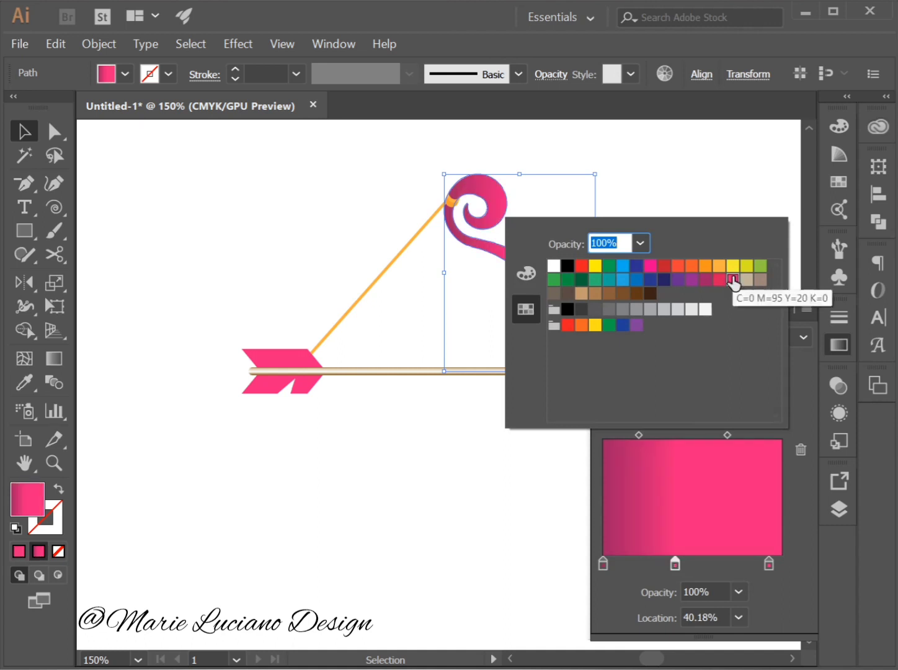
left_click(720, 279)
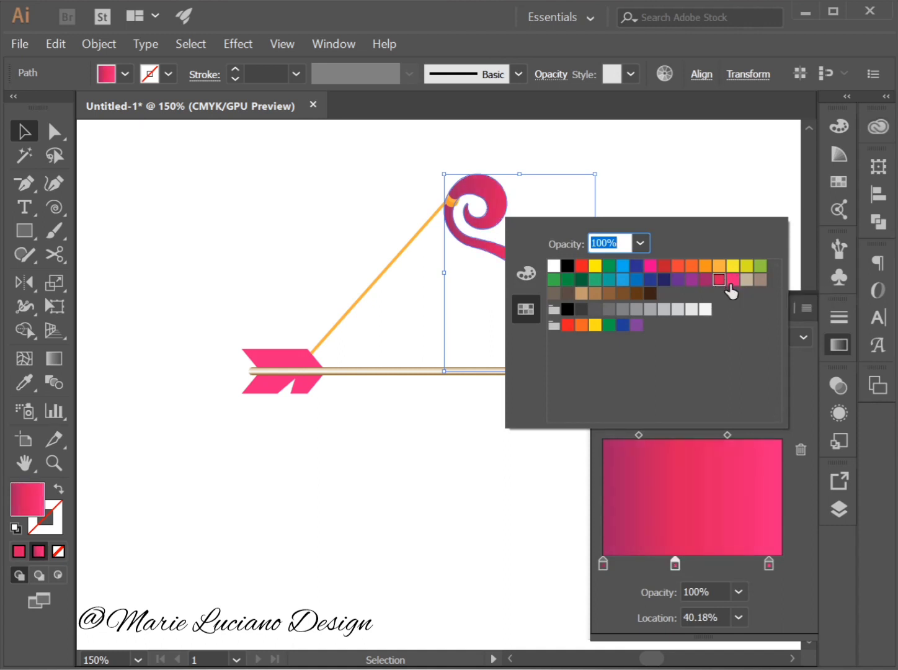
left_click(807, 400)
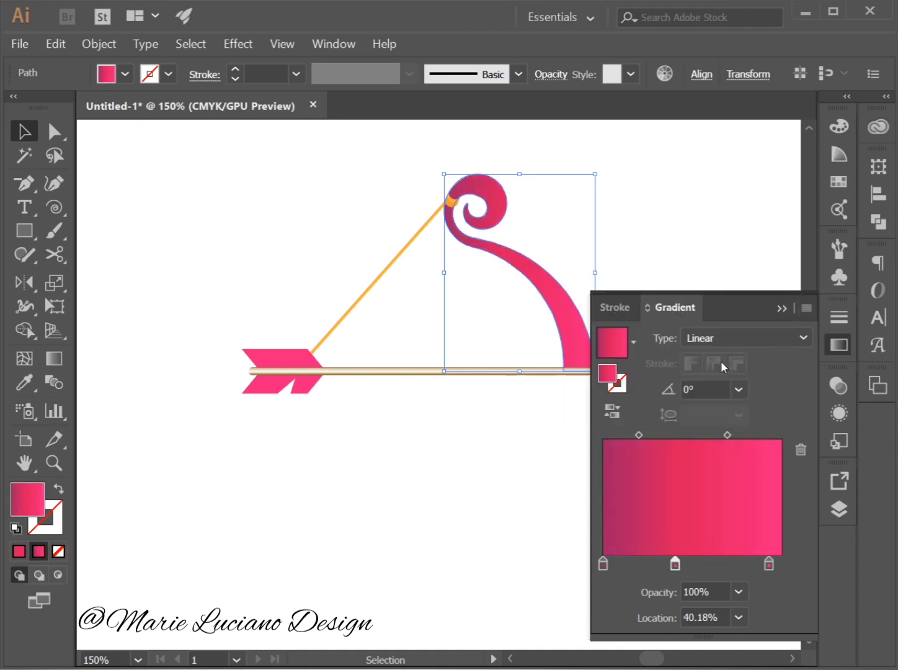
Try the Radial type on the bow's gradient, reverse its colors, restore the Linear type, and activate the Gradient tool.
left_click(729, 339)
left_click(732, 377)
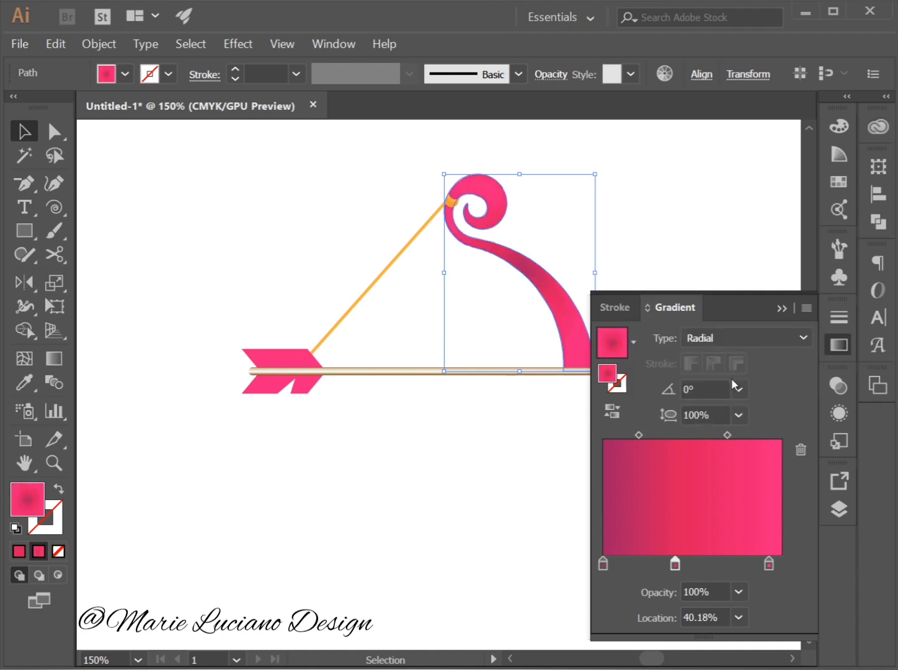
left_click(700, 343)
left_click(706, 358)
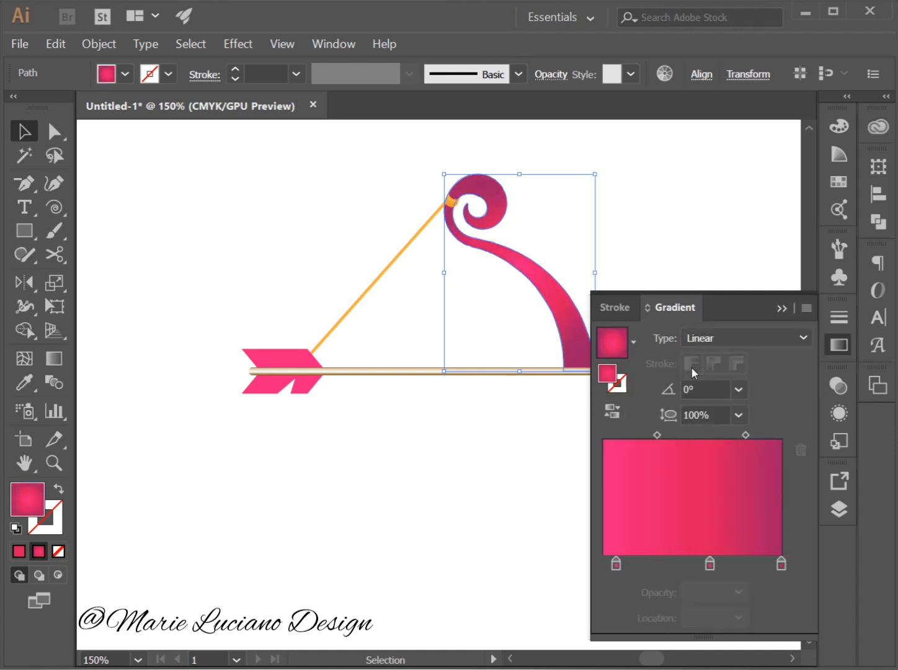
left_click(54, 358)
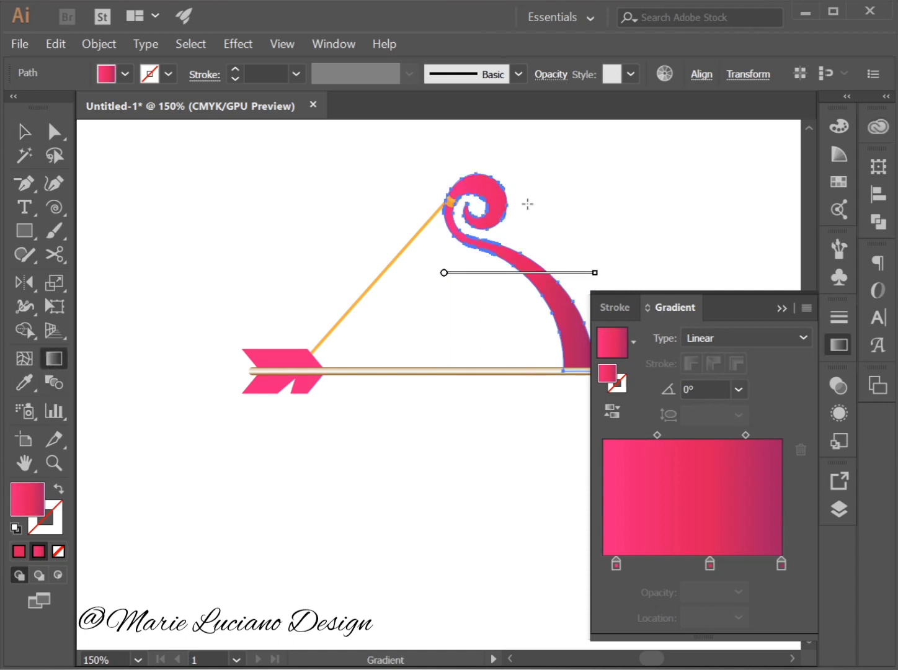
Redraw the bow's linear gradient direction diagonally at about 135.8°, running from the lower limb past the curl, and deselect the bow.
left_click_drag(502, 211, 536, 354)
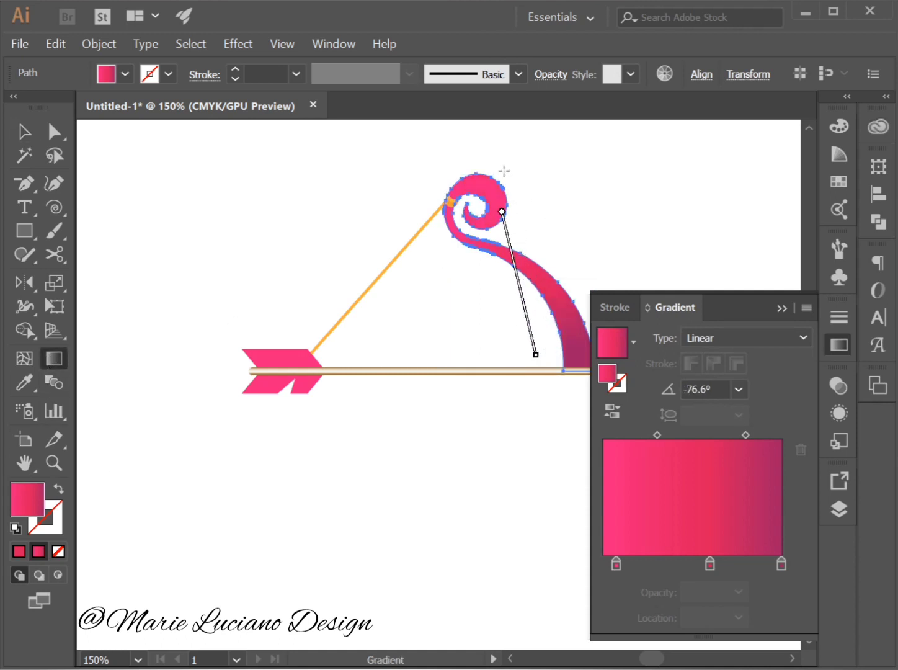
mouse_move(489, 181)
left_mouse_down()
mouse_move(568, 377)
mouse_move(545, 371)
mouse_move(529, 204)
mouse_move(495, 196)
left_mouse_up()
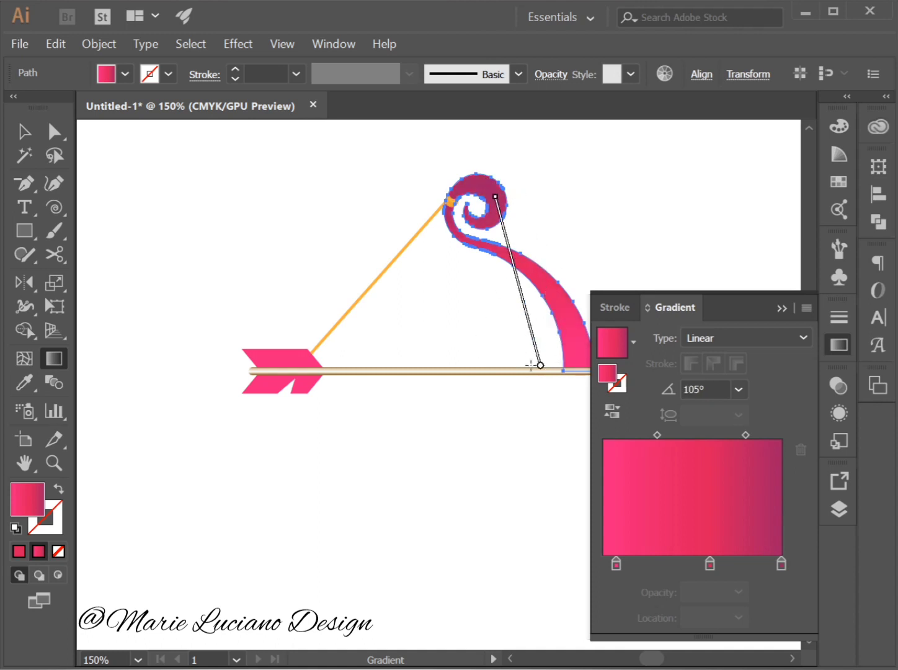
left_click_drag(589, 333, 386, 135)
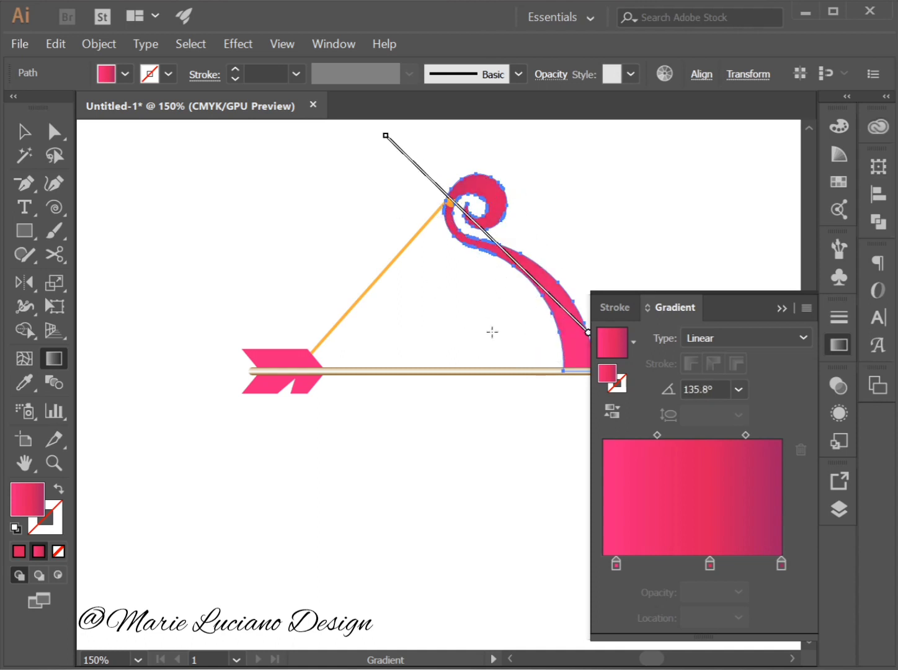
left_click(781, 308)
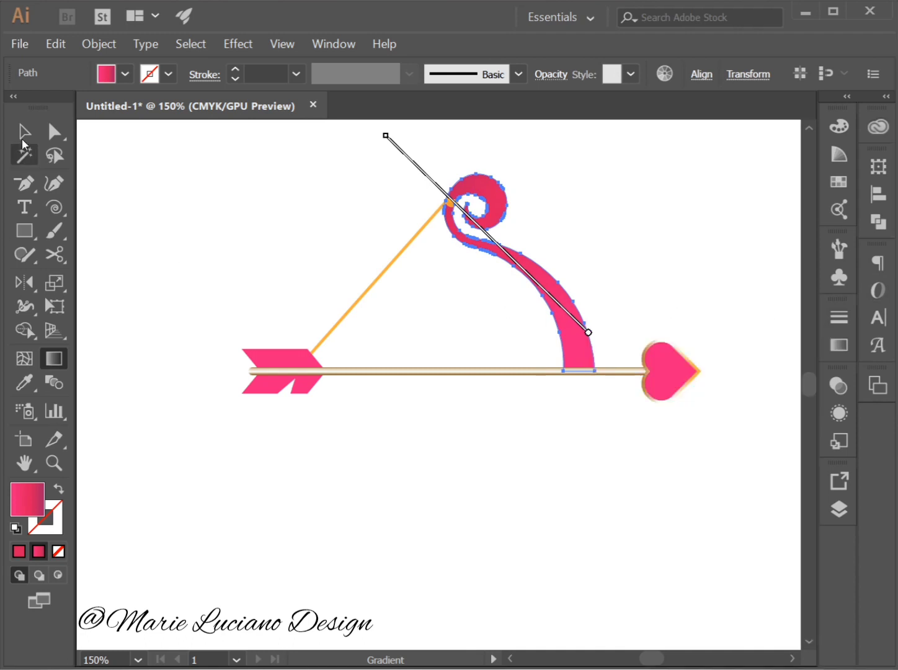
left_click(23, 133)
left_click(135, 214)
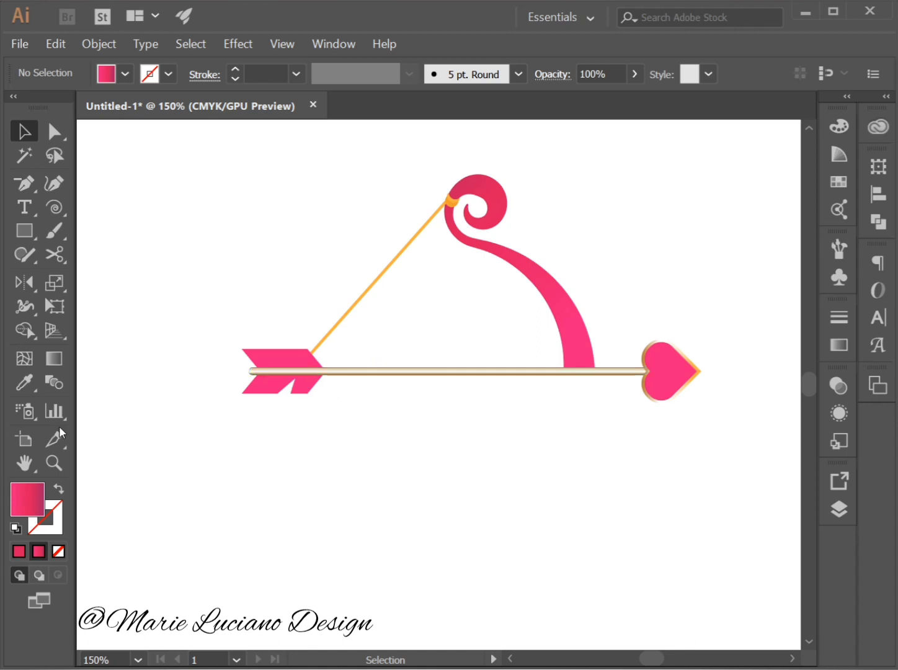
Try a linear gradient on the upper orange piece of the bowstring knot, adding an orange stop at 38.83% and removing the pink and crimson stops.
left_click(53, 462)
left_click(462, 215)
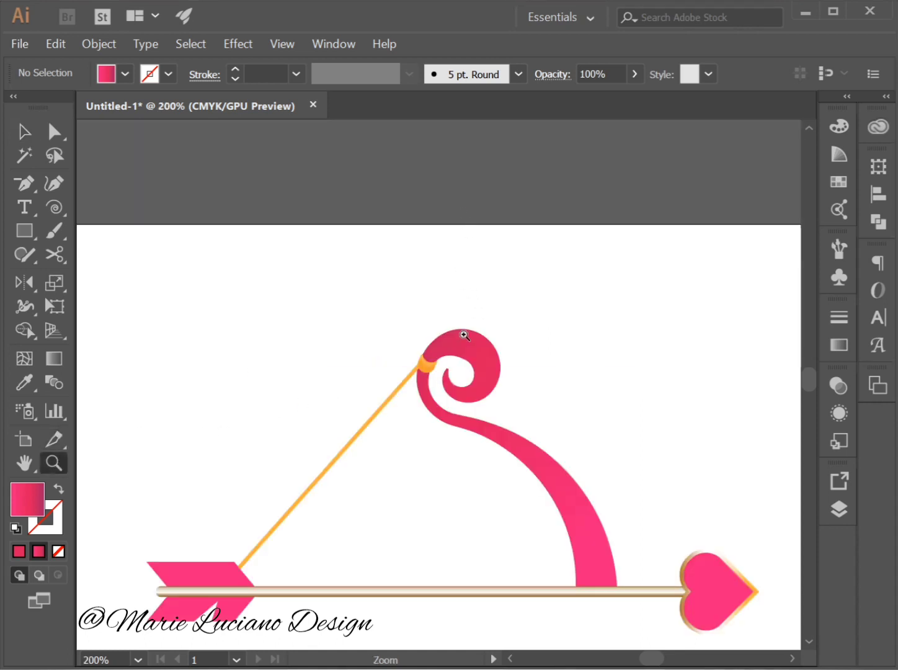
left_click(446, 397)
left_click(424, 339)
left_click(24, 132)
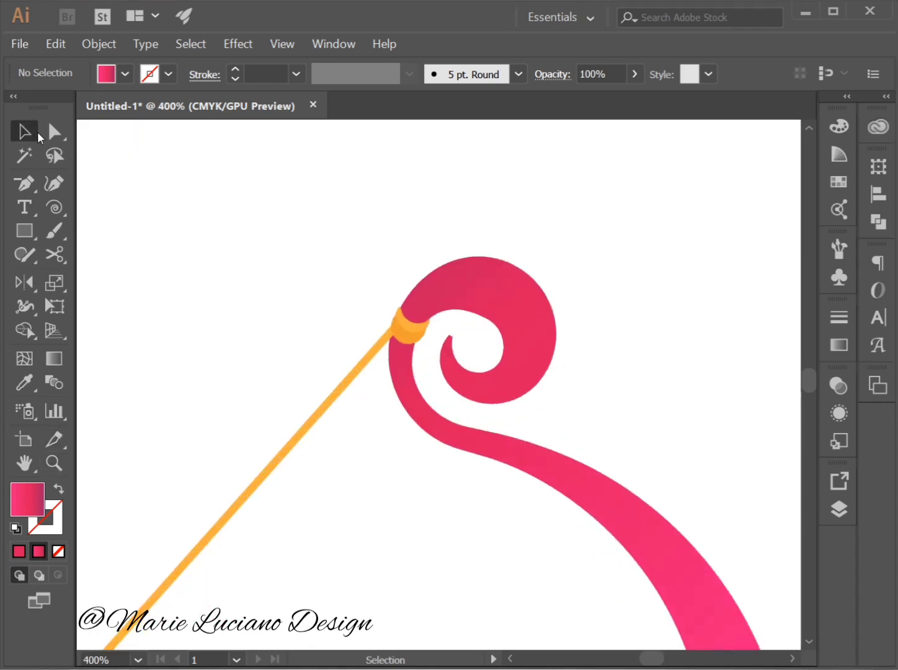
left_click(414, 324)
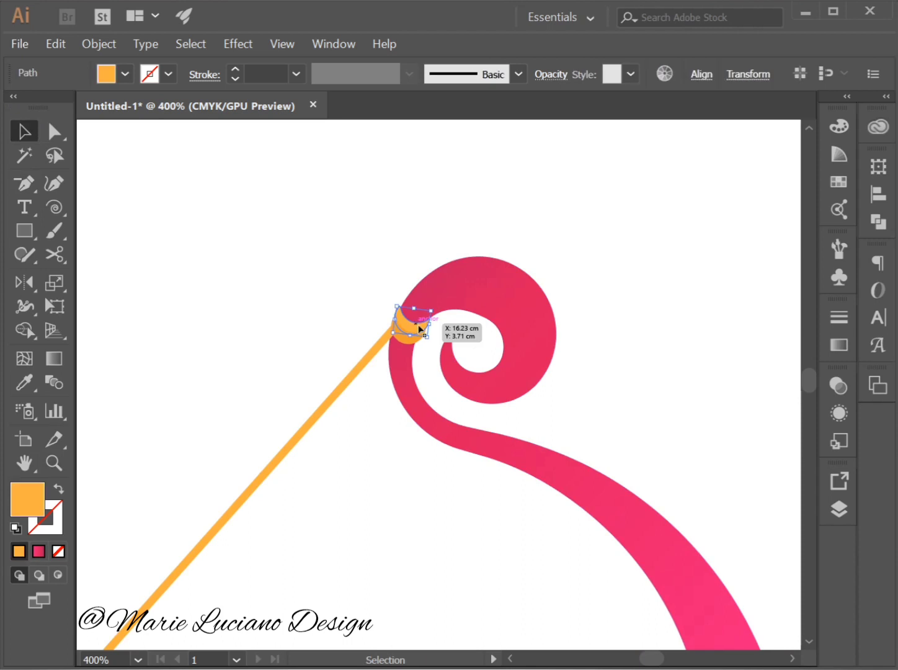
left_click(841, 347)
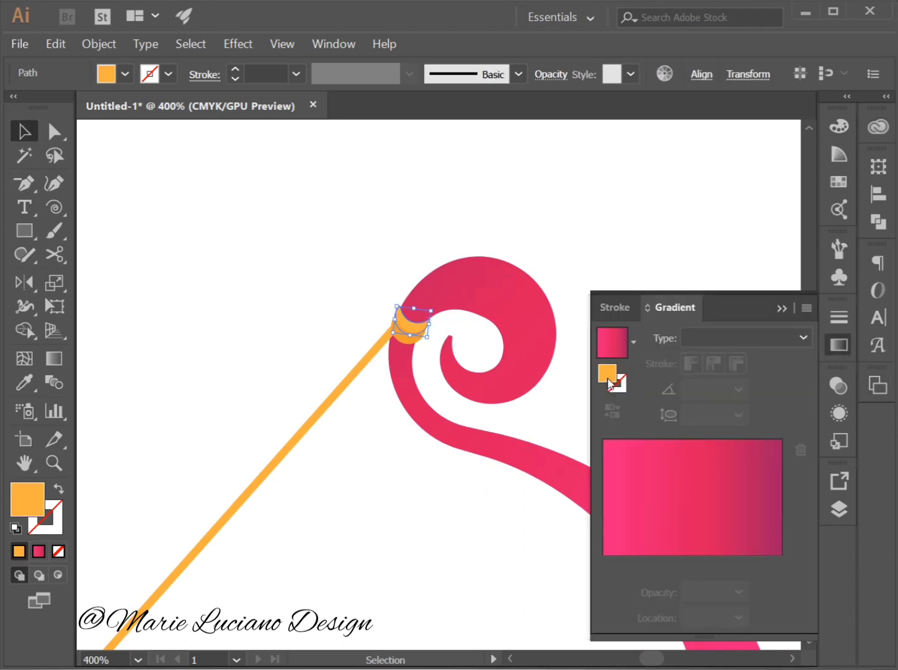
left_click(673, 540)
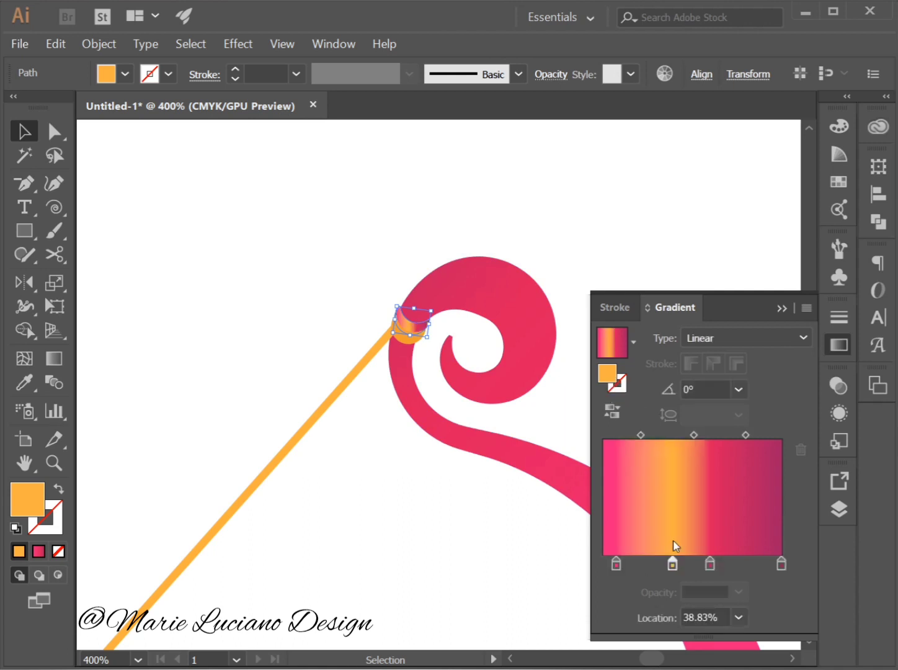
left_click(616, 565)
left_click_drag(616, 566, 743, 586)
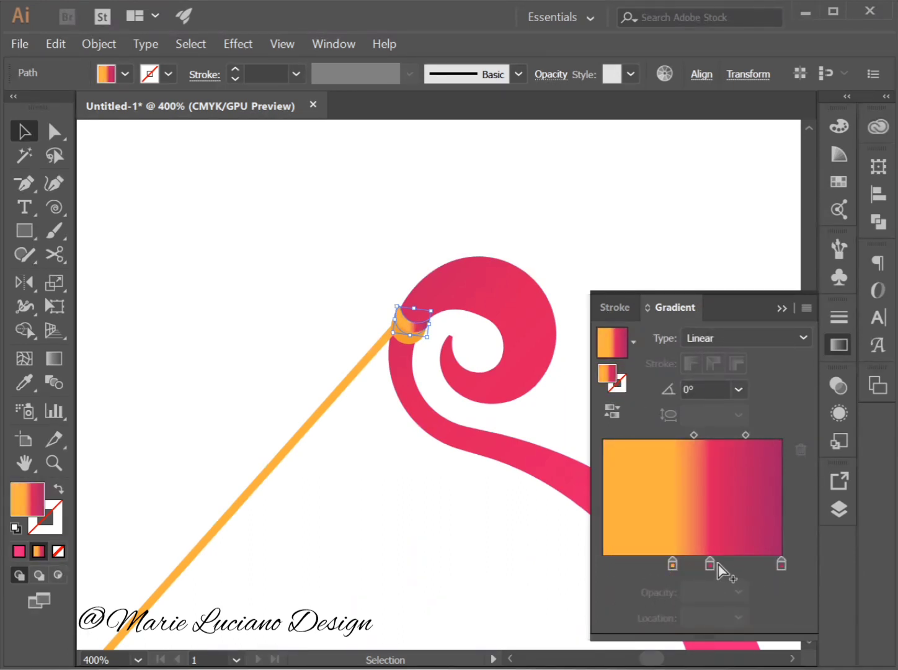
left_click_drag(713, 565, 746, 581)
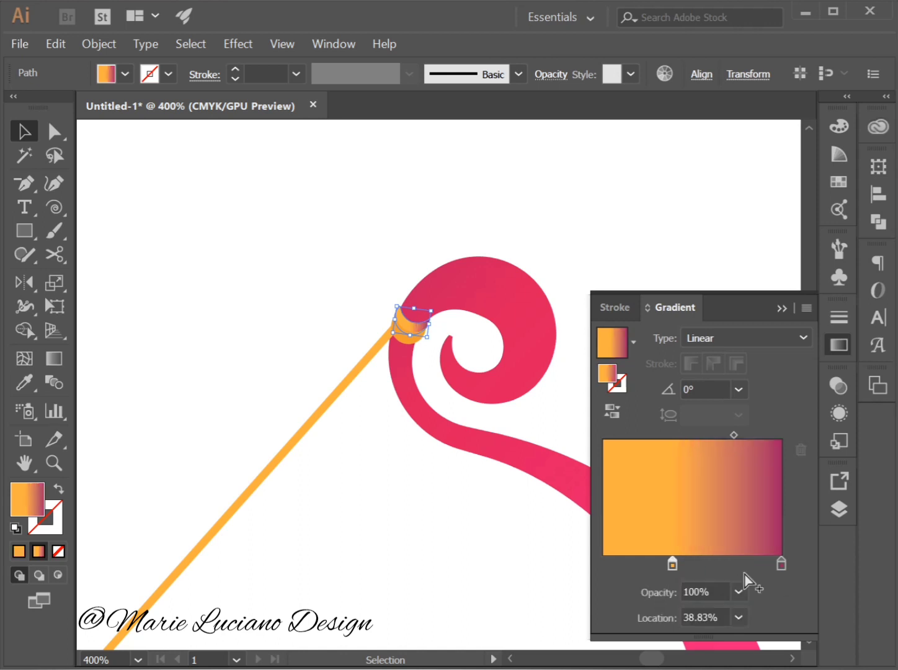
Give the upper knot piece a darker sampled orange, then apply a linear gradient with that orange as a stop and the black stop removed.
left_click(18, 383)
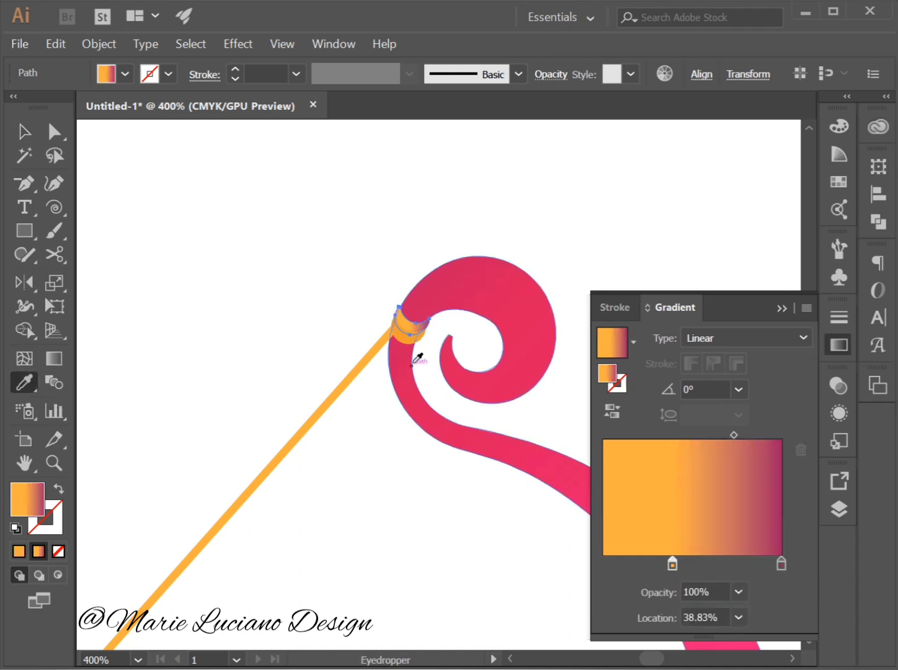
left_click(449, 342)
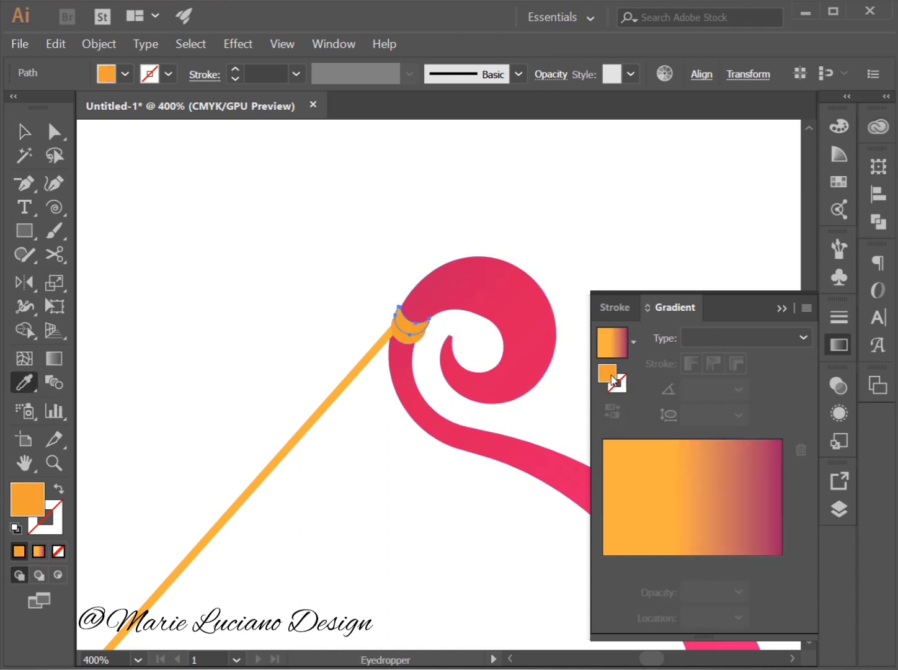
left_click(683, 541)
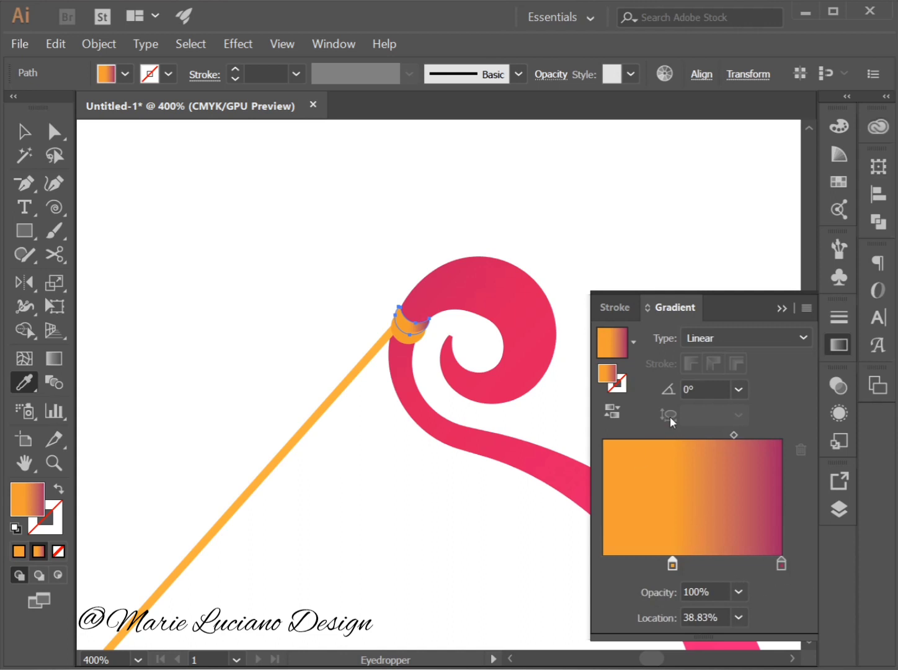
key("ctrl+z")
left_click_drag(609, 380, 644, 563)
left_click_drag(778, 568, 768, 598)
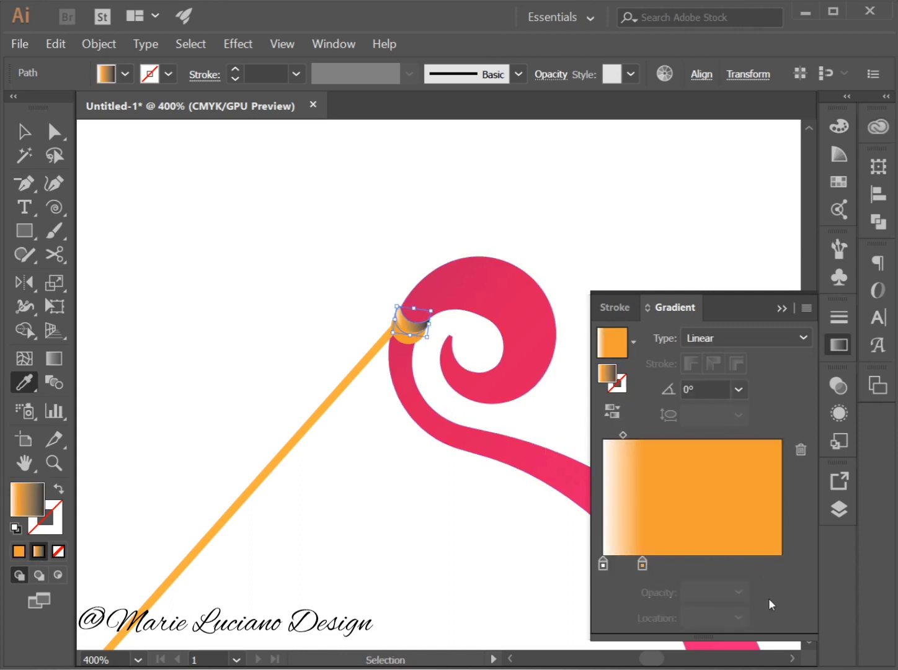
Recolor the upper knot piece's white start stop yellow and move its orange stop to 100%.
double_click(603, 565)
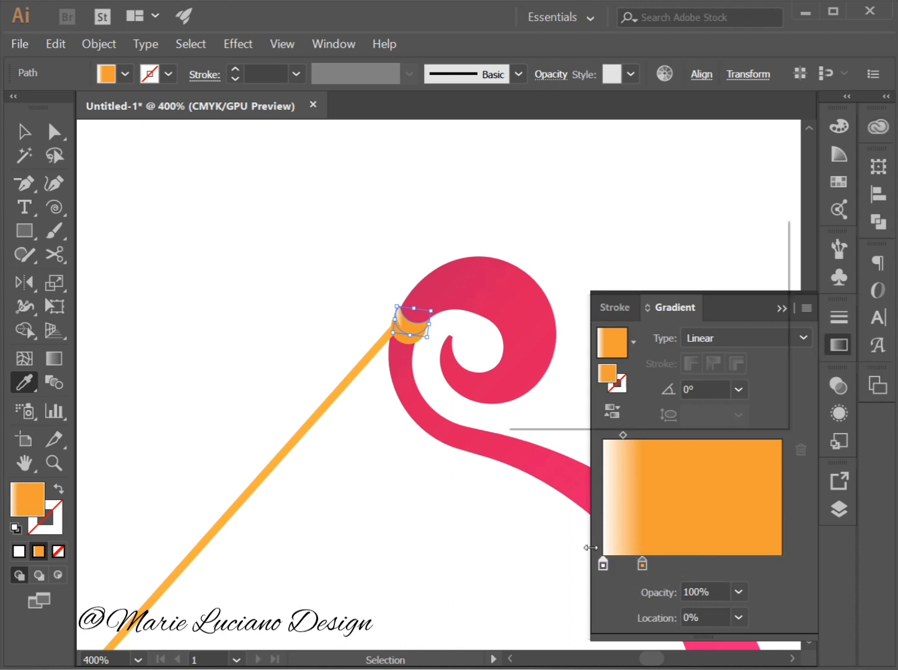
left_click(706, 267)
left_click(718, 266)
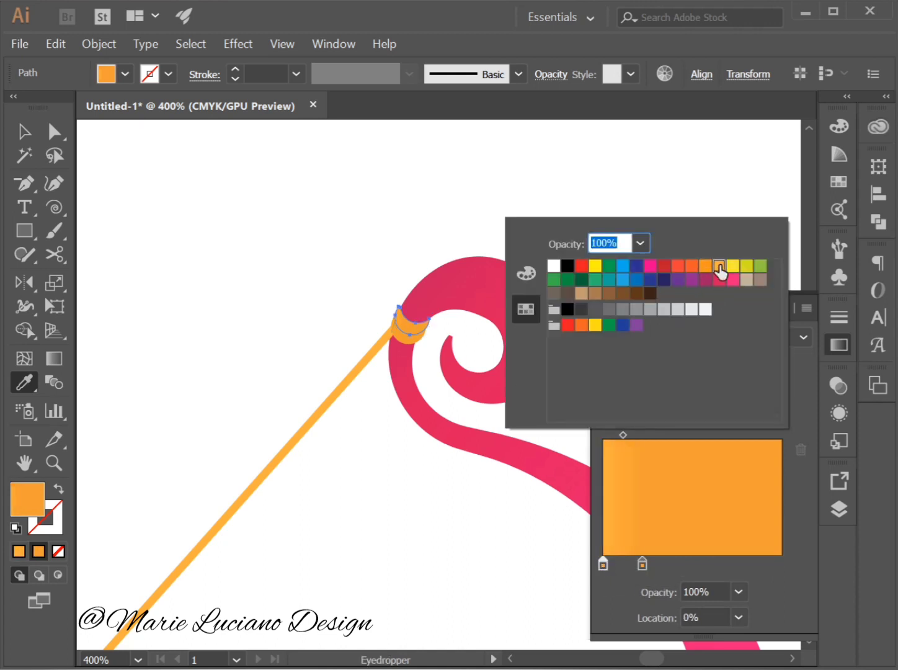
left_click(733, 267)
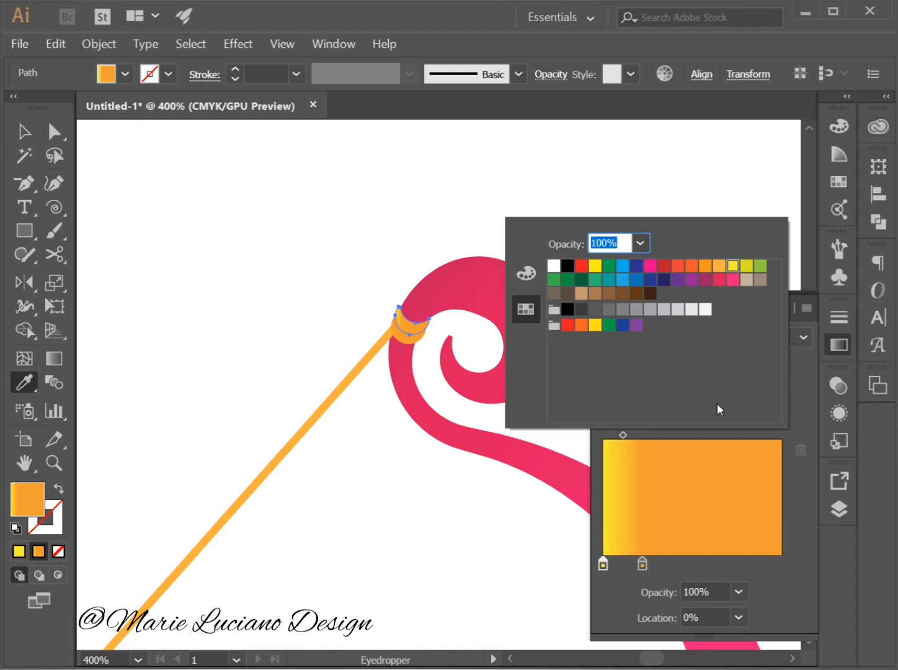
left_click(801, 420)
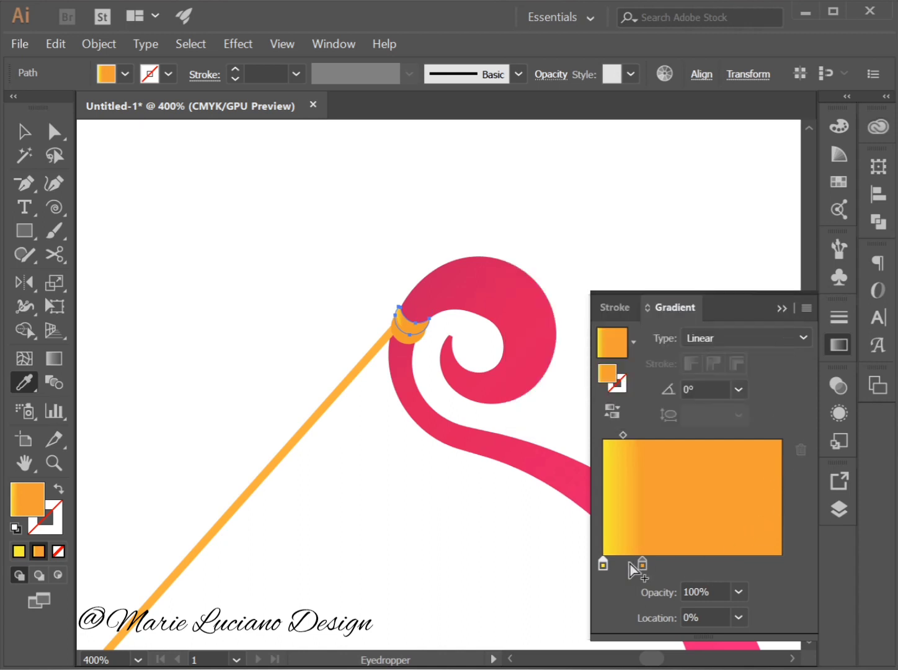
left_click_drag(640, 568, 785, 564)
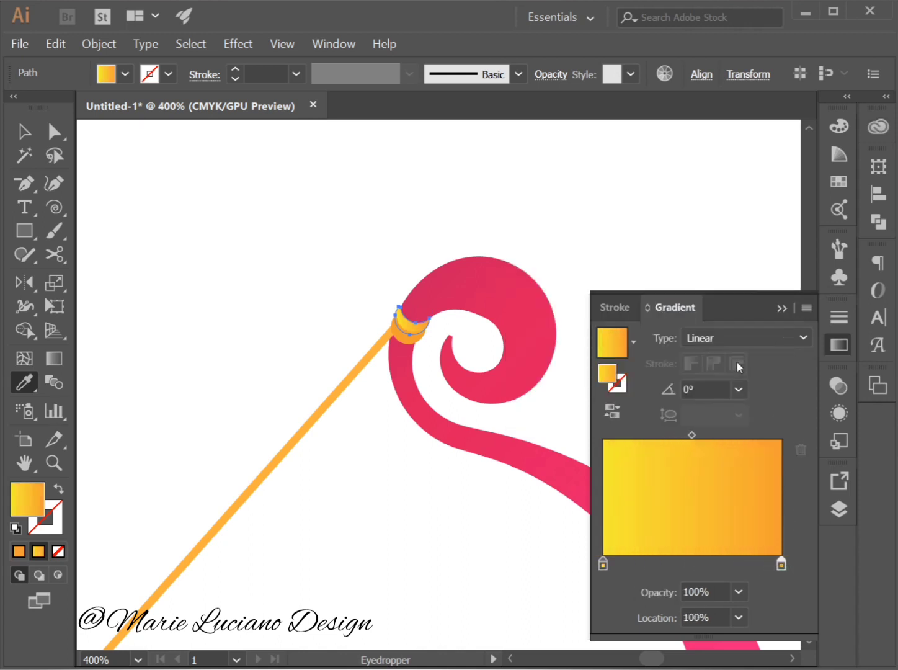
Change the upper knot piece's gradient type to Radial and deselect it.
left_click(738, 339)
left_click(737, 378)
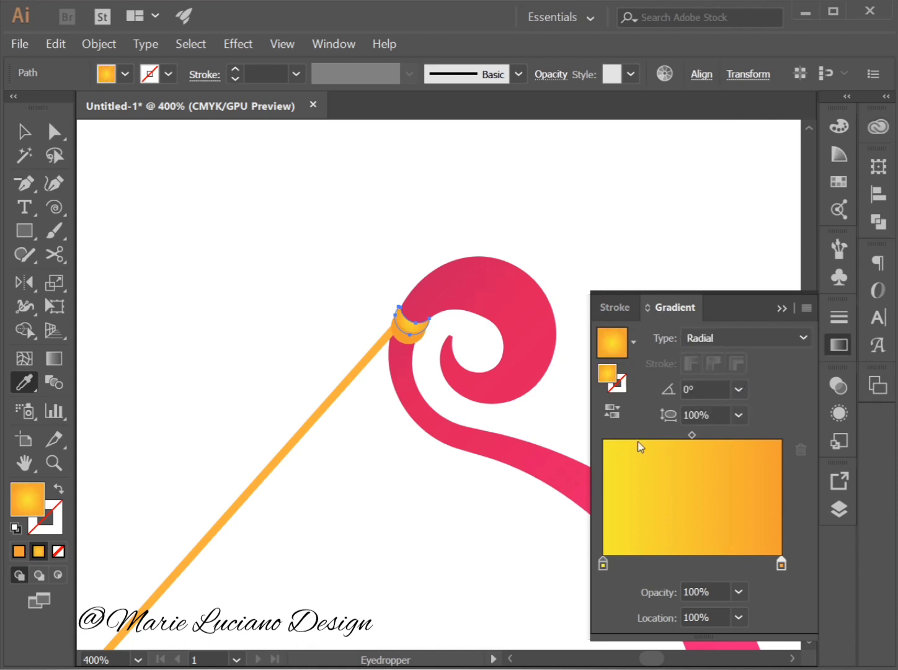
left_click(27, 133)
left_click(228, 273)
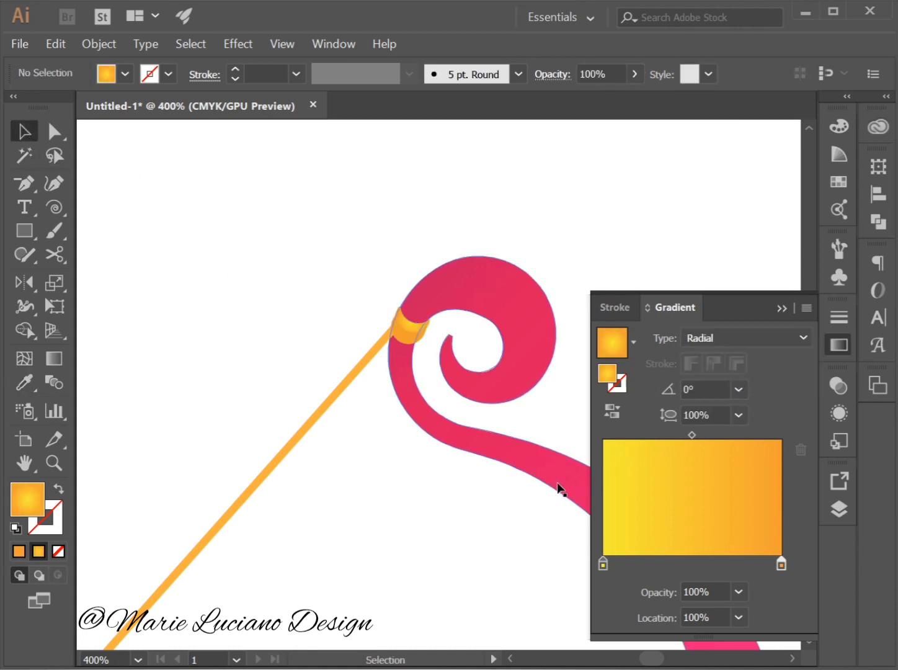
Fill the lower orange piece of the bowstring knot with the same yellow-to-orange radial gradient.
left_click(402, 335)
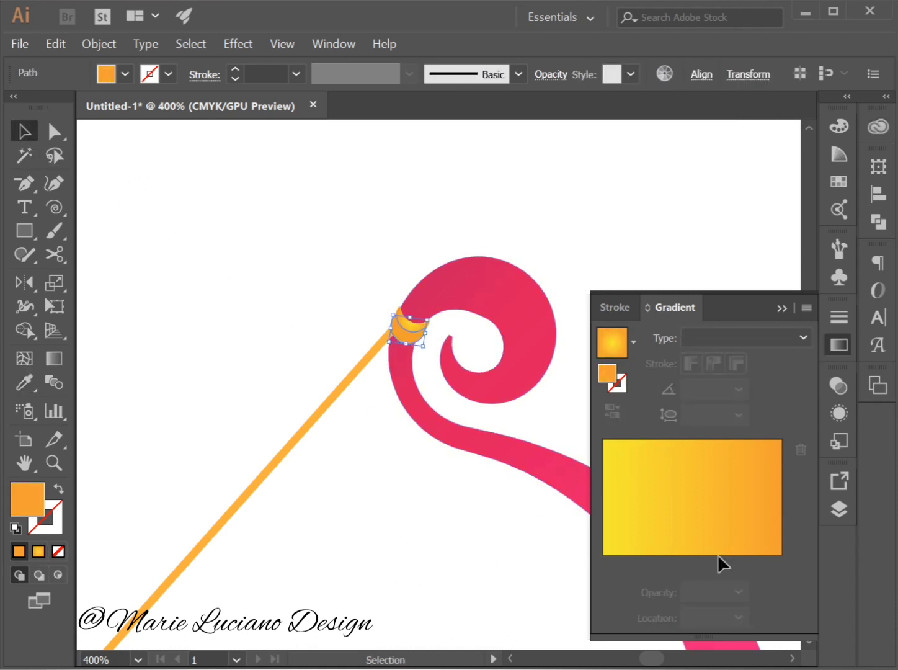
left_click(709, 531)
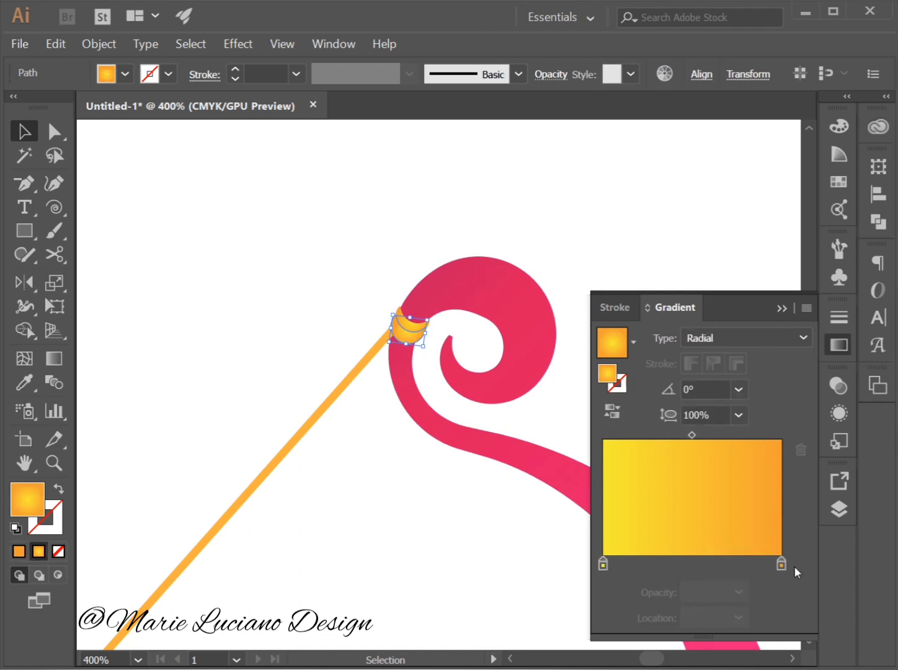
Try a red-orange start stop on the lower knot piece's gradient and reverse the gradient.
double_click(602, 564)
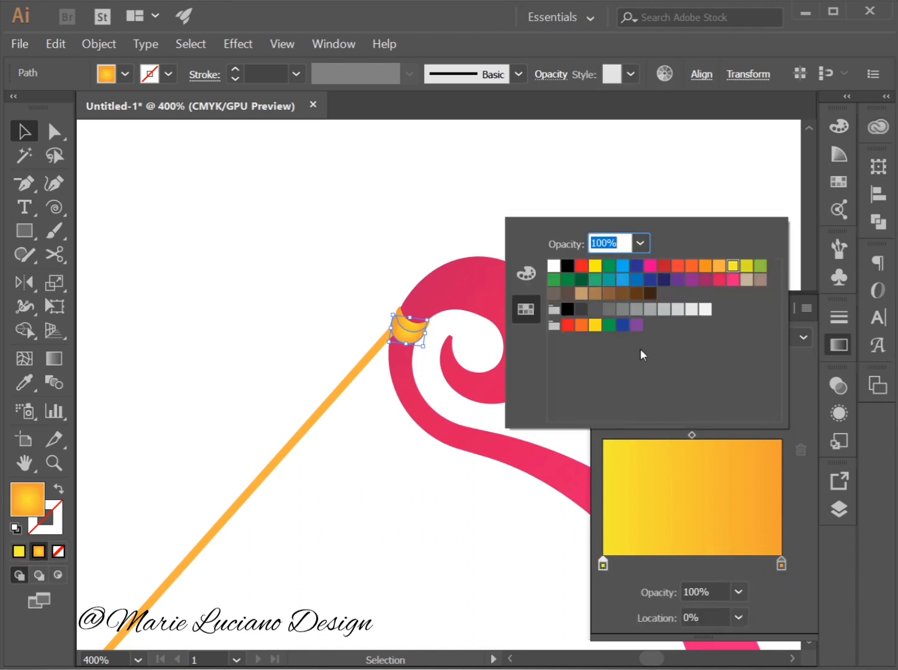
left_click(706, 267)
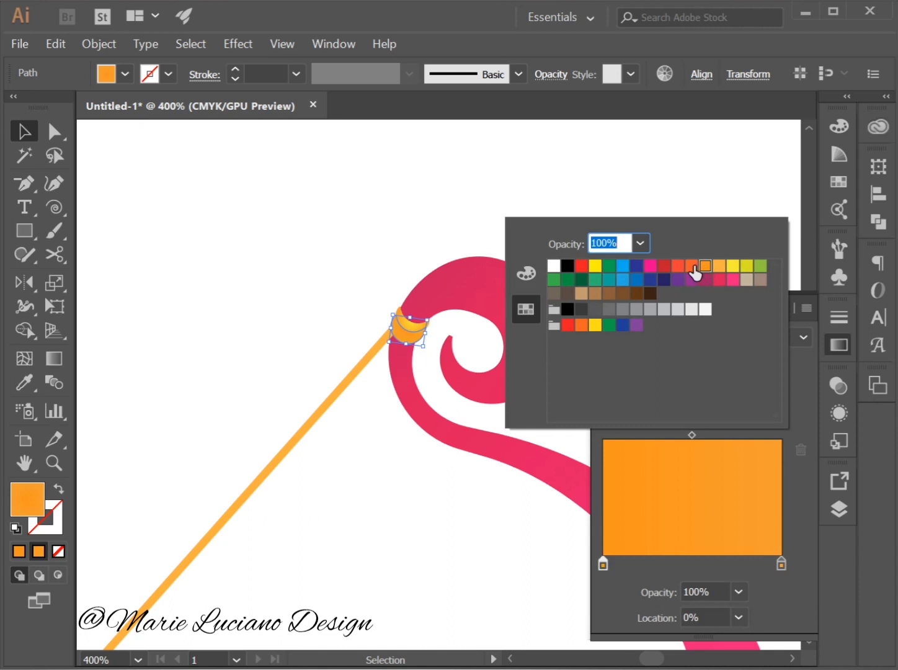
left_click(693, 266)
left_click(790, 504)
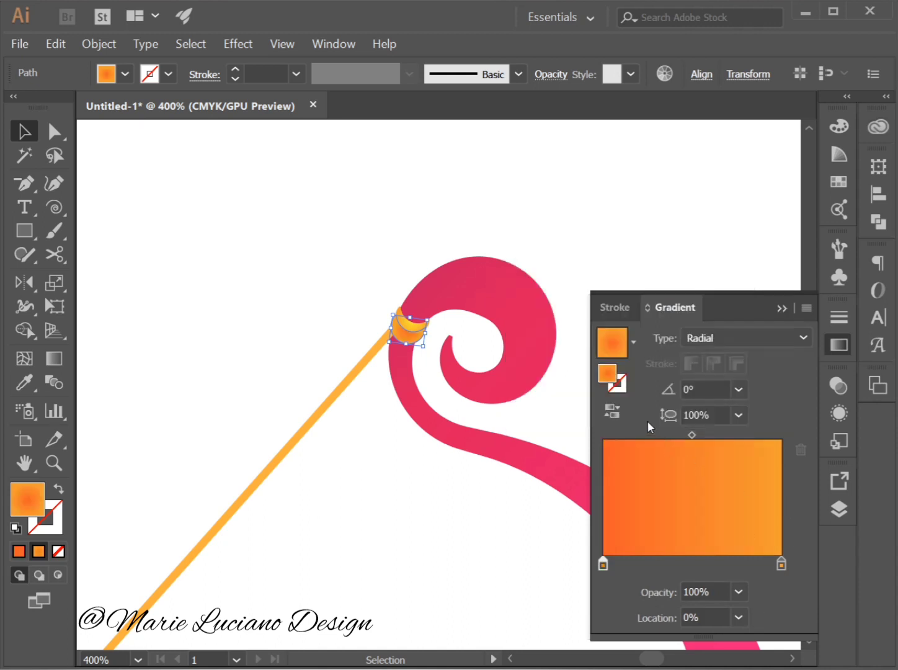
left_click(613, 412)
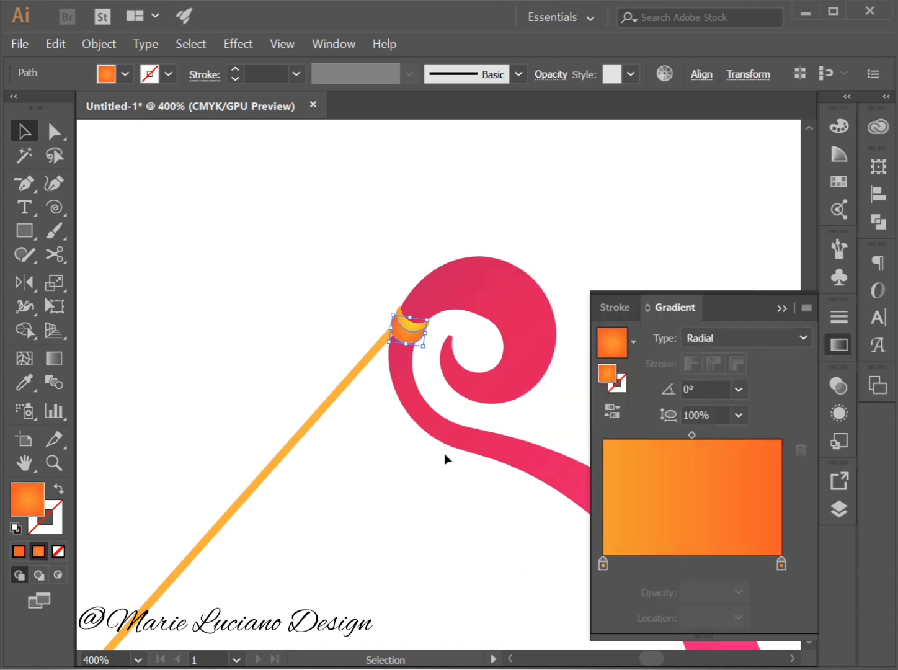
Recolor the lower knot piece's radial gradient with an orange end stop and a yellow start stop.
double_click(782, 565)
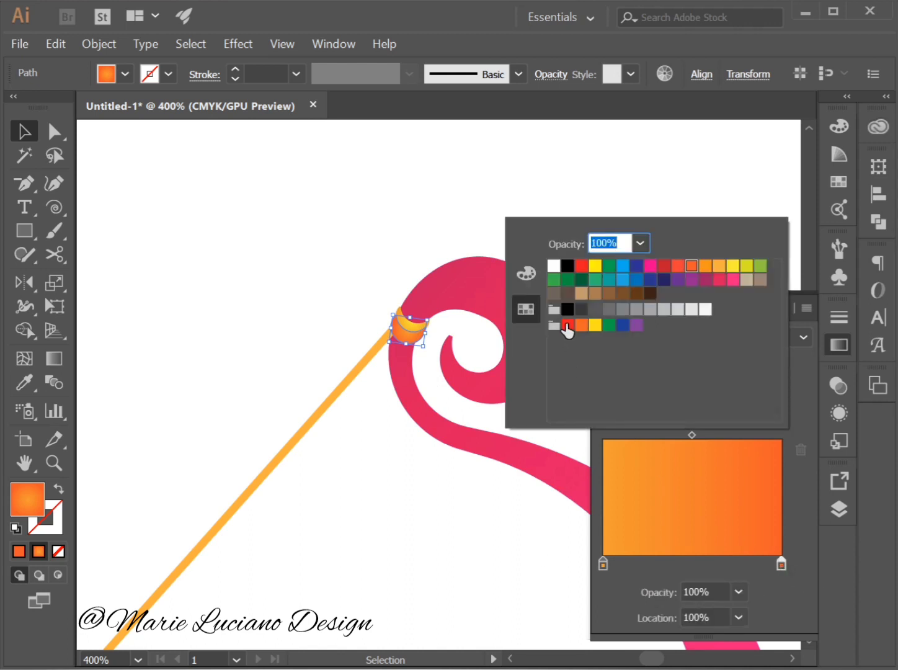
left_click(705, 267)
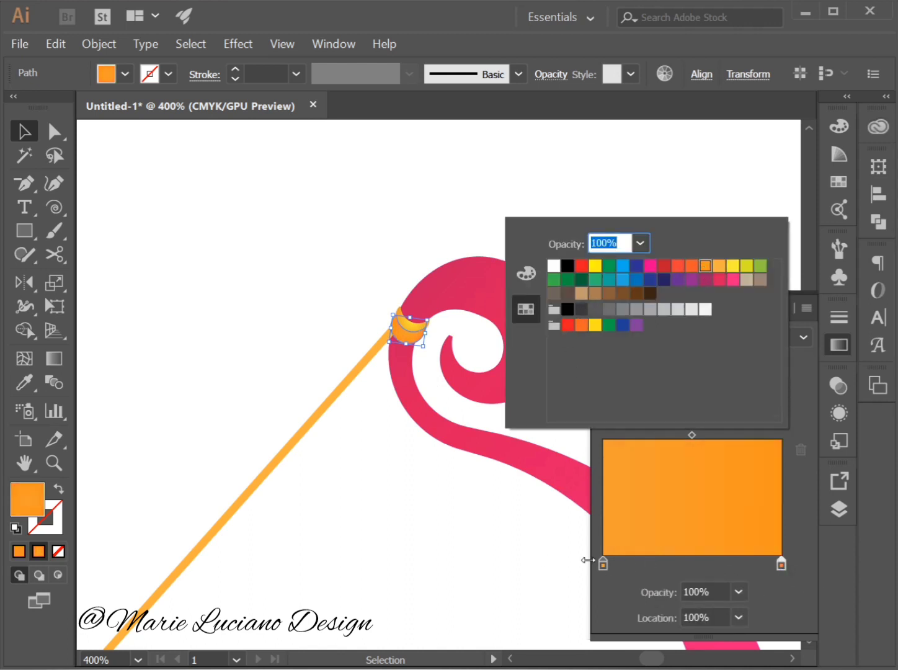
left_click(606, 569)
left_click_drag(606, 569, 603, 566)
double_click(604, 565)
left_click(720, 265)
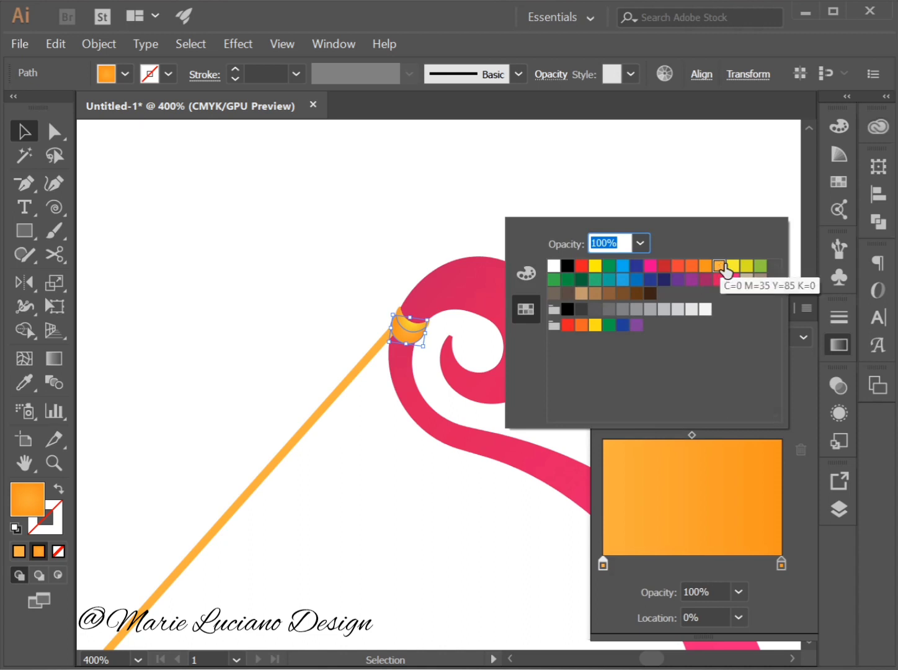
left_click(732, 266)
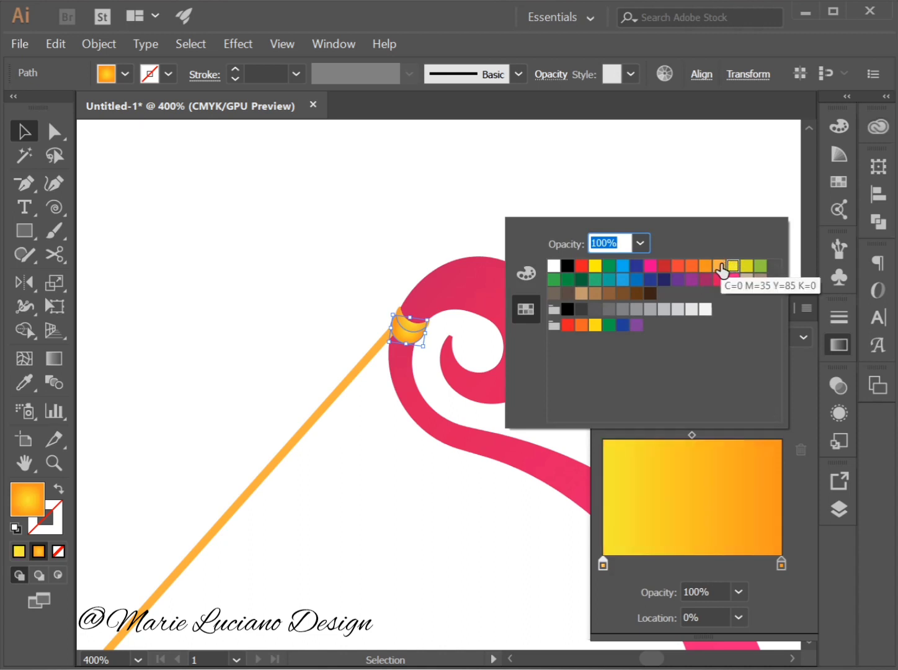
left_click(721, 266)
left_click(731, 266)
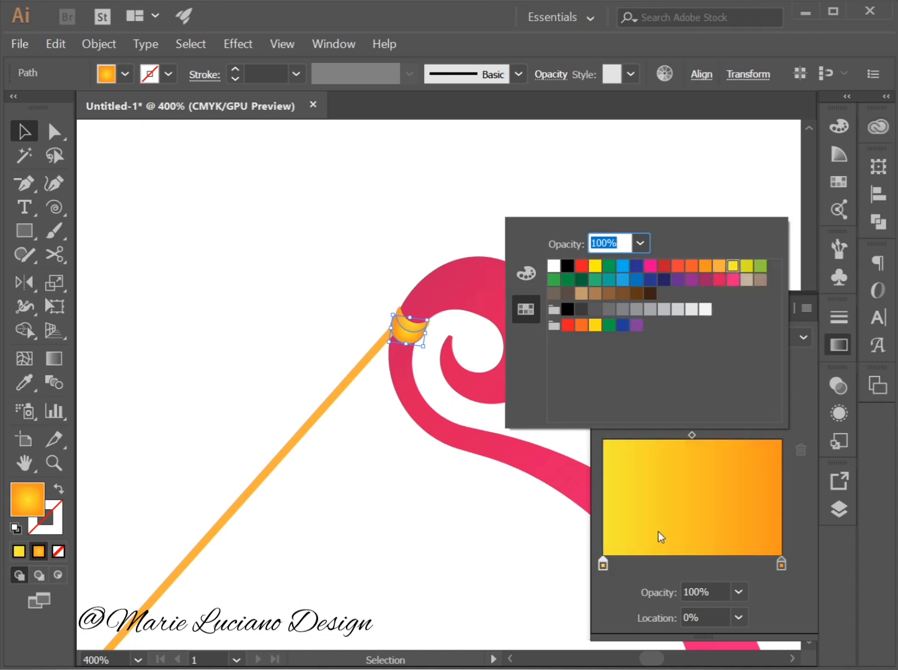
Set the magenta of the lower knot piece's yellow start stop to 20% and deselect the piece.
left_click(529, 272)
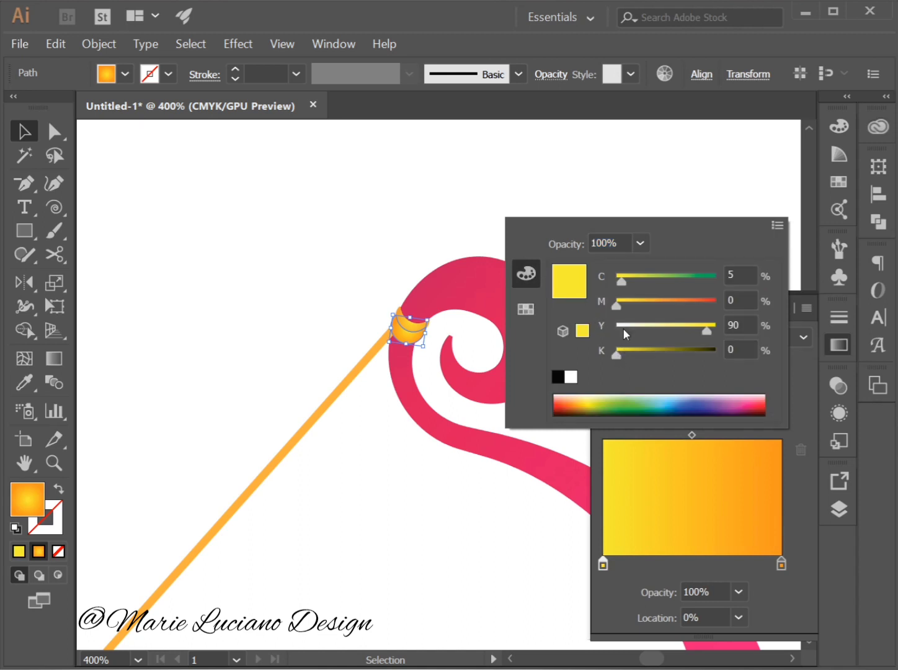
left_click_drag(618, 305, 636, 305)
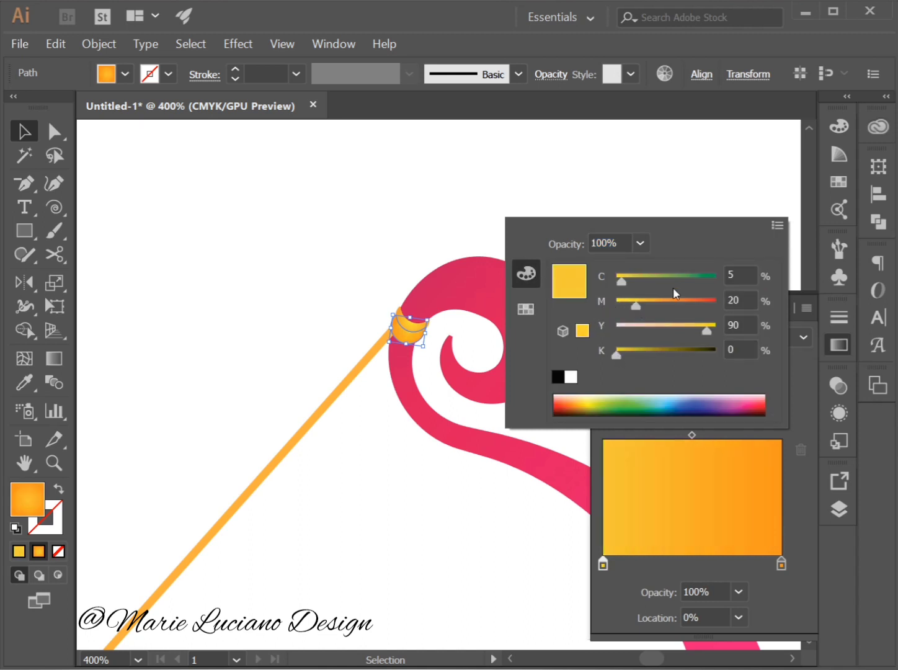
left_click(764, 592)
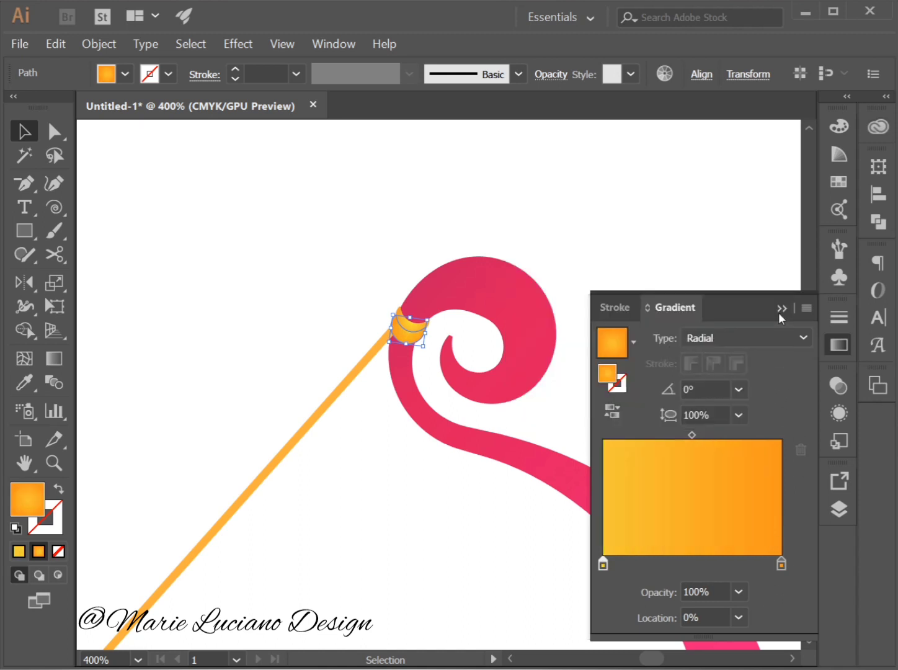
left_click(737, 271)
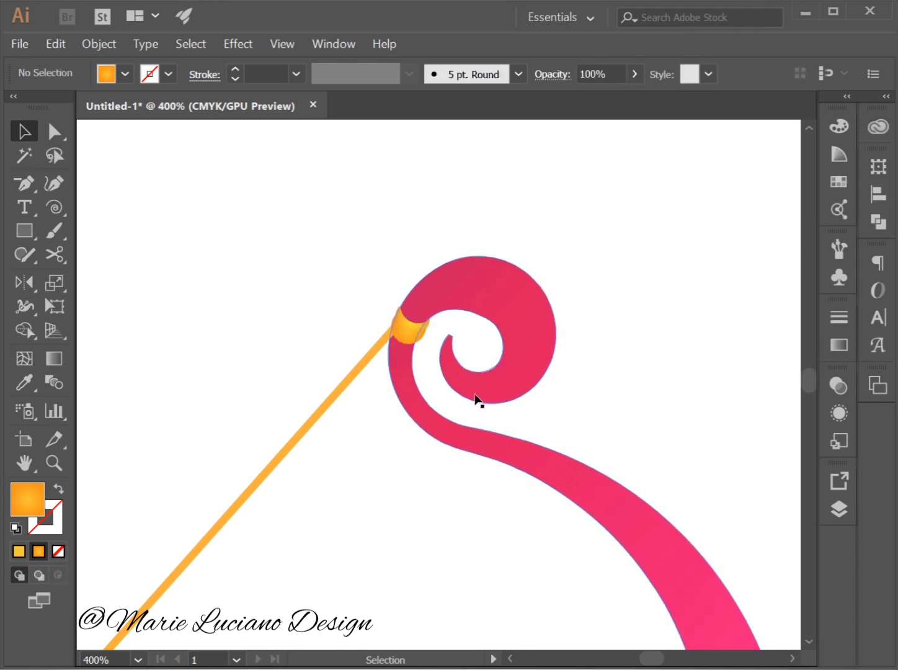
Darken the lower knot piece's orange end stop to magenta 67% and black 16%, and deselect the piece.
left_click(416, 341)
left_click(840, 387)
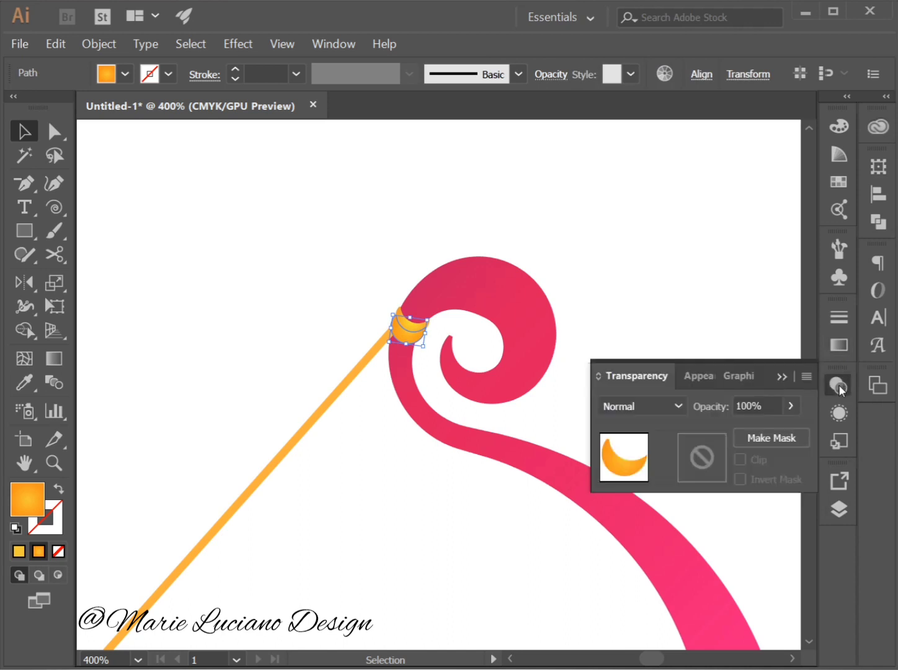
left_click(834, 342)
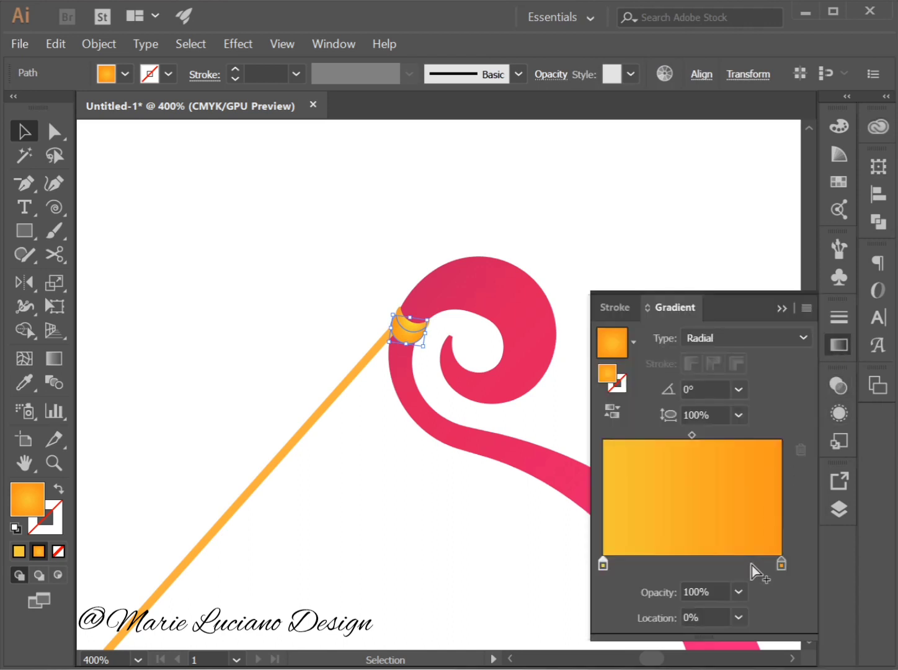
left_click(777, 563)
double_click(778, 564)
left_click(774, 598)
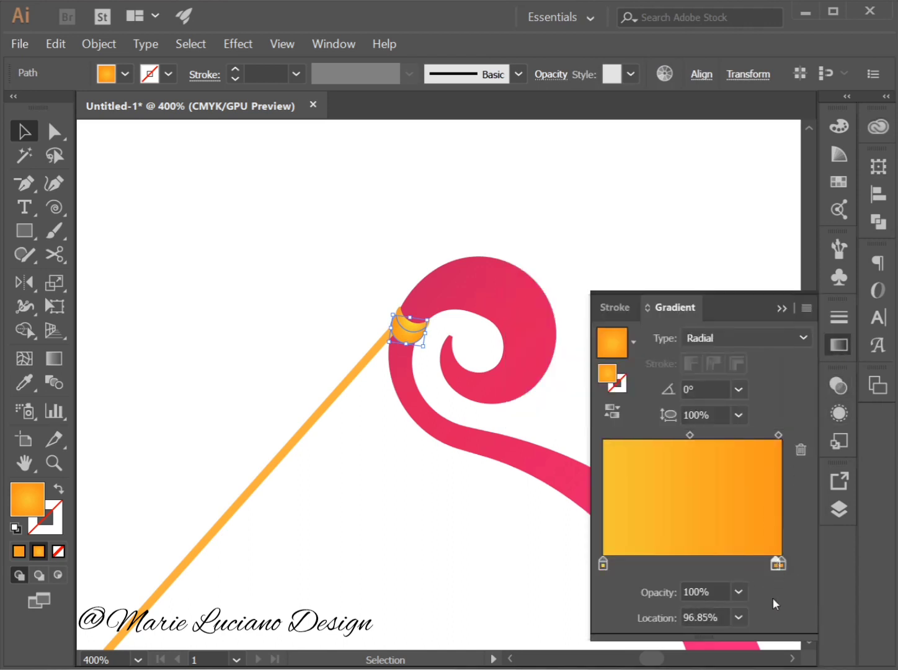
left_click_drag(779, 563, 780, 581)
double_click(781, 563)
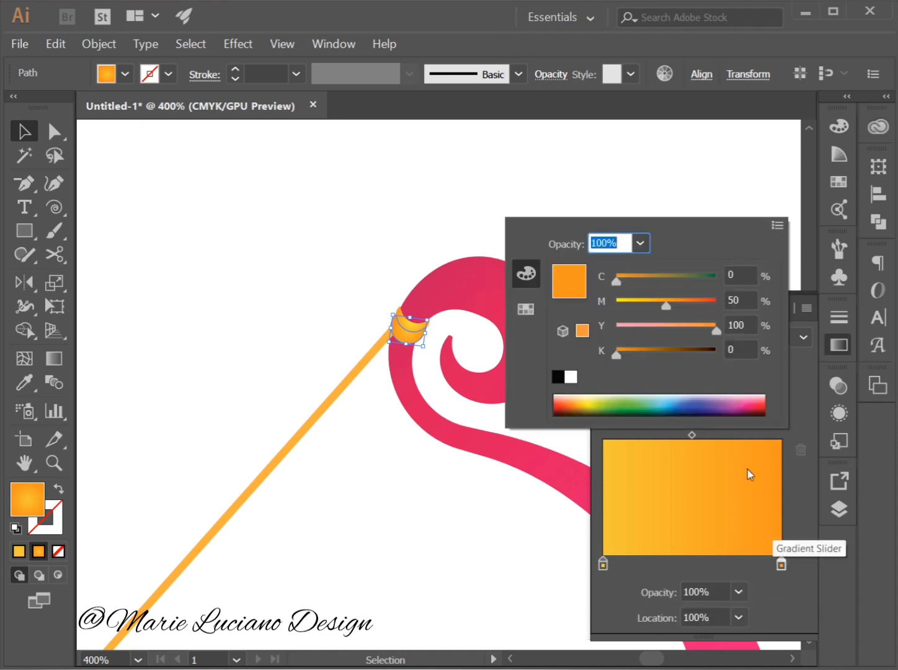
mouse_move(622, 359)
left_mouse_down()
mouse_move(639, 356)
mouse_move(633, 356)
left_mouse_up()
left_click_drag(680, 310, 683, 309)
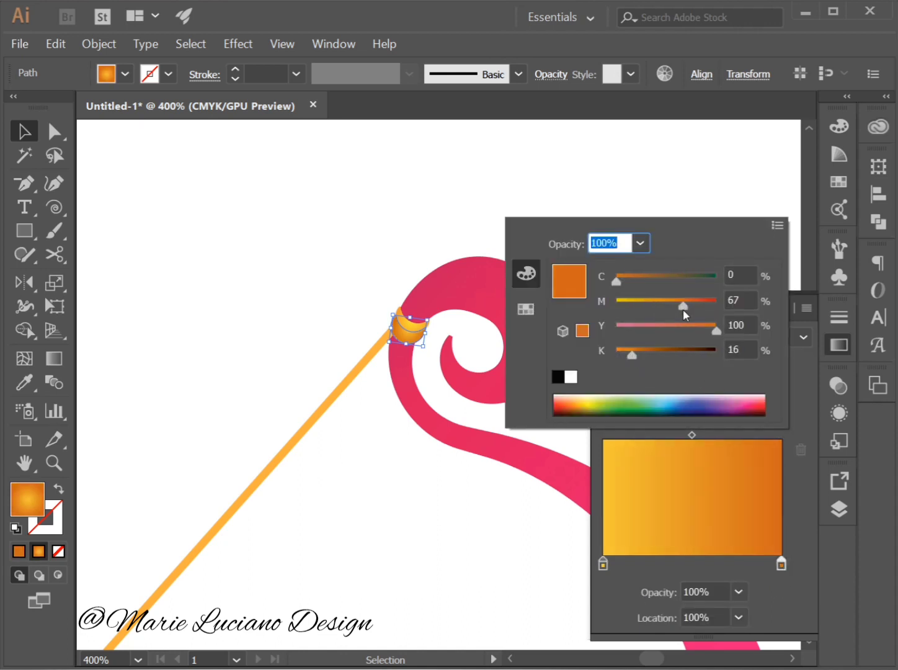
left_click(763, 609)
left_click(488, 507)
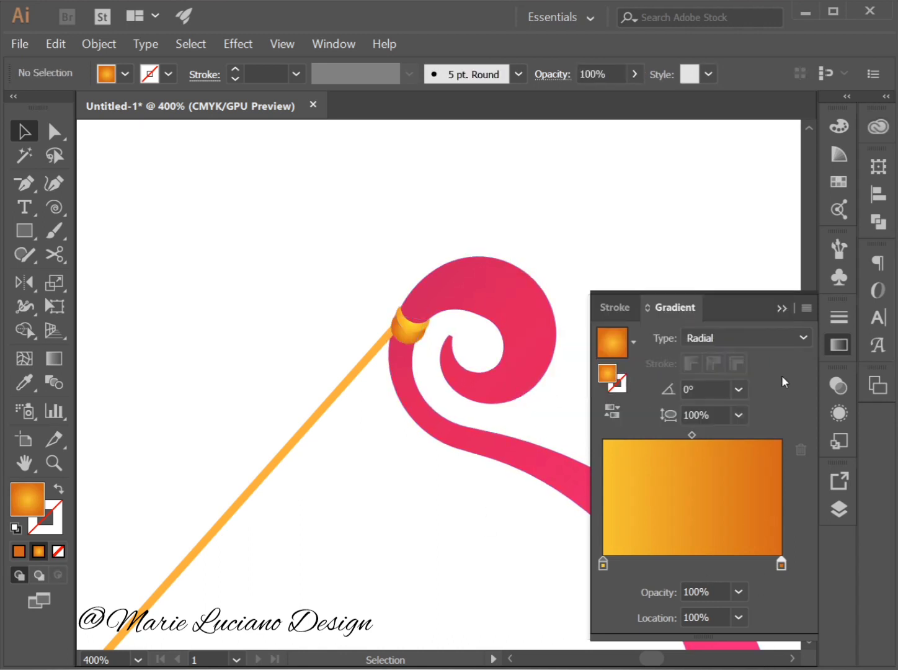
left_click(783, 307)
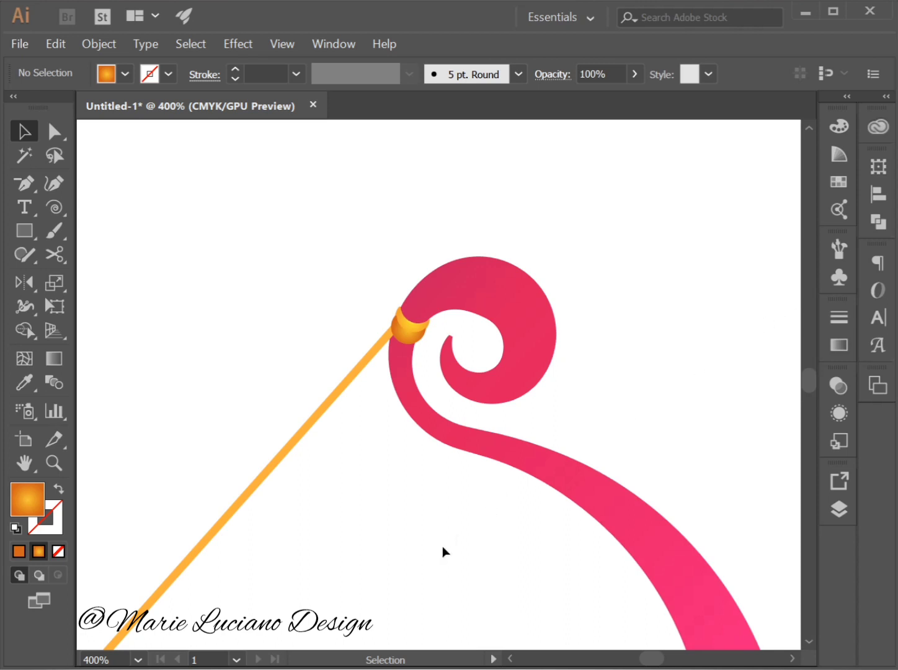
Expand the fill and stroke of the orange bowstring and deselect it.
left_click(53, 470)
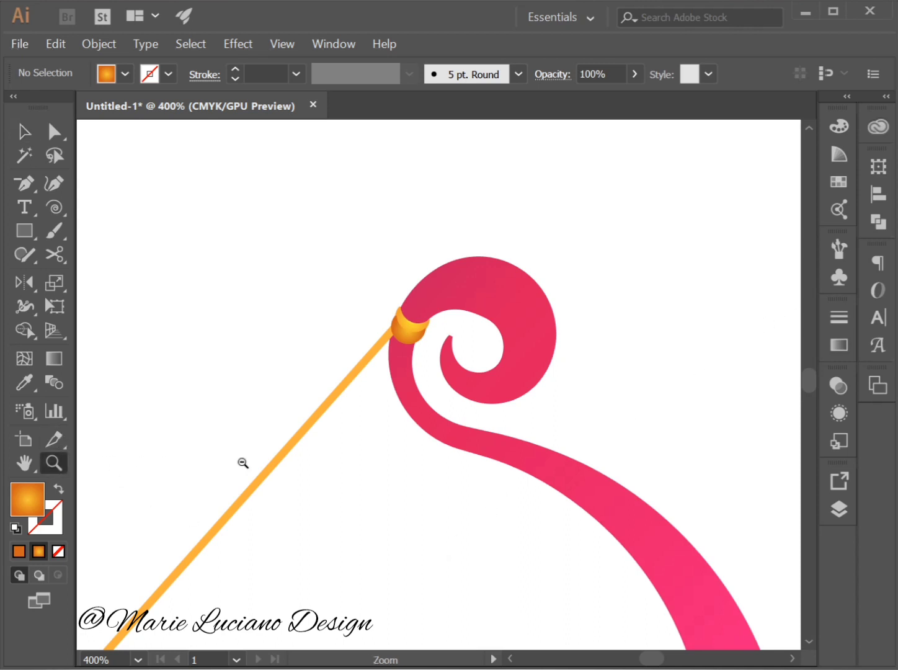
left_click(244, 463, "alt")
left_click(244, 462, "alt")
left_click(572, 463, "alt")
key("space")
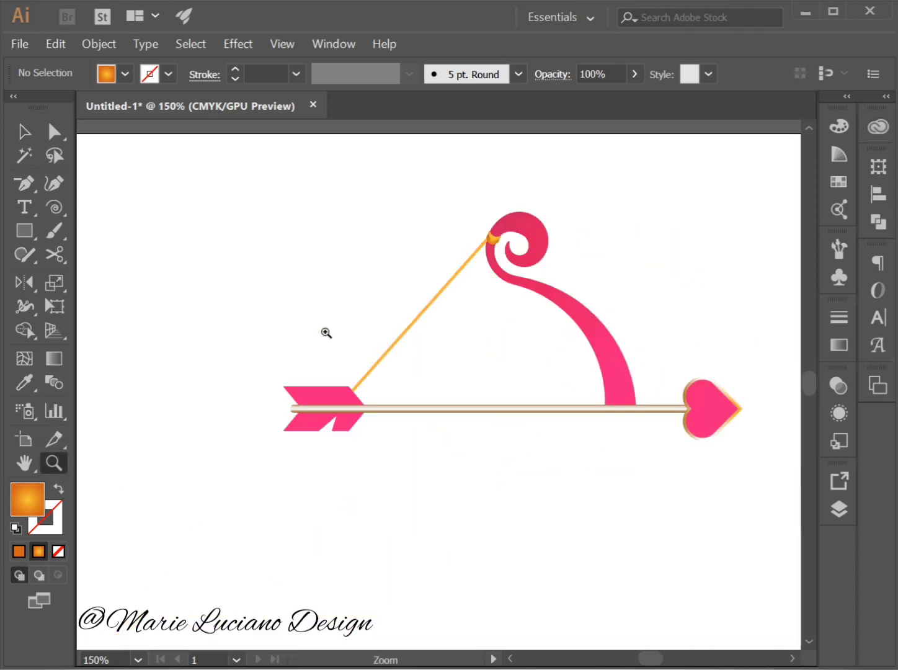
left_click(24, 132)
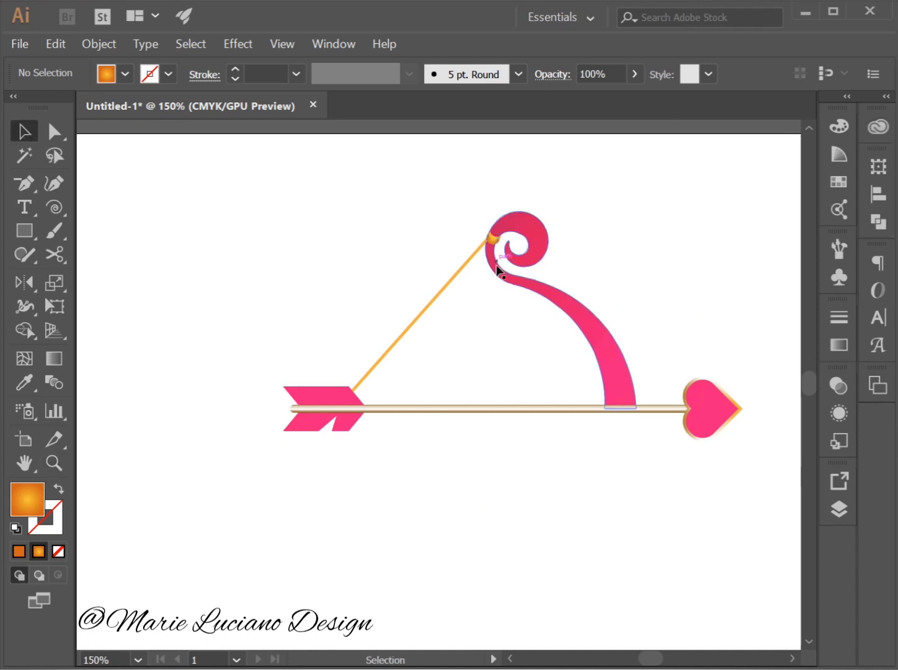
left_click(454, 276)
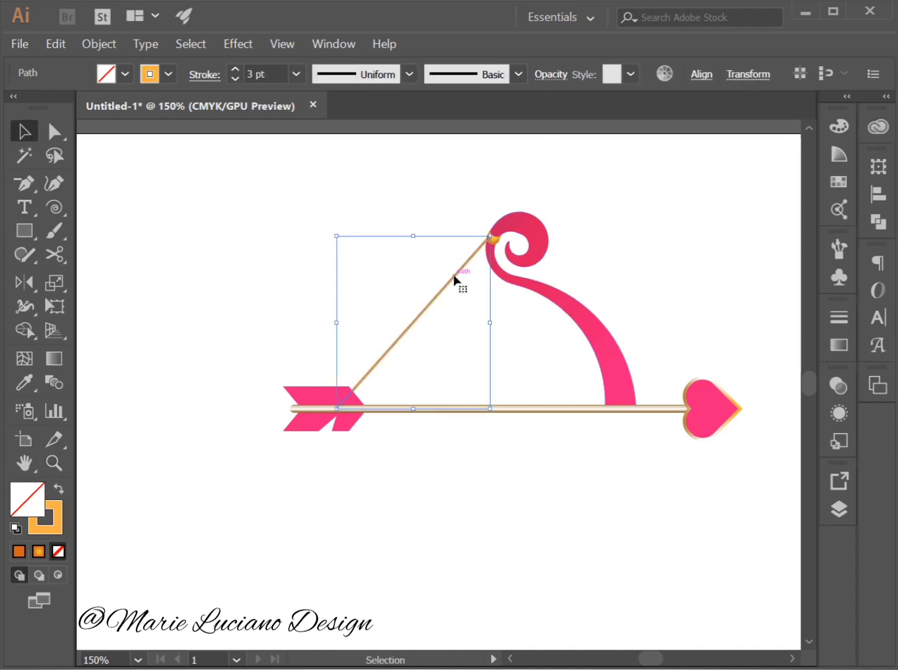
left_click(99, 45)
left_click(139, 218)
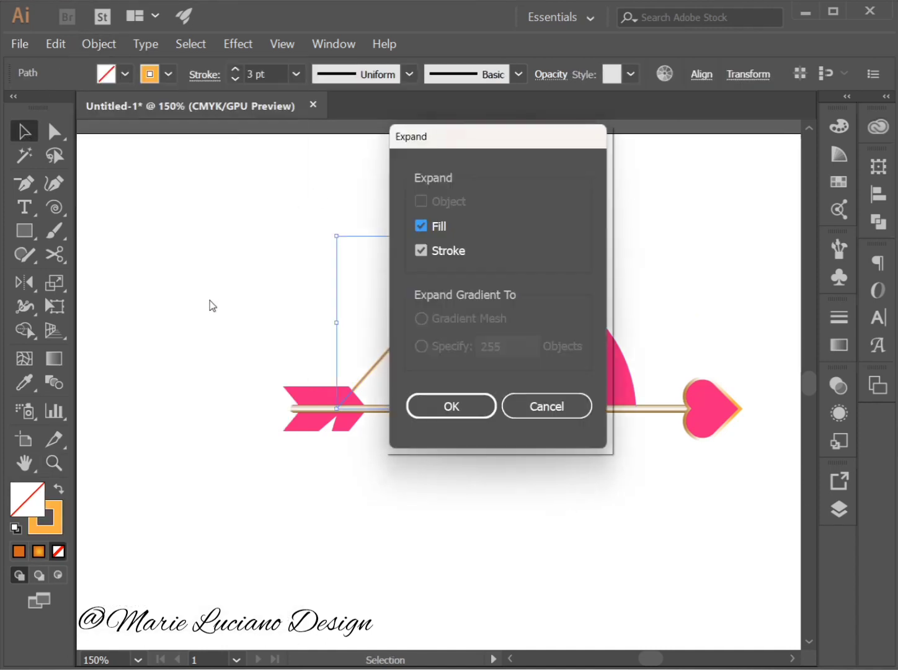
left_click(457, 412)
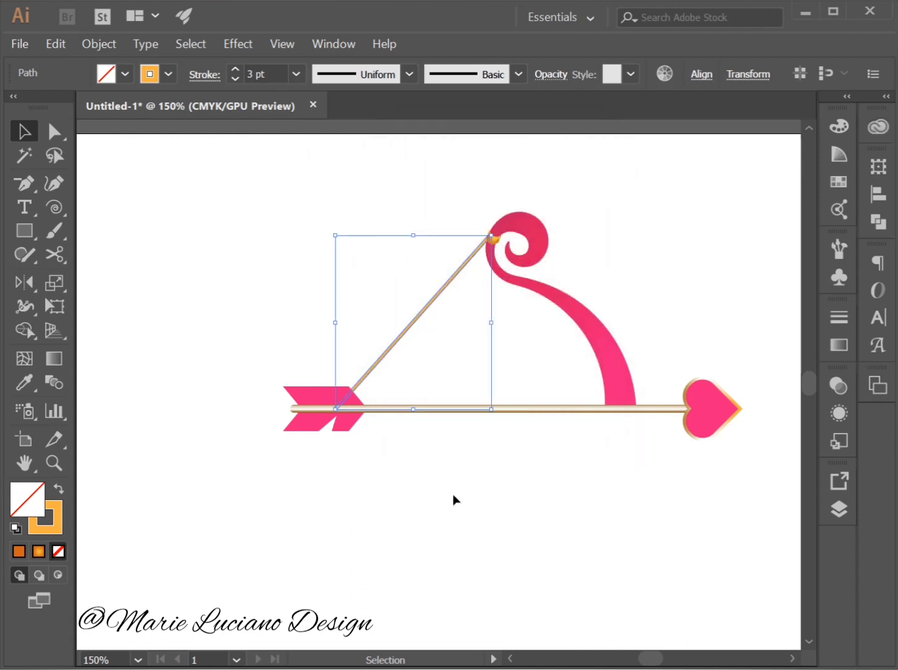
left_click(455, 498)
Expand the heart tip's fill and stroke, and check the outlines by selecting the whole artwork.
left_click_drag(280, 176, 746, 521)
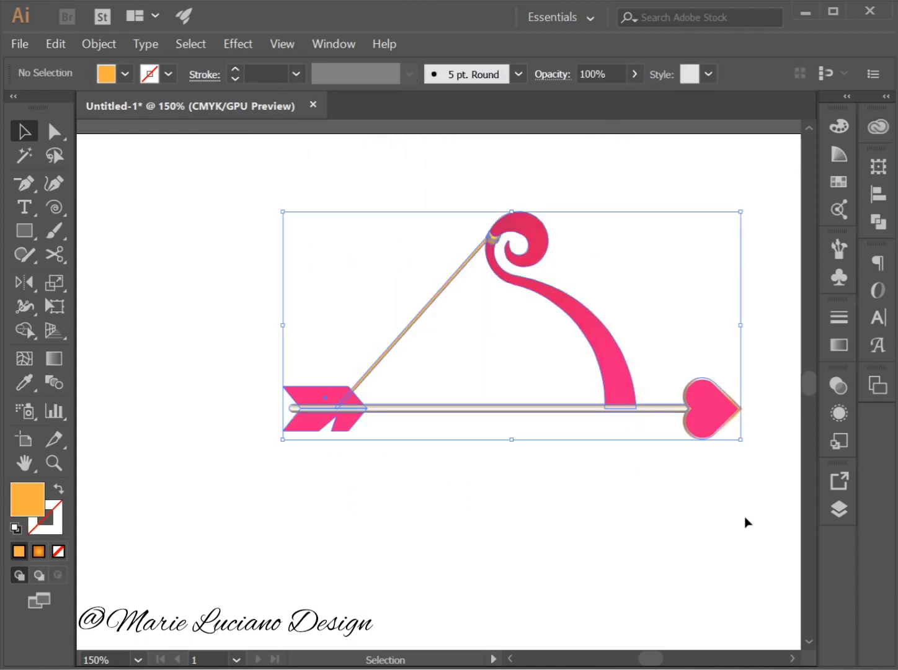
left_click(703, 510)
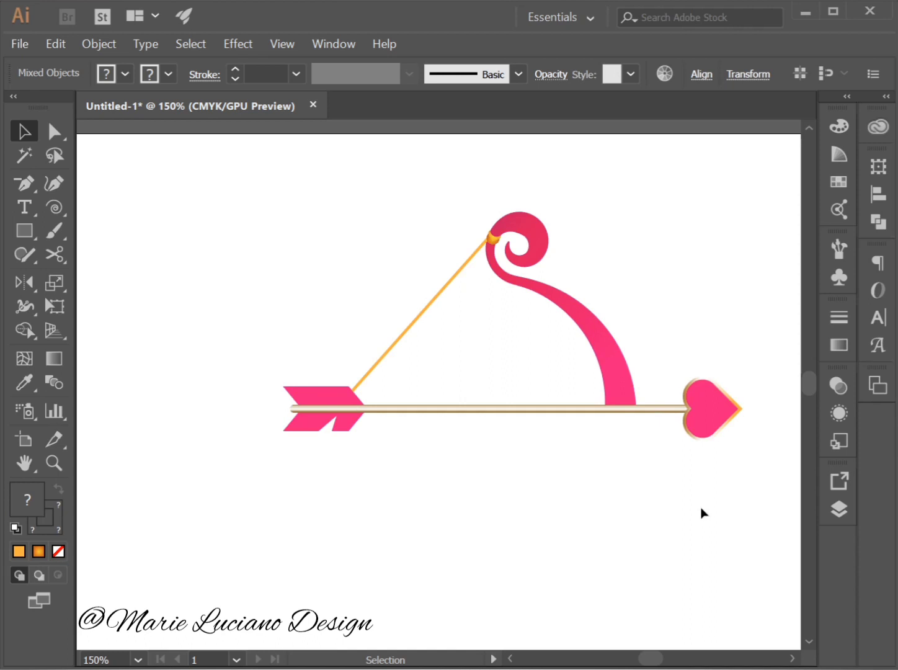
left_click(710, 418)
left_click(99, 44)
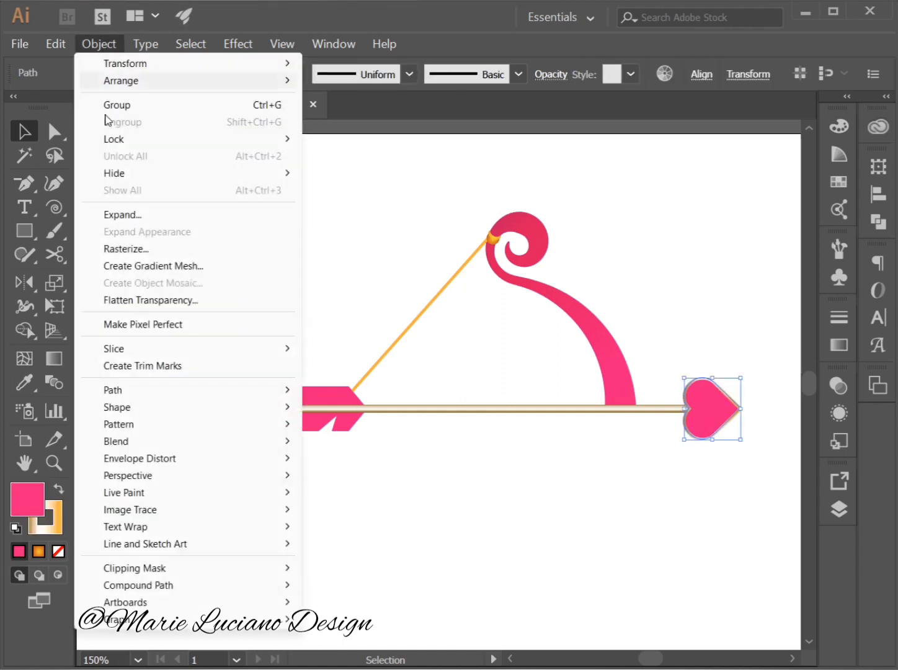
left_click(125, 216)
left_click(469, 421)
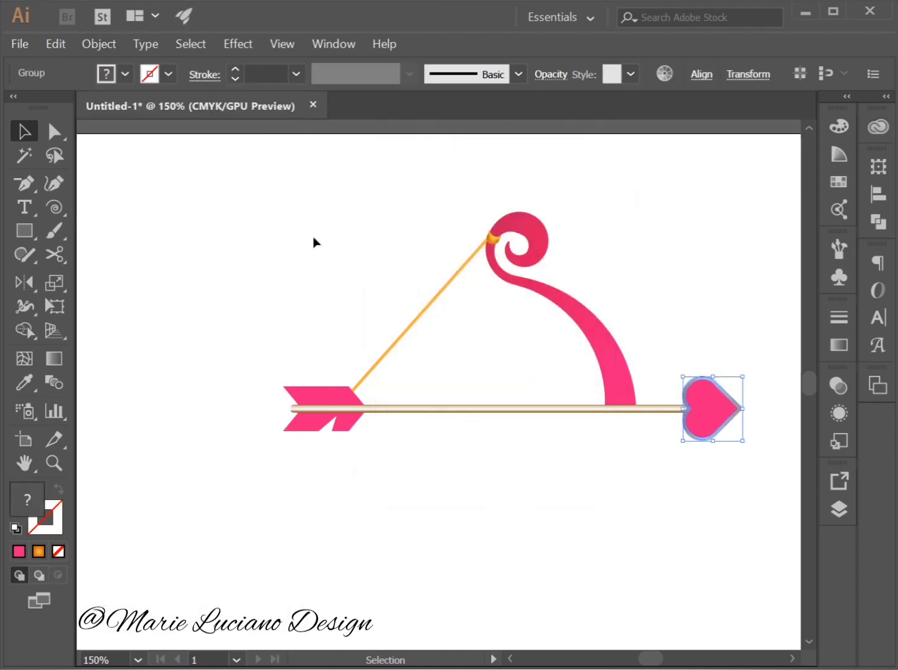
left_click_drag(267, 184, 732, 548)
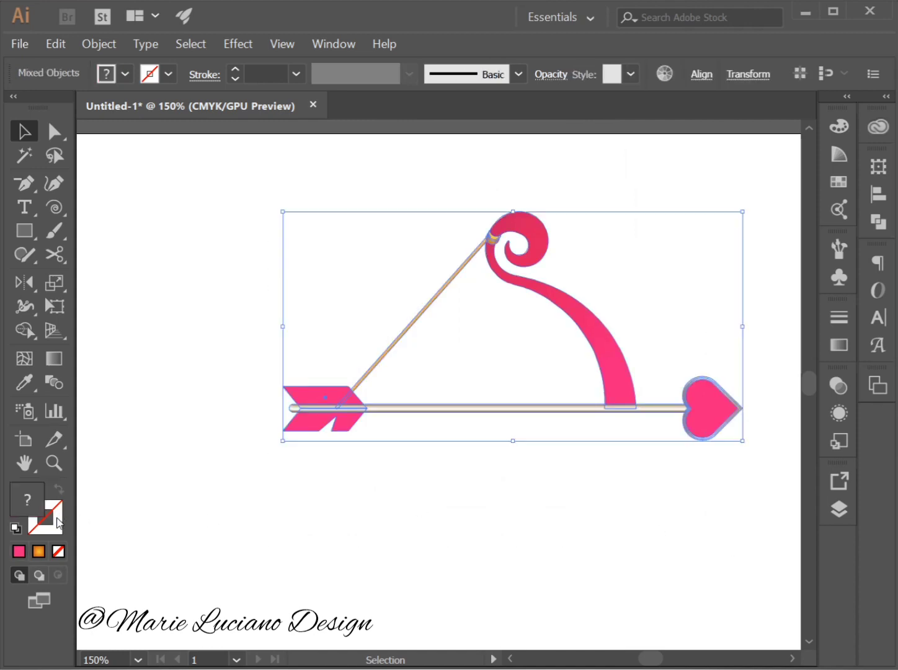
left_click(291, 548)
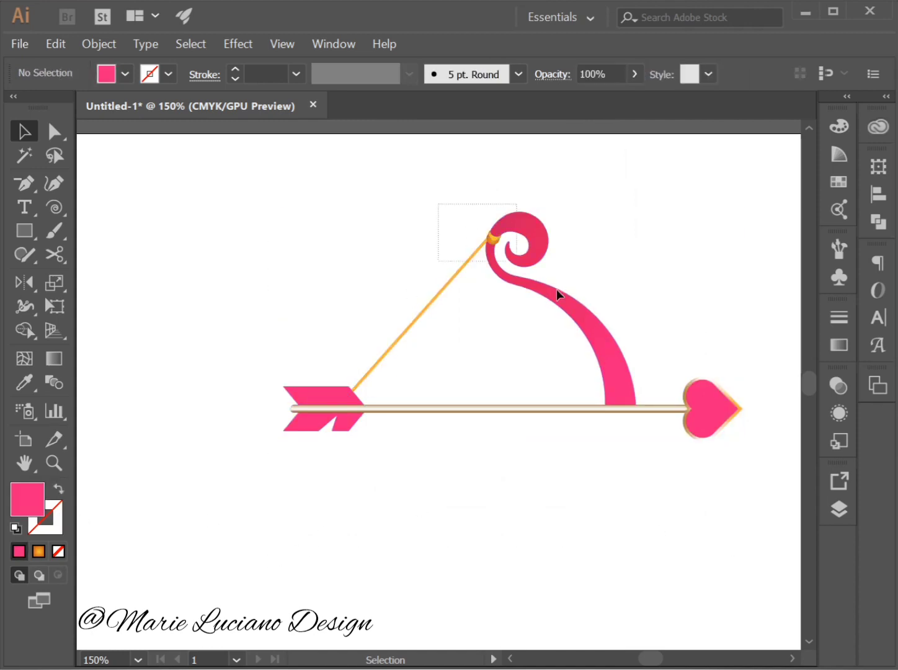
Reflect a copy of the bow half, knot and string across the horizontal axis and move it below the arrow to meet the upper half.
left_click(612, 384)
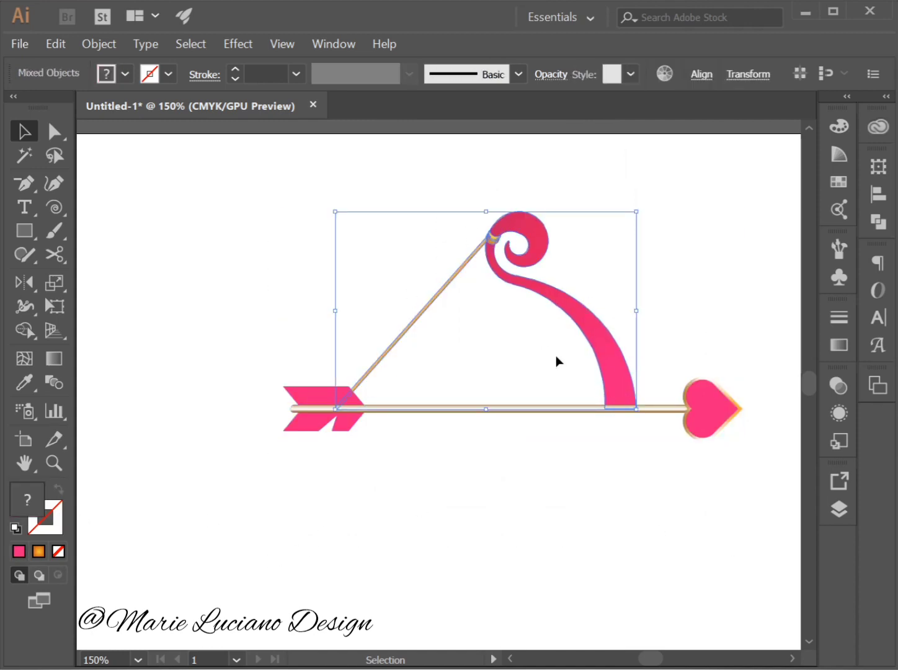
left_click(22, 286)
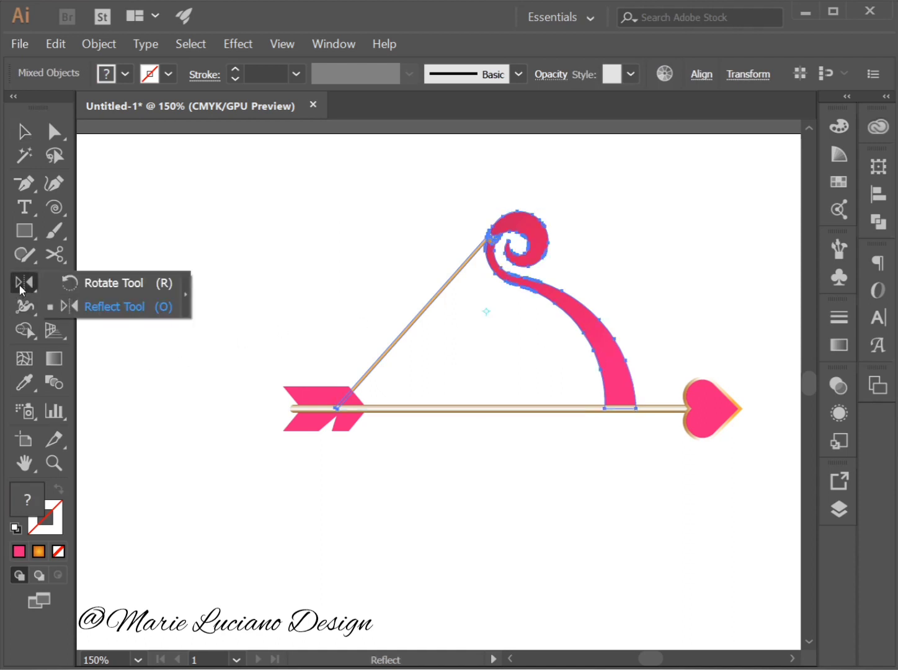
double_click(21, 287)
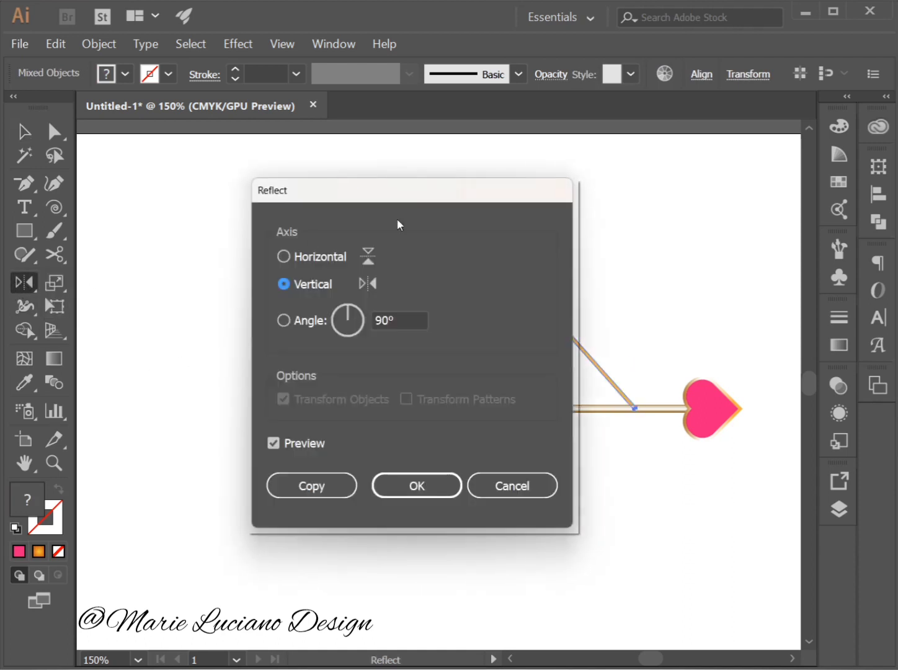
left_click(283, 256)
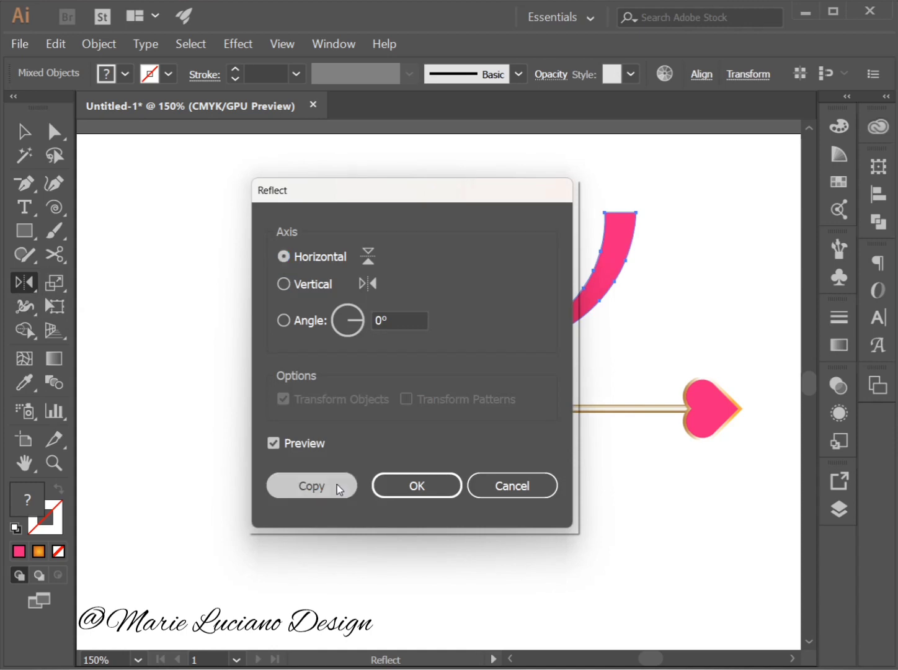
left_click(341, 484)
left_click(24, 132)
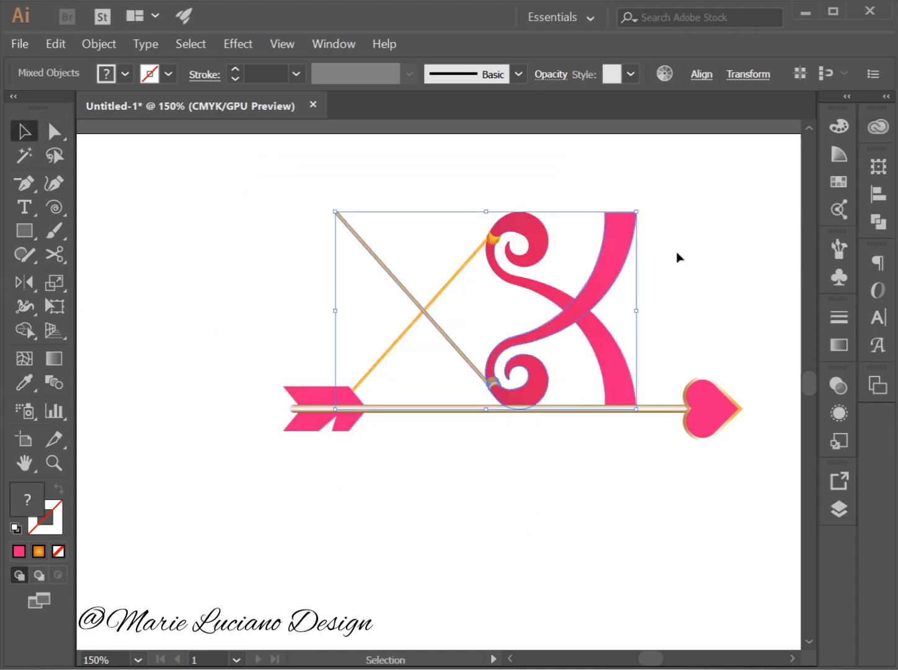
left_click_drag(615, 258, 626, 432)
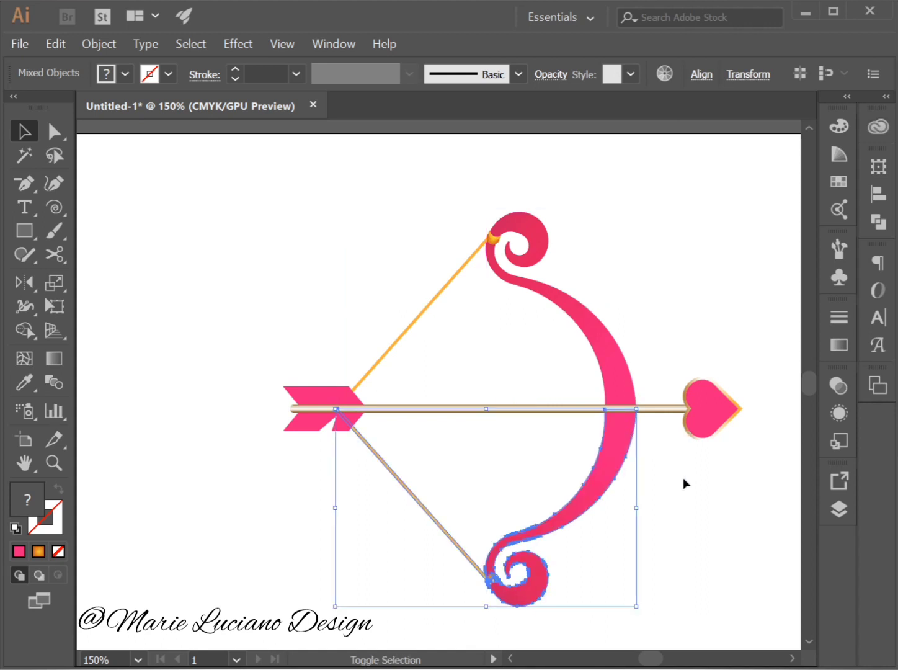
left_click(684, 479)
Group the upper and lower pink bow halves into one object and deselect it.
left_click(628, 386)
left_click(624, 430, "shift")
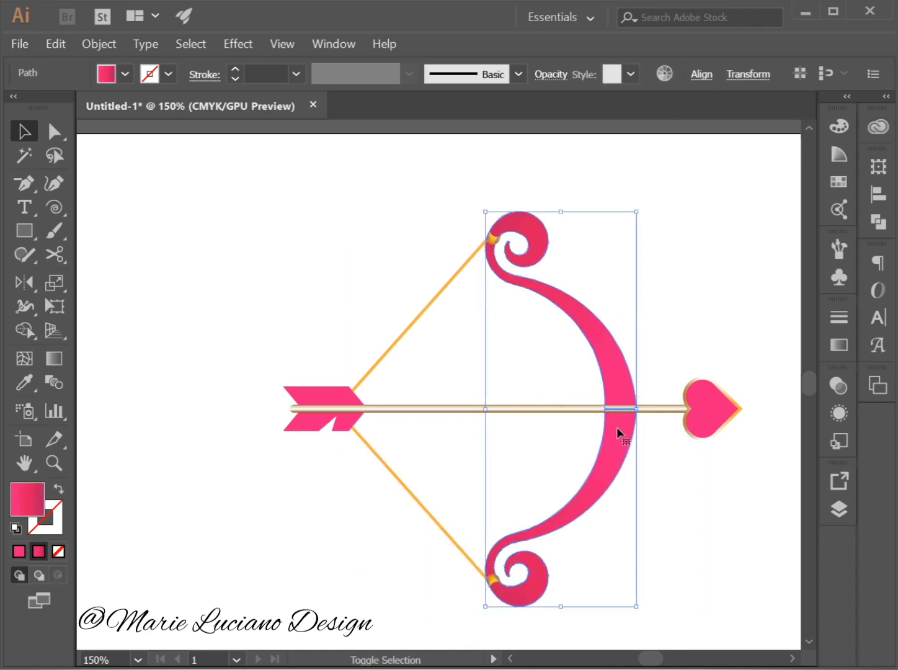
left_click(98, 44)
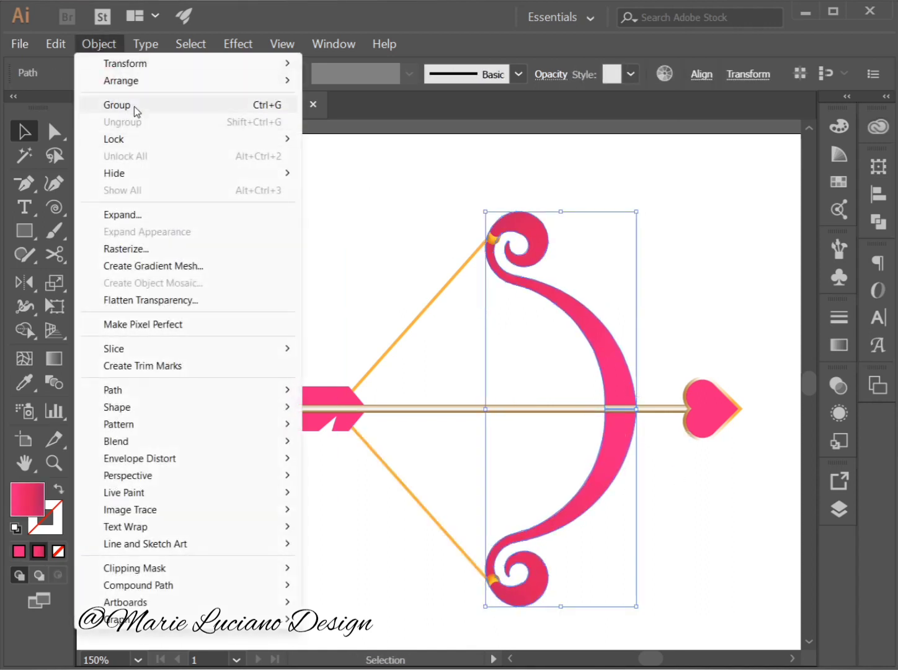
left_click(134, 106)
left_click(325, 313)
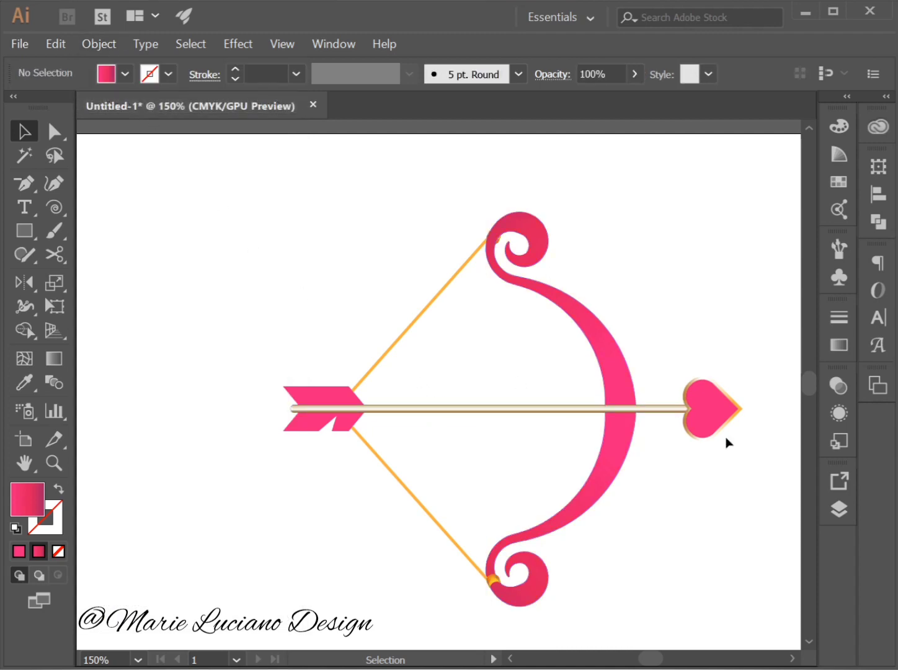
Send the grouped pink bow to the back, behind the knots and the arrow, and deselect it.
left_click(612, 367)
right_click(612, 365)
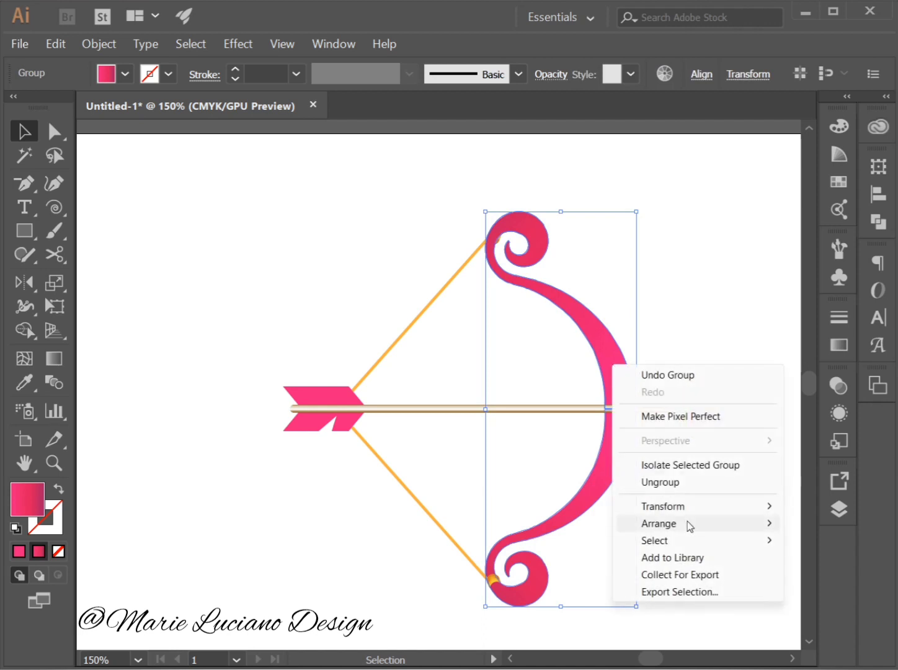
mouse_move(687, 523)
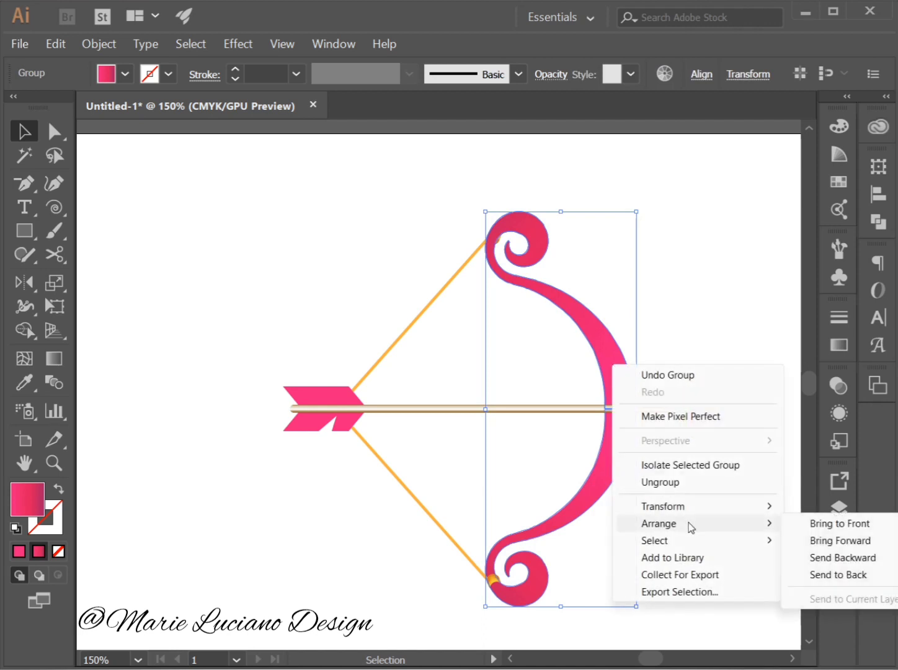
left_click(816, 575)
left_click(517, 173)
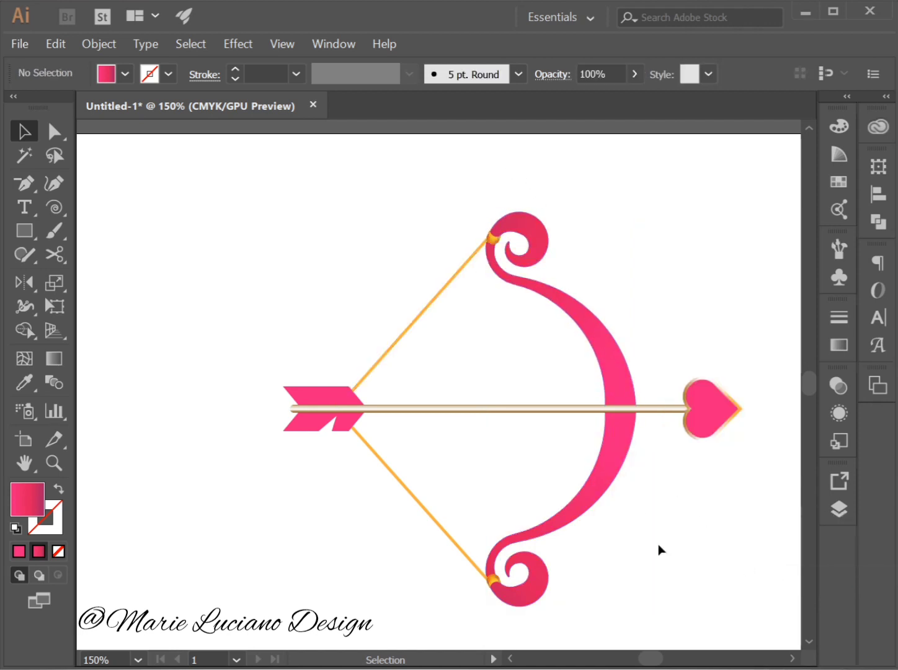
Send both halves of the orange bowstring to the back and deselect them.
left_click(459, 540)
left_click(411, 326, "shift")
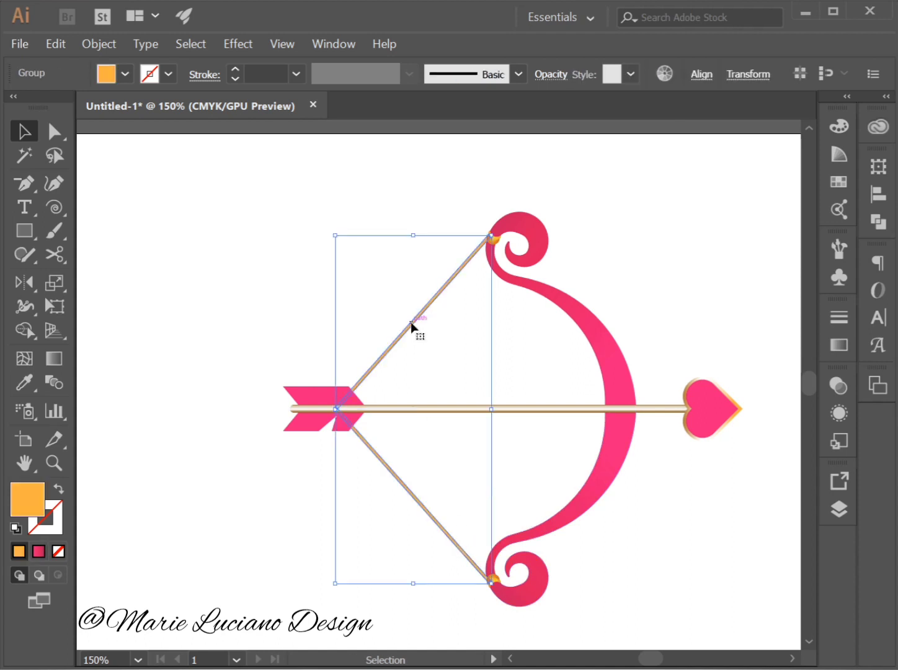
right_click(407, 326)
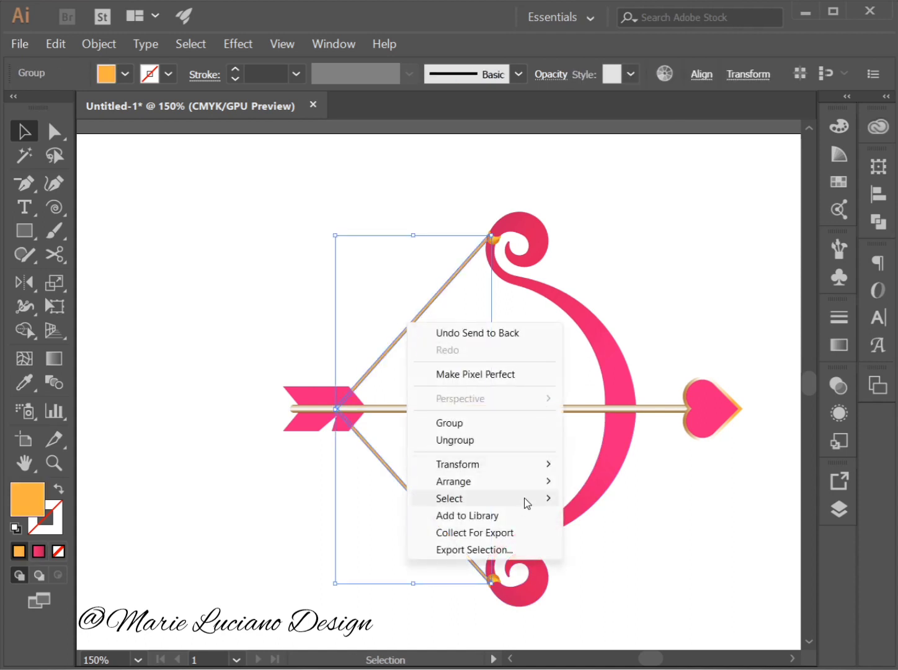
mouse_move(544, 483)
left_click(641, 533)
left_click(685, 579)
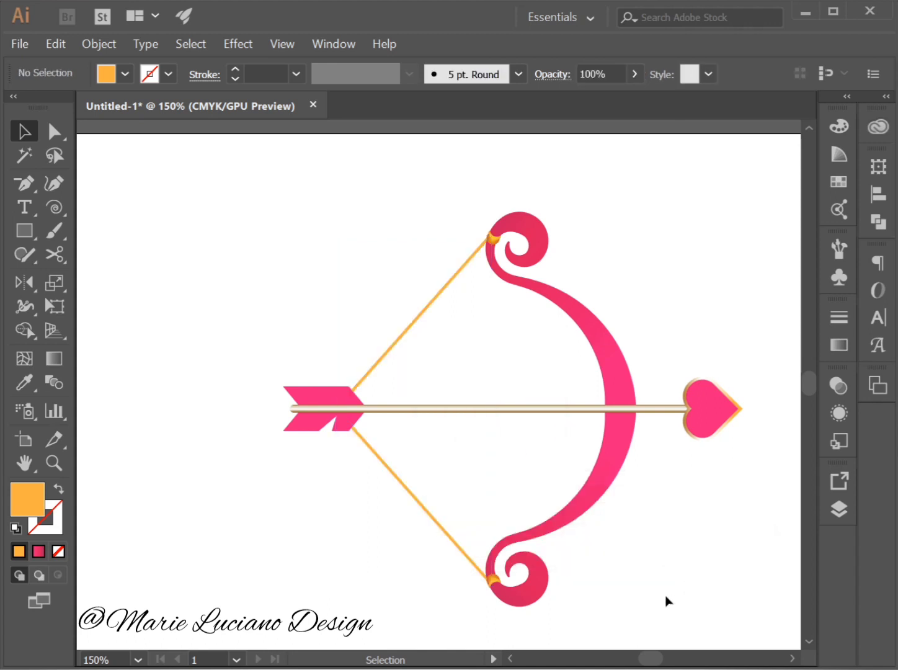
Isolate the grouped pink bow and select its lower half.
left_click_drag(713, 553, 693, 511)
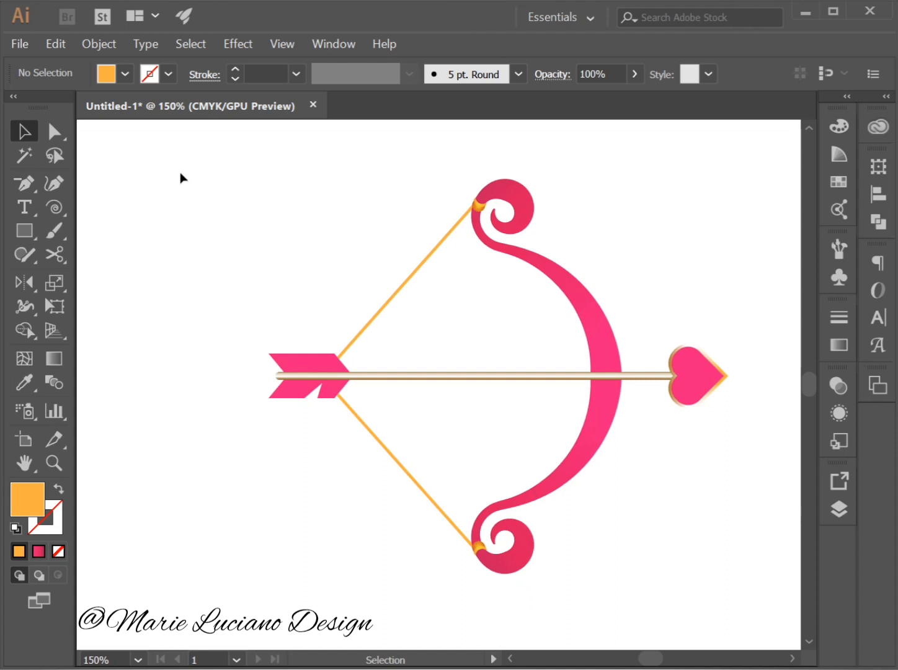
left_click(588, 418)
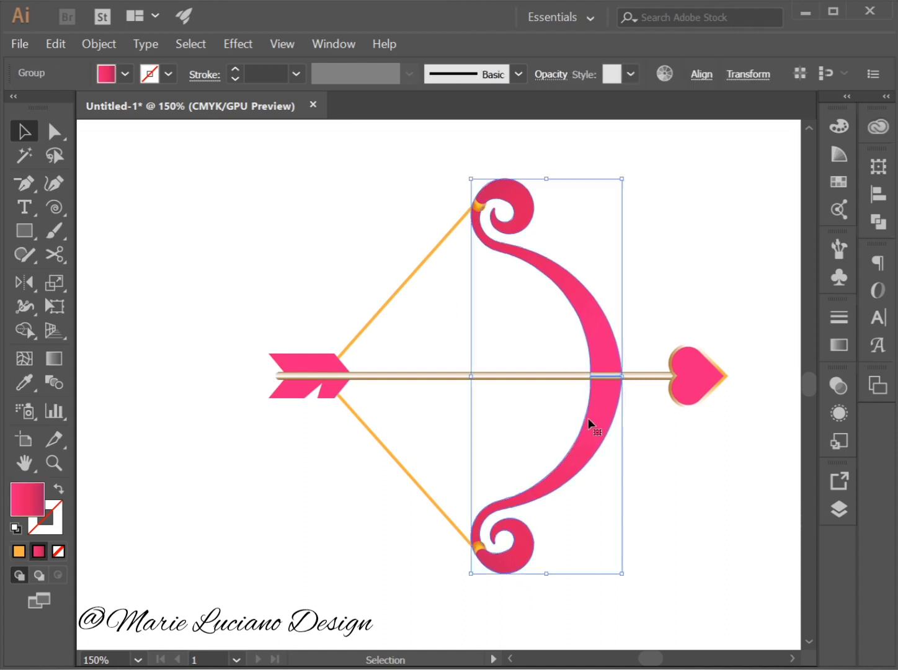
double_click(601, 424)
left_click(599, 425)
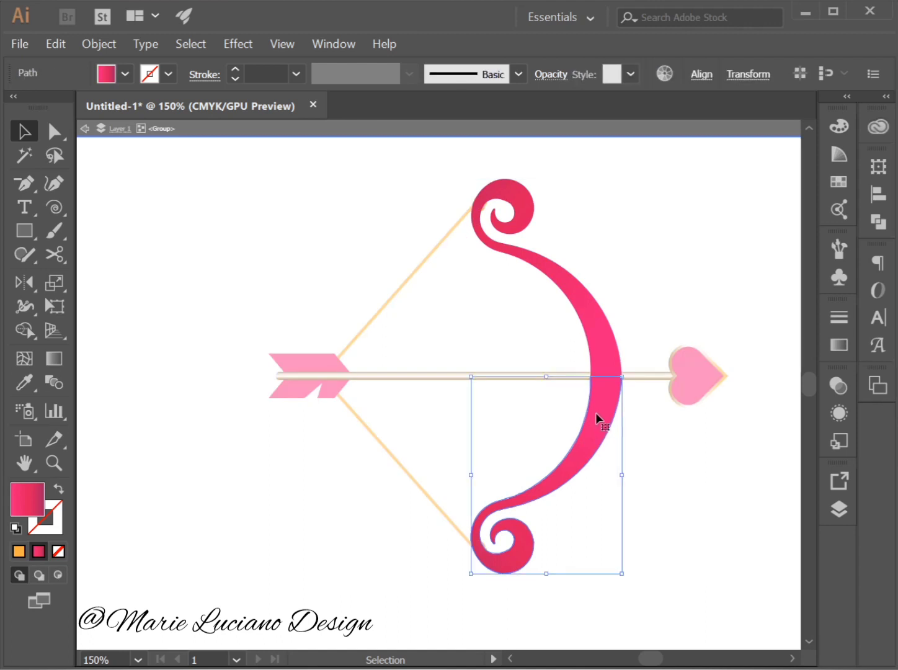
Try to narrow the bow's middle by scaling its centre anchor points inward, and leave the isolated group.
left_click(56, 131)
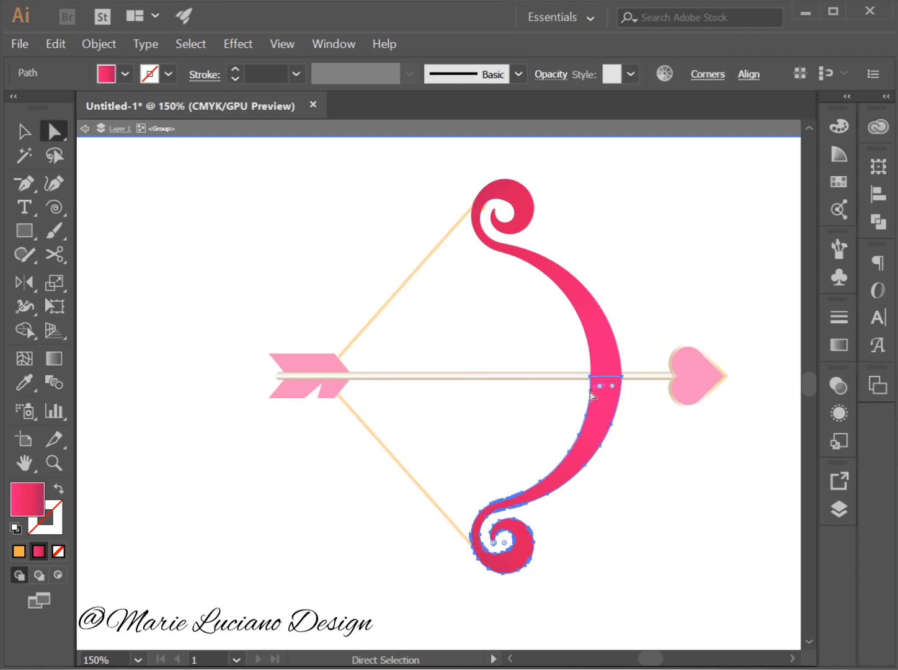
left_click_drag(568, 372, 594, 392)
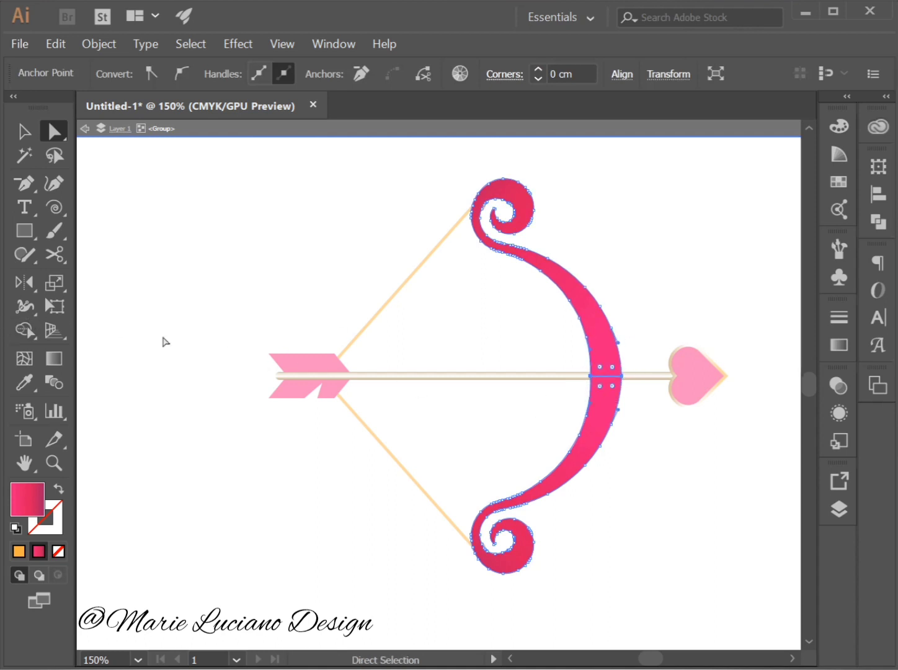
left_click(48, 294)
left_click_drag(633, 379, 625, 383)
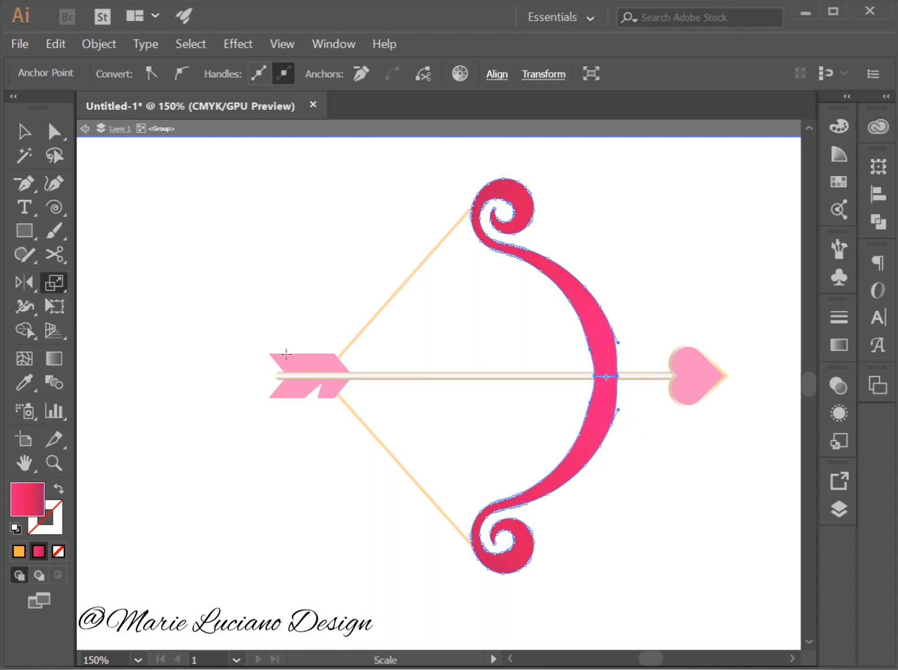
left_click(23, 133)
left_click(244, 275)
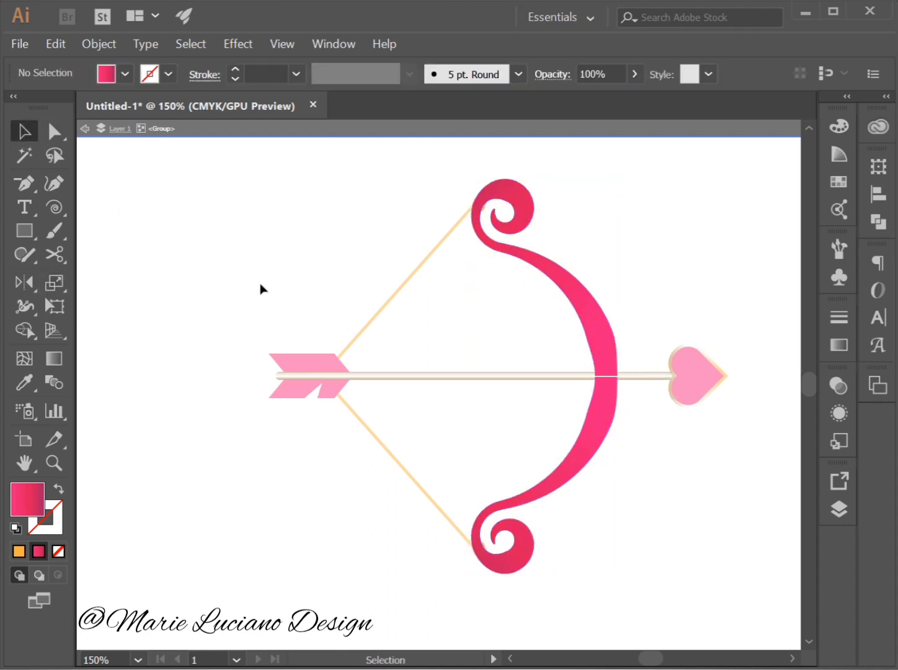
double_click(260, 288)
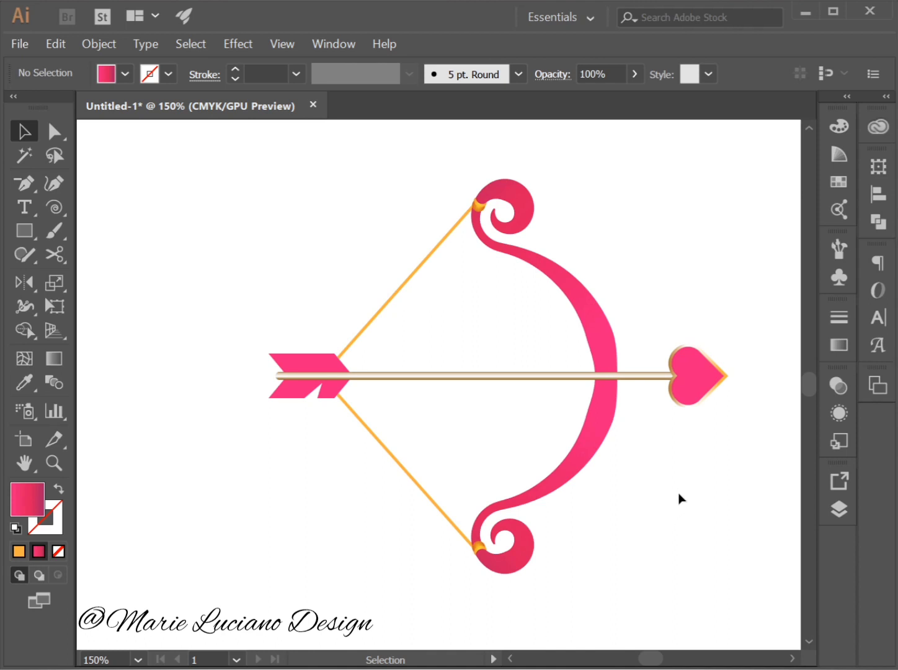
Undo the narrowing of the bow's middle and return to the isolated bow group.
key("ctrl+z")
key("ctrl+z")
key("ctrl+z")
key("ctrl+z")
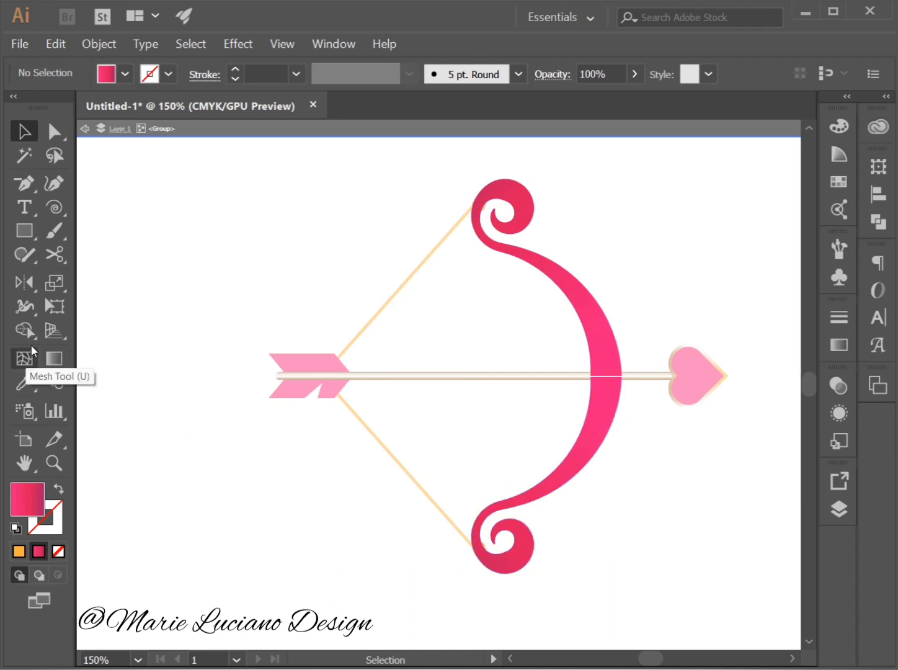
Draw a straight vertical Pen line about 1.7 cm long across the bow's middle where the two halves meet.
left_click_drag(26, 185, 98, 174)
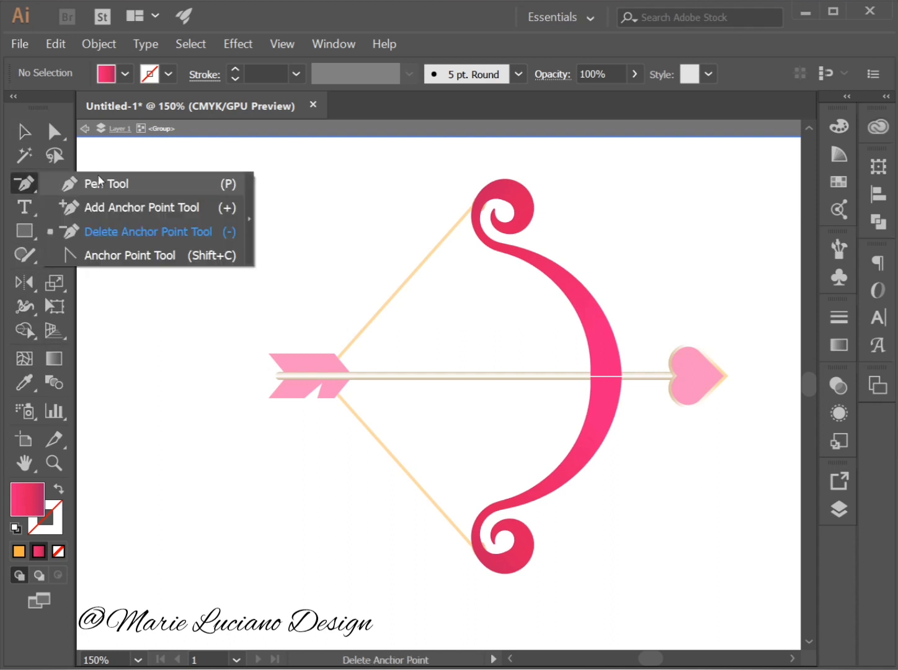
left_click(117, 181)
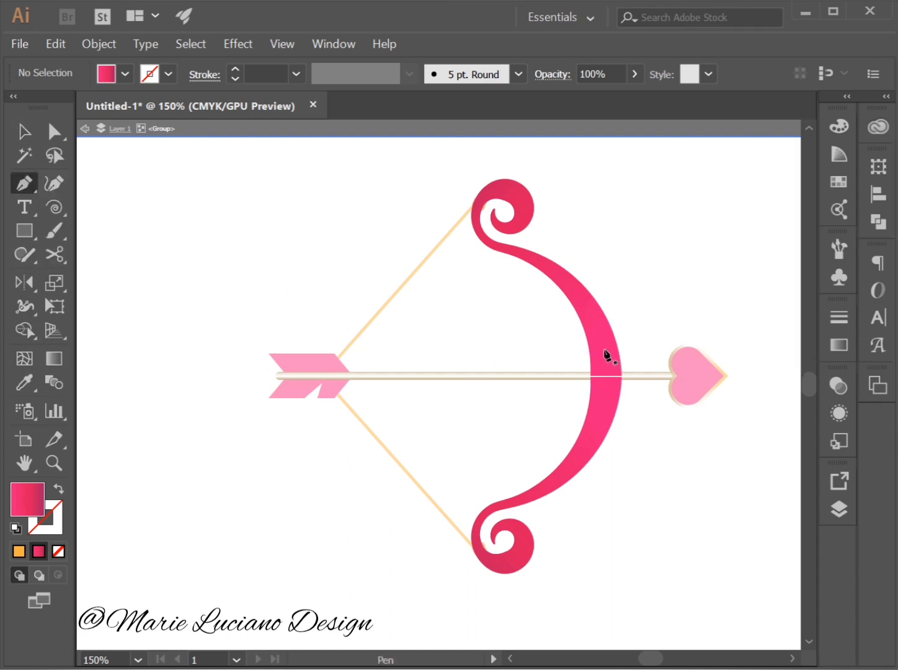
left_click_drag(604, 349, 606, 398)
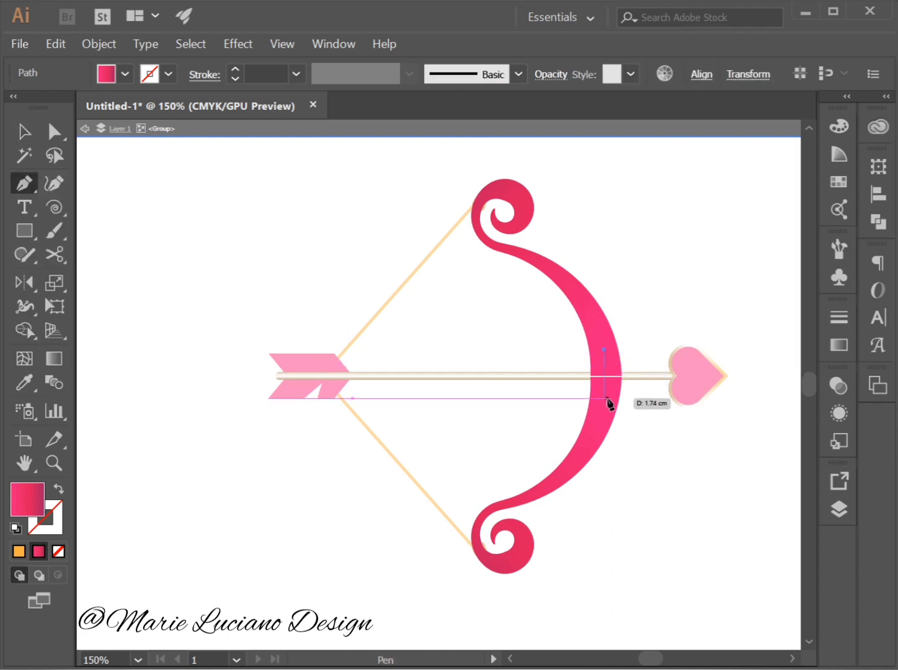
key("v")
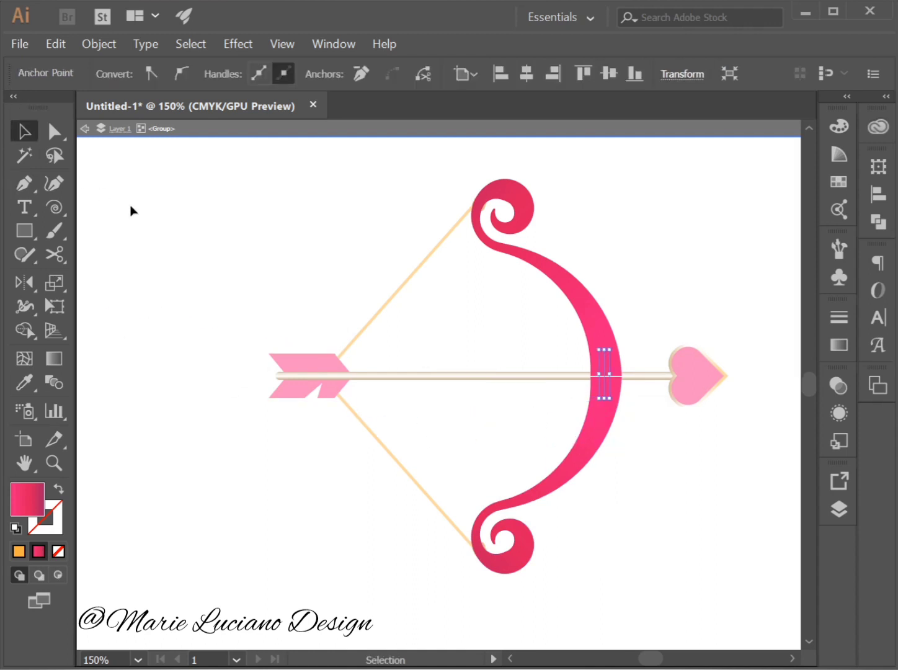
left_click(130, 211)
Copy the arrow shaft's gold gradient onto the new vertical line and swap it from fill to stroke.
left_click(603, 359)
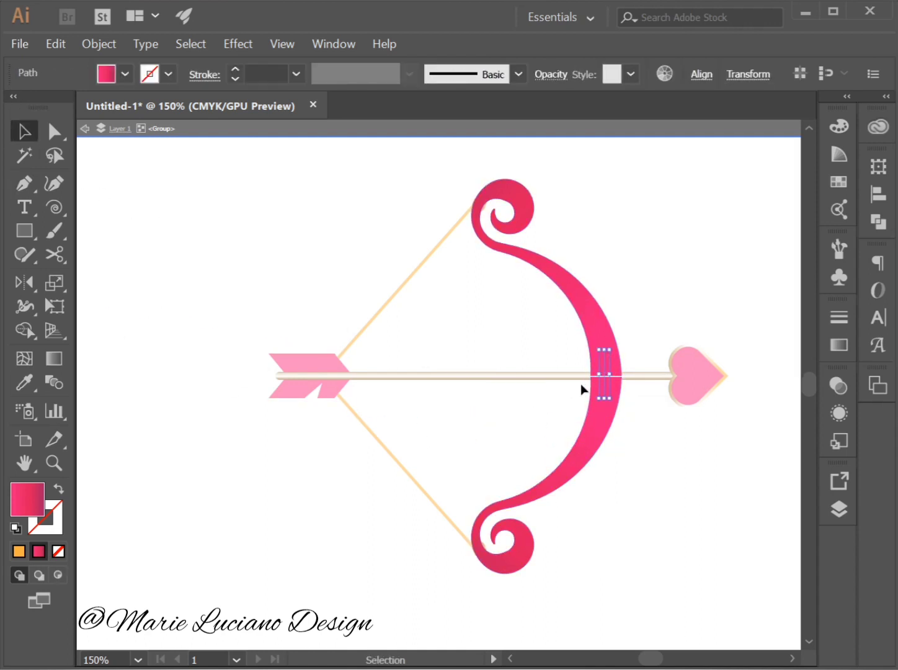
key("o")
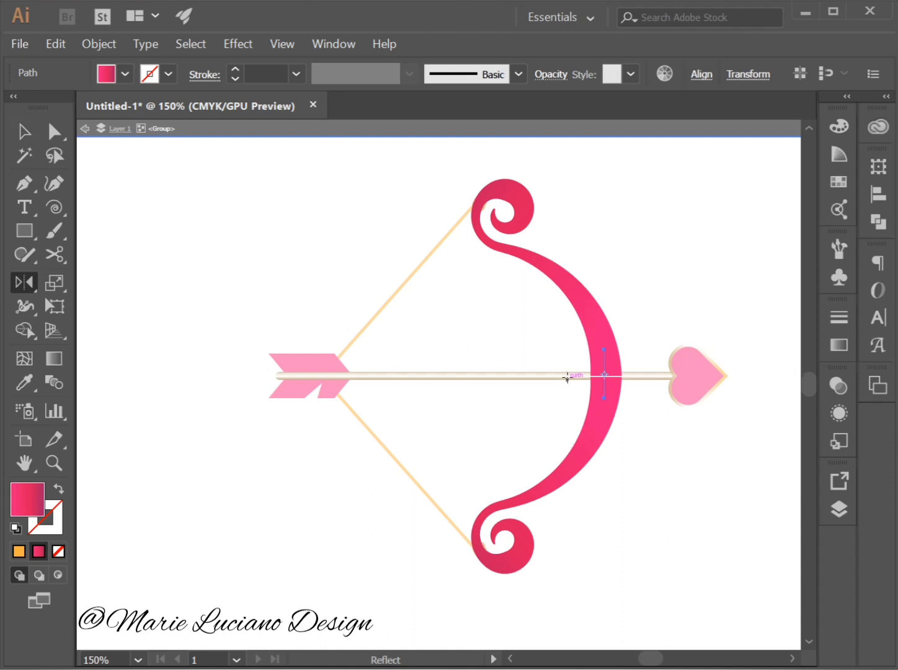
key("i")
left_click(567, 373)
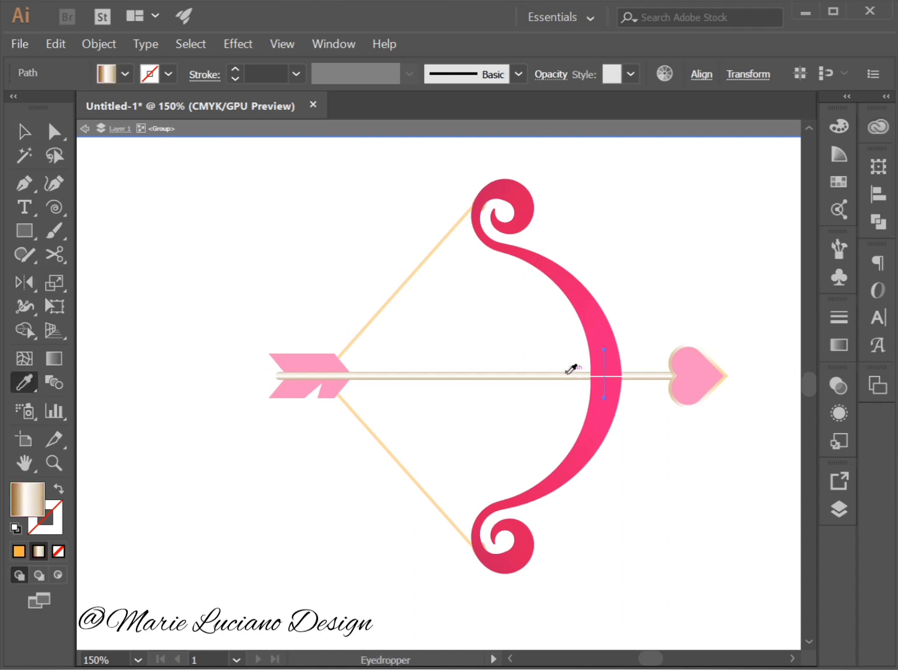
left_click(58, 490)
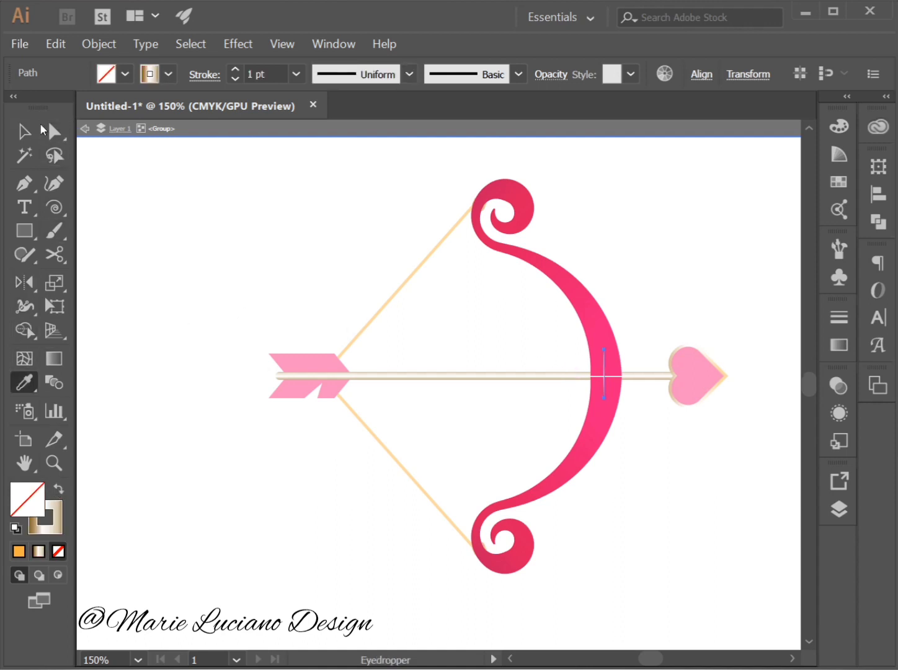
Set the vertical line's stroke weight to 40 pt to form a wide grip over the bow's middle.
left_click(24, 131)
left_click(296, 73)
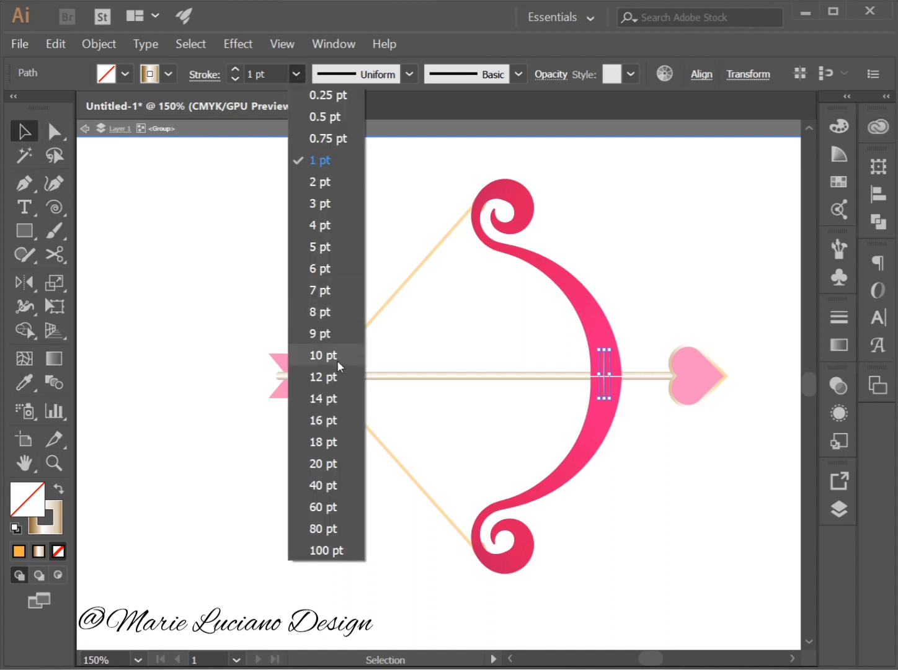
left_click(338, 379)
left_click(297, 74)
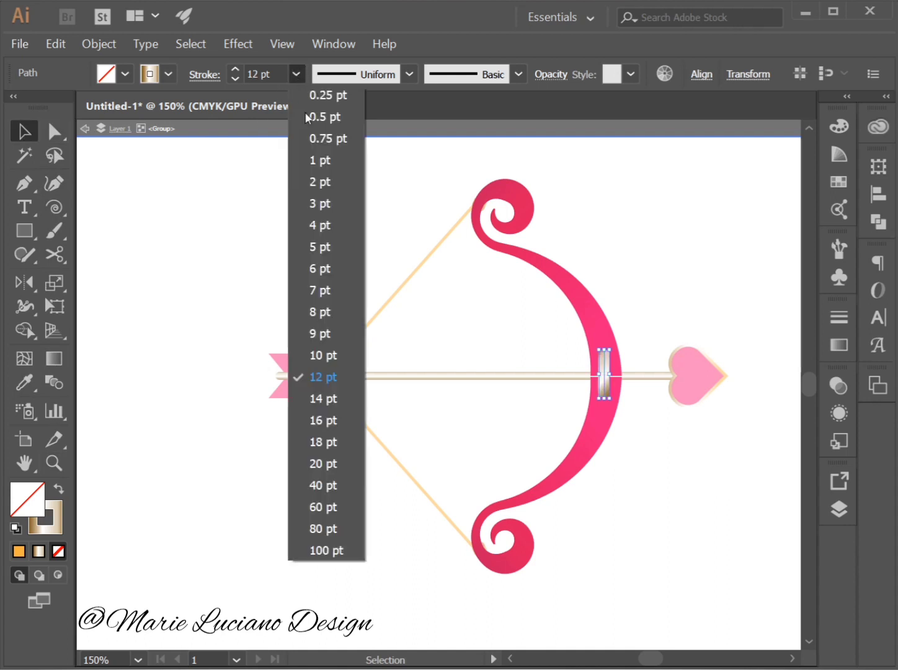
left_click(344, 492)
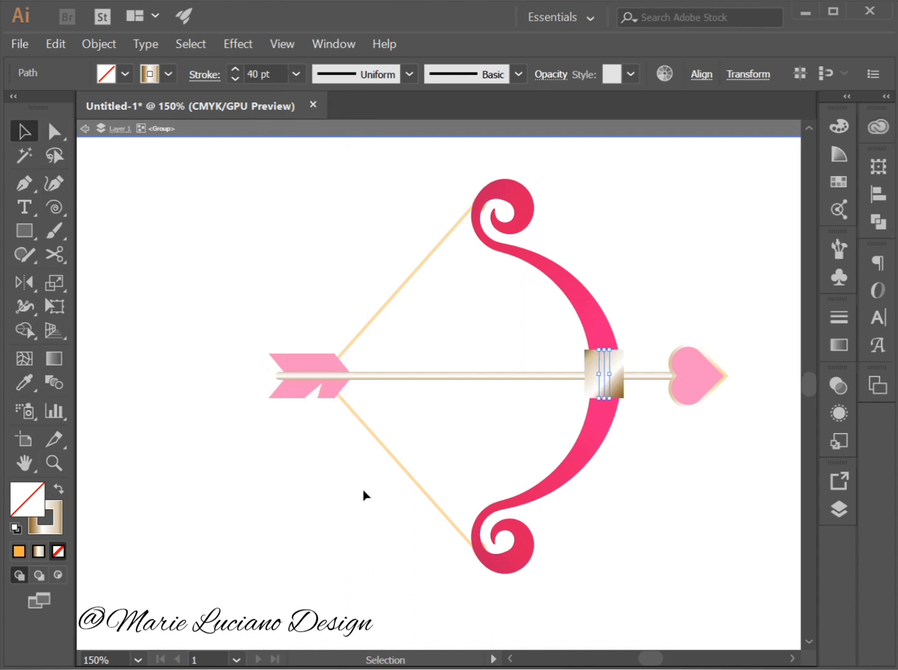
Apply the gold linear gradient to the grip's fill too, make its stroke active, and exit the isolated bow group.
left_click(841, 345)
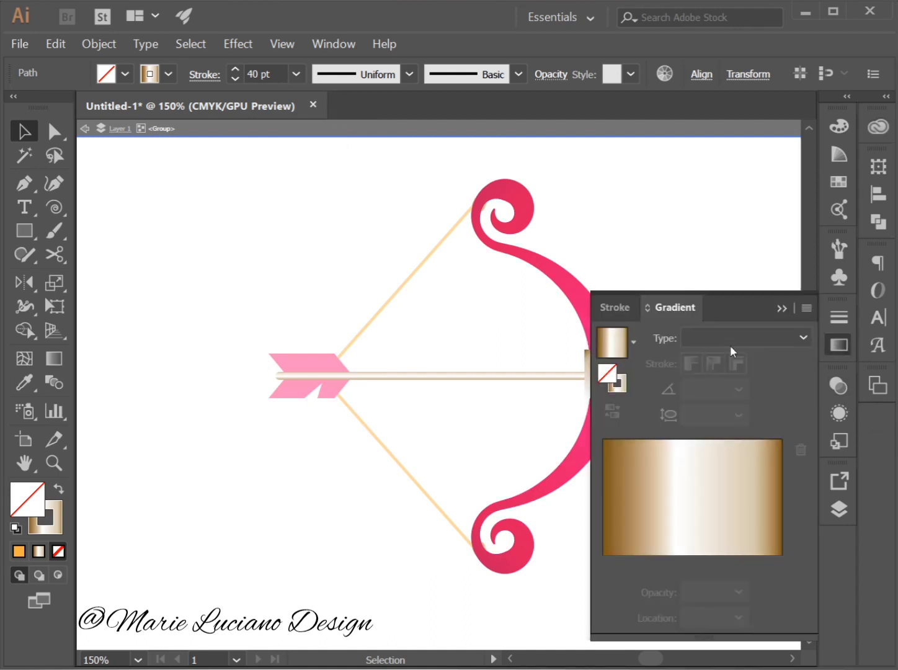
left_click(710, 479)
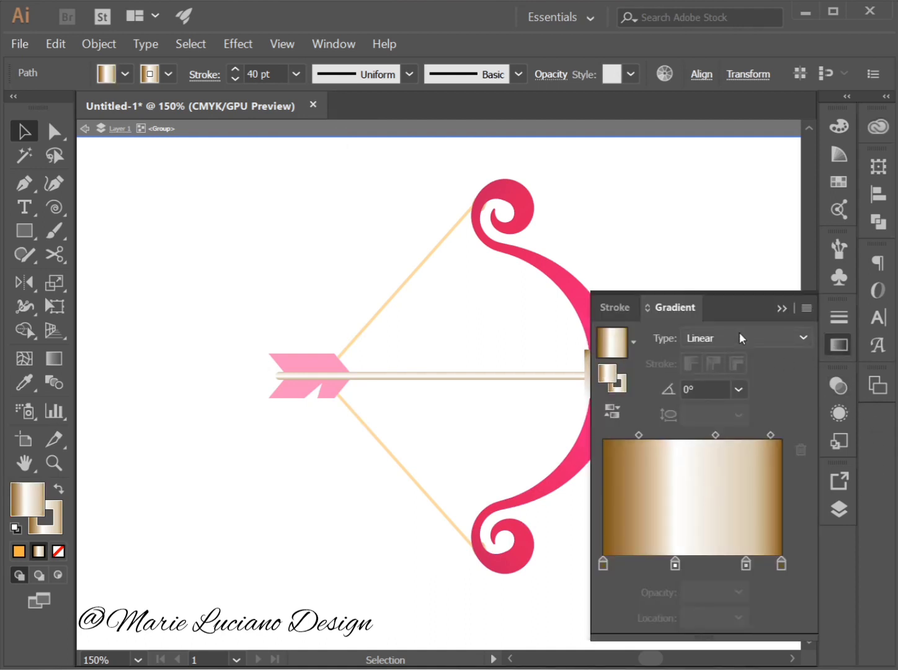
left_click(622, 387)
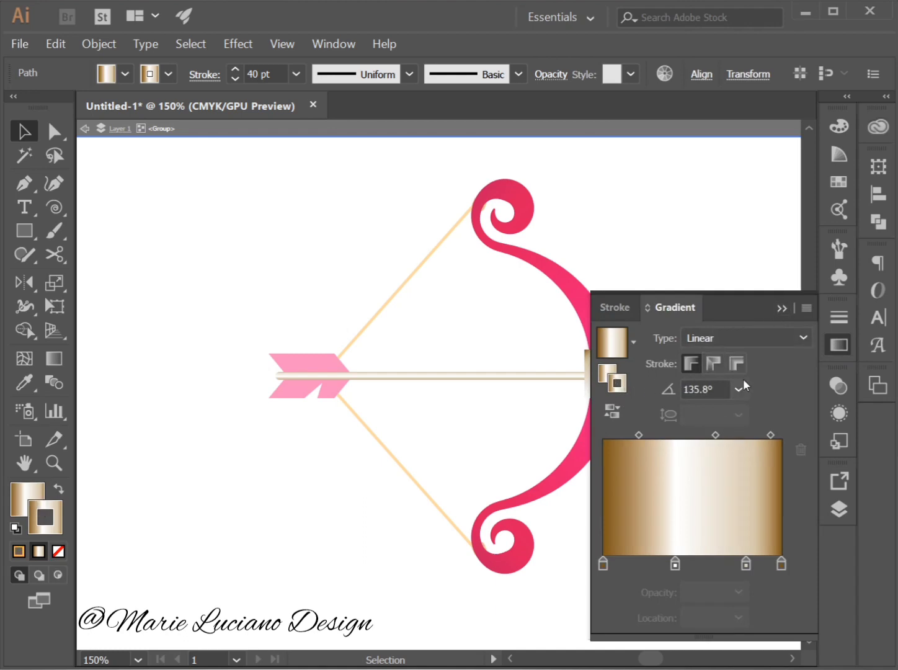
left_click(783, 307)
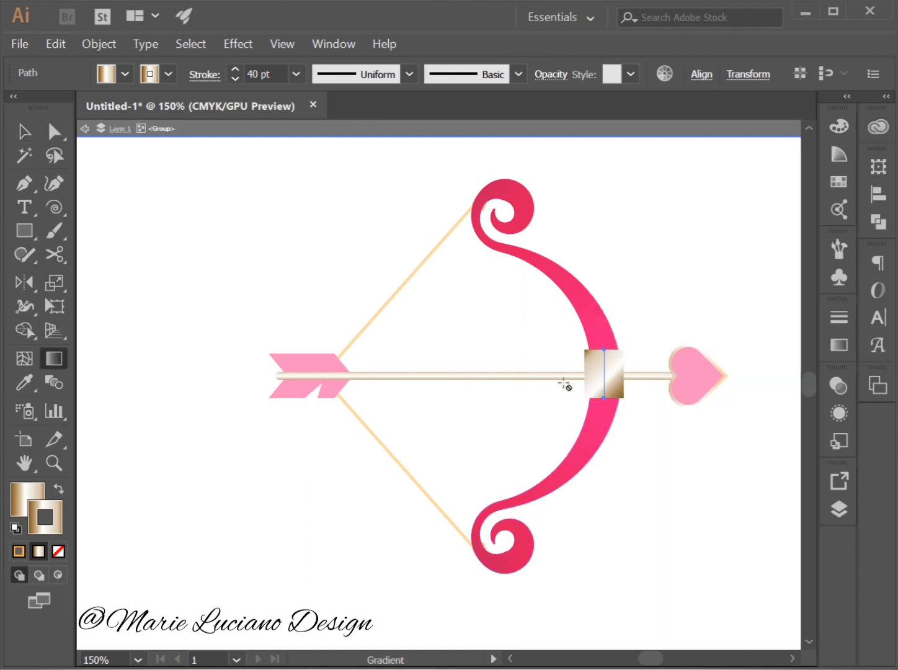
left_click(213, 264)
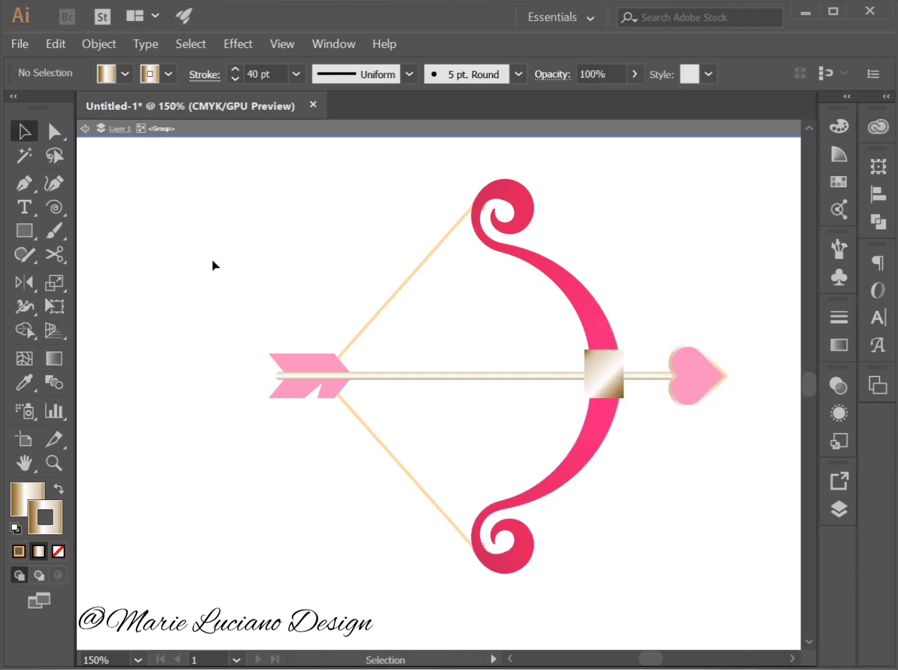
double_click(686, 492)
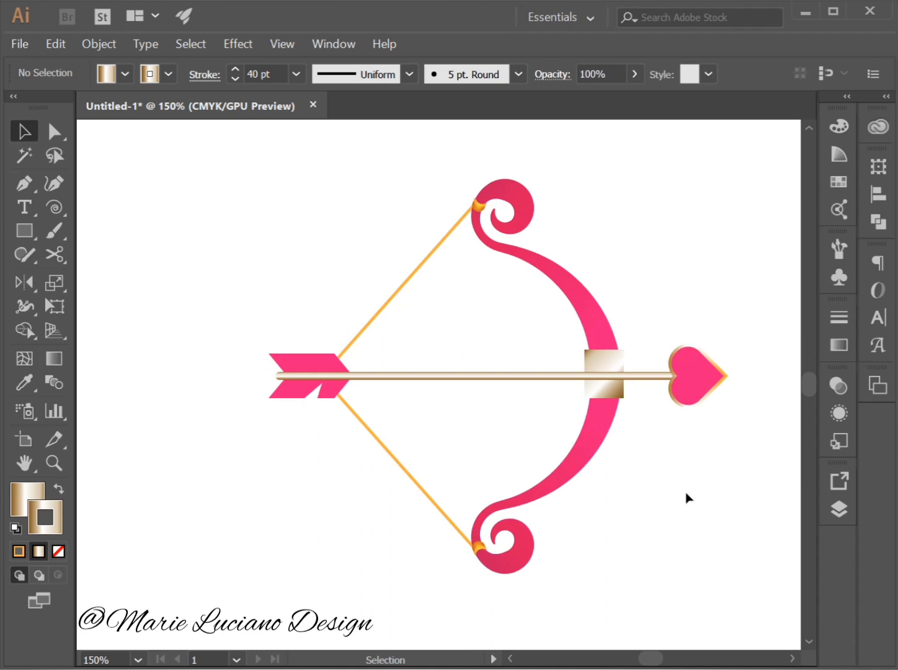
Isolate the bow group and select the vertical gold grip line at the bow's middle.
left_click(623, 360)
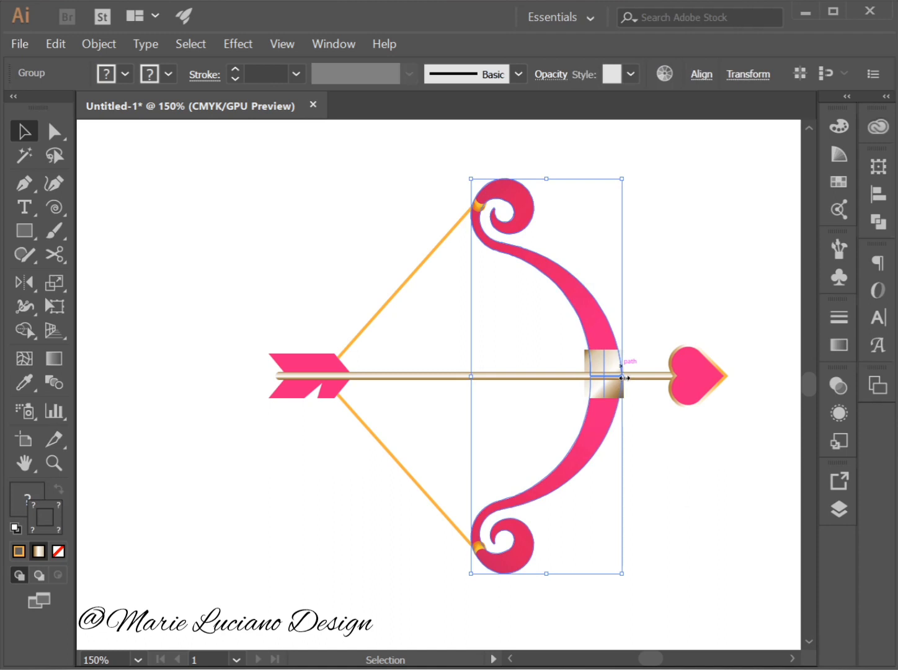
left_click(586, 391)
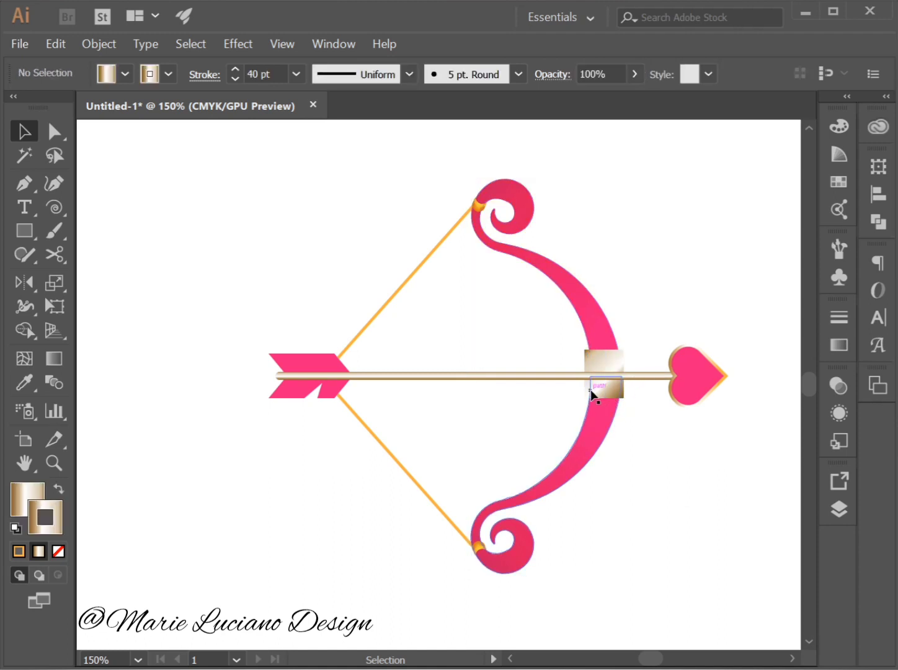
double_click(606, 362)
left_click(605, 363)
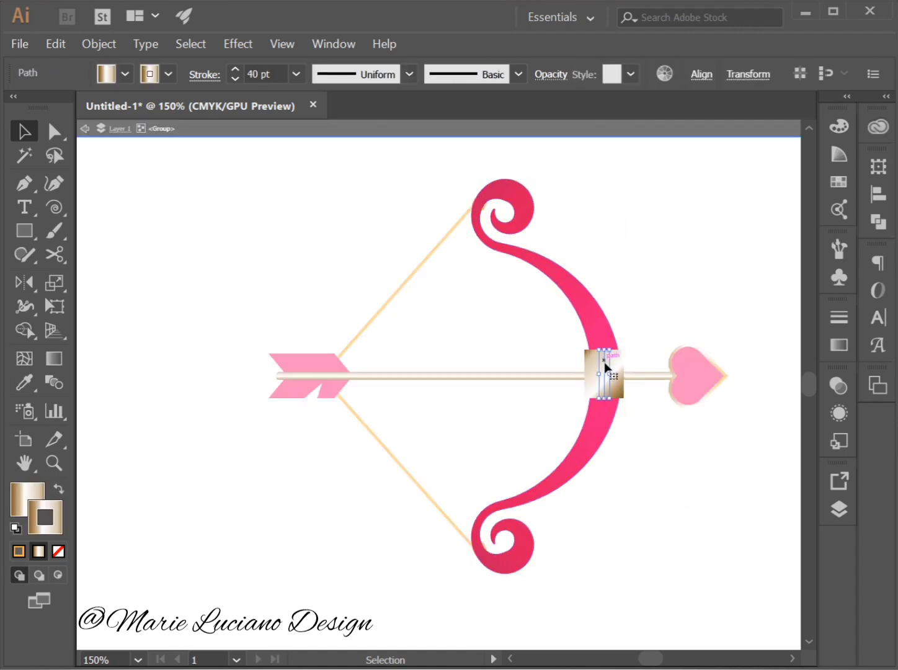
key("i")
left_click(415, 274)
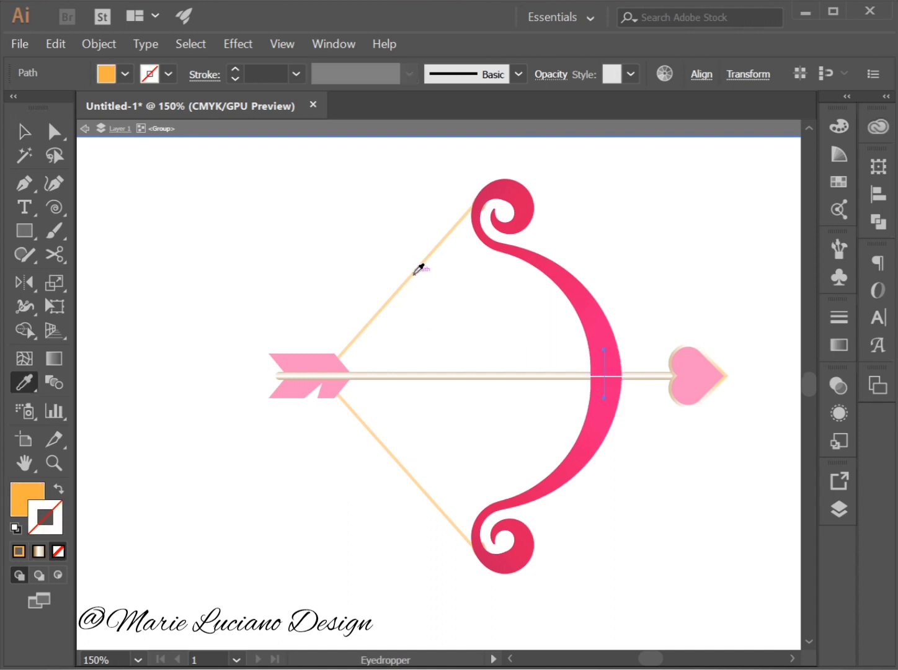
key("ctrl+z")
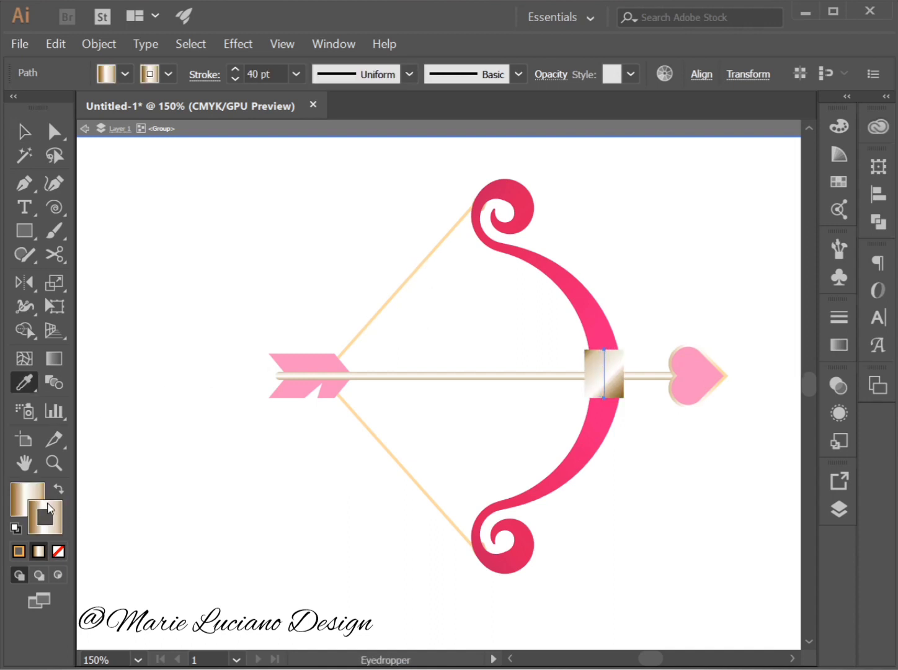
Change the grip line's stroke from the gold gradient to solid orange.
left_click(20, 551)
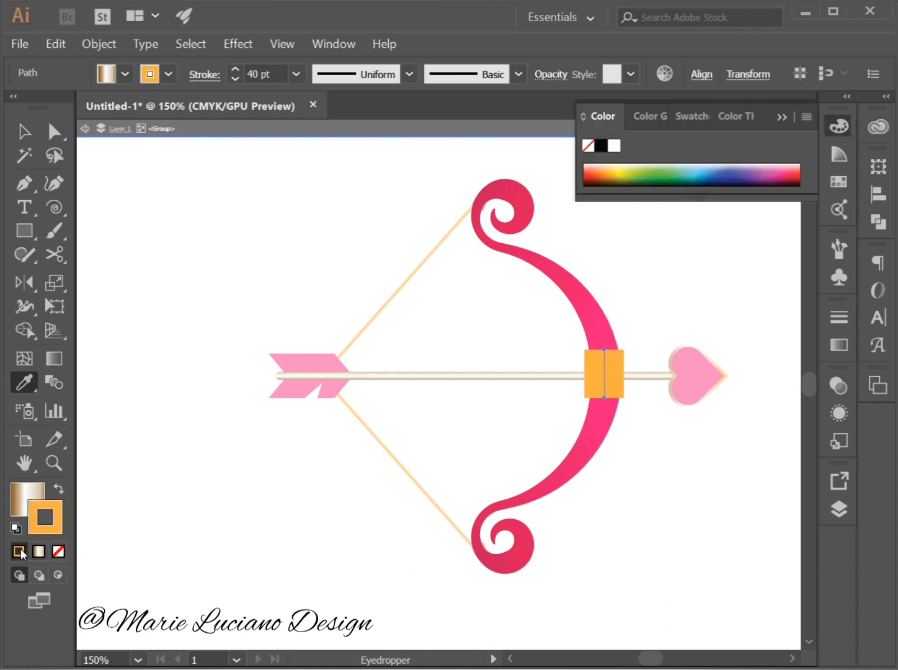
left_click(783, 118)
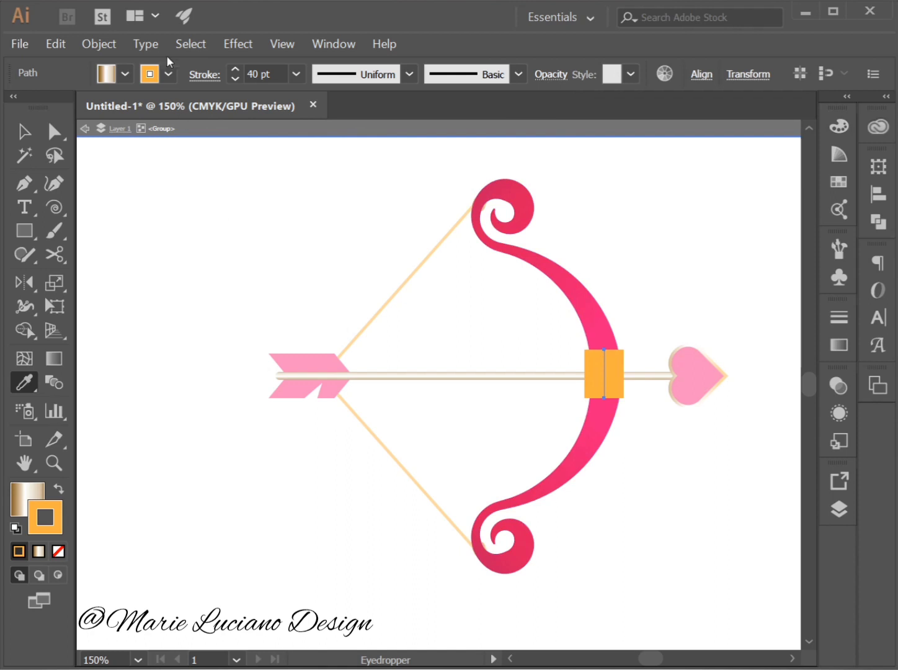
left_click(99, 44)
left_click(137, 213)
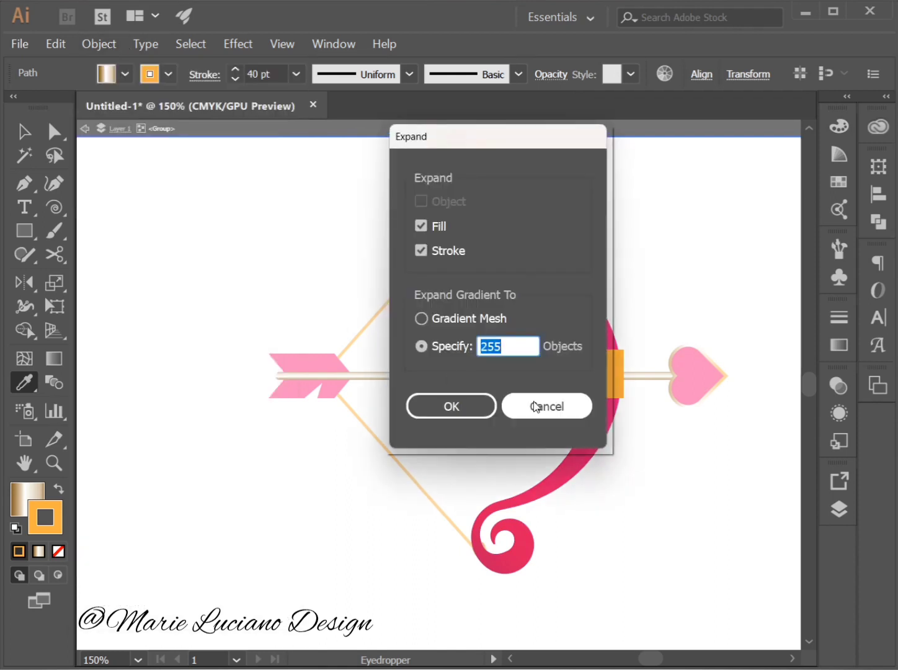
left_click(535, 406)
left_click(25, 131)
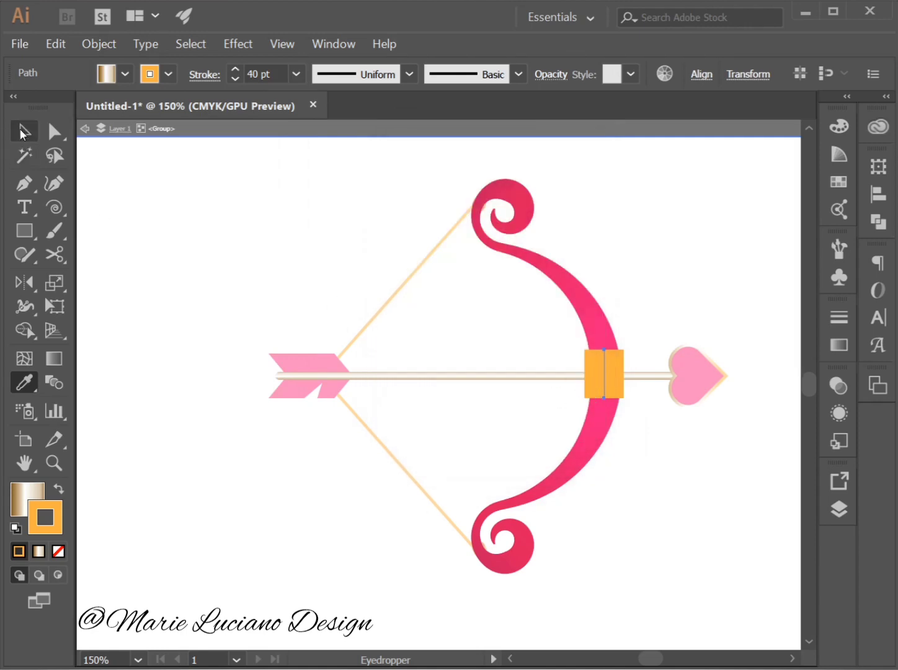
left_click(366, 259)
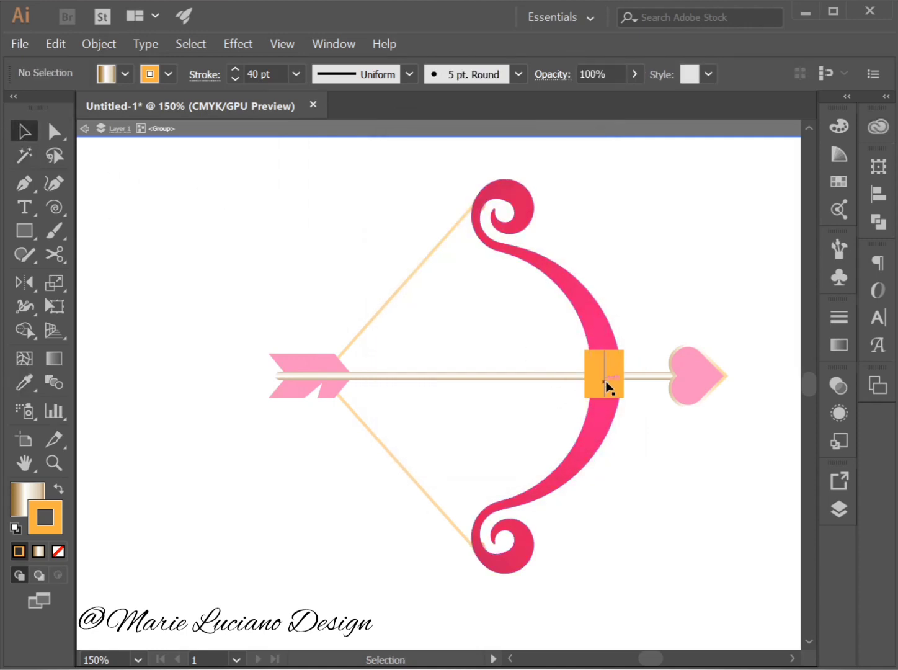
left_click(604, 384)
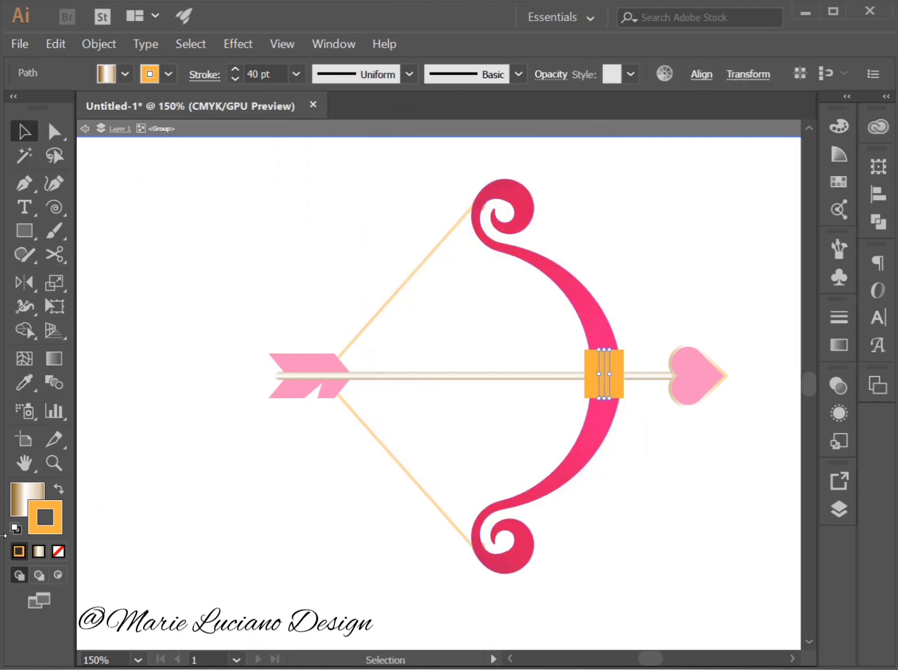
Remove the grip line's fill and expand it with Fill and Stroke into an orange shape.
left_click(21, 504)
left_click(58, 551)
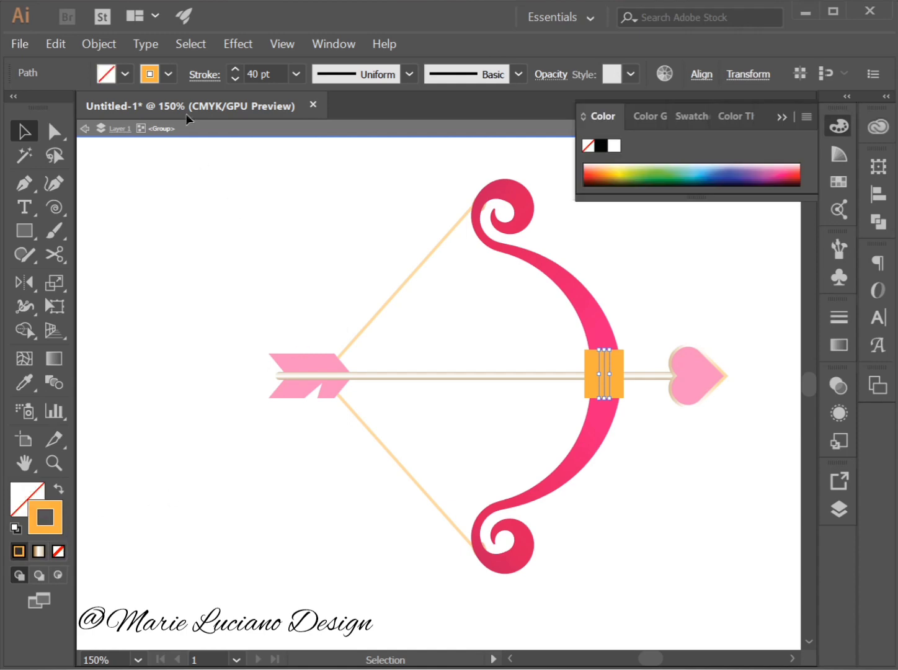
left_click(111, 42)
left_click(167, 213)
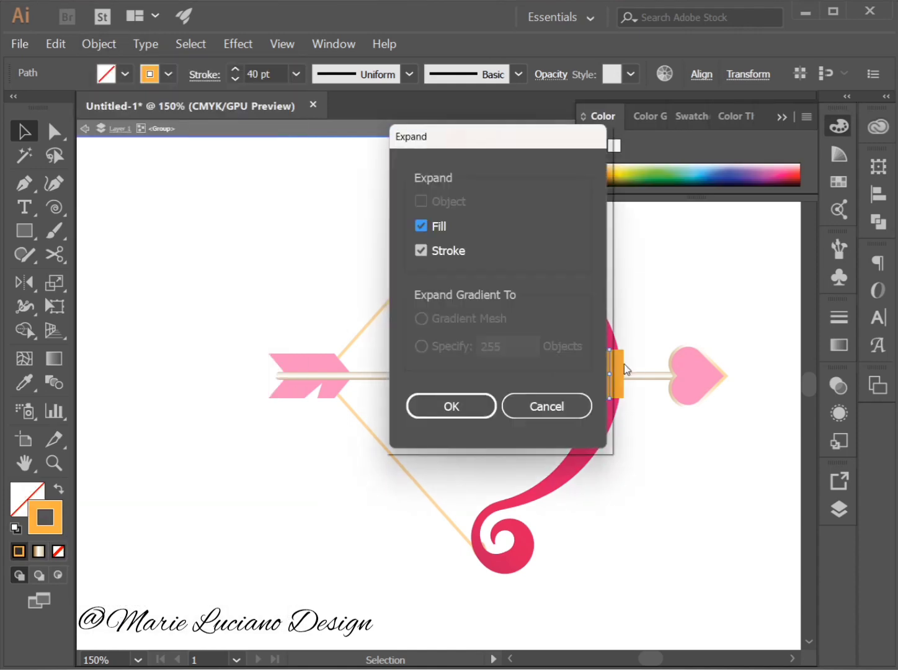
left_click(469, 411)
Round all four corners of the expanded orange grip slightly and exit the isolated bow group.
key("a")
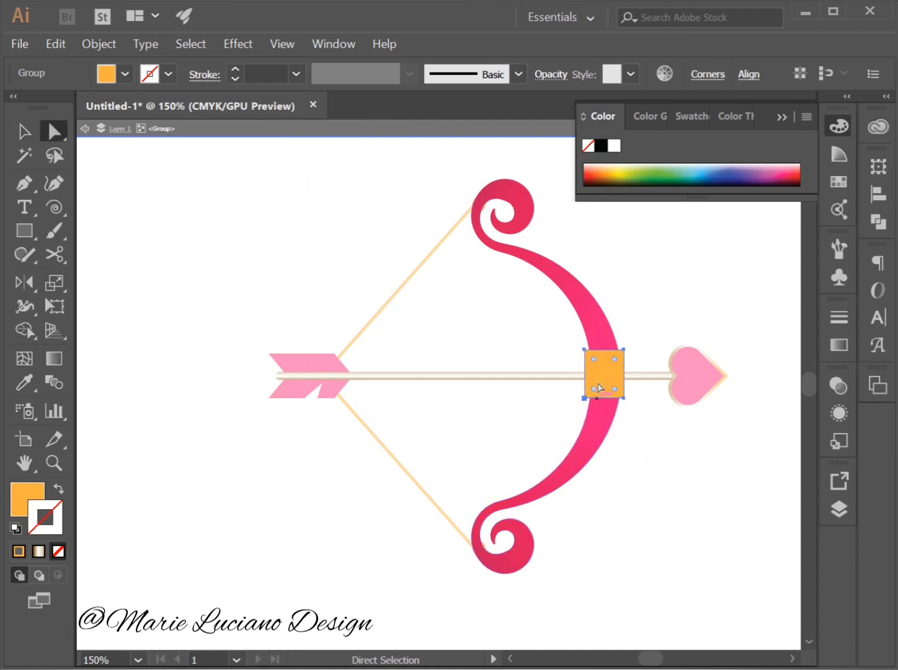
mouse_move(595, 364)
left_mouse_down()
mouse_move(603, 368)
mouse_move(599, 359)
left_mouse_up()
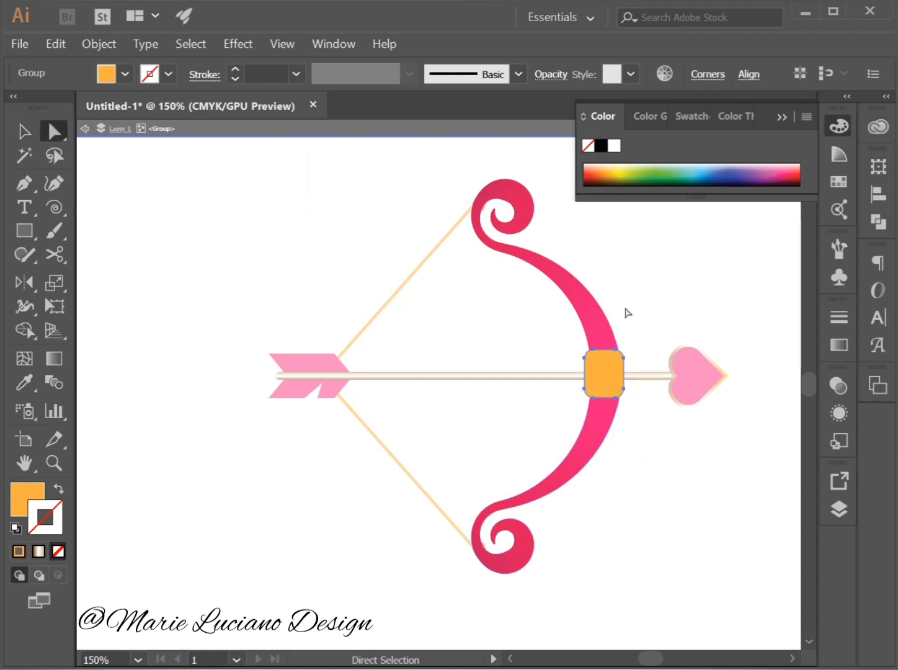
left_click(628, 311)
left_click(21, 129)
double_click(175, 227)
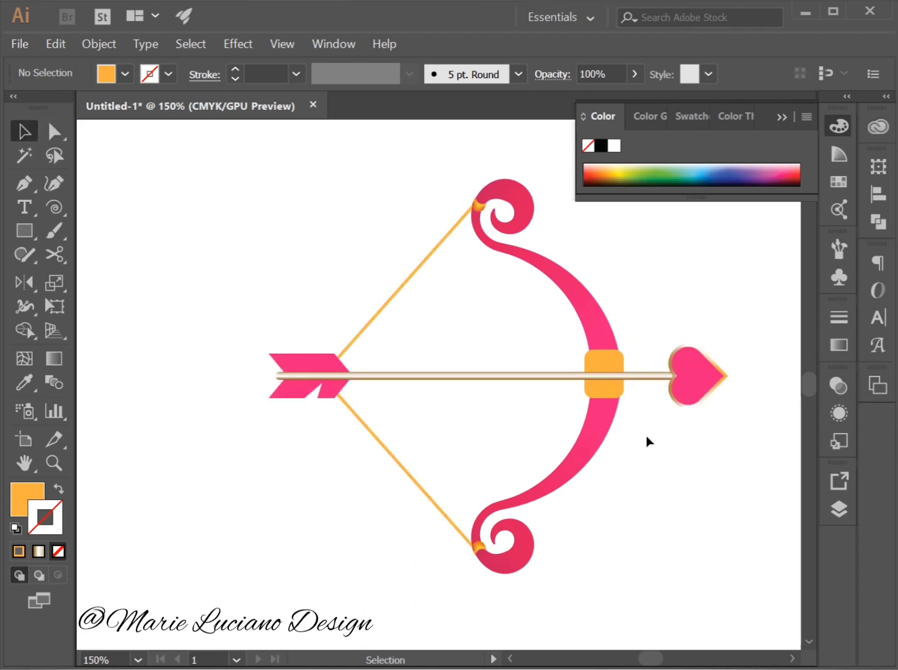
Isolate the bow group again and copy the arrow shaft's gold gradient onto the rounded grip with the Eyedropper.
double_click(612, 360)
left_click(612, 359)
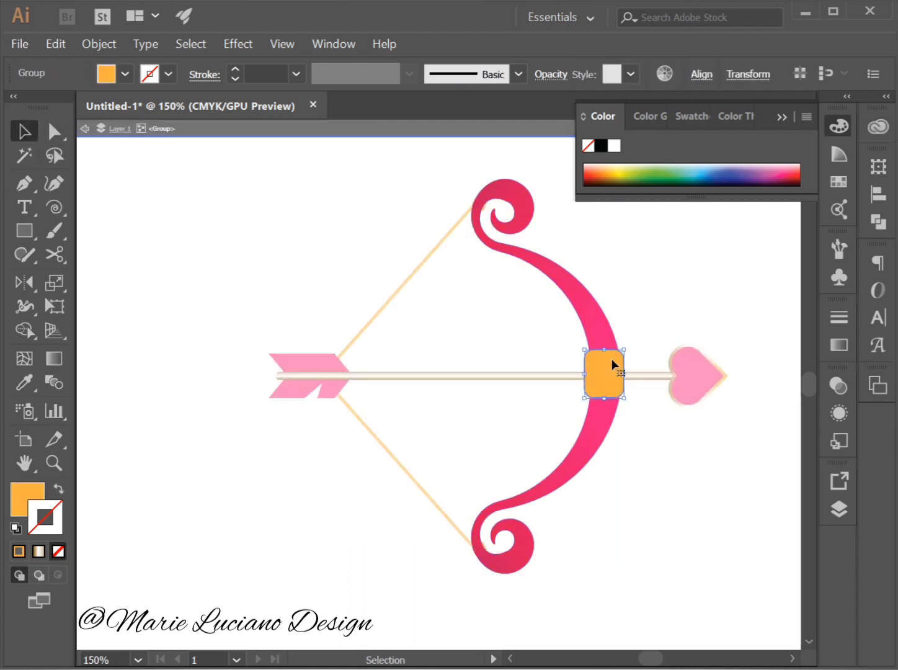
key("i")
left_click(645, 373)
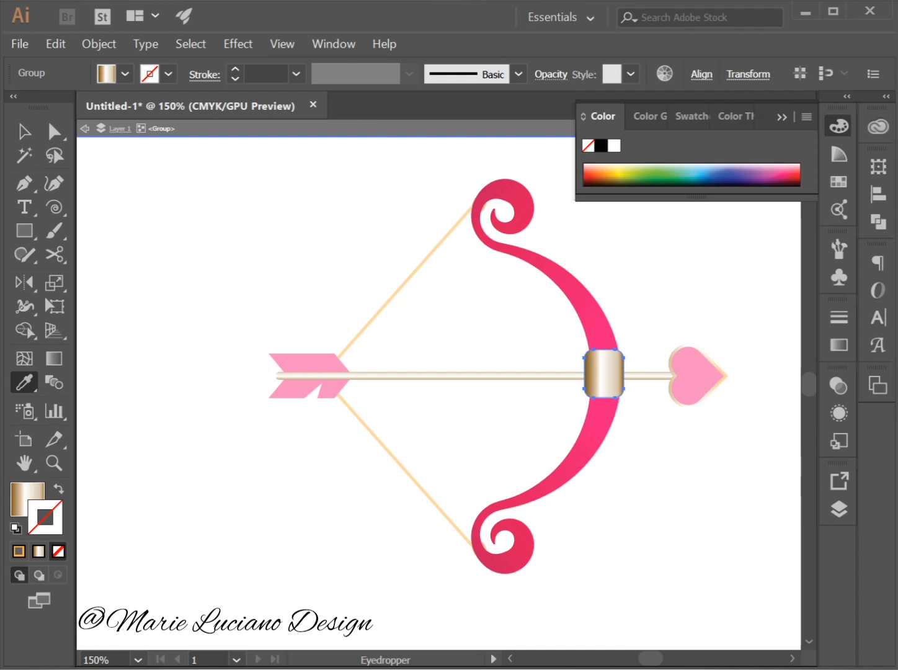
Reverse the grip's linear gold gradient and exit the isolated bow group.
left_click(839, 344)
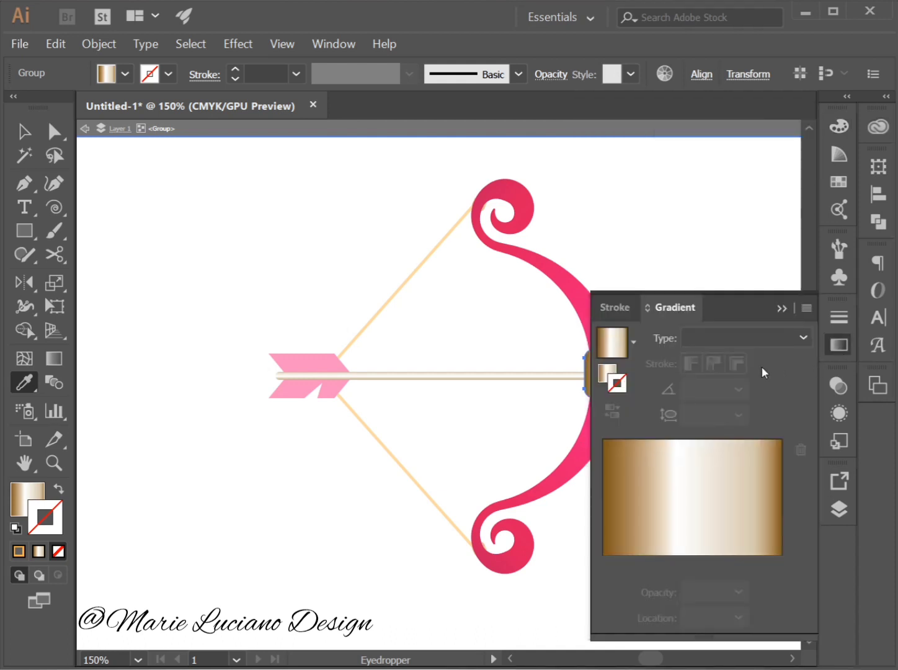
left_click(612, 371)
left_click(615, 411)
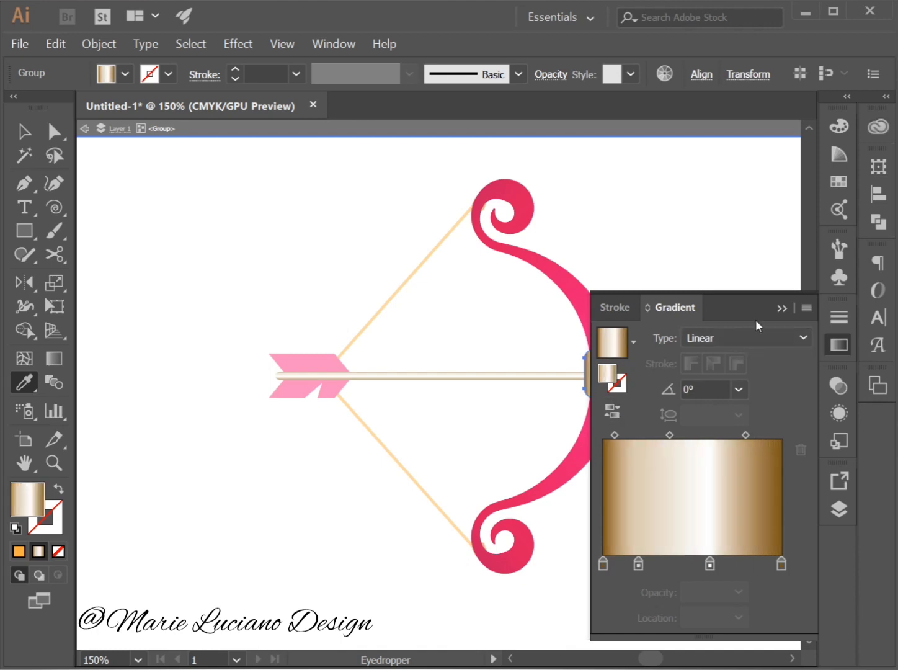
left_click(782, 308)
left_click(729, 272)
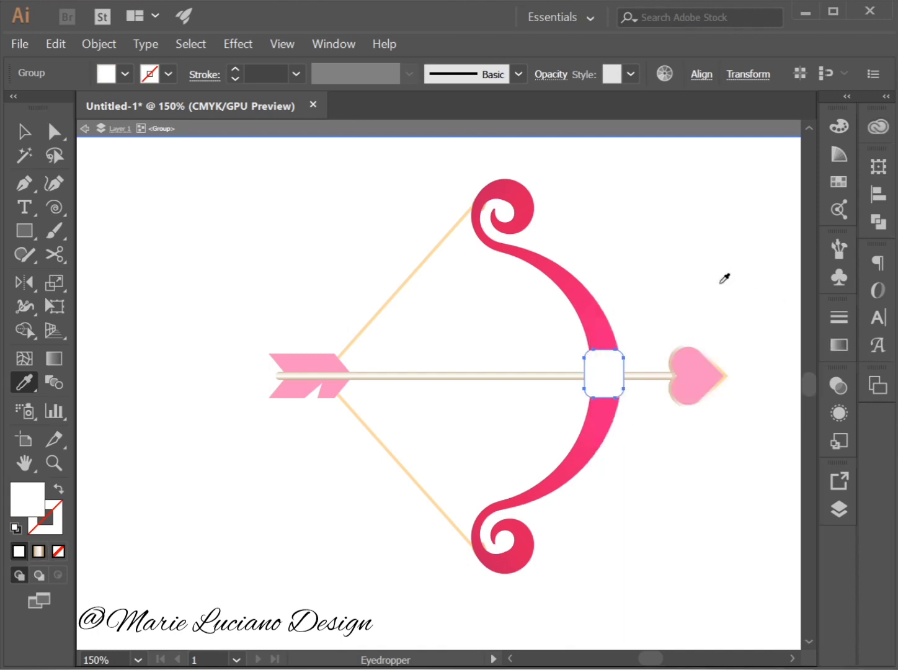
key("ctrl+z")
left_click(22, 140)
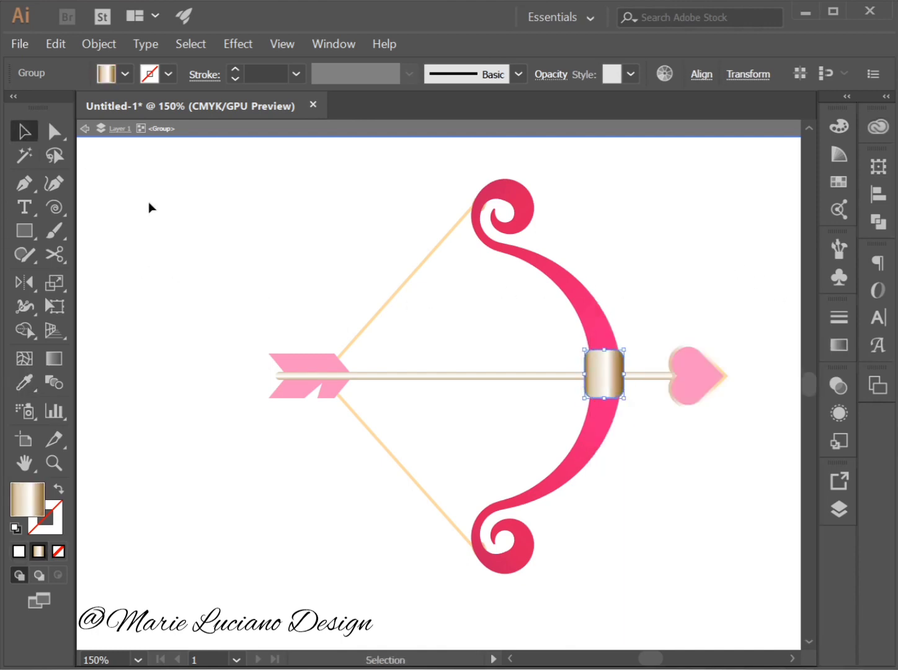
double_click(156, 208)
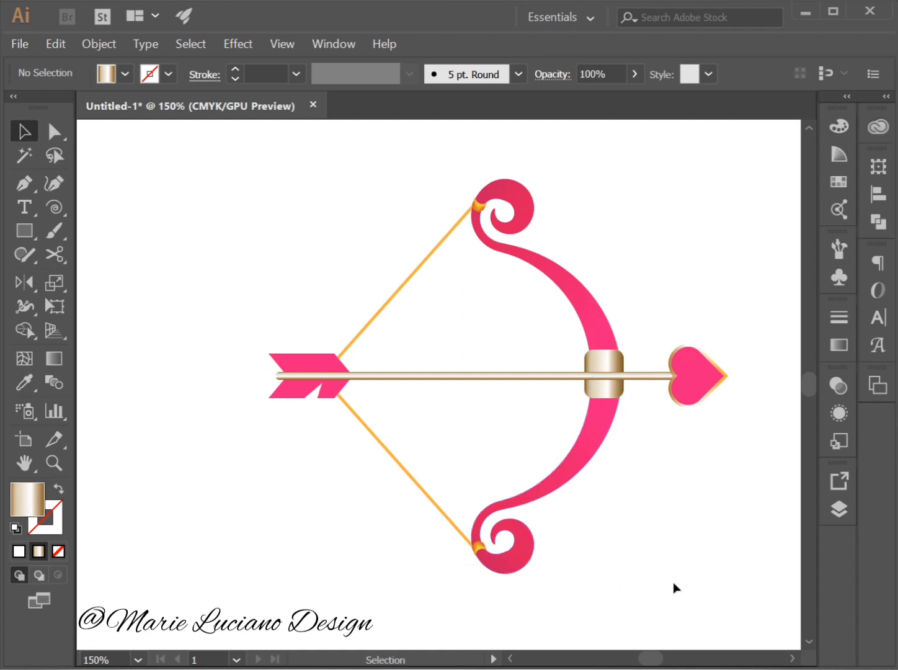
Select the arrow's shaft, heart tip and fletching together with the bowstring and send them all to the back.
left_click(437, 376)
left_click(674, 361, "shift")
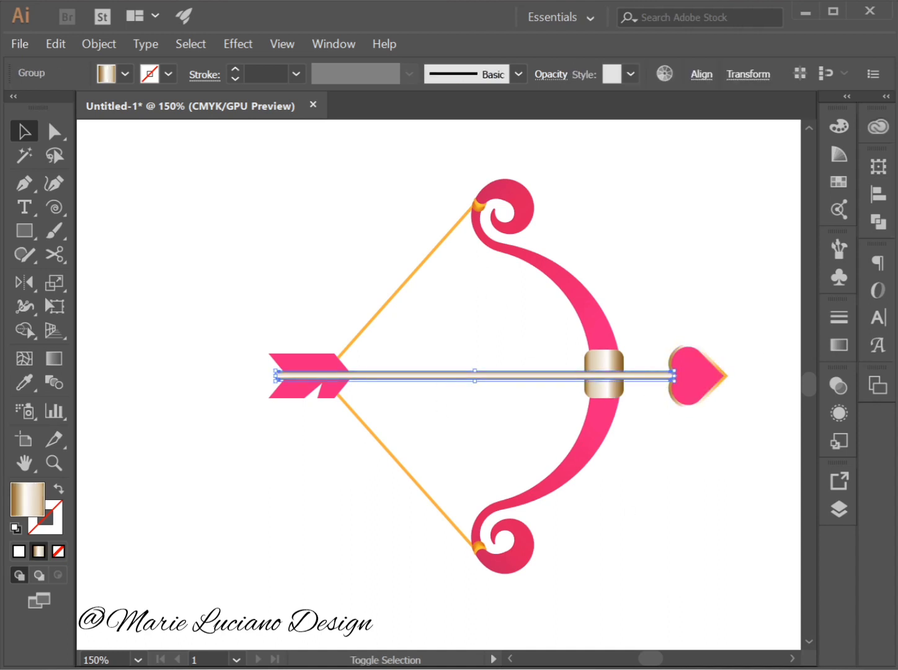
left_click(702, 388, "shift")
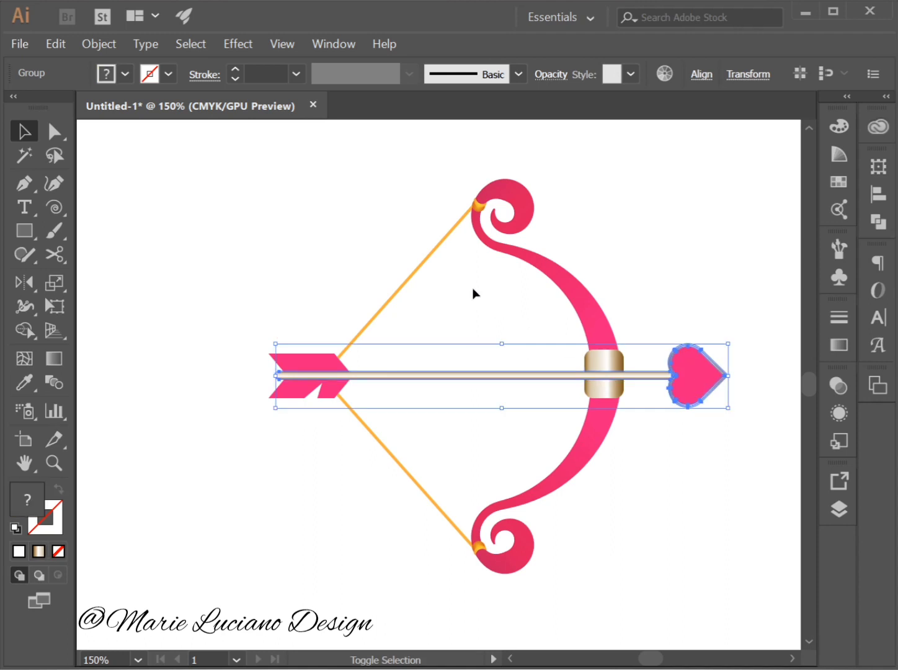
left_click(413, 276, "shift")
left_click(370, 439, "shift")
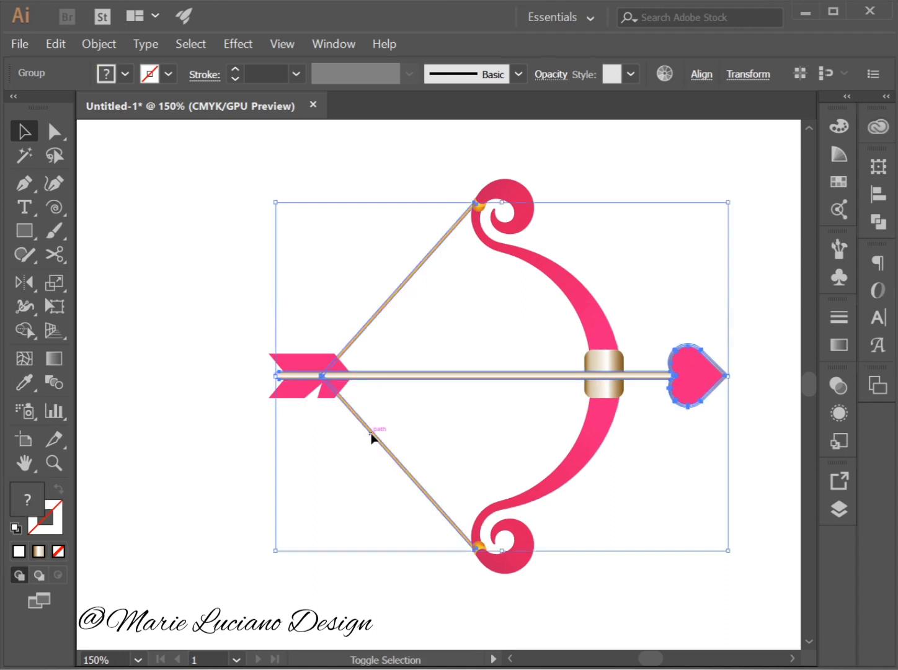
left_click(301, 385, "shift")
right_click(307, 360)
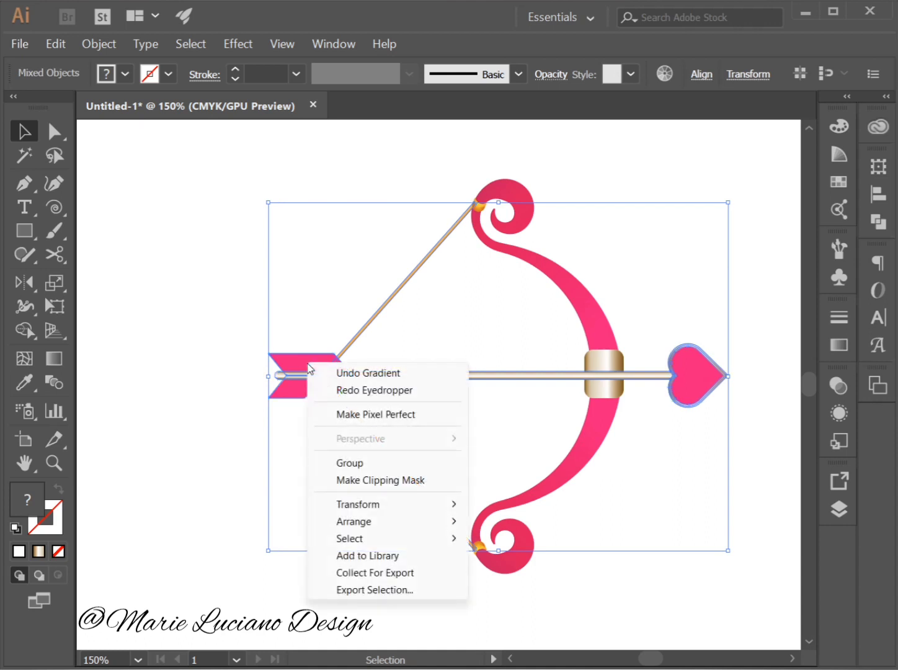
mouse_move(456, 522)
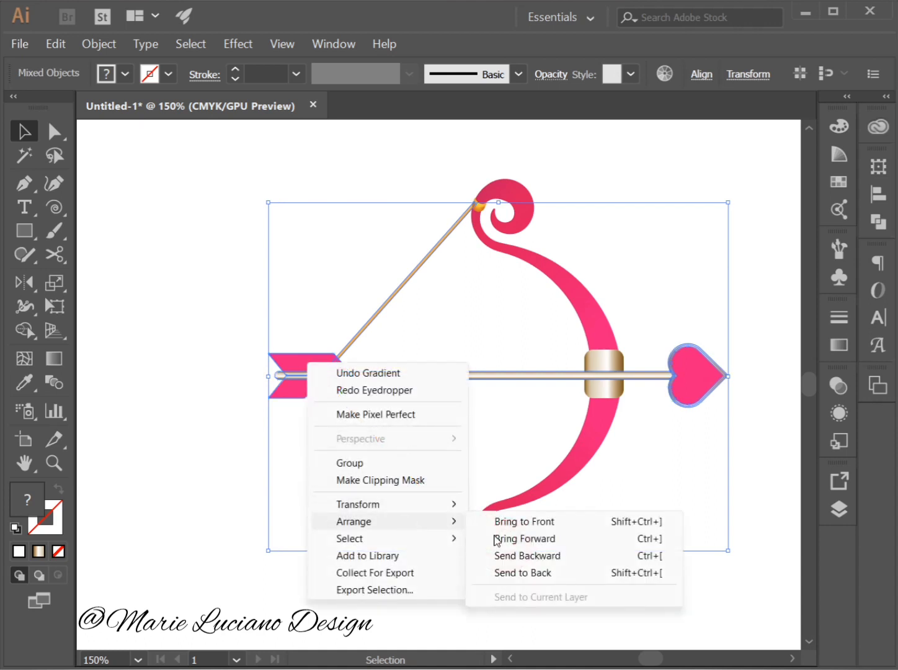
left_click(571, 573)
left_click(658, 533)
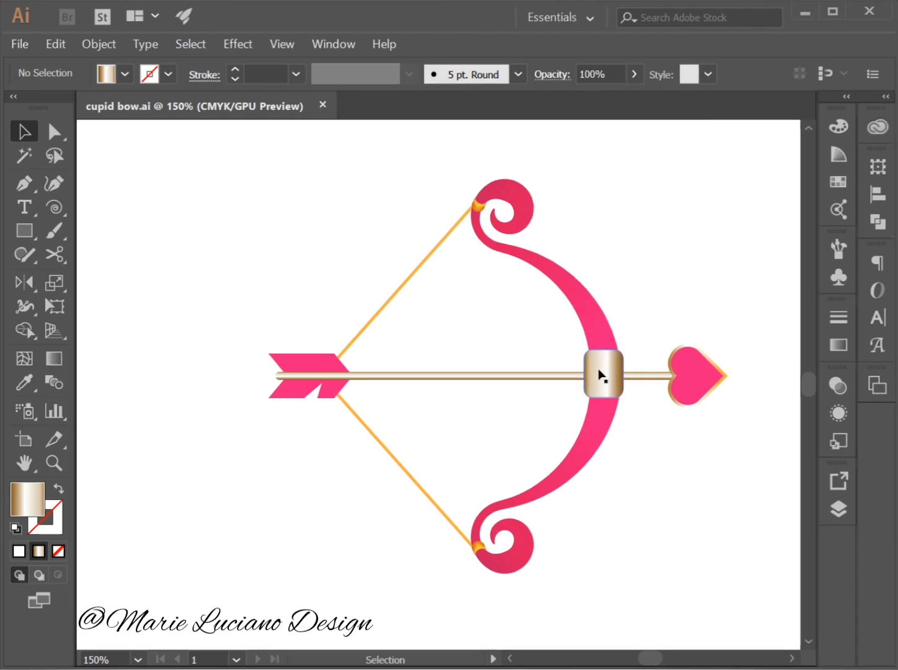
Refine the grip's gradient within the bow group, moving the white stop to about 40% and adding a beige stop at 55.41%.
left_click(600, 373)
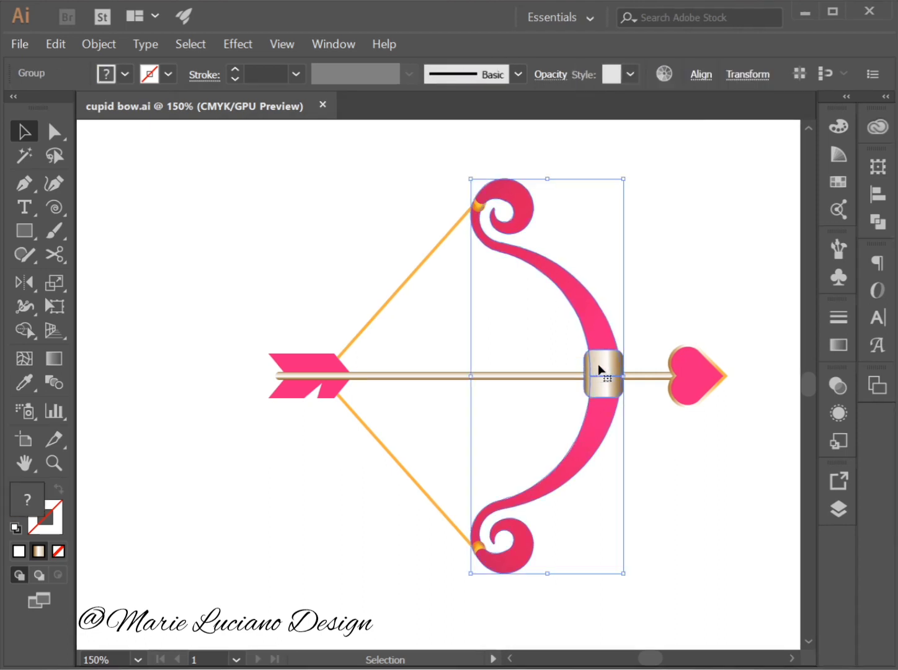
double_click(601, 363)
left_click(600, 364)
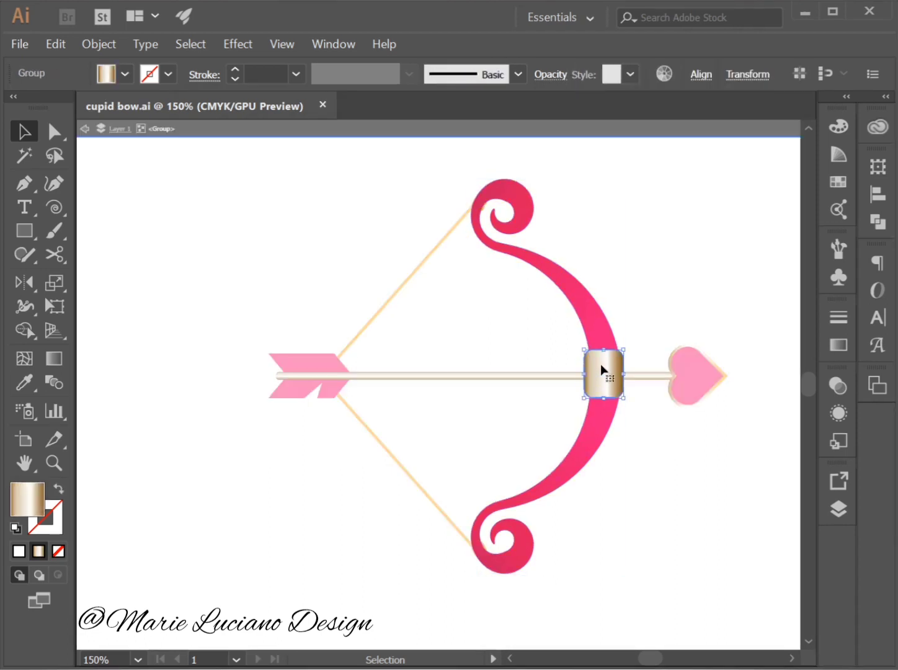
left_click(841, 342)
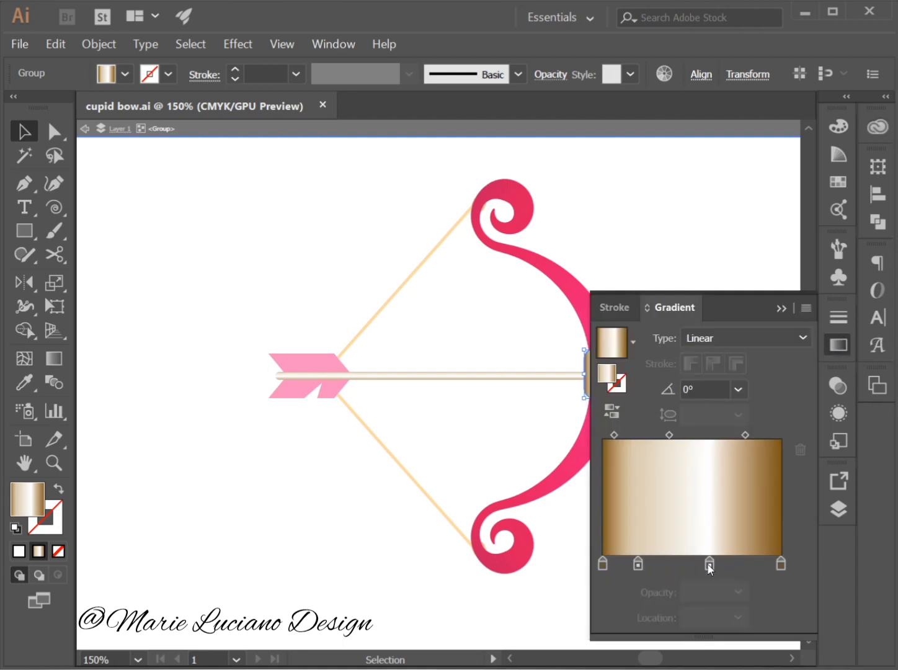
mouse_move(709, 563)
left_mouse_down()
mouse_move(673, 566)
mouse_move(714, 566)
mouse_move(705, 572)
left_mouse_up()
left_click(649, 564)
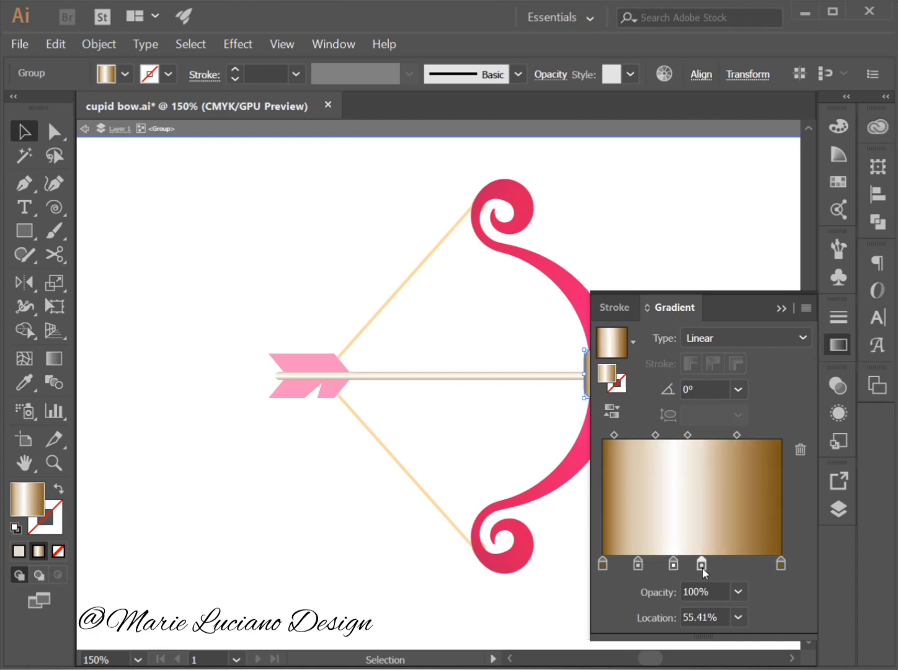
left_click(781, 310)
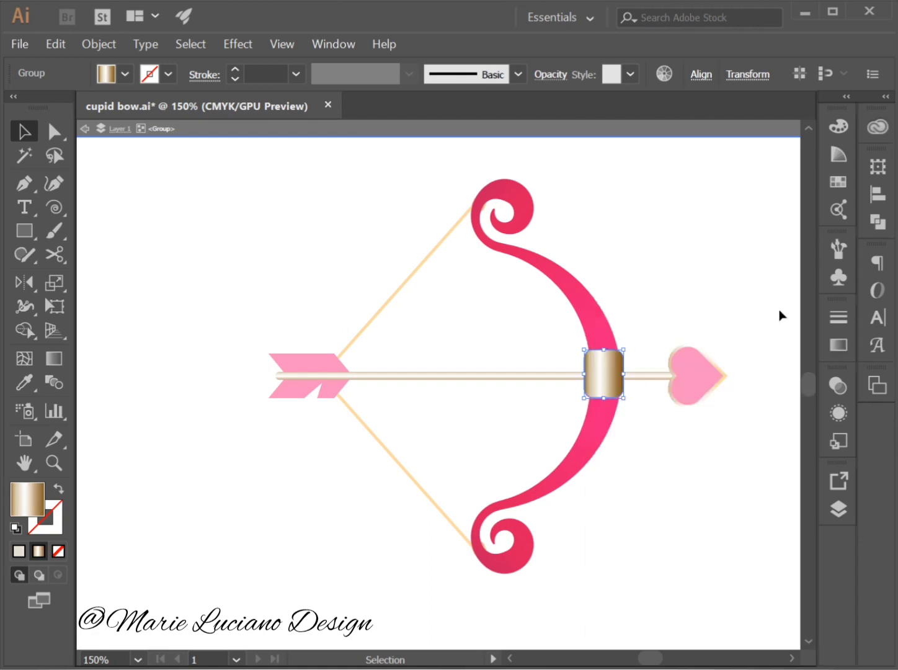
double_click(703, 513)
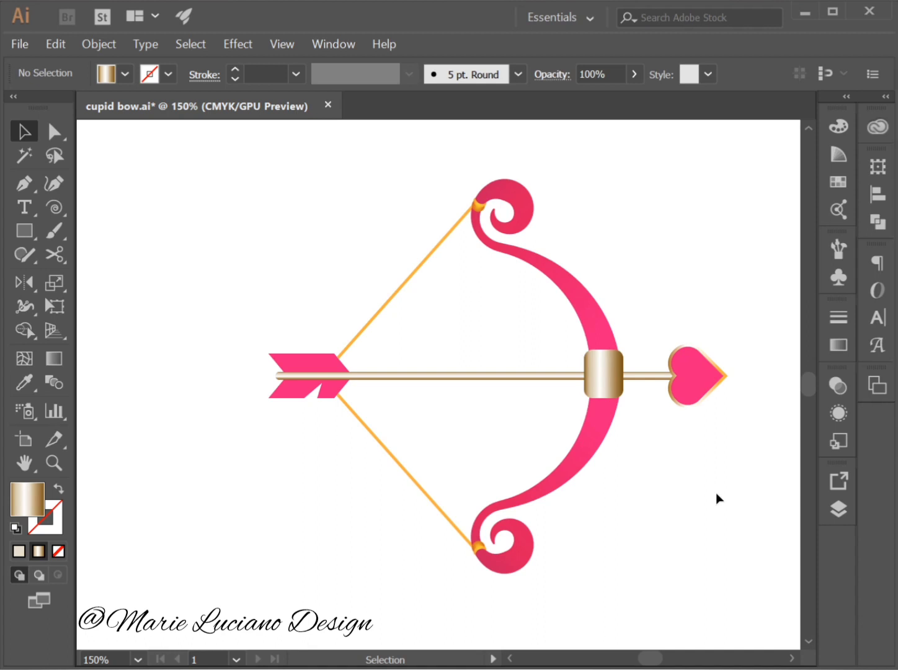
Isolate the arrow's heart tip and start its linear gradient from the existing pink fill, removing the brown, white and first beige stops.
double_click(695, 372)
left_click(838, 345)
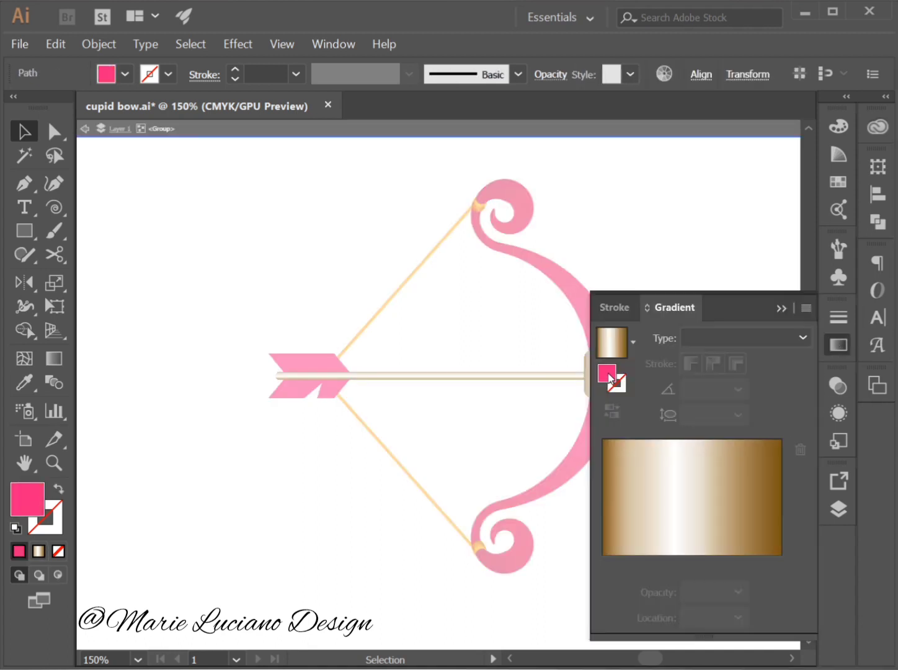
left_click_drag(611, 375, 719, 564)
left_click_drag(782, 563, 734, 596)
left_click_drag(674, 564, 677, 596)
left_click_drag(638, 564, 636, 596)
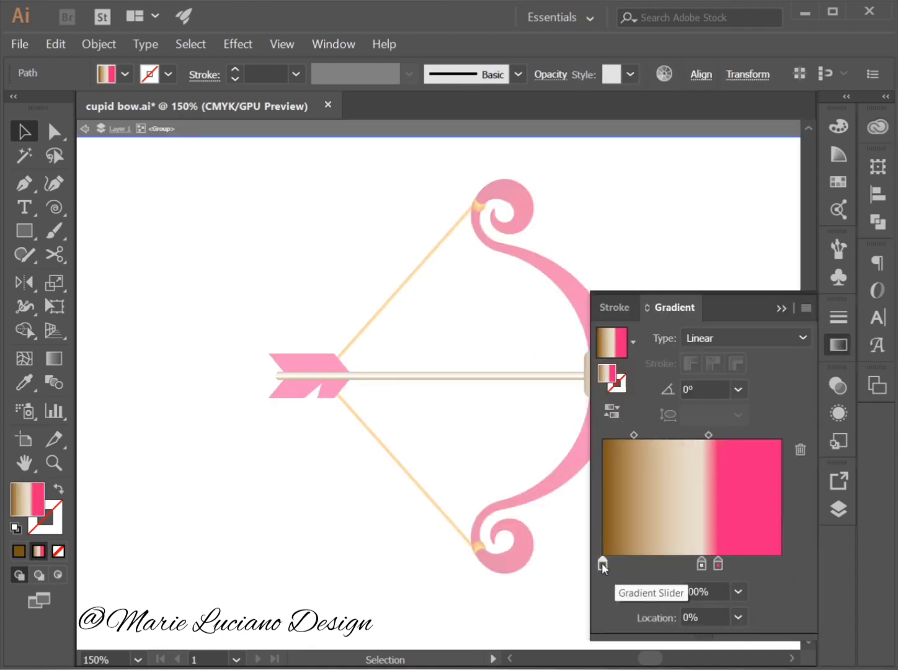
left_click_drag(602, 564, 608, 595)
Add another pink stop at 39.91%, remove the remaining beige stop, and lighten the new stop to 62% magenta.
left_click(755, 564)
left_click_drag(755, 564, 675, 564)
left_click_drag(702, 564, 700, 595)
double_click(675, 564)
left_click_drag(711, 301, 675, 301)
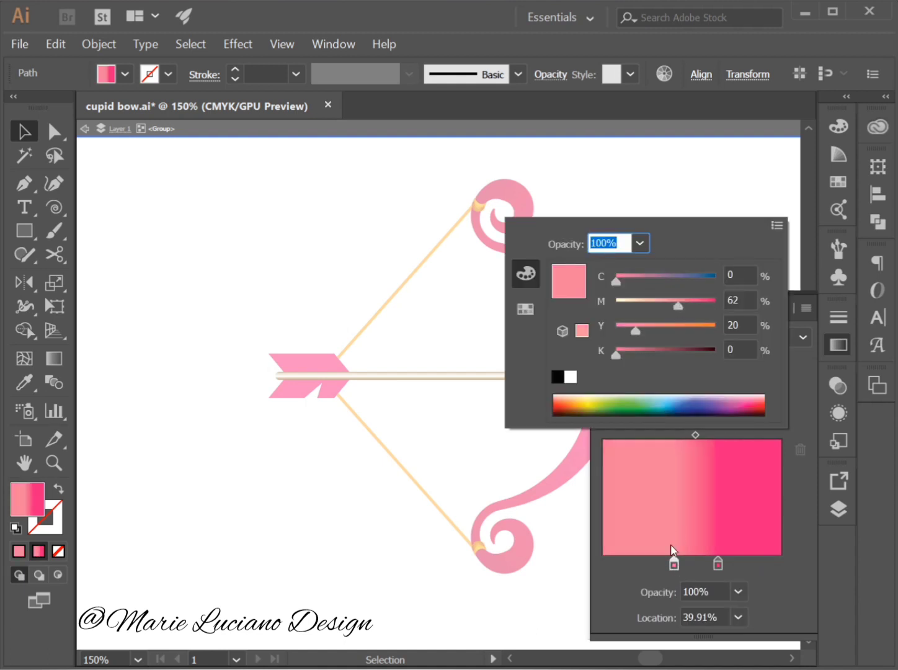
Move the heart gradient's light pink stop to 0% and the dark pink stop to 62.52%, and make the gradient radial.
left_click(674, 564)
left_click_drag(674, 564, 603, 564)
mouse_move(717, 564)
left_mouse_down()
mouse_move(799, 565)
mouse_move(714, 563)
left_mouse_up()
left_click(745, 338)
left_click(716, 379)
left_click(839, 345)
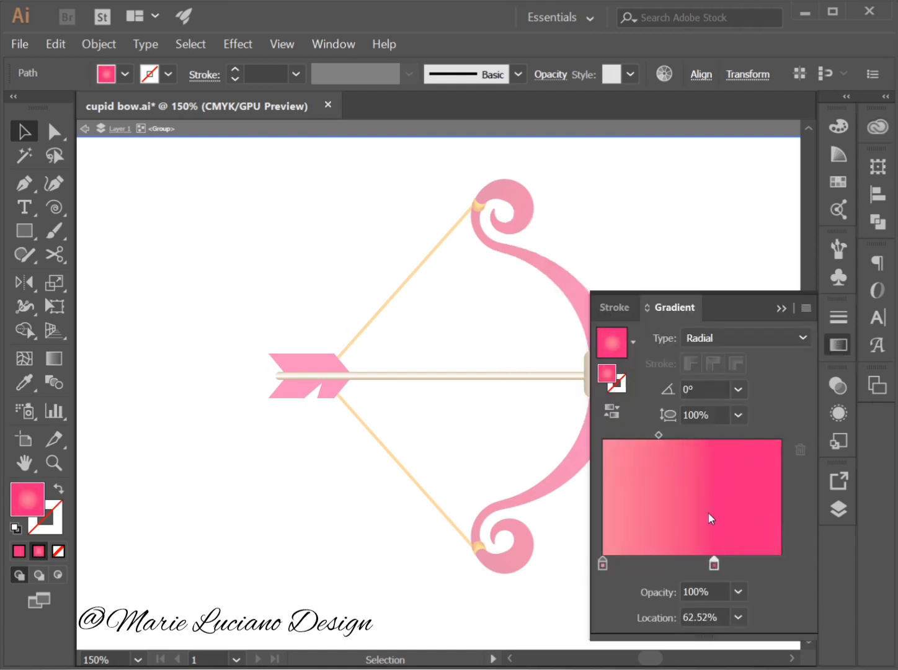
Shift the heart gradient's midpoint closer to the light pink stop and exit the isolated group.
left_click_drag(658, 435, 635, 434)
left_click(782, 308)
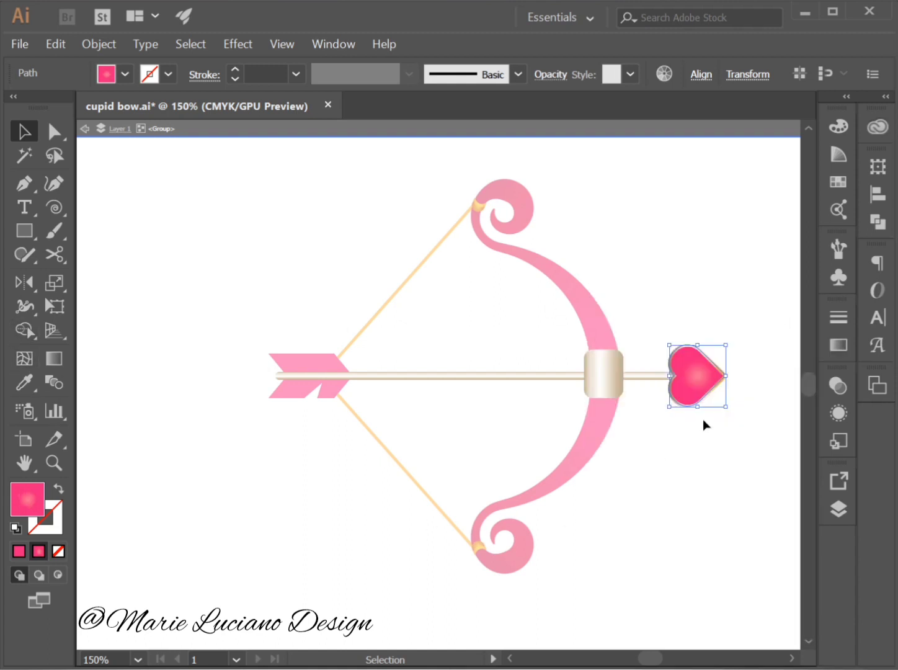
key("g")
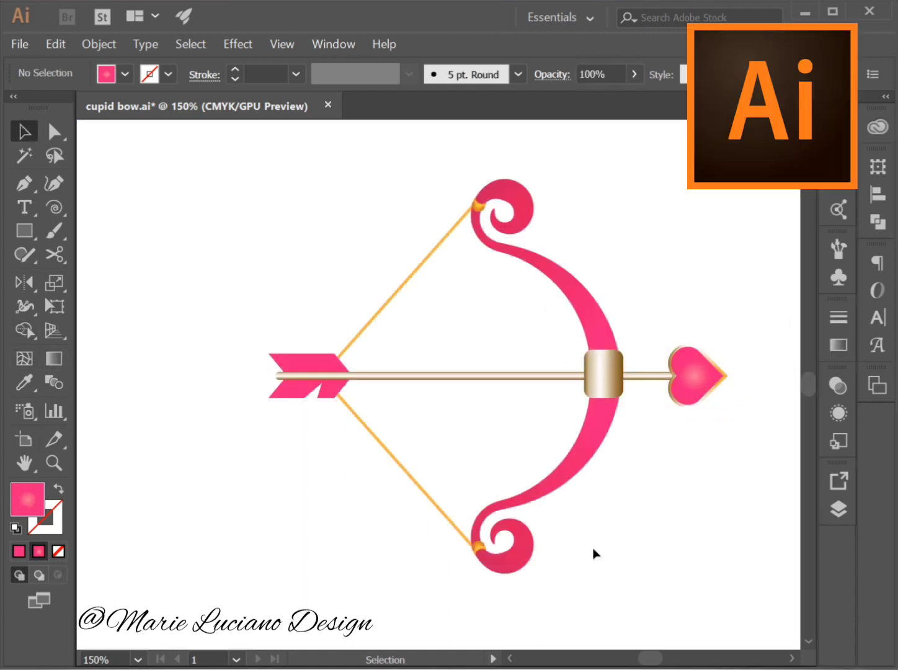